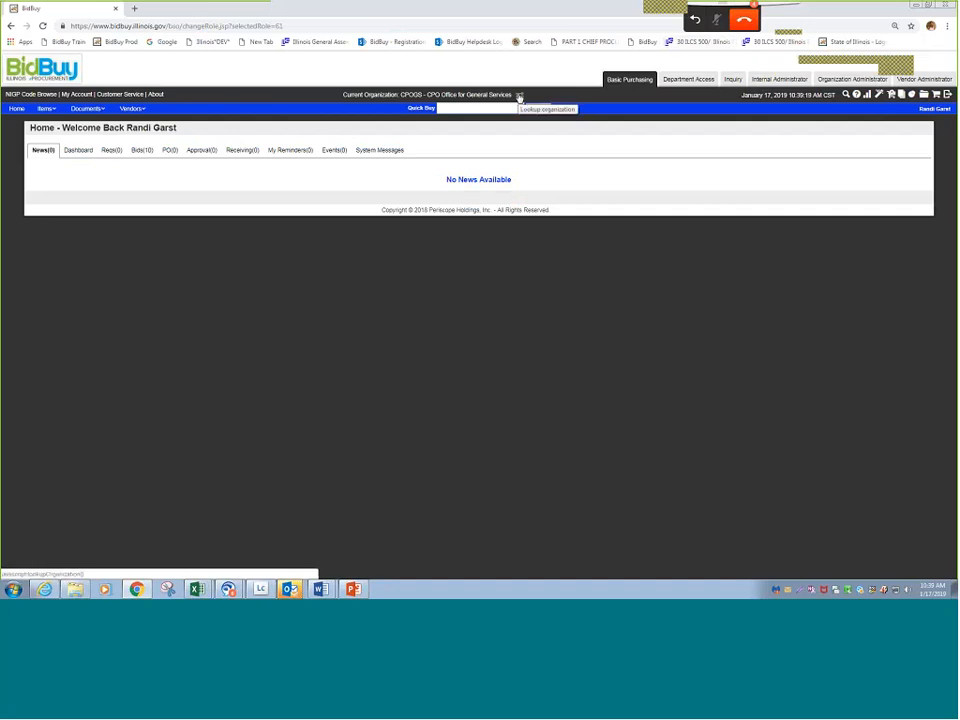
- Switch the current organization to AGENCY, State of Illinois - General Services, by browsing organizations starting with S
click(519, 96)
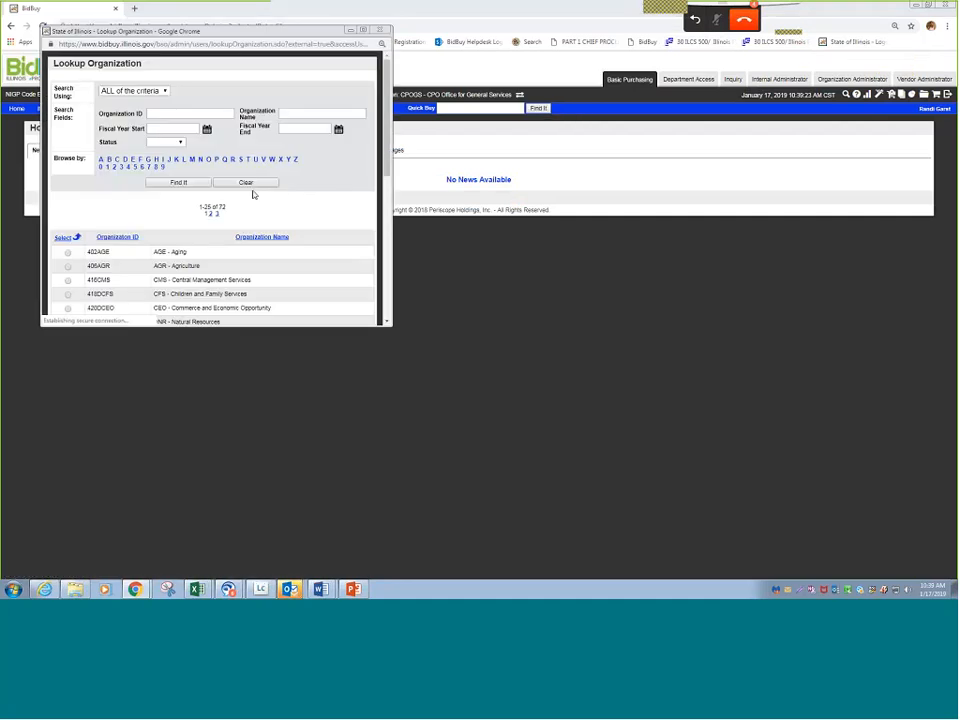
click(241, 160)
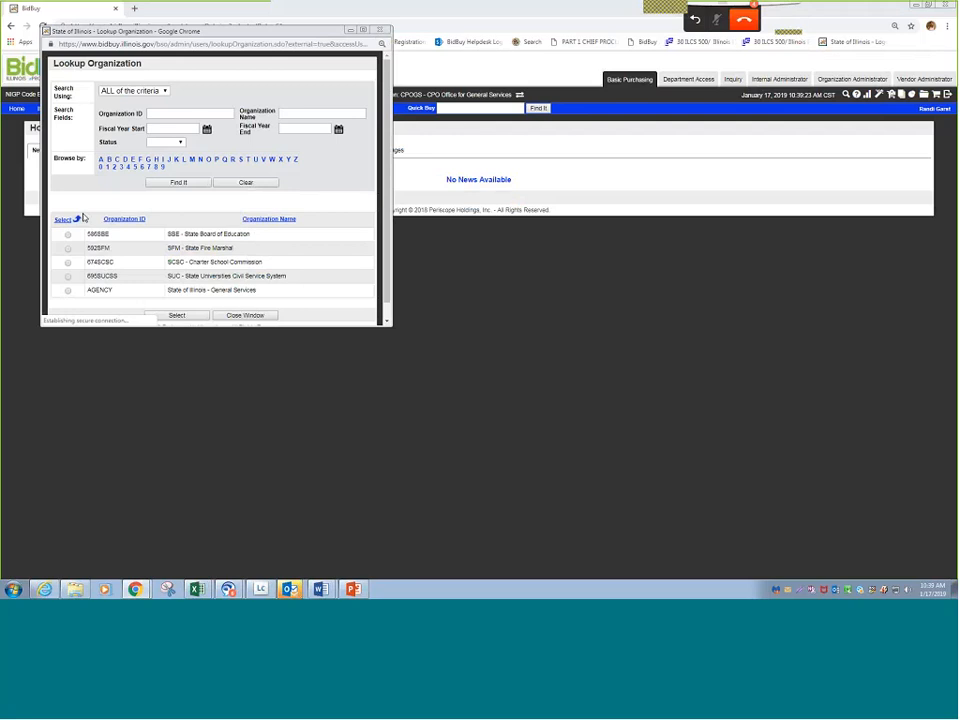
click(68, 291)
click(176, 315)
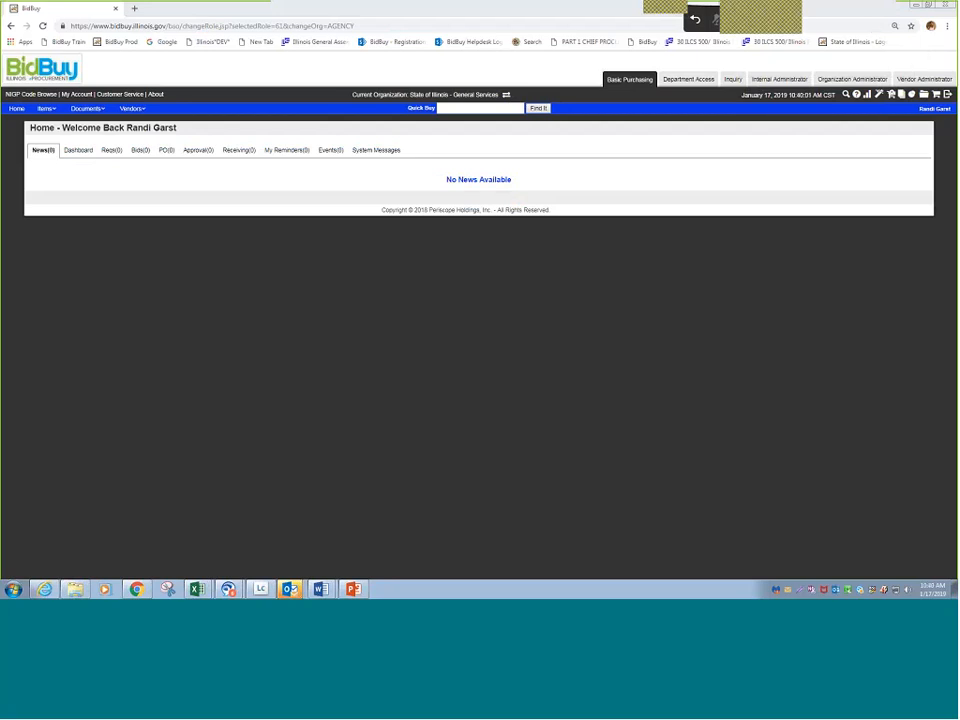
- Open Ad Hoc Reporting and examine the available domains, including those under Purchase Order, Requisition and Solicitation, then close the data selection
click(880, 95)
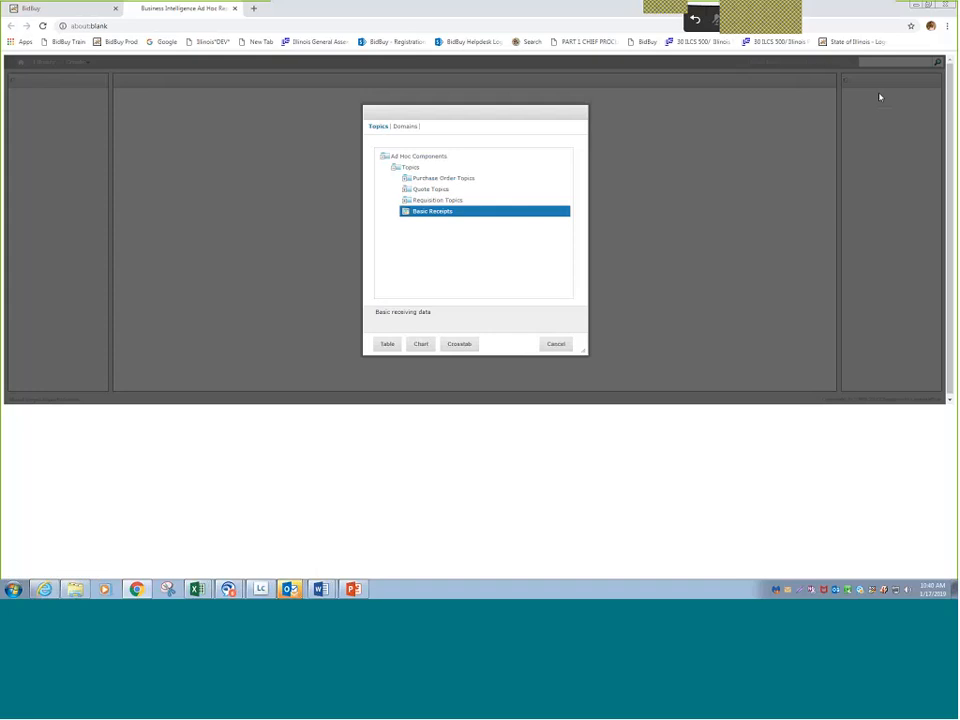
click(404, 128)
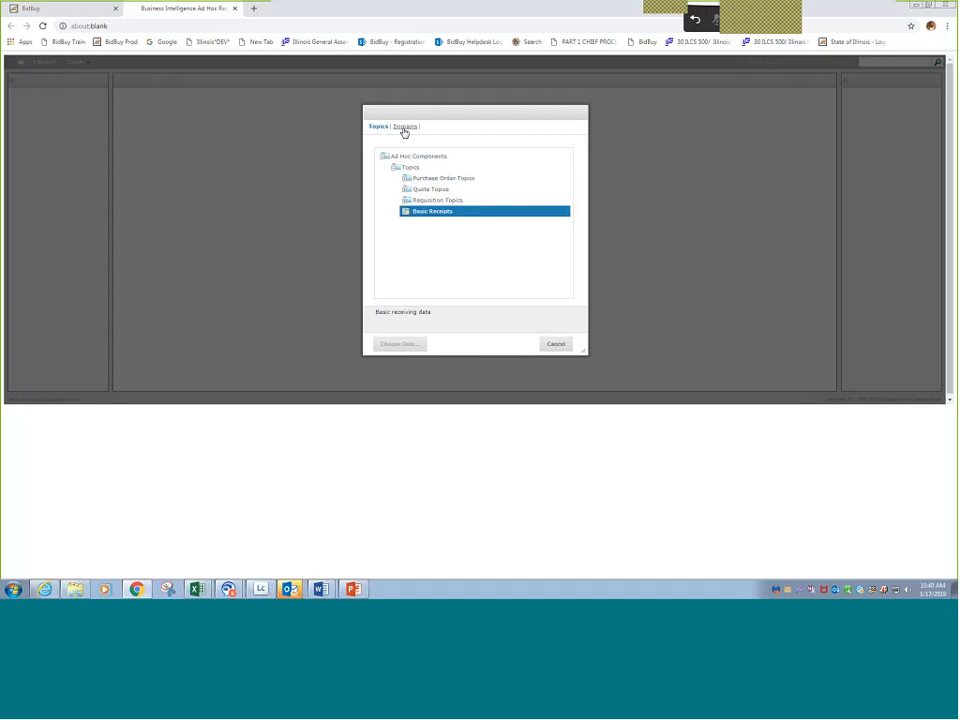
click(404, 130)
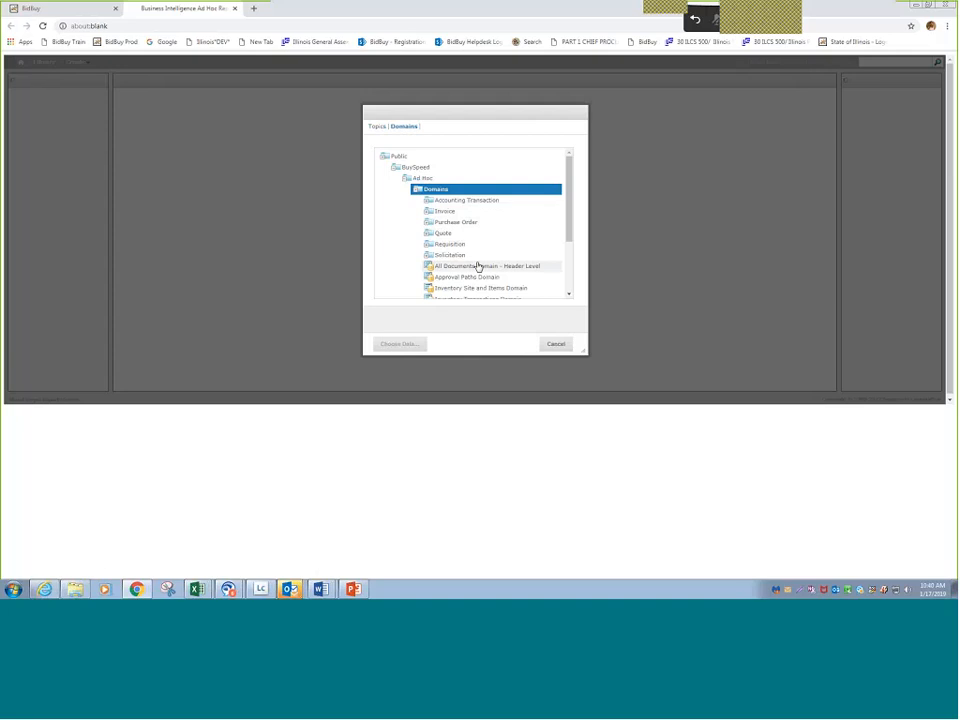
click(433, 223)
double_click(433, 223)
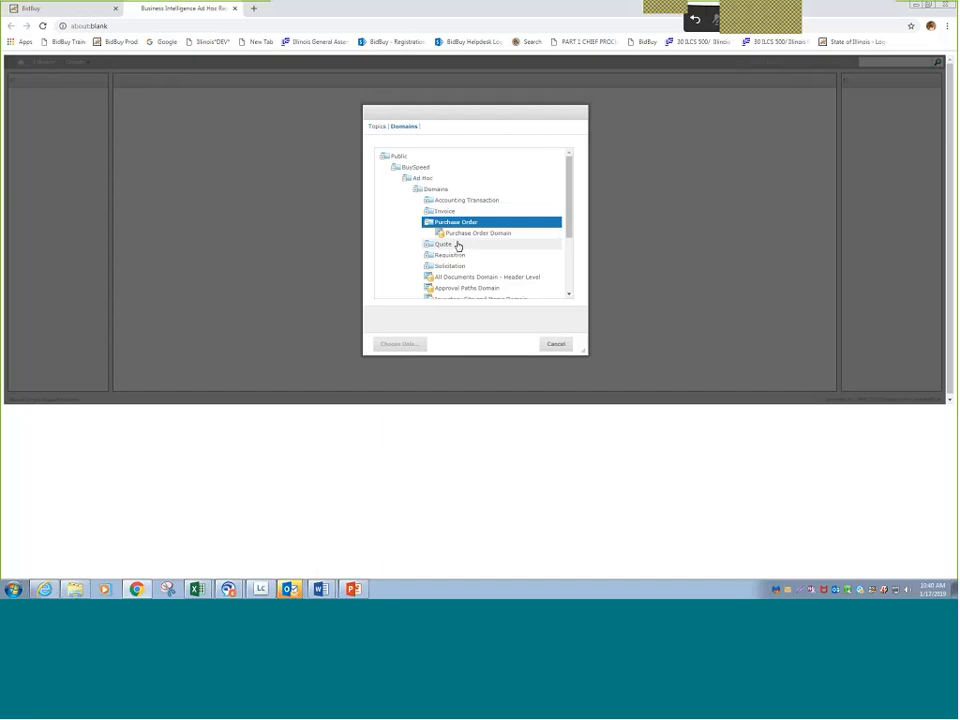
double_click(436, 256)
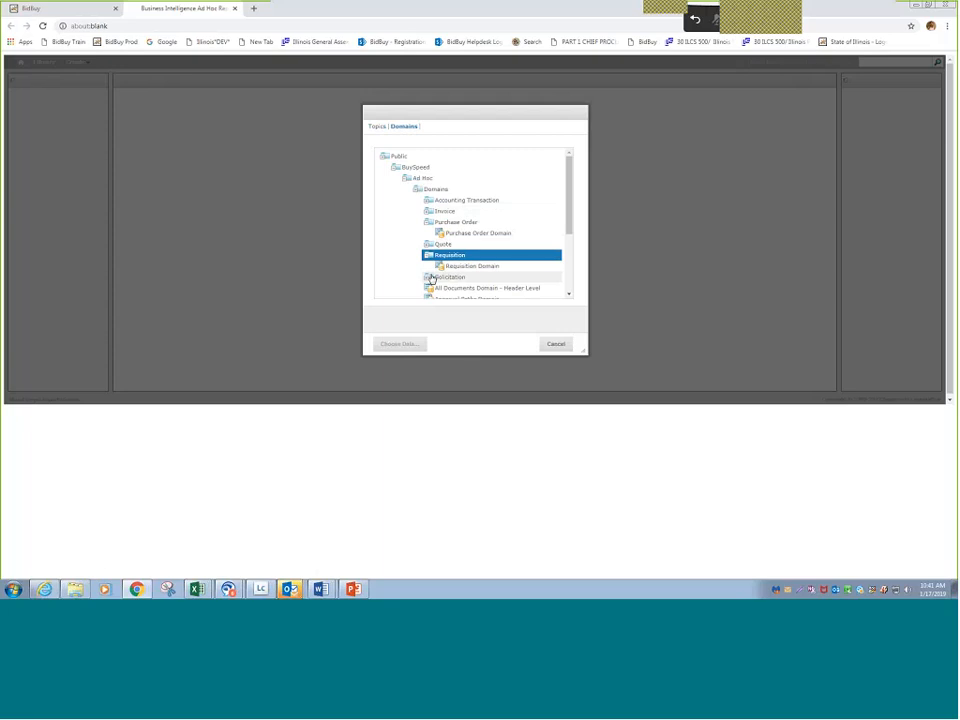
double_click(433, 277)
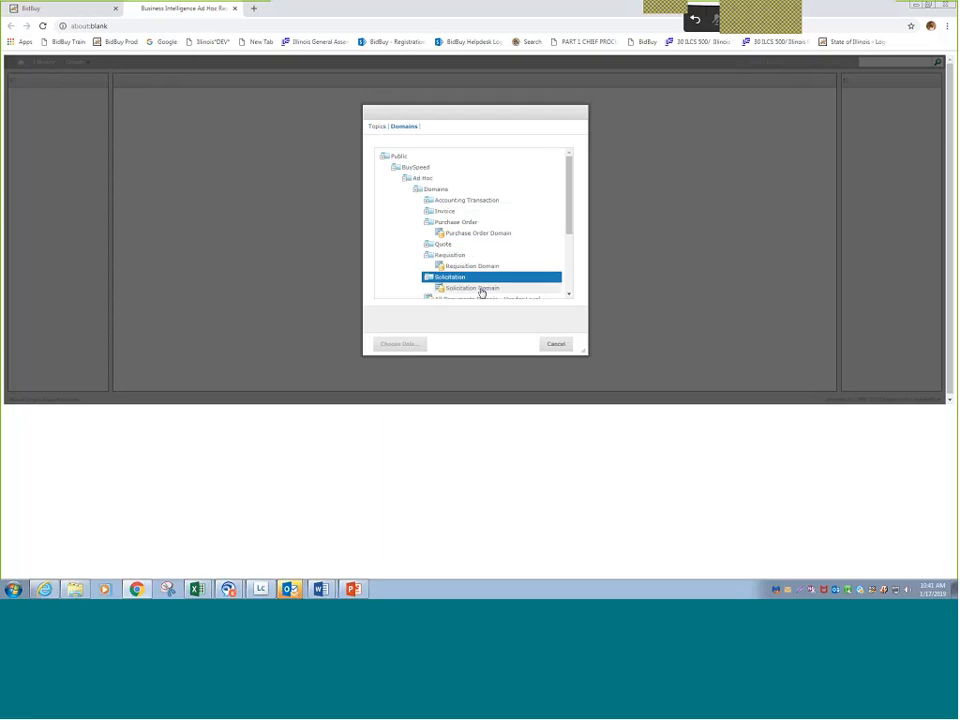
scroll(495, 261, down, 1)
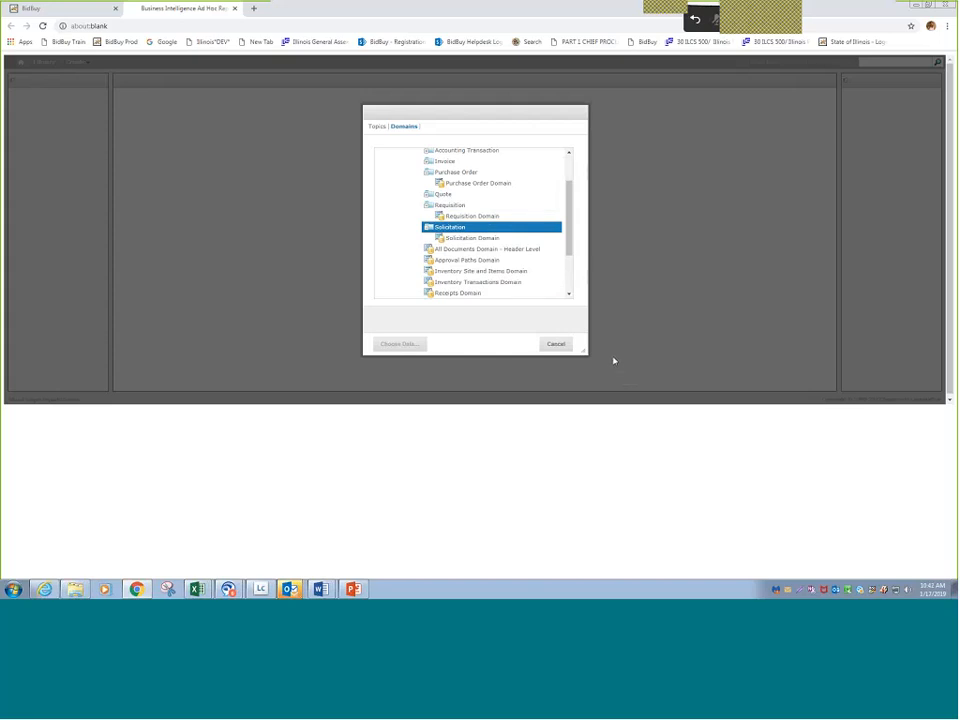
click(554, 345)
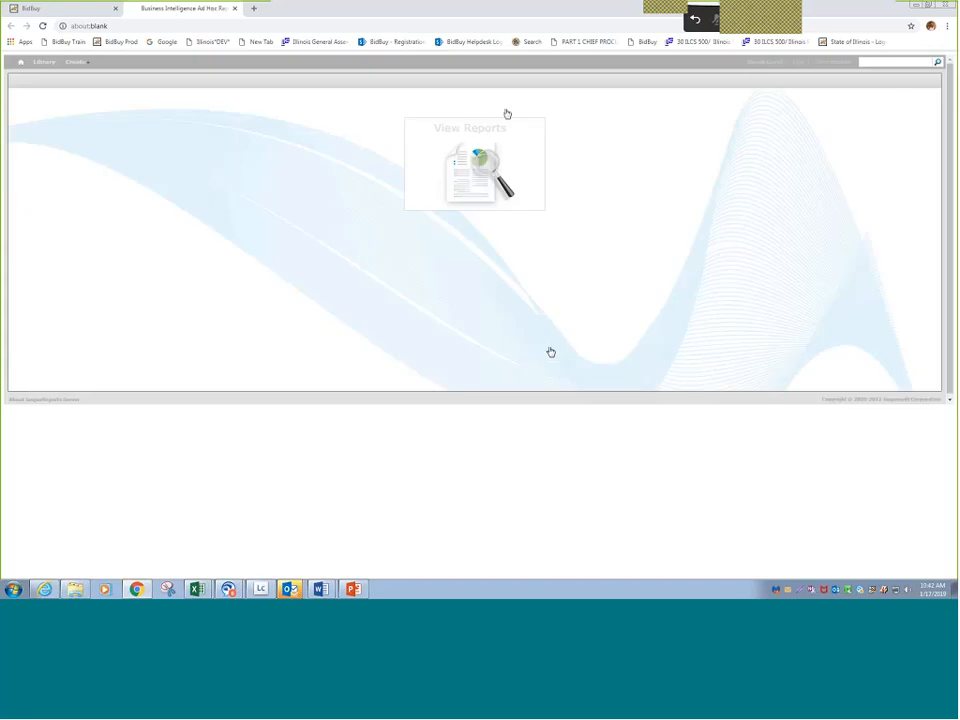
- Search the report library across all types by the owner's first name, view the saved training report and close the reporting session
click(468, 167)
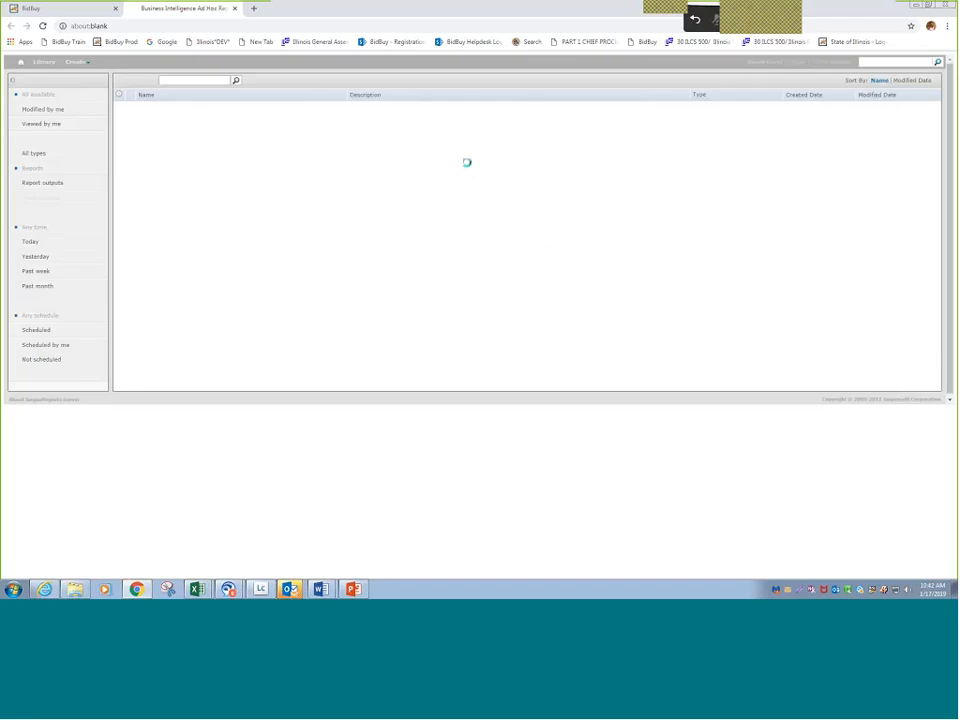
click(35, 155)
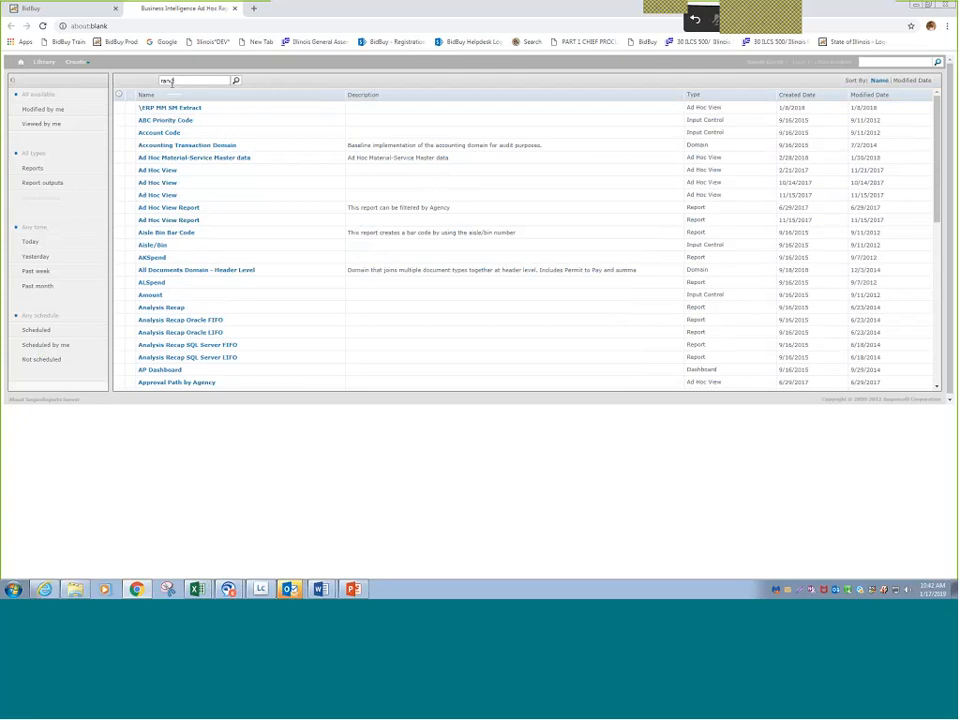
key(Return)
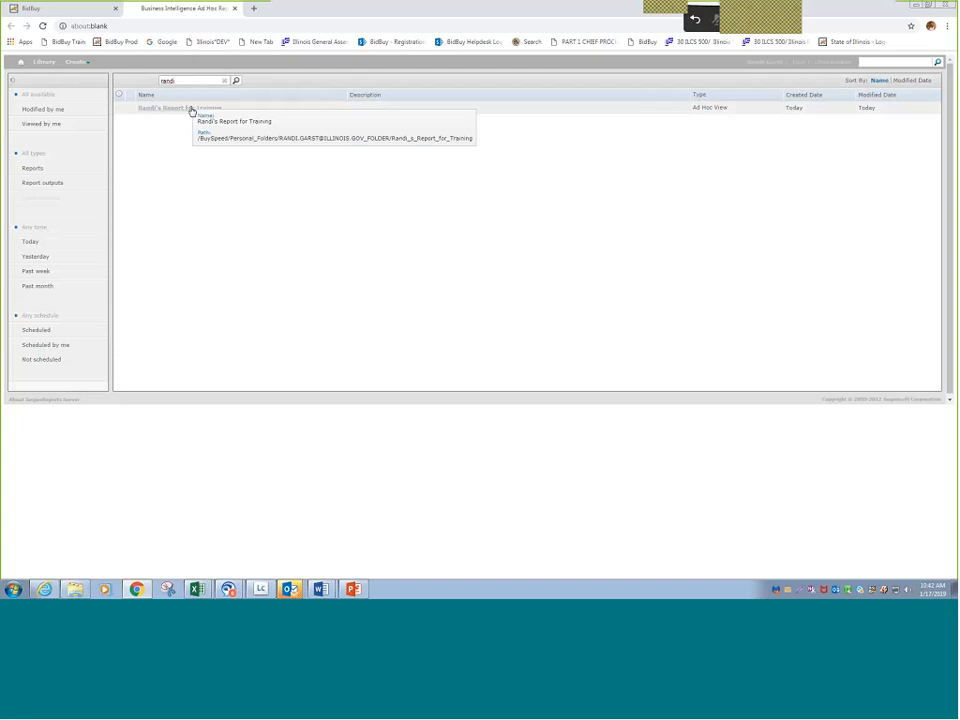
double_click(191, 111)
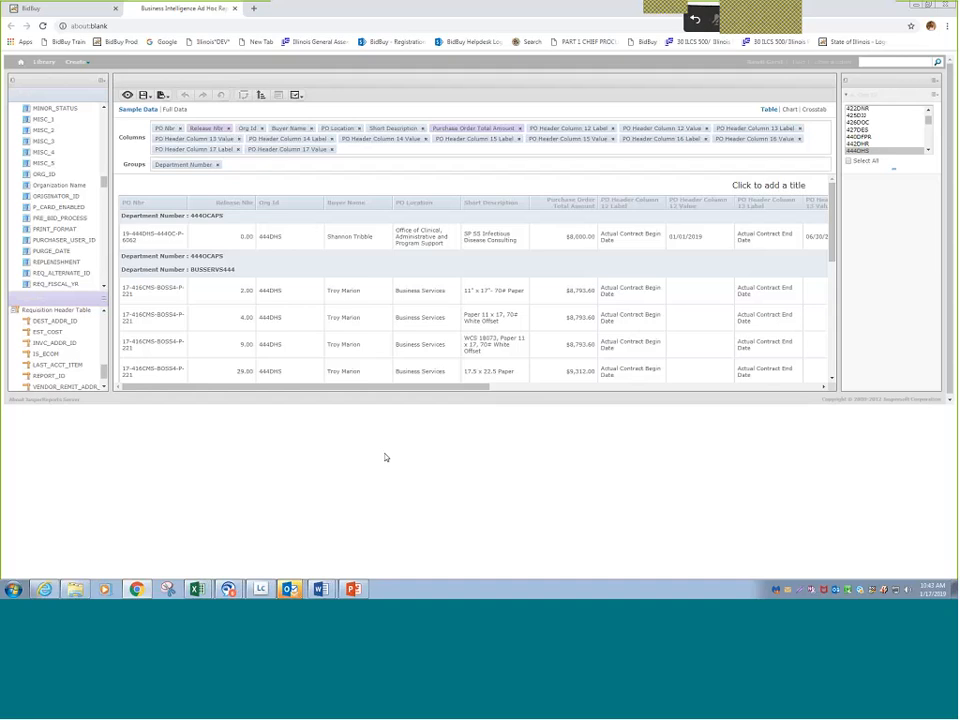
click(234, 8)
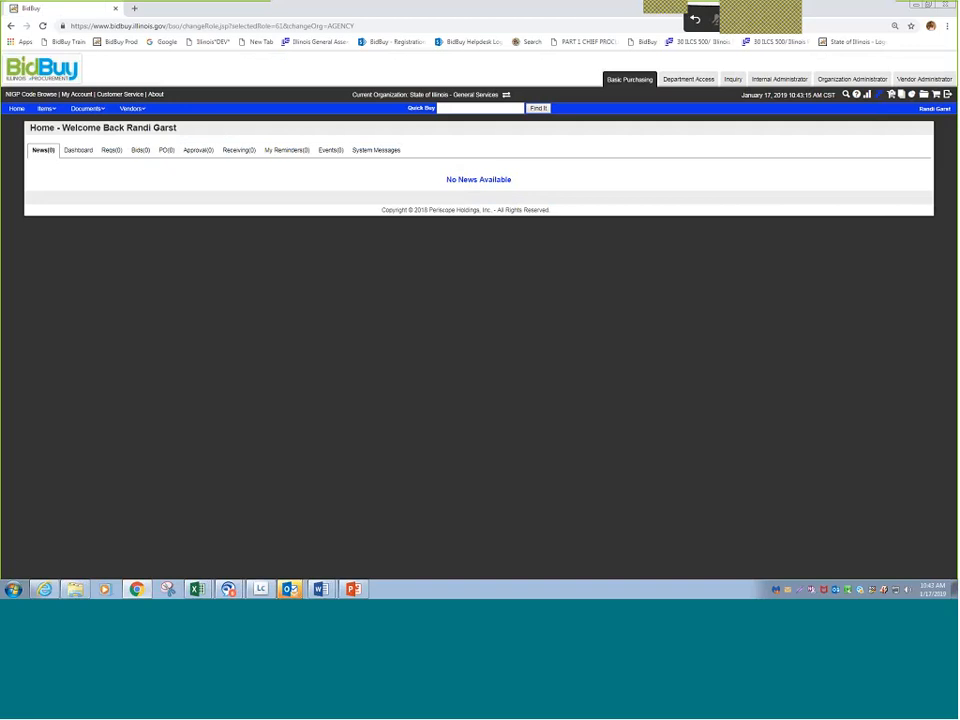
- Start a new ad hoc table report from All Documents Domain - Header Level with all source fields included
click(880, 97)
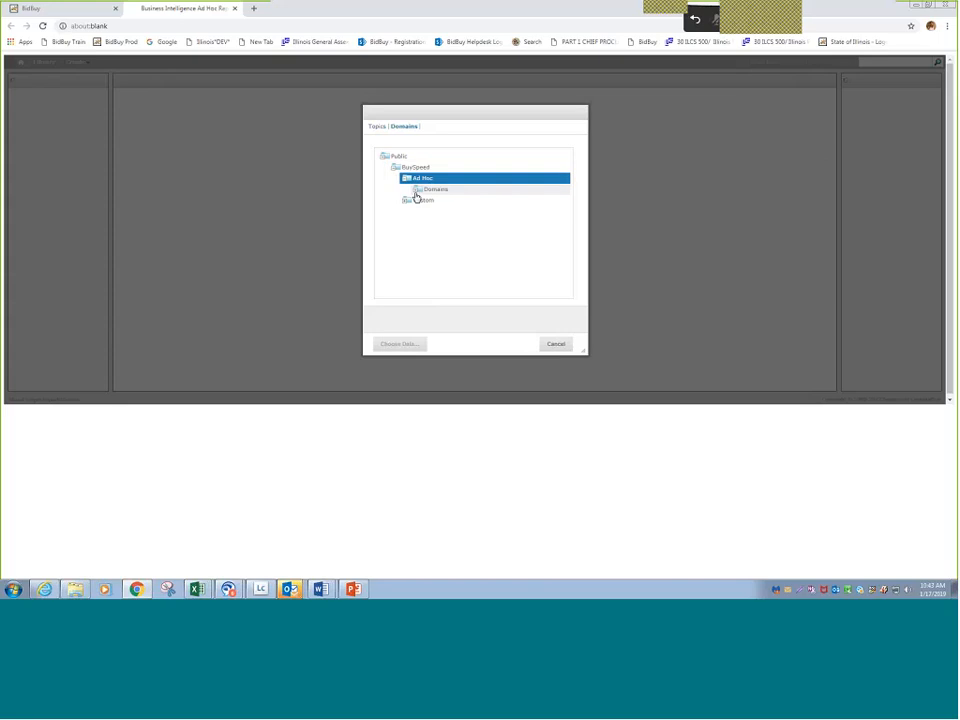
click(417, 192)
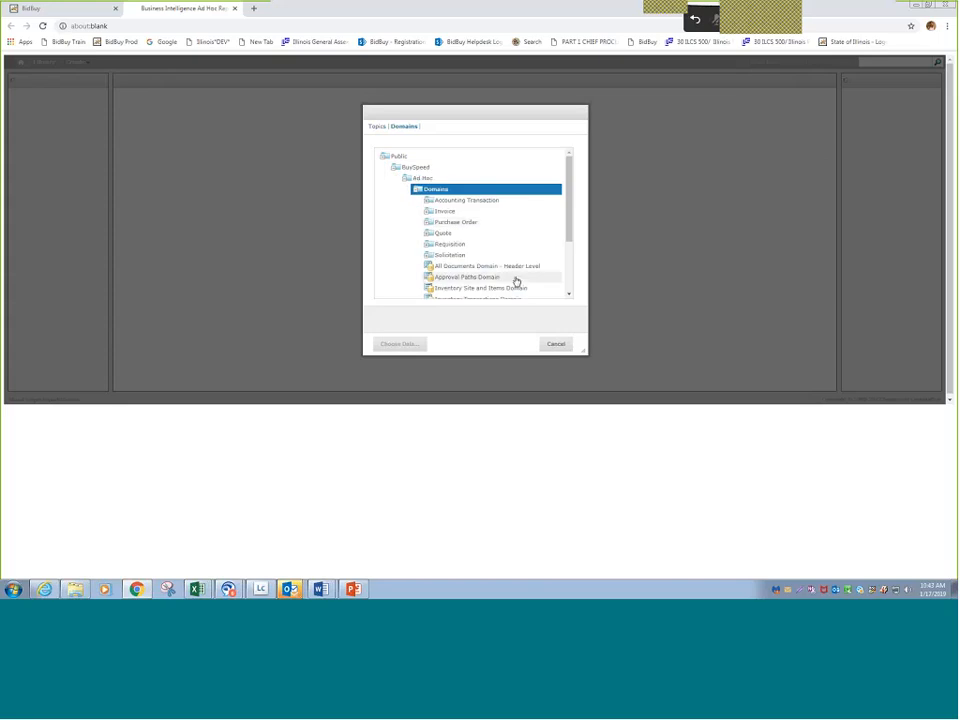
click(456, 268)
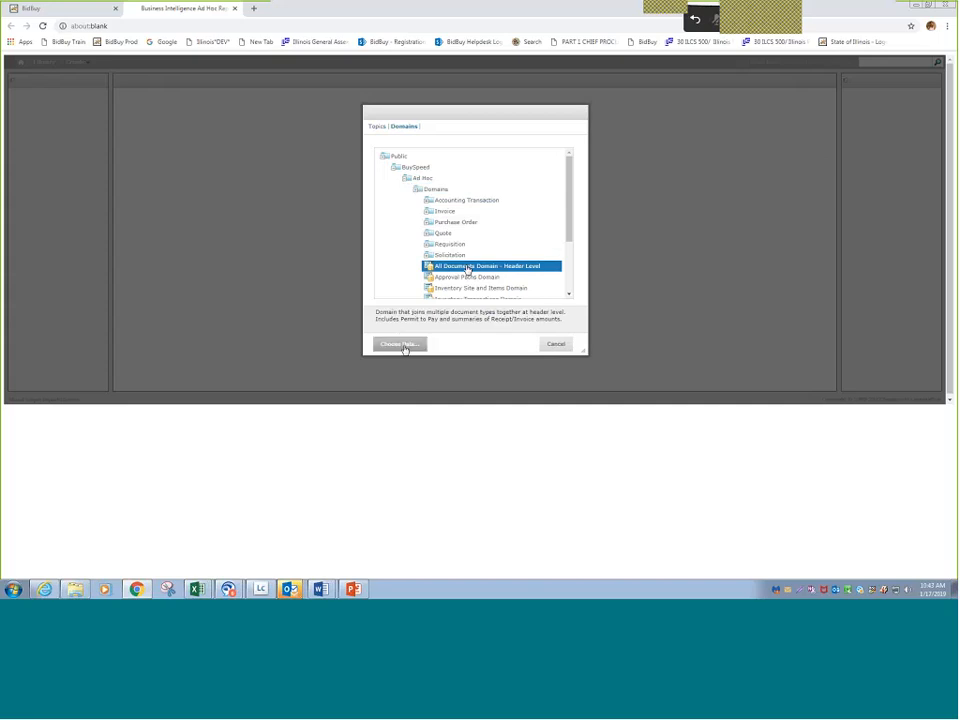
click(405, 347)
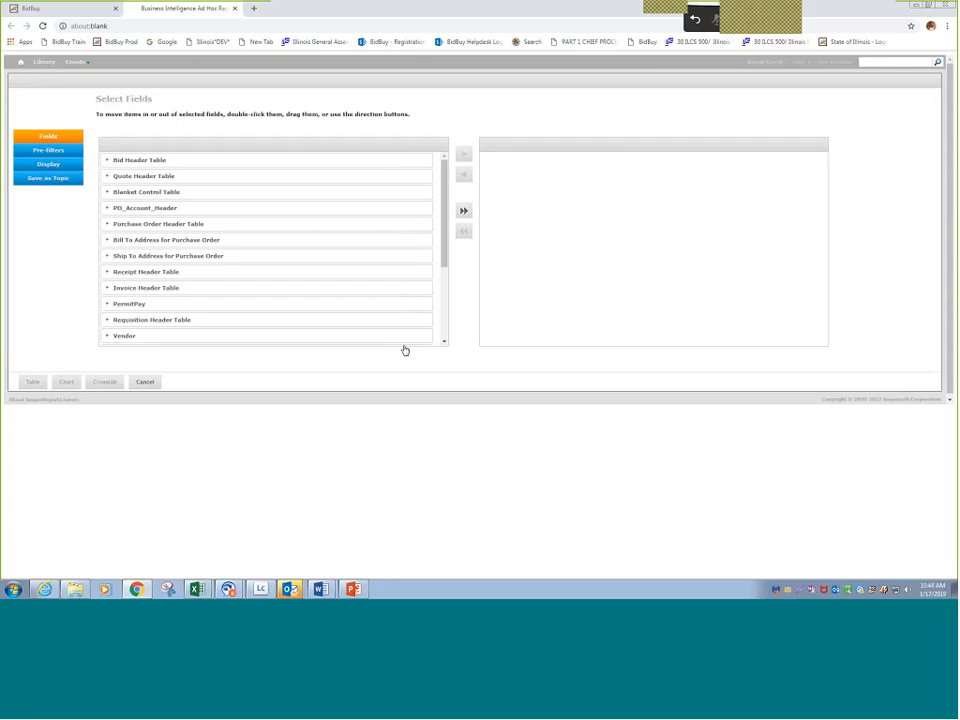
click(461, 210)
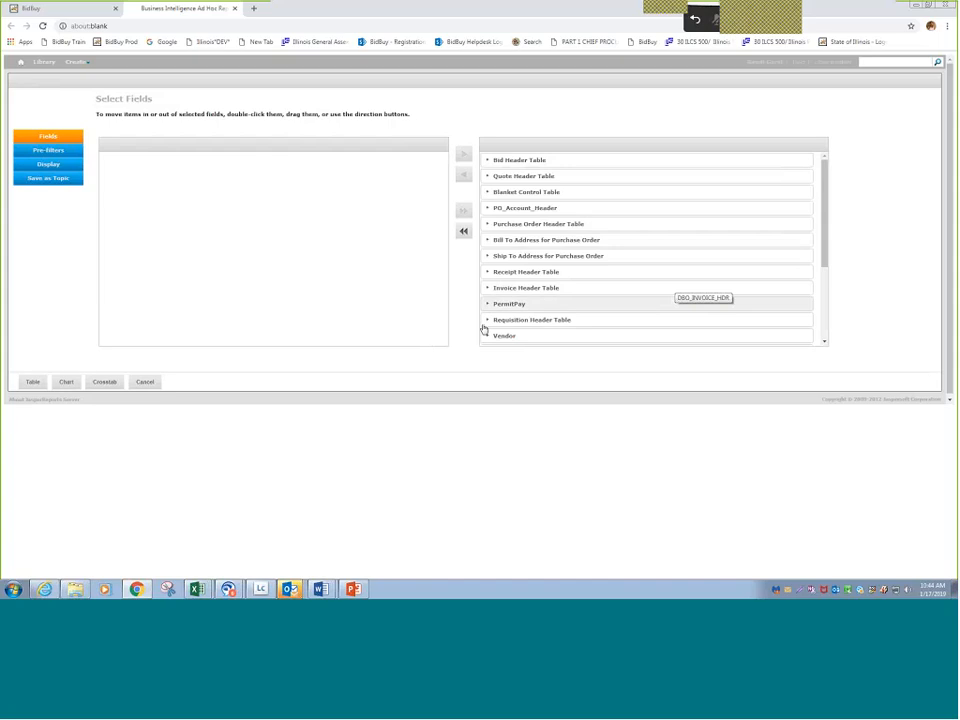
click(32, 383)
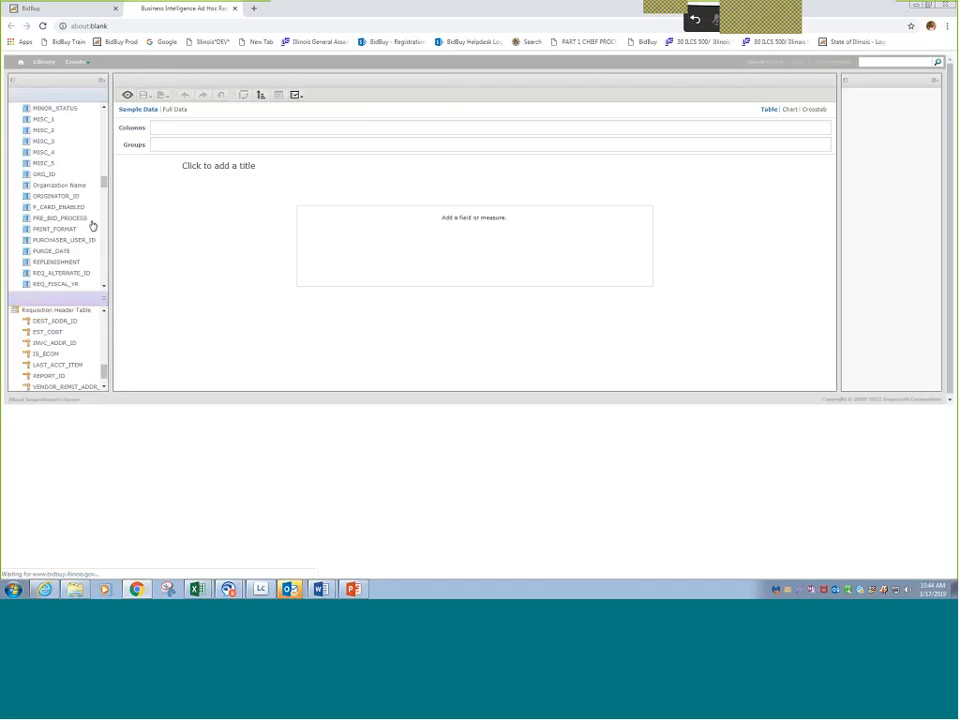
- Collapse the expanded table groups in the upper field list, from Bid Header Table through Req Header Custom Columns
scroll(97, 195, up, 10)
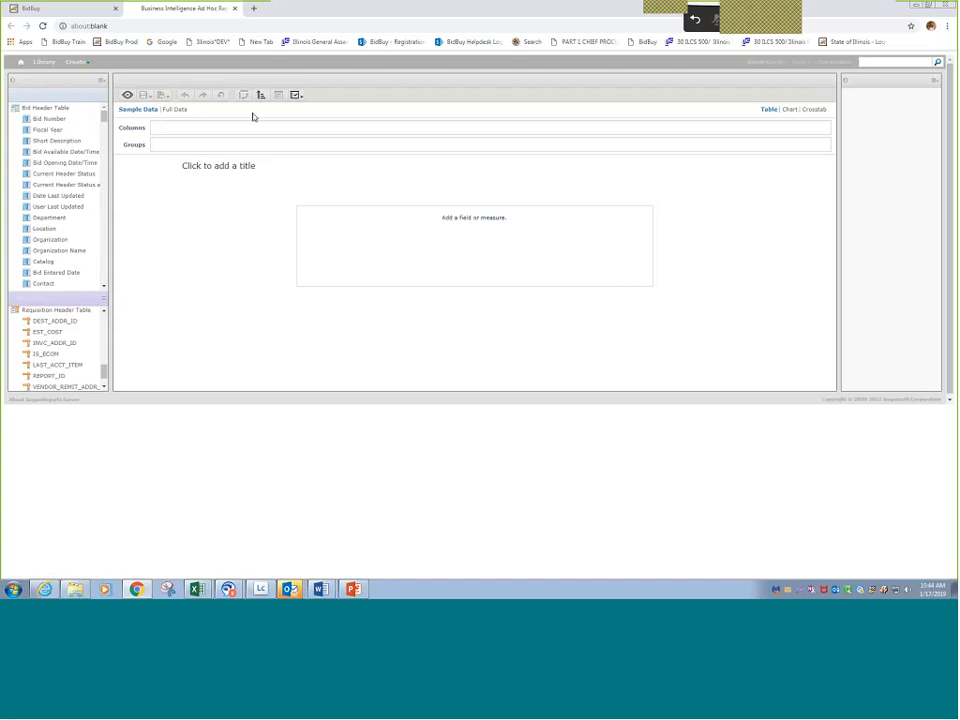
click(15, 108)
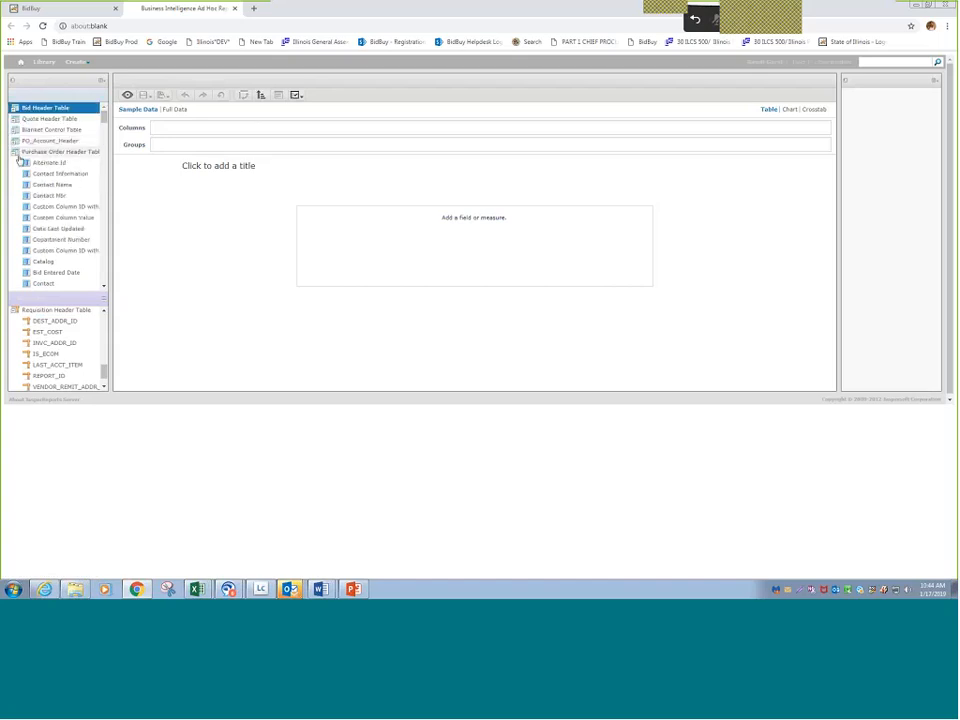
click(16, 152)
click(15, 108)
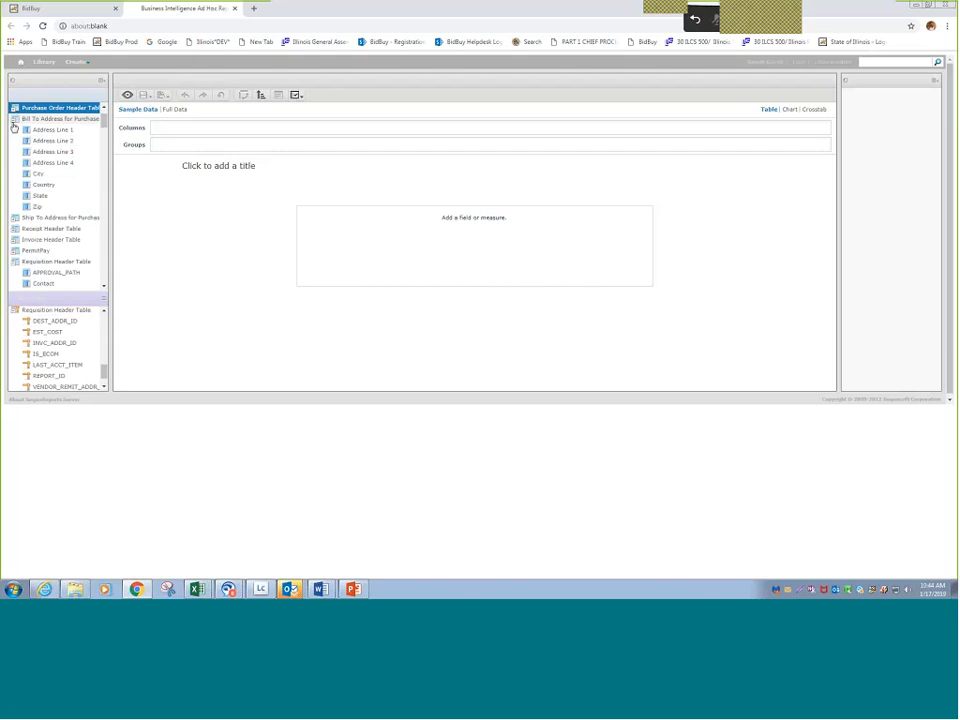
click(14, 120)
click(34, 173)
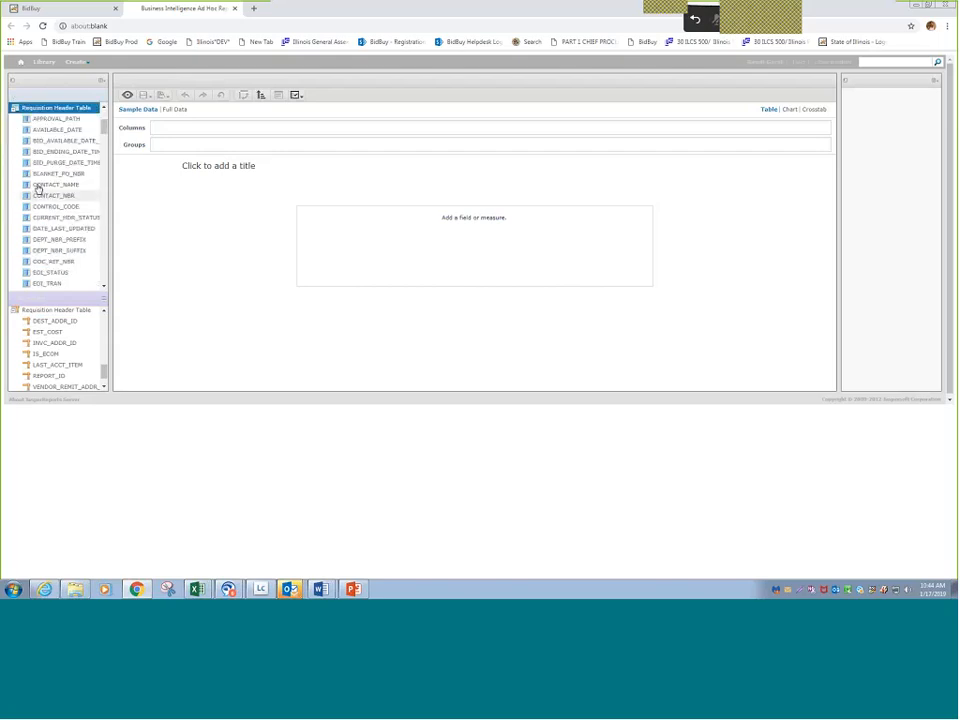
click(14, 109)
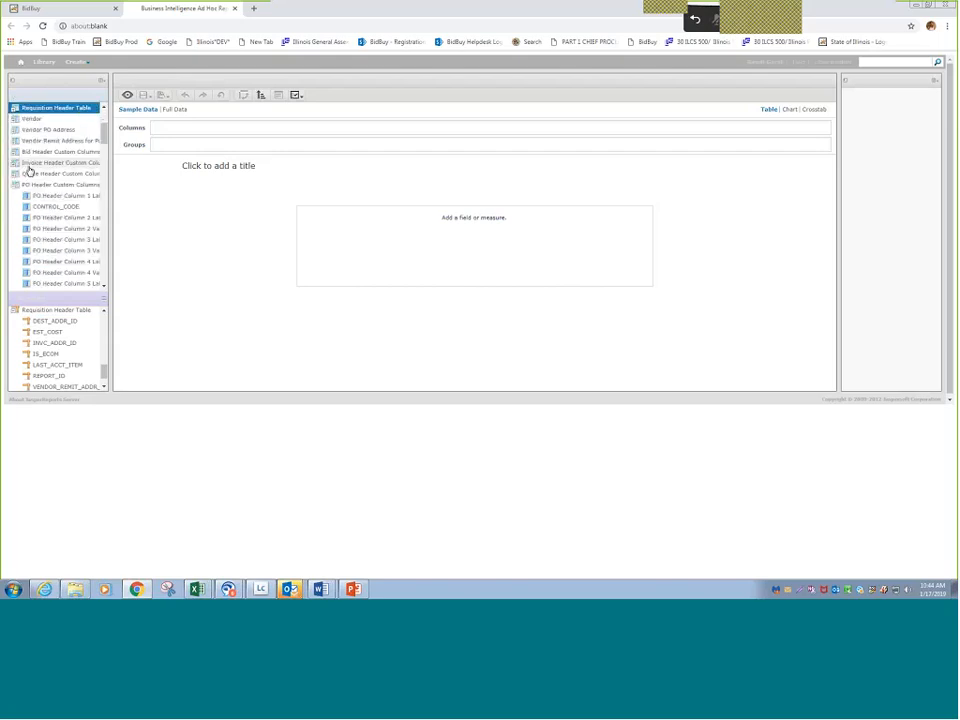
click(16, 187)
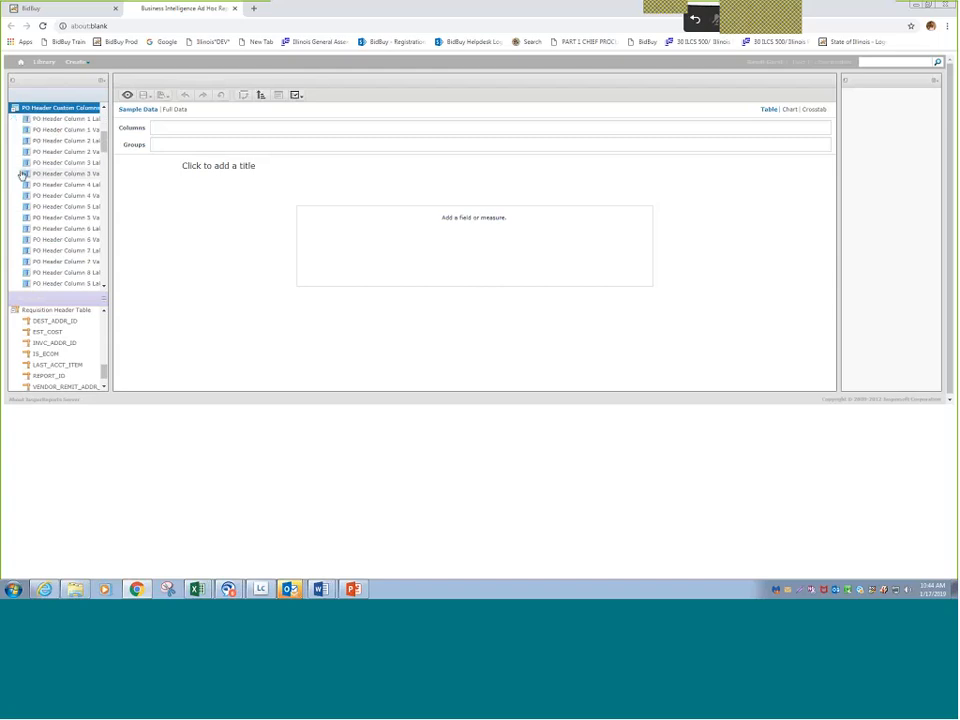
click(14, 110)
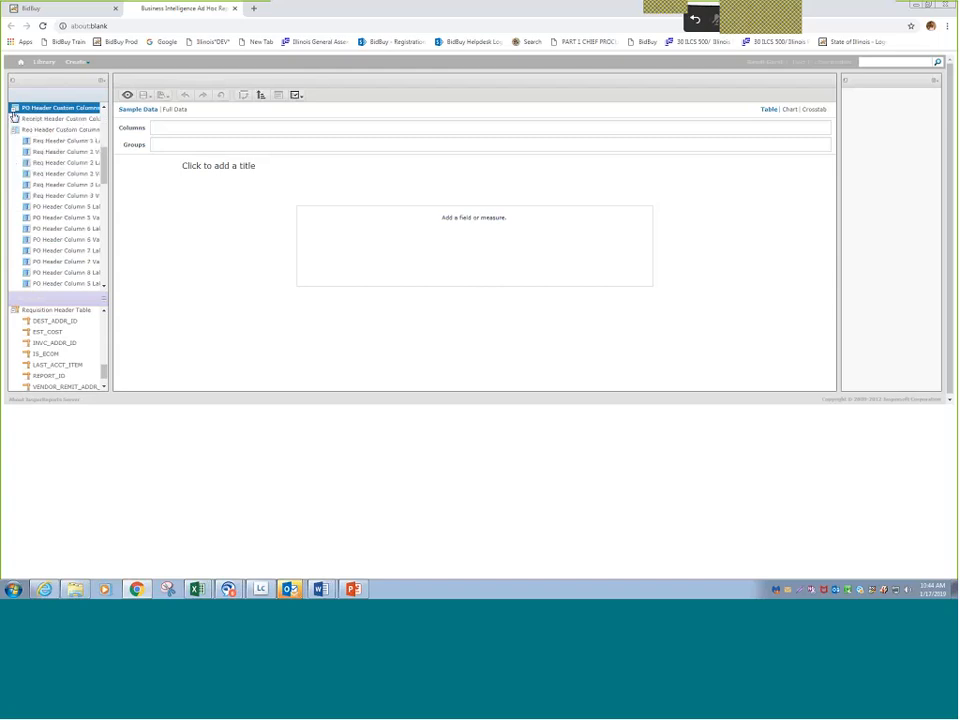
click(16, 129)
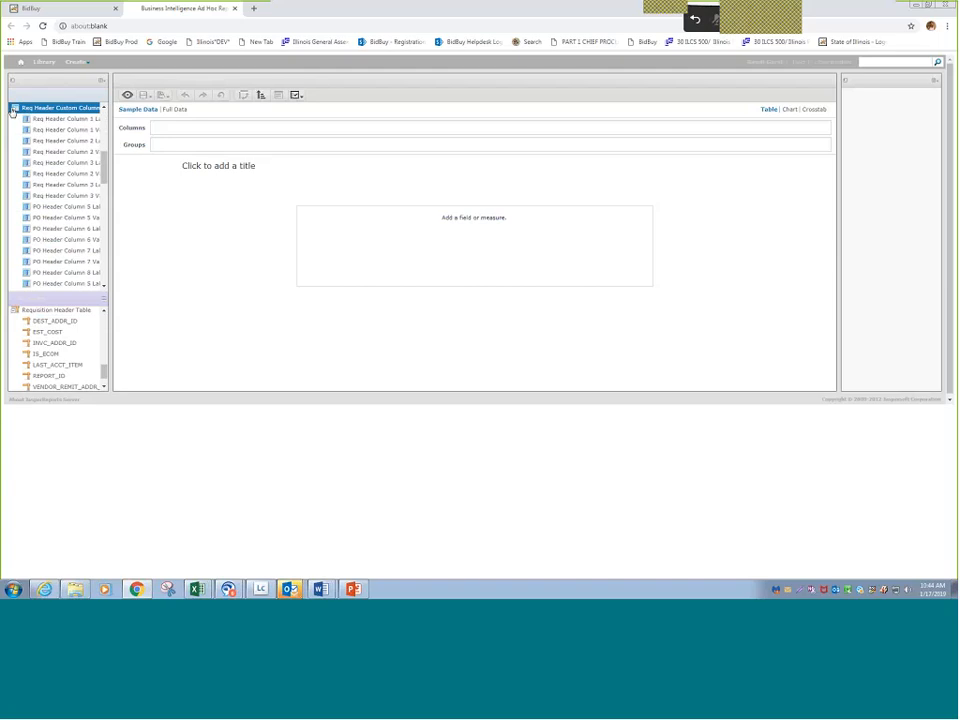
click(13, 109)
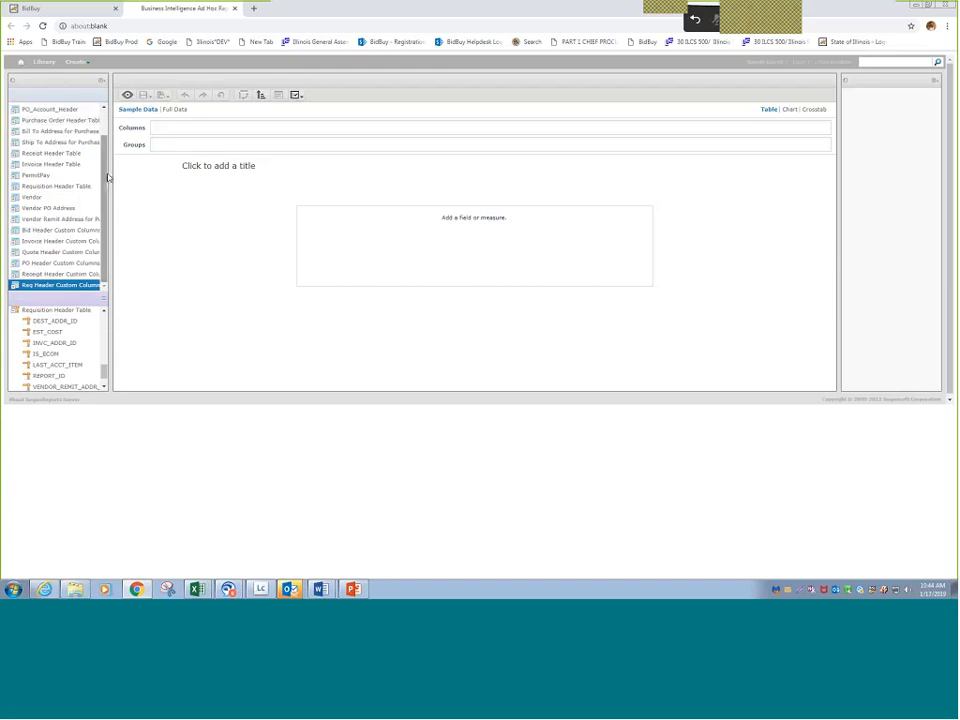
drag(106, 181, 99, 126)
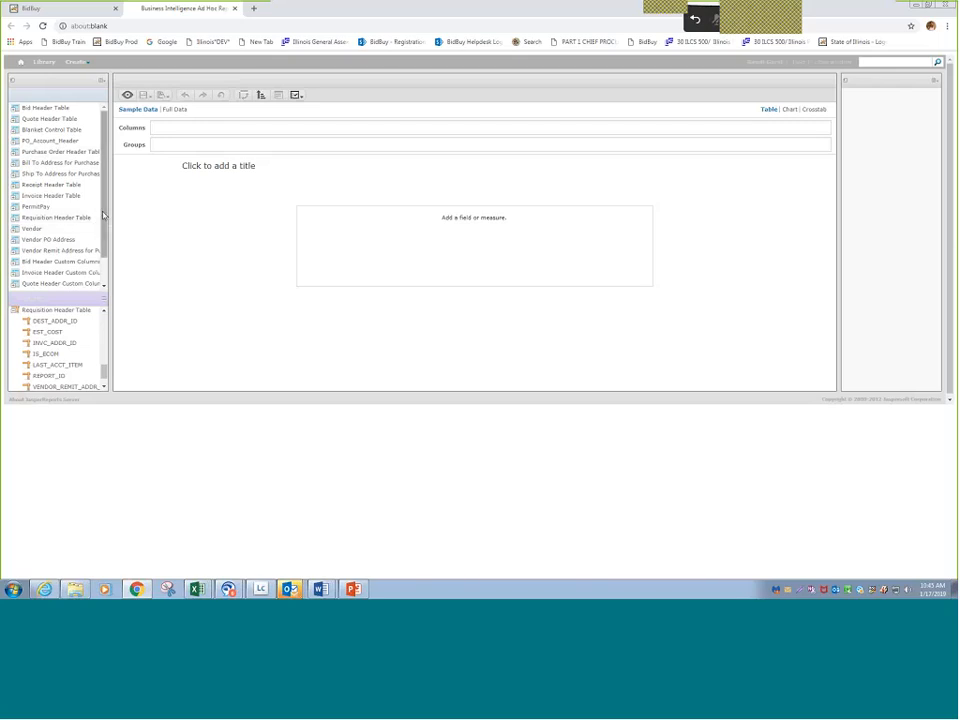
drag(103, 212, 115, 257)
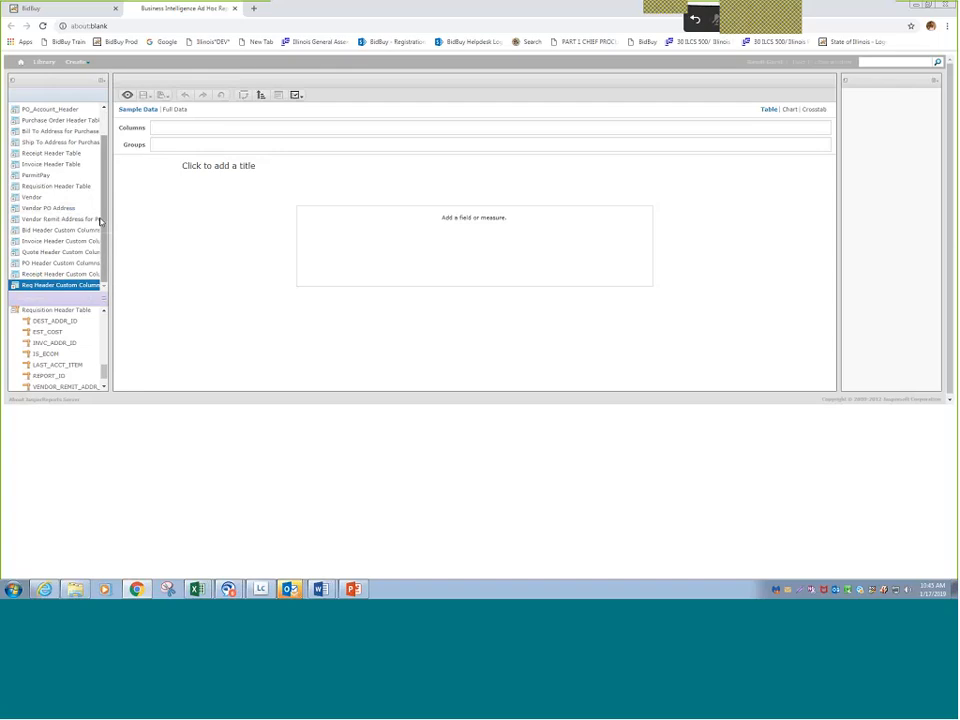
scroll(97, 190, up, 1)
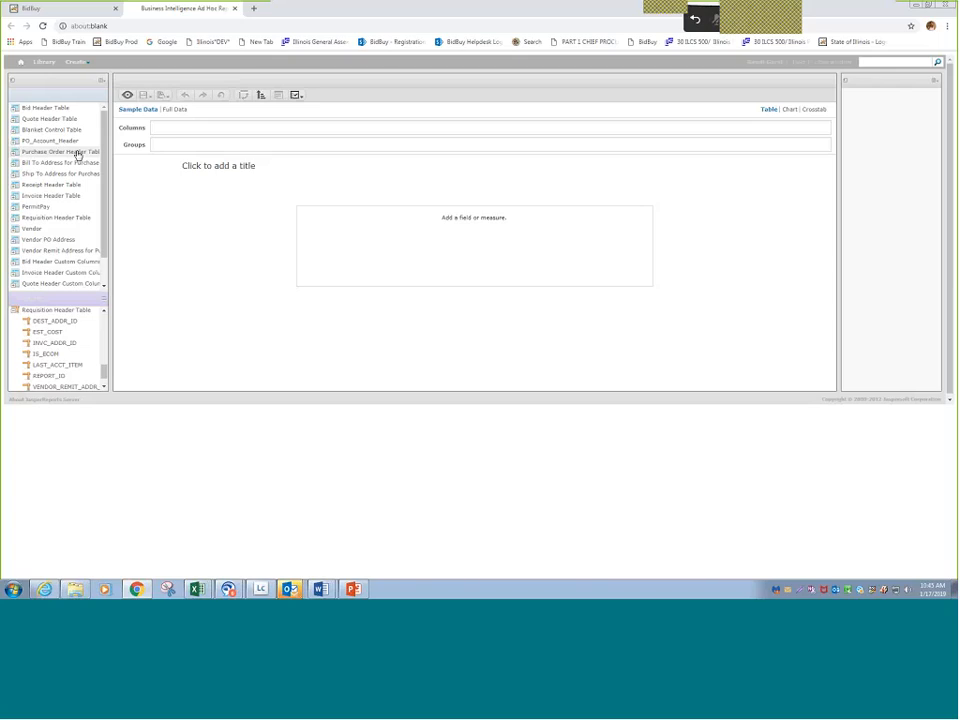
drag(105, 182, 114, 225)
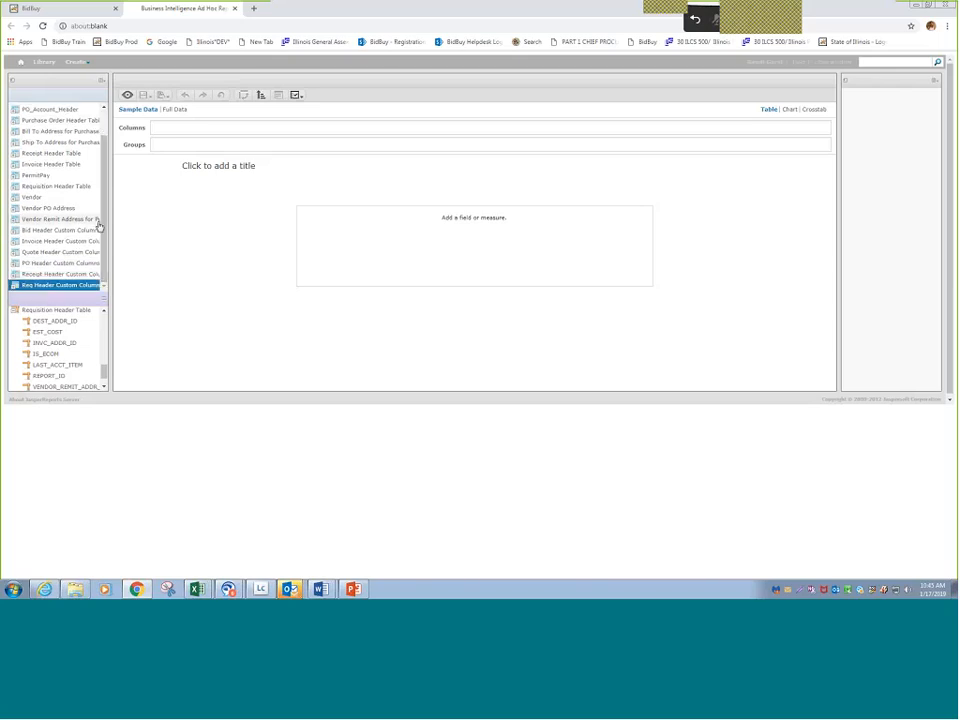
- Add PO Nbr and Org Id from the Purchase Order Header Table as the report's first two columns
drag(105, 221, 106, 190)
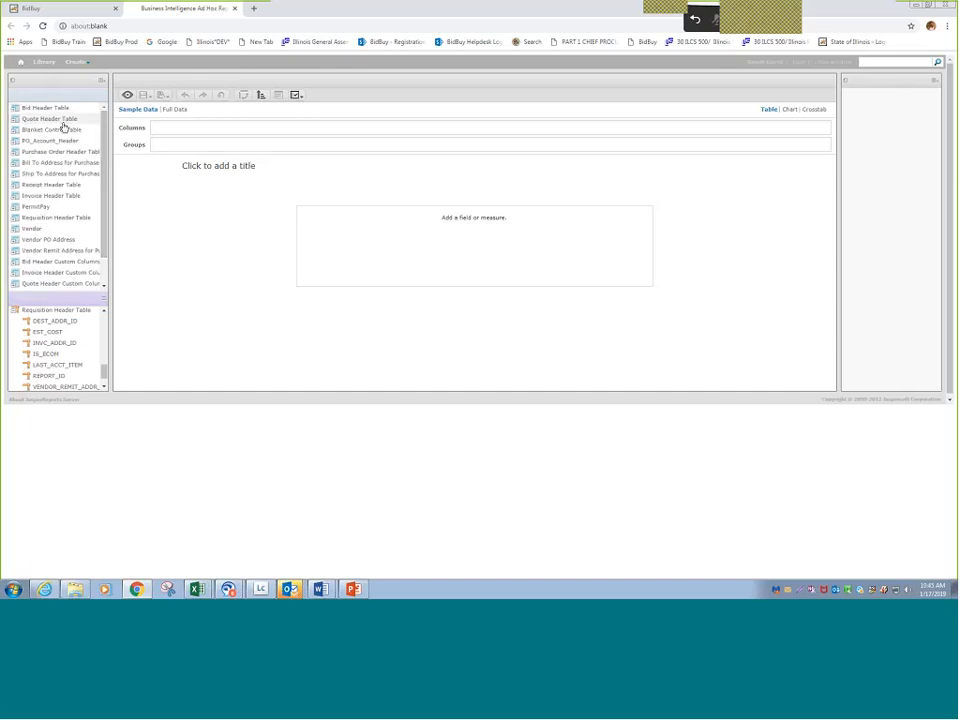
click(13, 155)
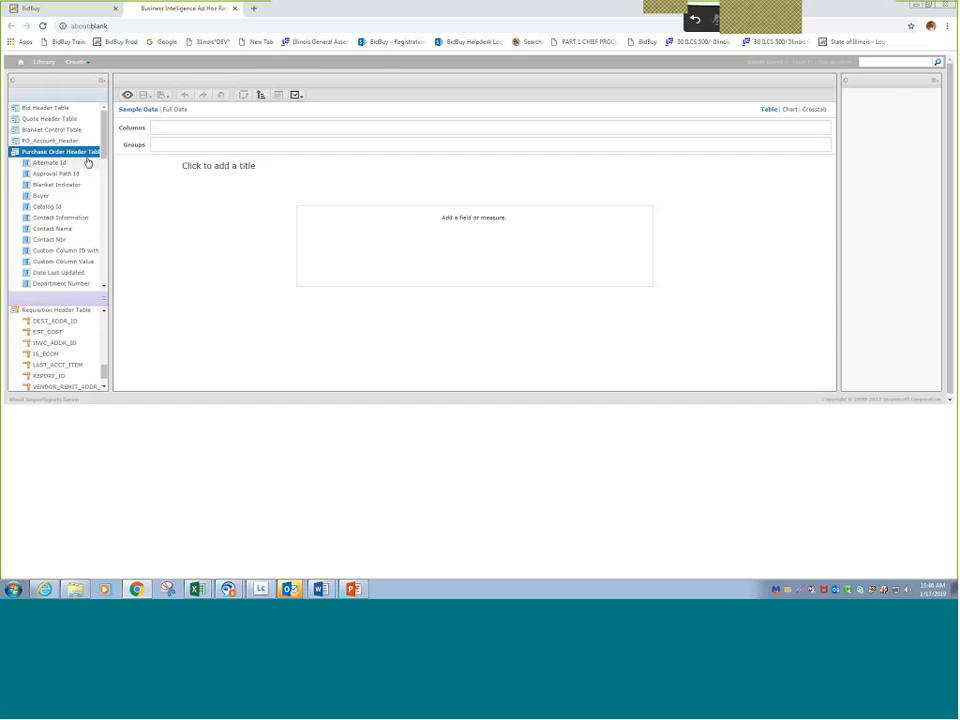
drag(106, 155, 118, 193)
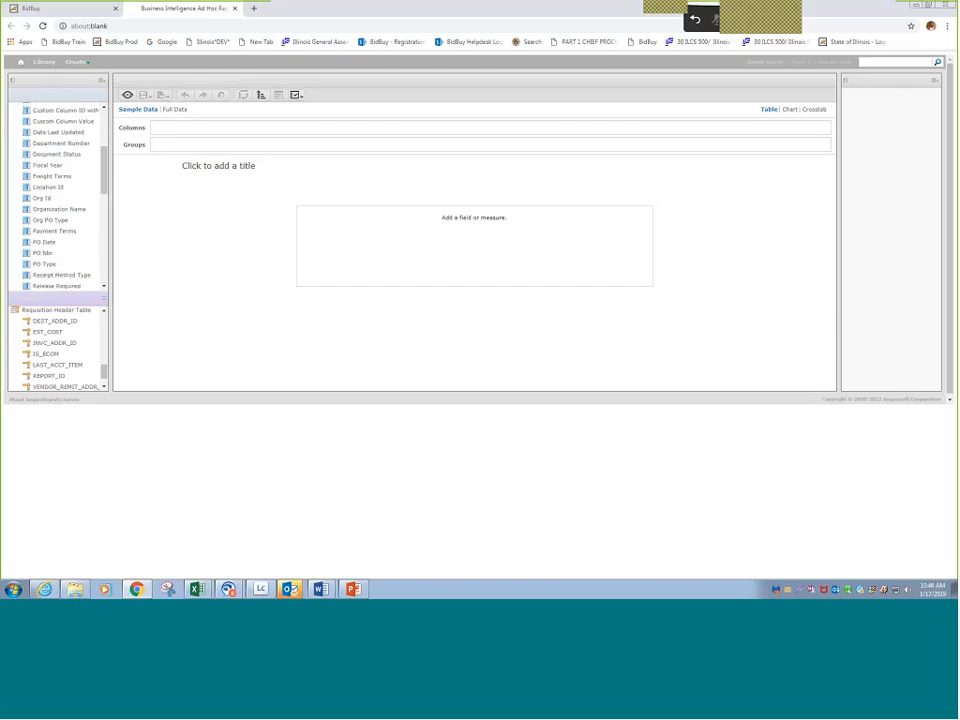
double_click(50, 258)
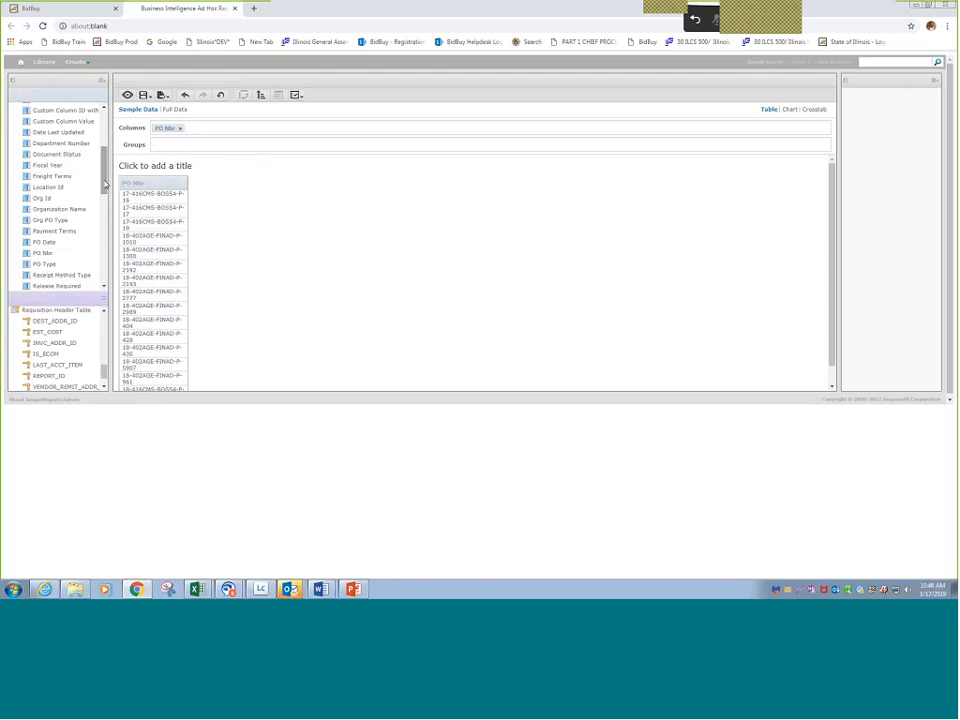
double_click(45, 199)
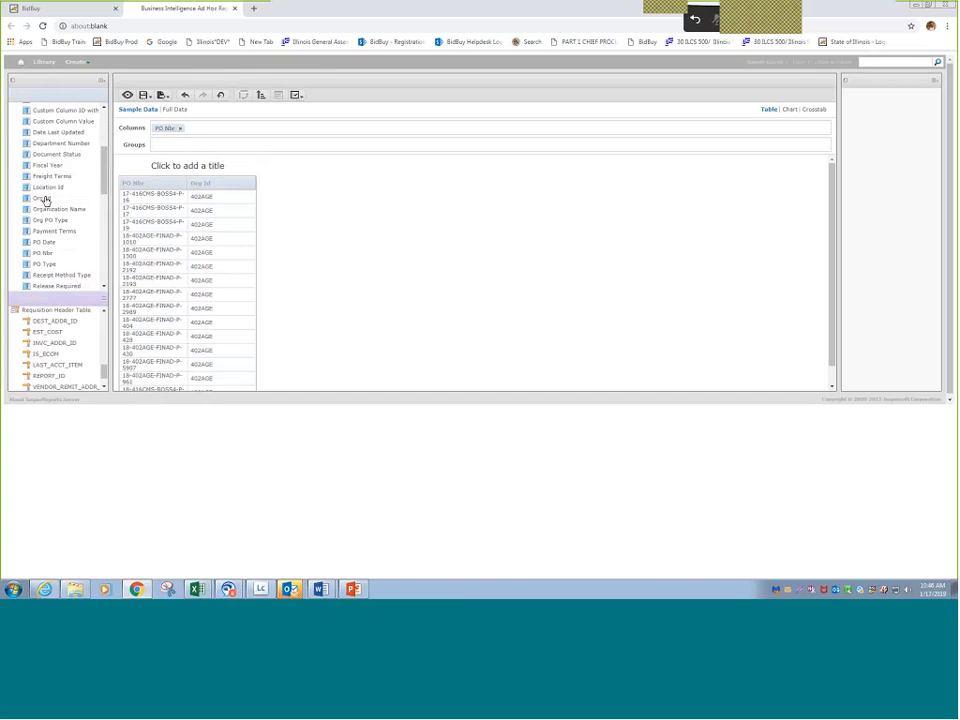
click(216, 208)
- Add the Release Nbr measure from the Purchase Order Header Table and place it between the PO Nbr and Org Id columns
drag(104, 373, 96, 321)
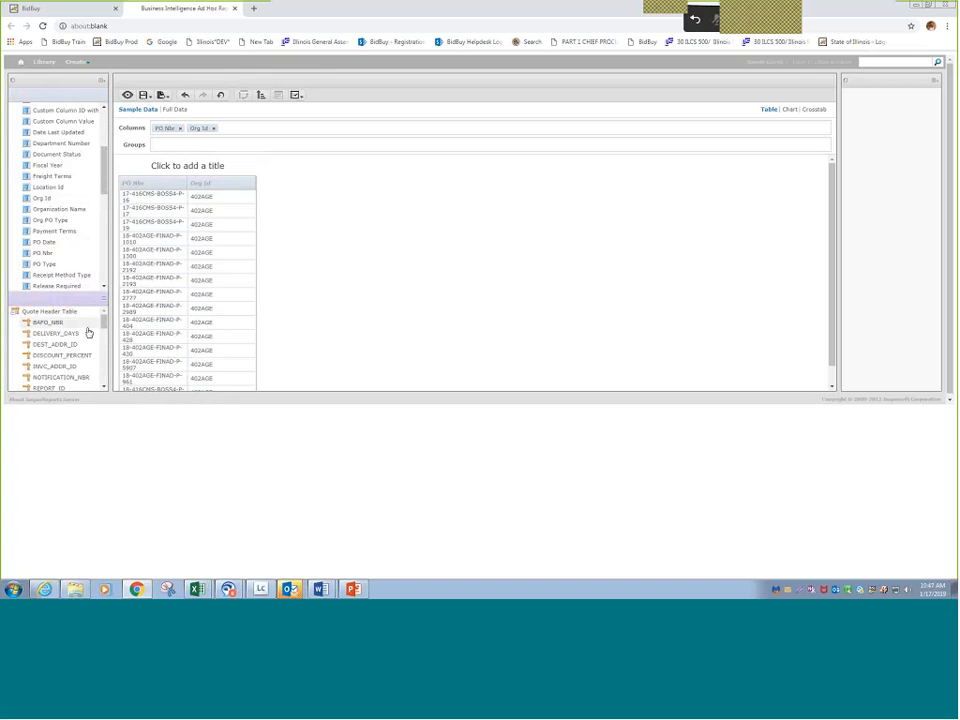
click(103, 387)
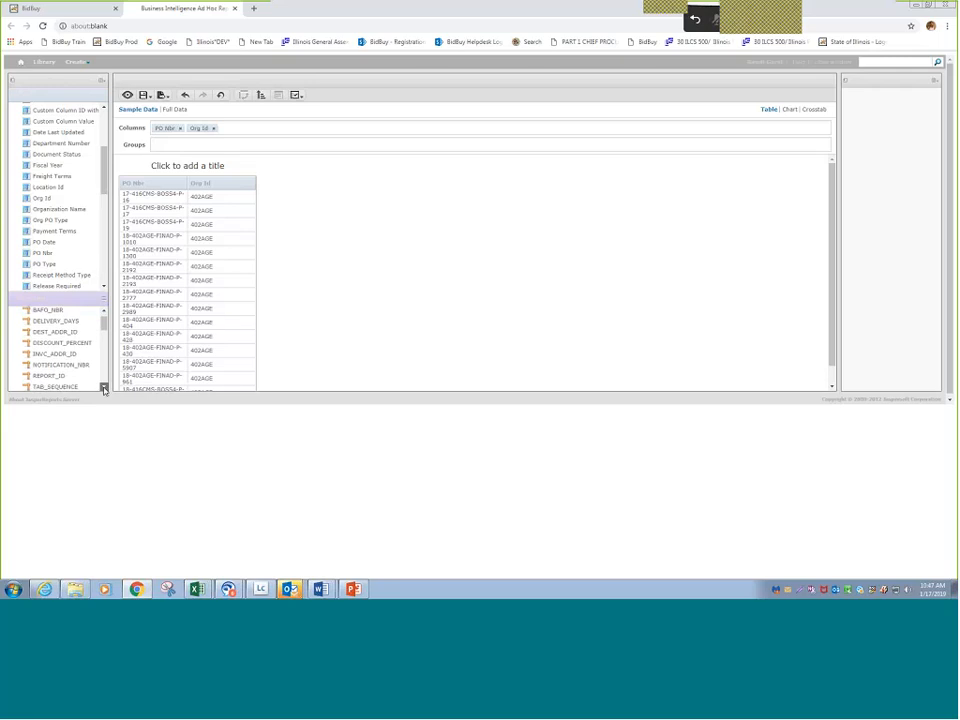
click(103, 387)
click(103, 387)
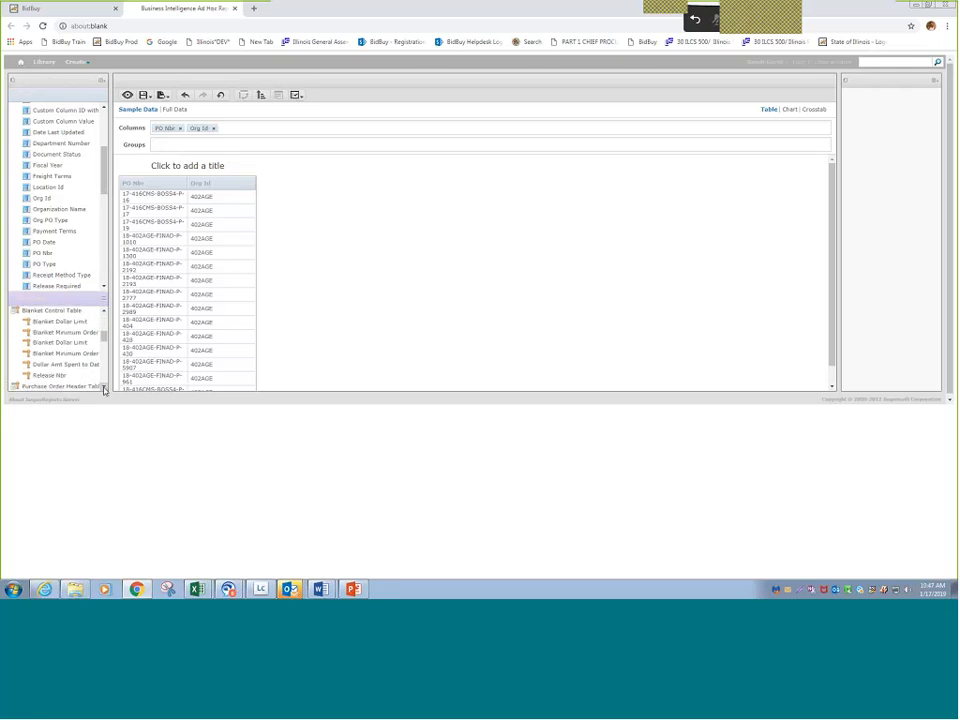
click(103, 387)
click(103, 387)
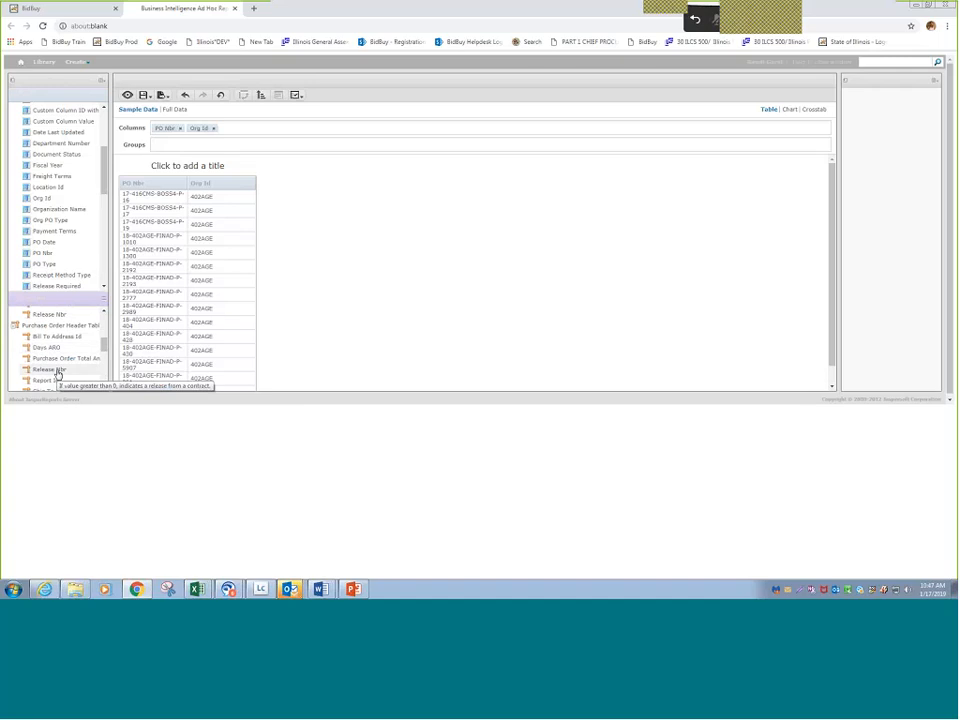
double_click(57, 372)
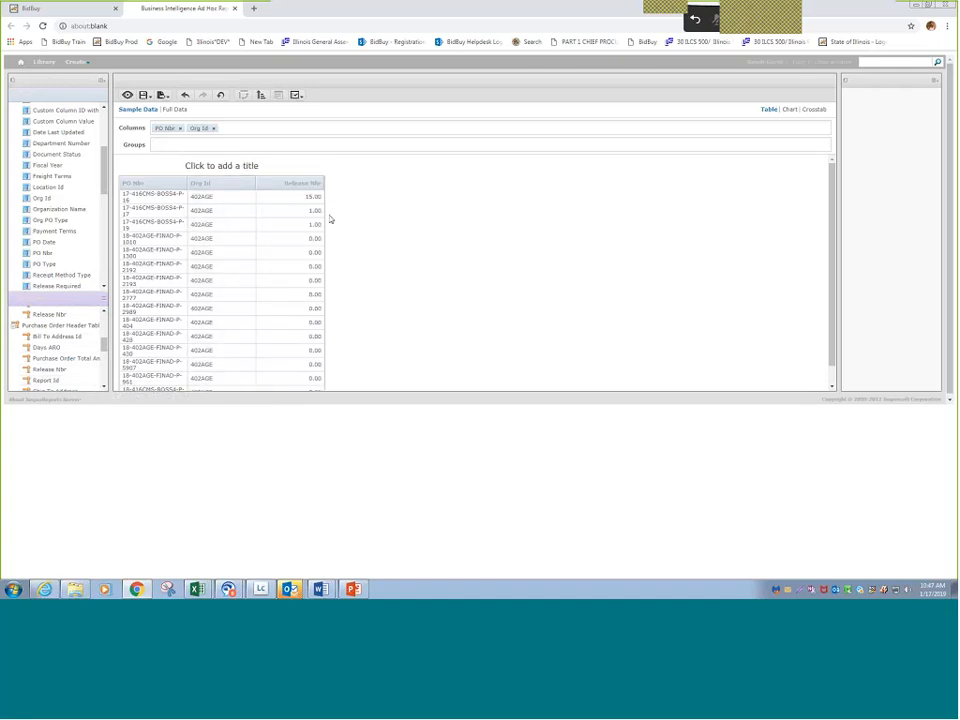
drag(165, 128, 190, 133)
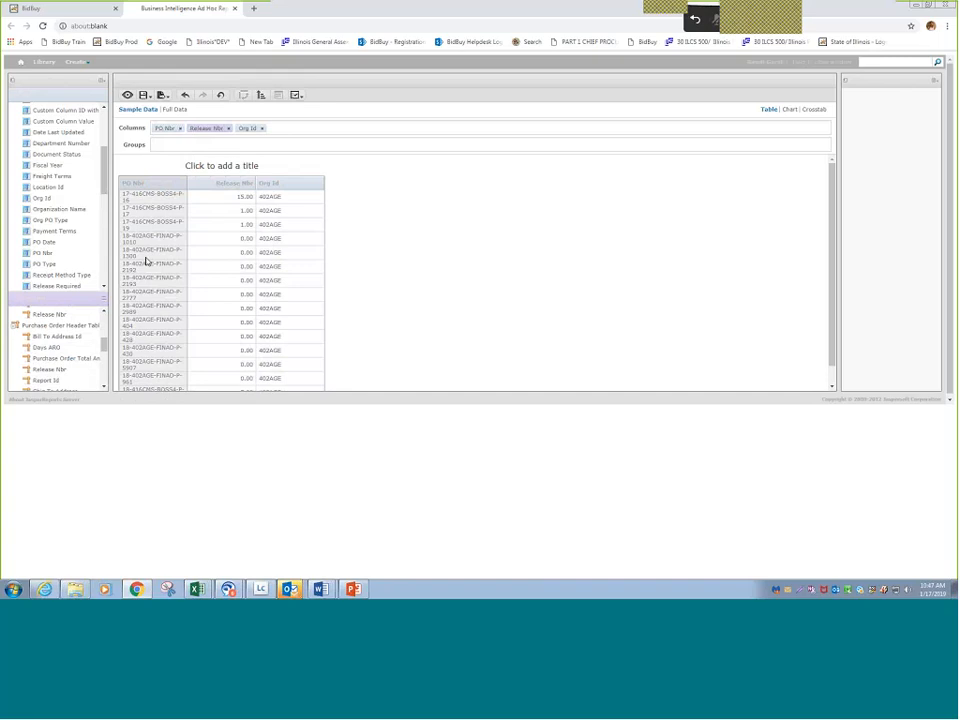
- Add the purchase order's Short Description field as a column after Org Id
scroll(98, 206, down, 3)
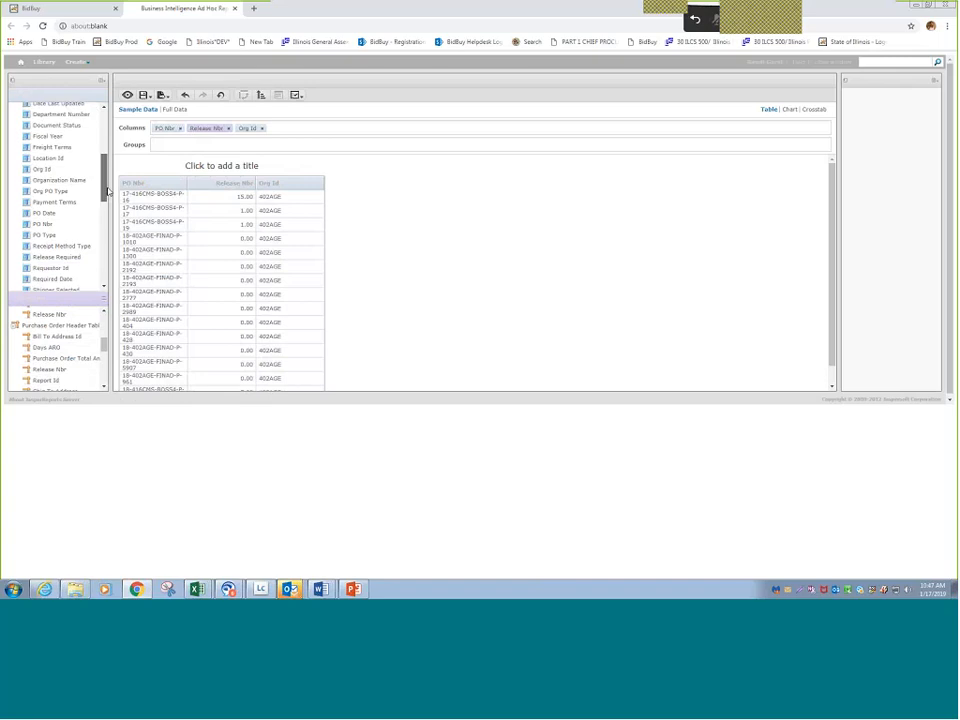
drag(113, 203, 114, 213)
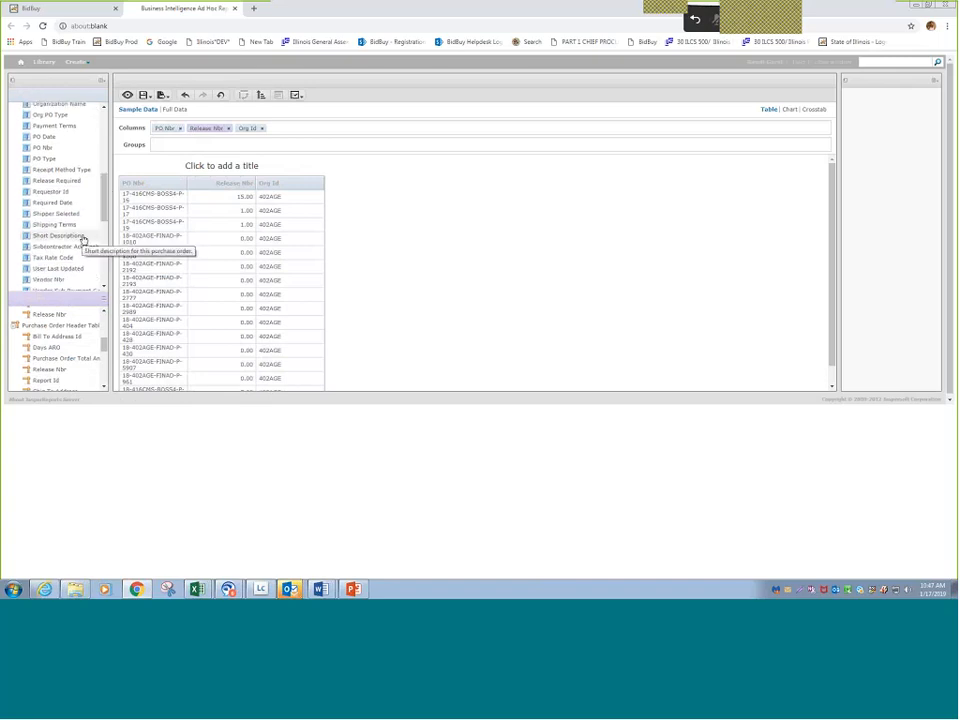
click(83, 238)
double_click(84, 240)
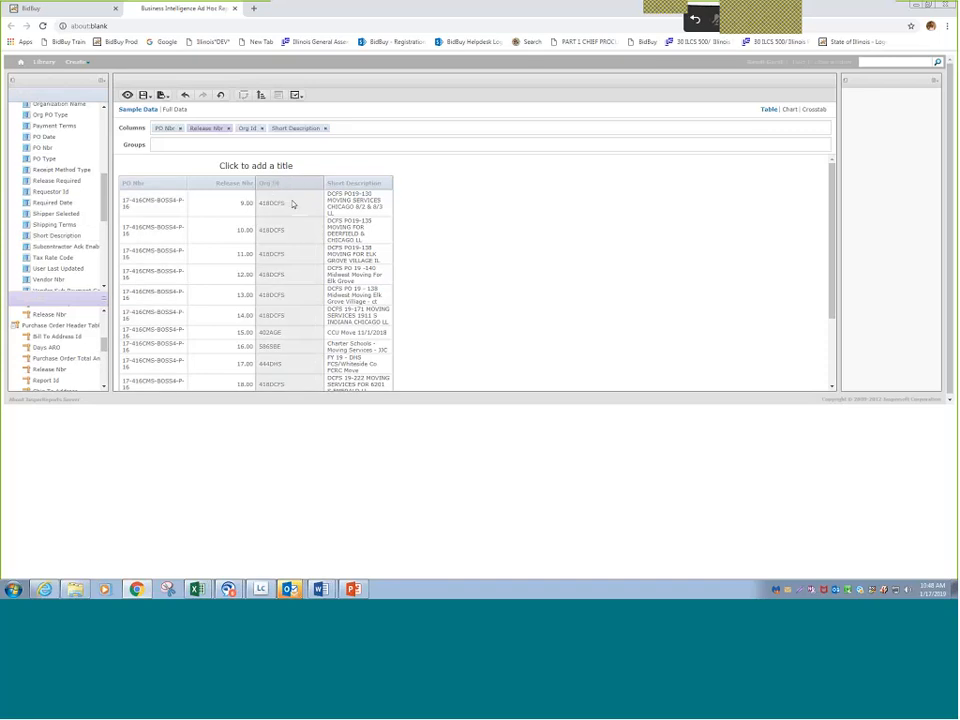
- Create a filter on the Org Id column and restrict it to 444DHS
click(250, 131)
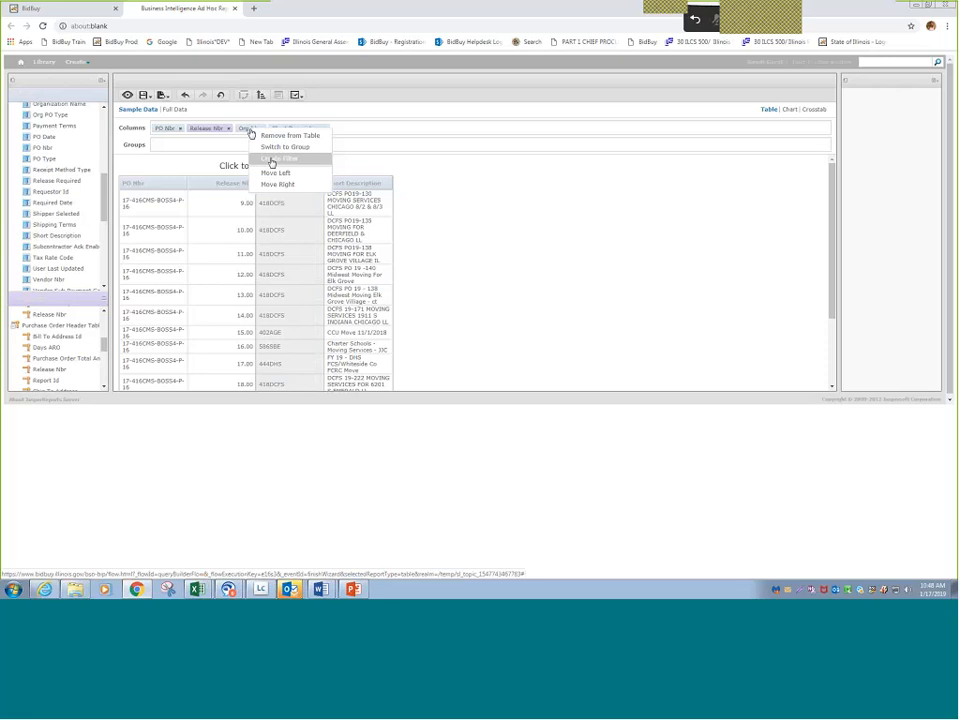
click(271, 161)
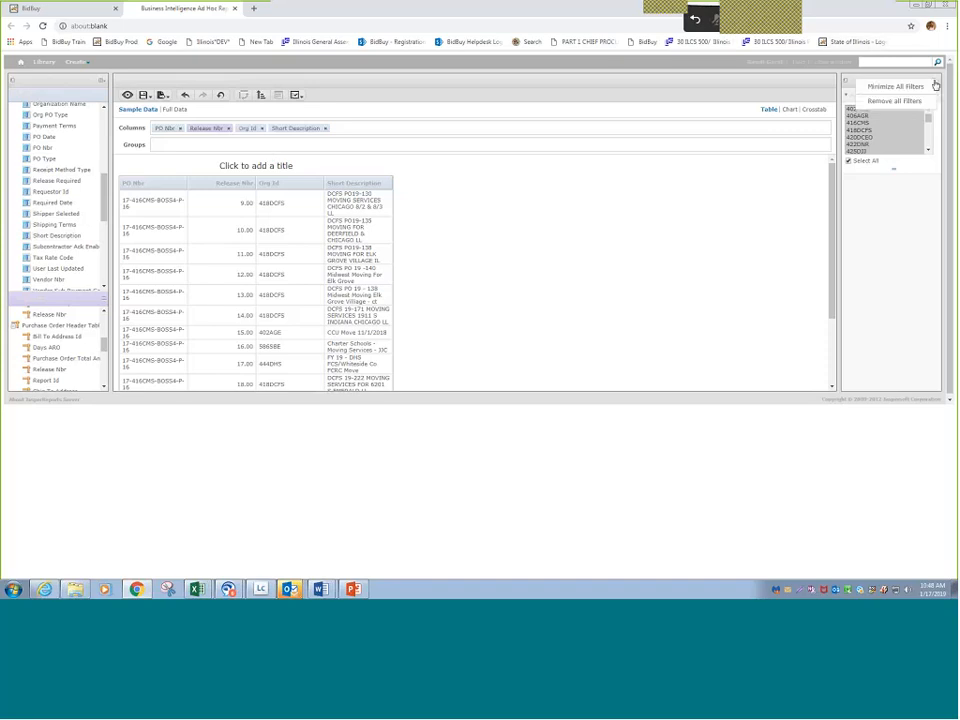
click(931, 101)
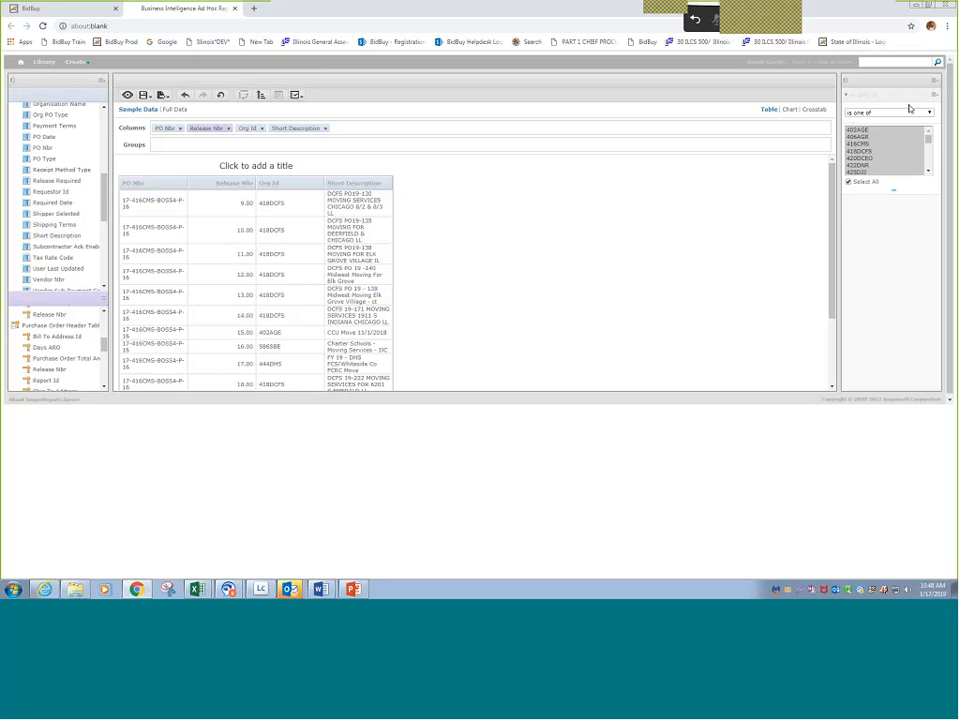
click(928, 172)
click(928, 172)
click(928, 172)
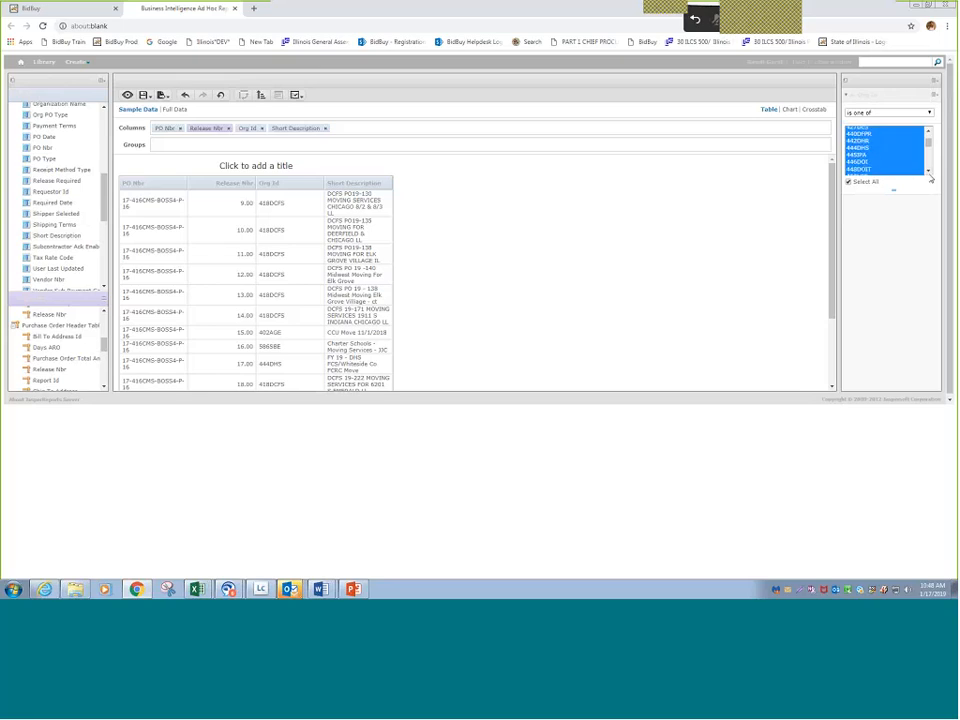
click(866, 149)
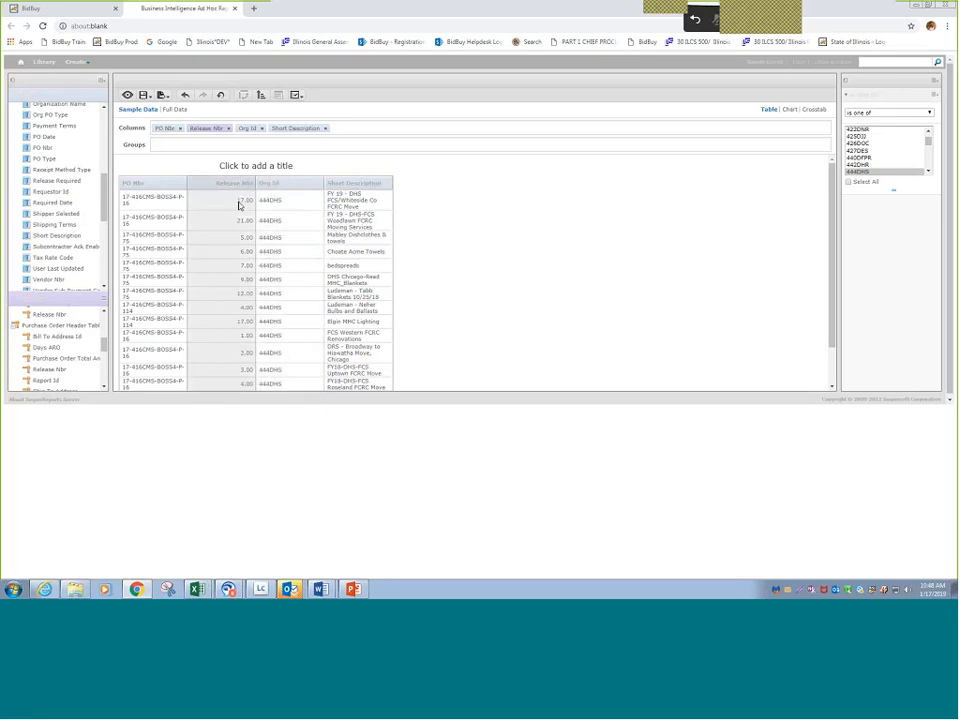
- Add the Buyer Name field from the Purchase Order Header Table as a column after Short Description
scroll(110, 205, down, 3)
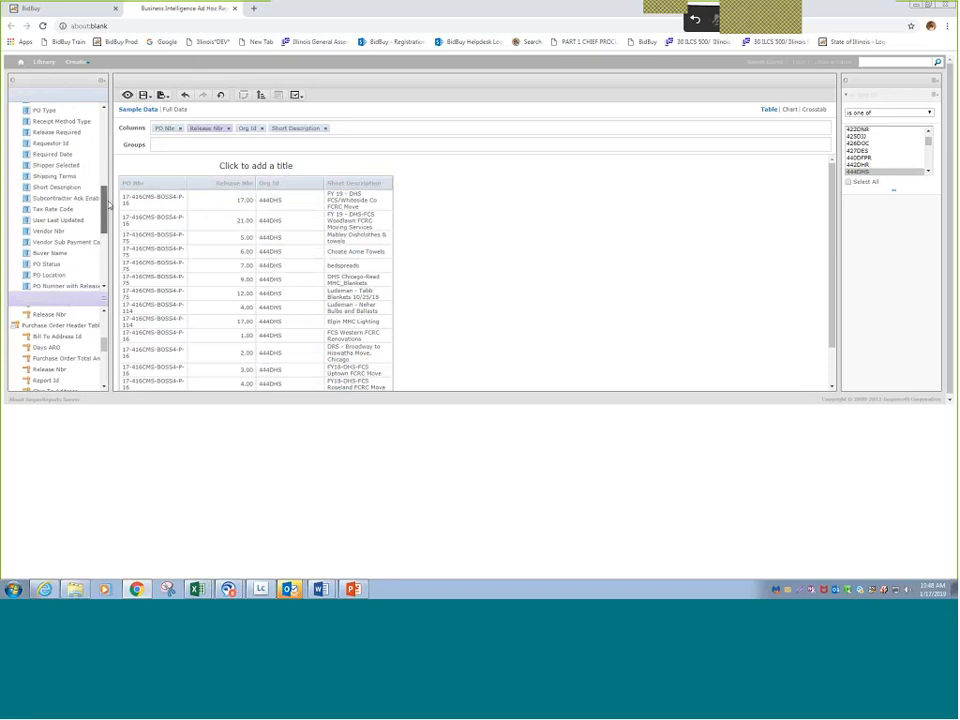
scroll(108, 205, down, 1)
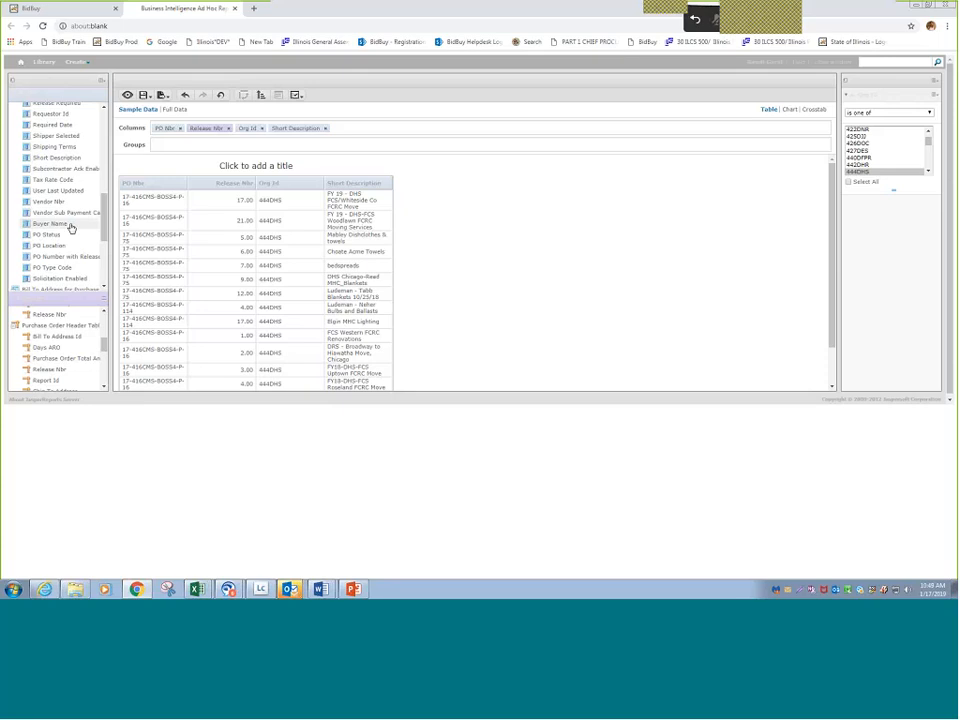
double_click(69, 224)
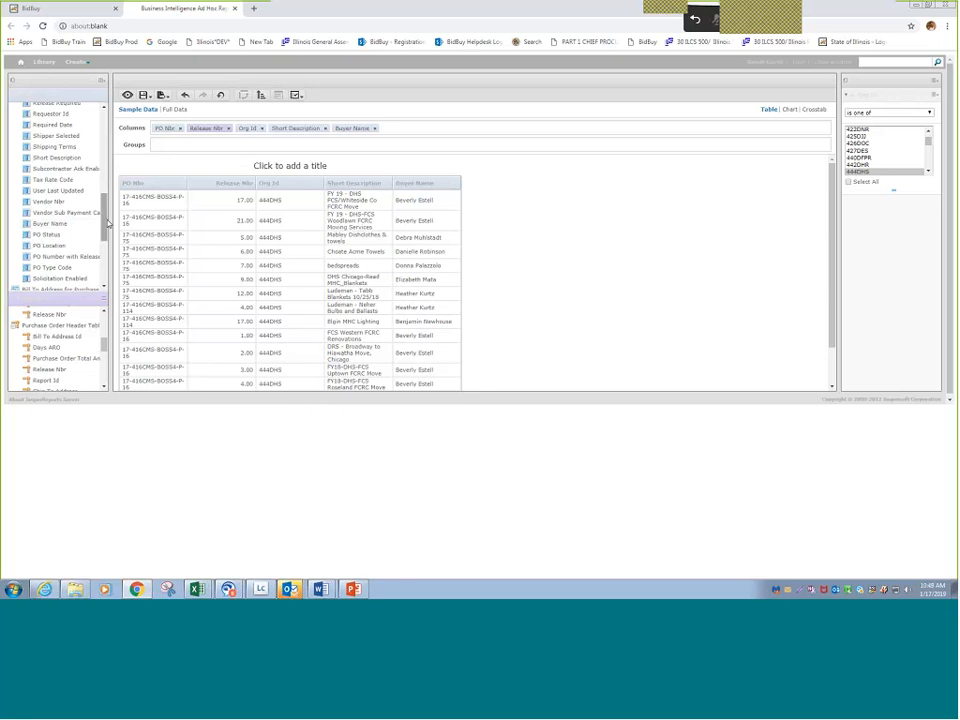
- Expand the Vendor table and add its Vendor Name field as a column after Buyer Name
drag(107, 222, 114, 271)
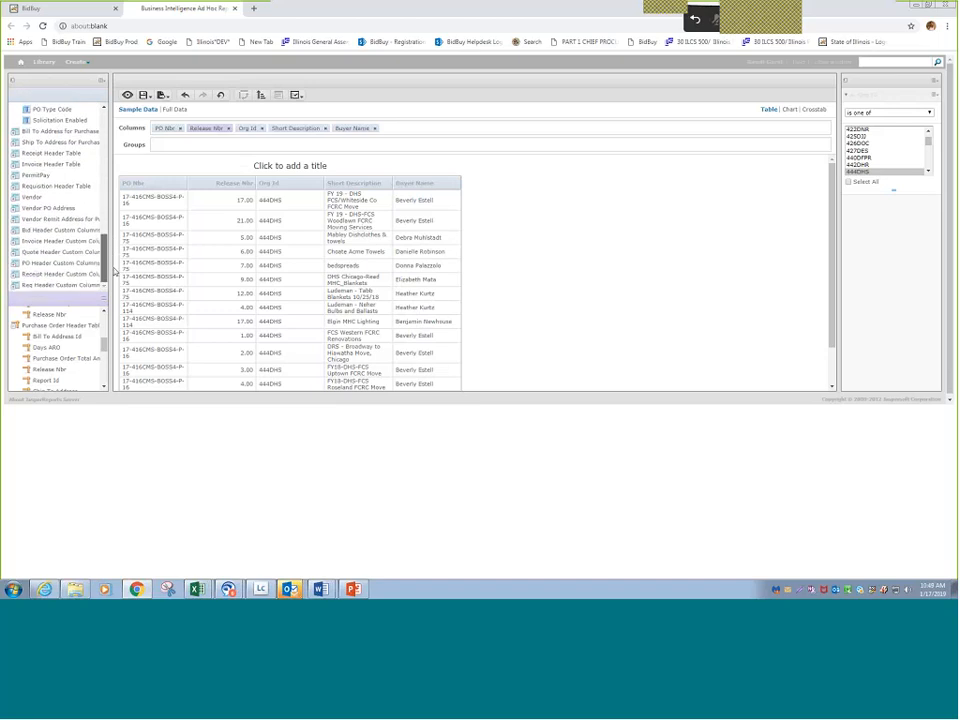
click(14, 200)
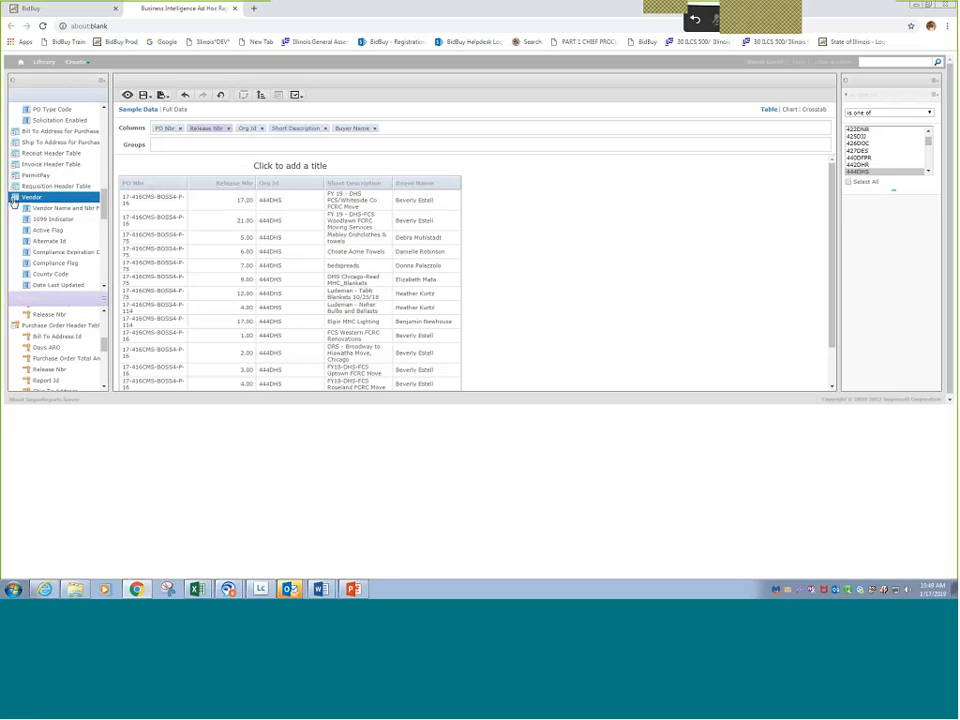
drag(104, 212, 114, 250)
scroll(90, 196, down, 3)
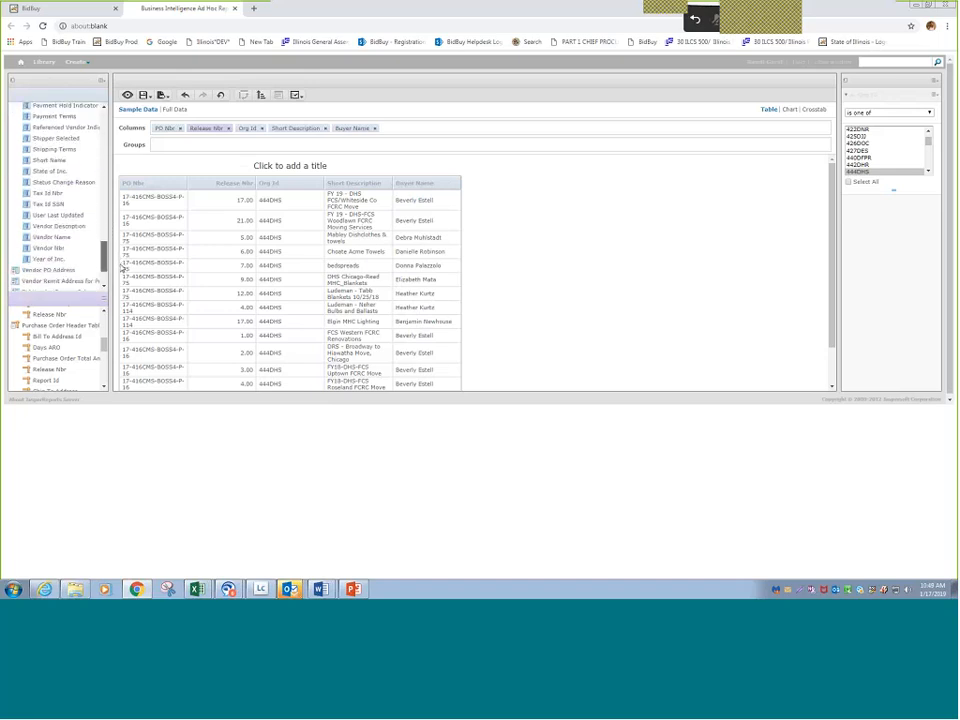
double_click(66, 238)
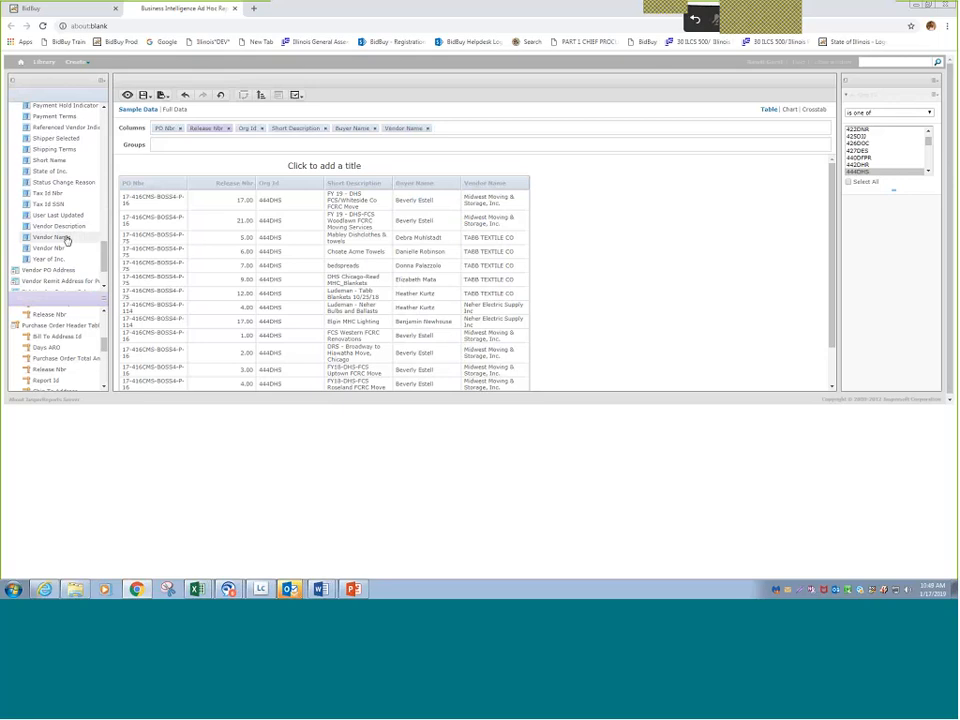
- Expand the PO Header Custom Columns group and widen the field list so the full field names fit
drag(103, 253, 108, 270)
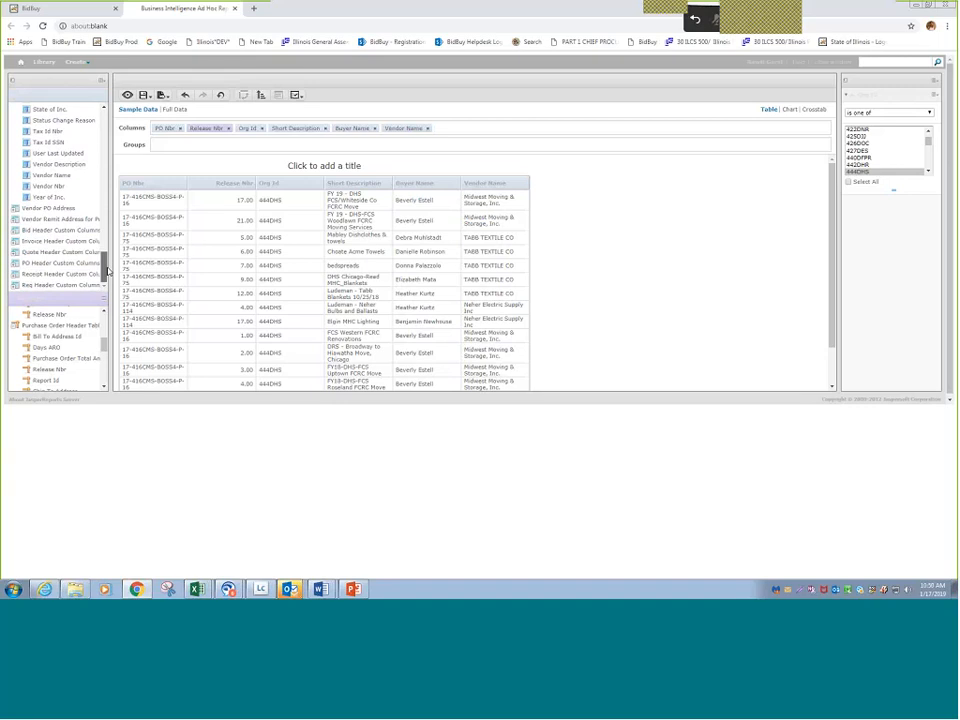
click(14, 264)
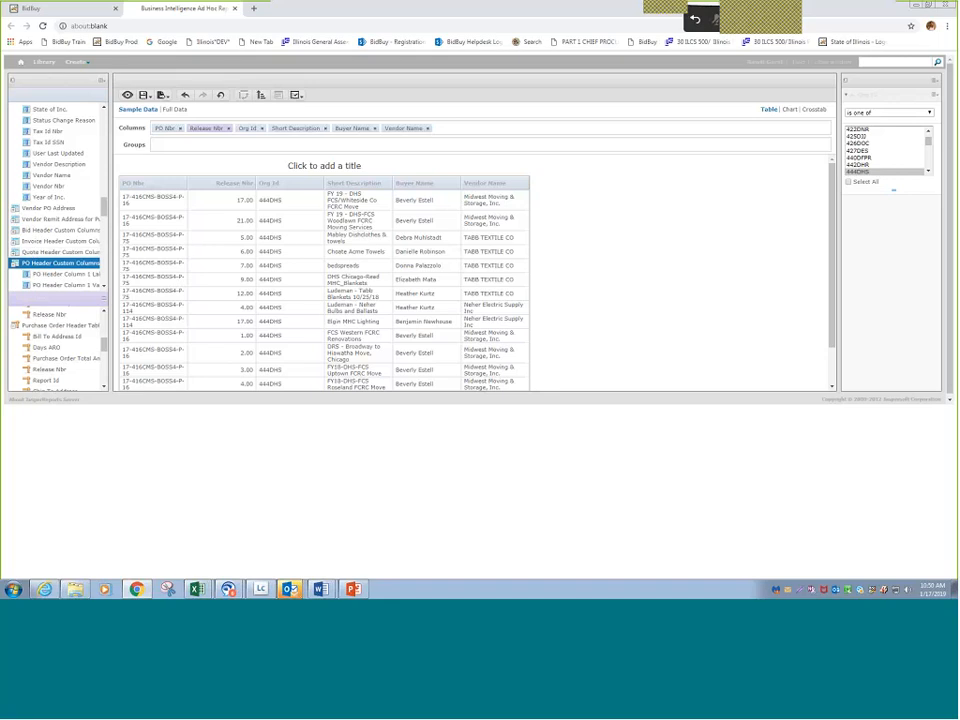
drag(114, 205, 158, 213)
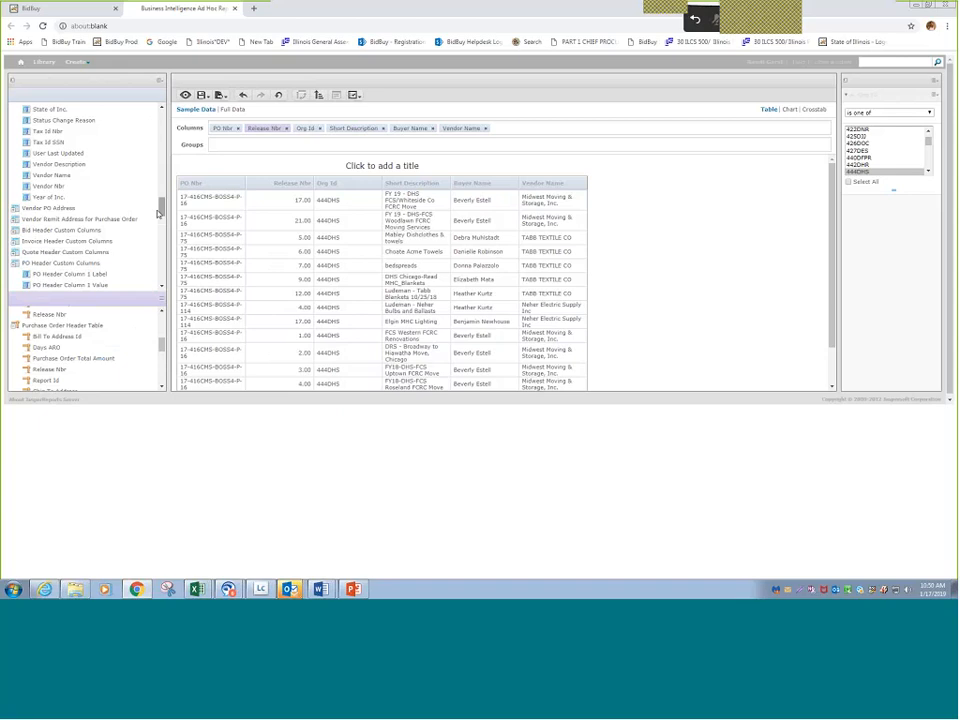
- Add PO Header Column 12 Label and PO Header Column 12 Value as columns after Vendor Name
scroll(158, 213, down, 3)
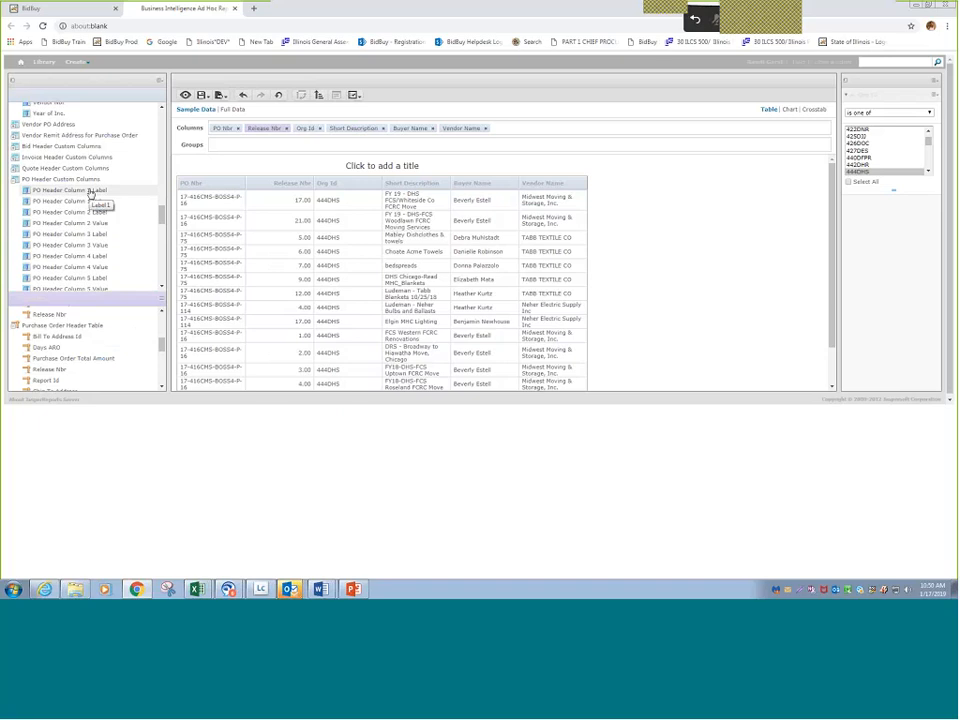
scroll(165, 226, down, 1)
mouse_move(165, 226)
mouse_down()
mouse_move(173, 283)
mouse_move(158, 226)
mouse_up()
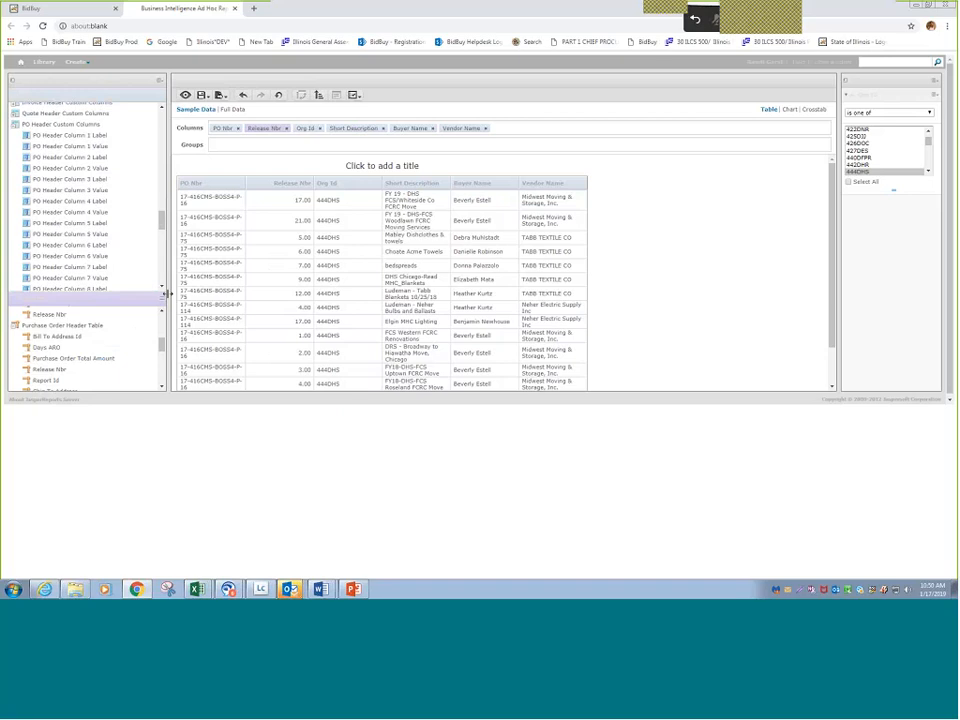
scroll(161, 290, down, 5)
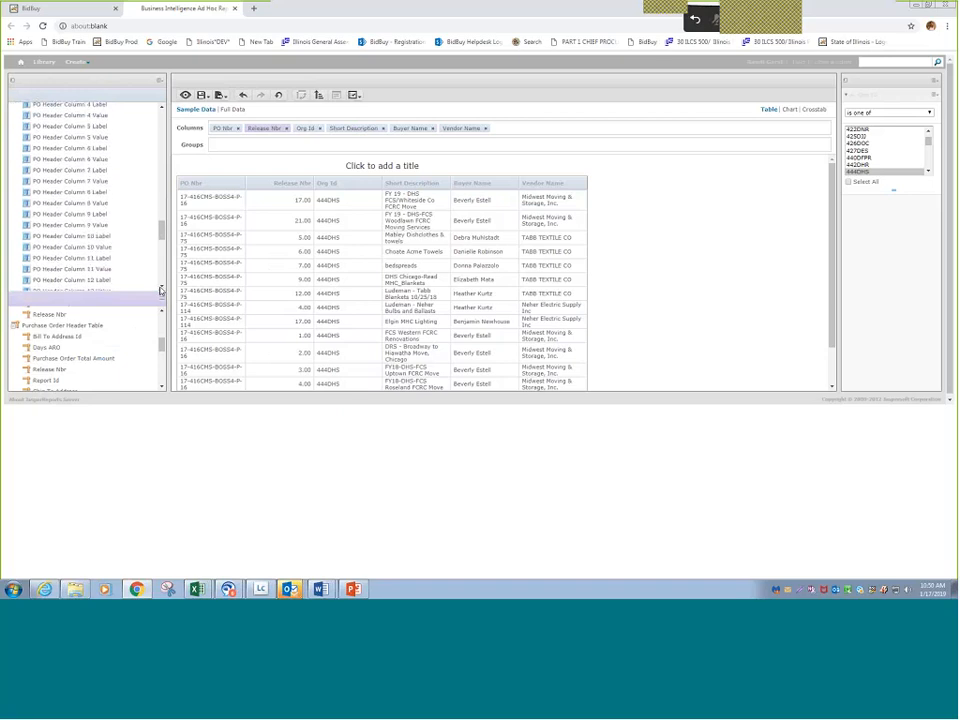
scroll(161, 290, down, 1)
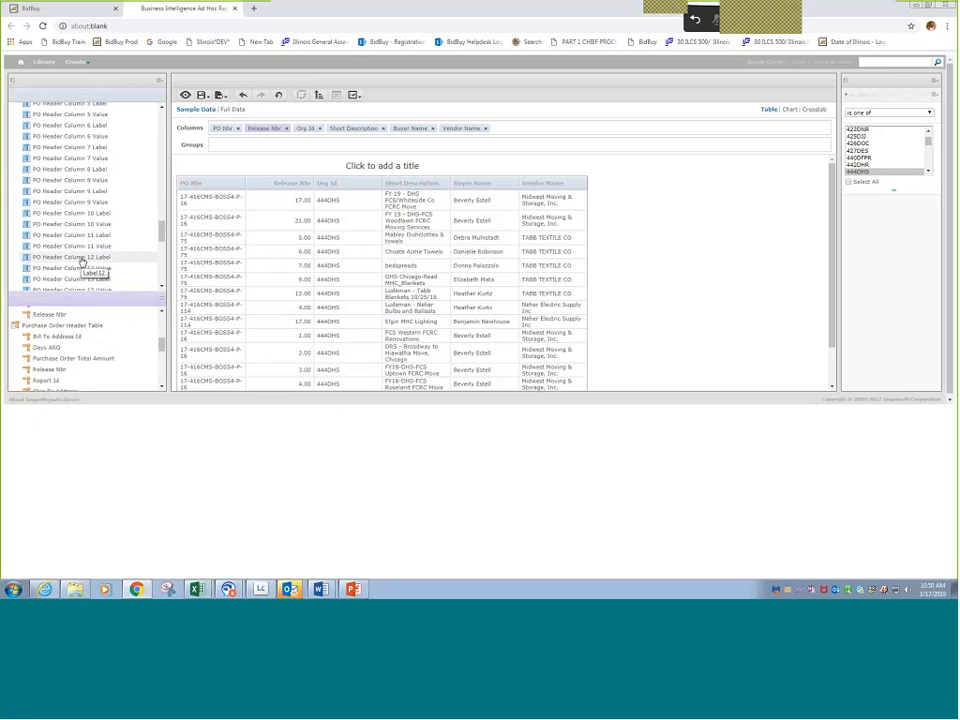
drag(72, 262, 591, 392)
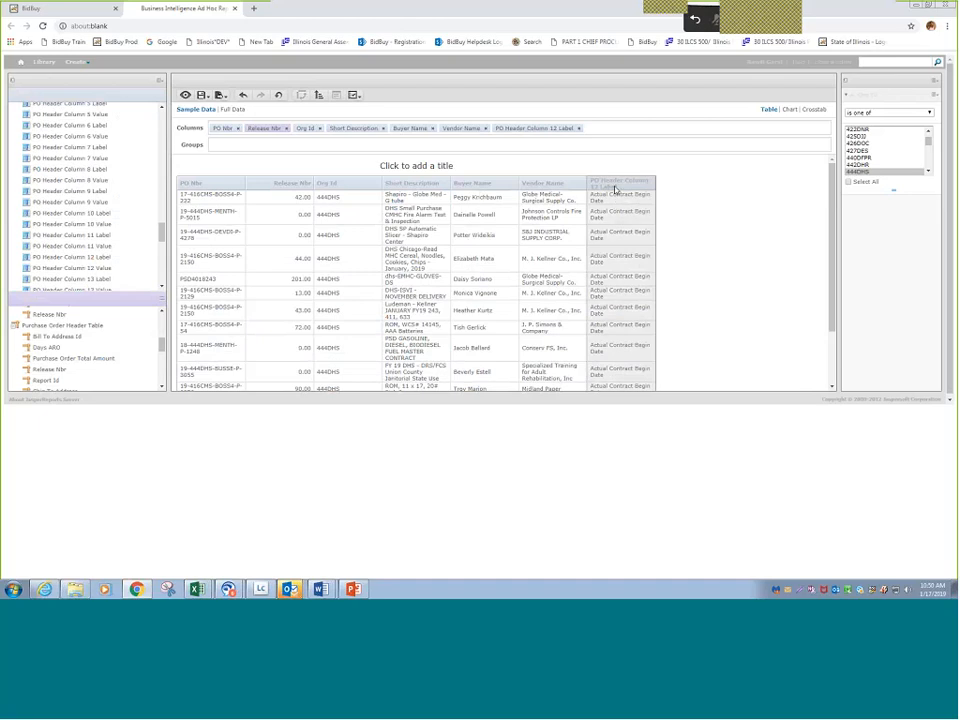
double_click(106, 270)
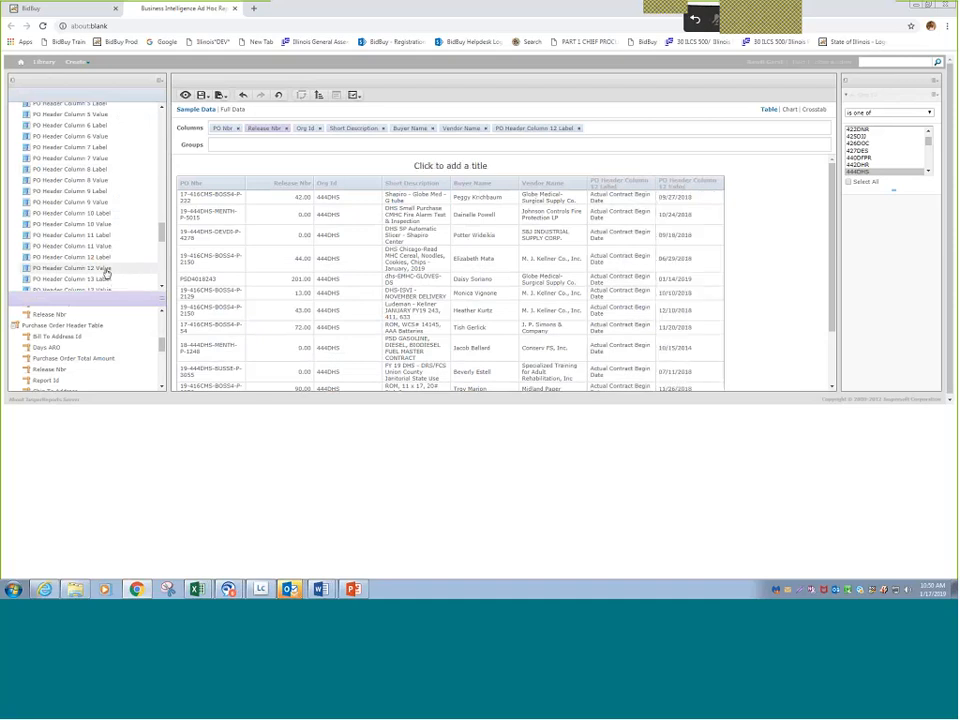
- Add PO Header Column 13 Label and Value as columns, and remove the Column 12 and Column 13 Label columns
click(163, 288)
click(76, 260)
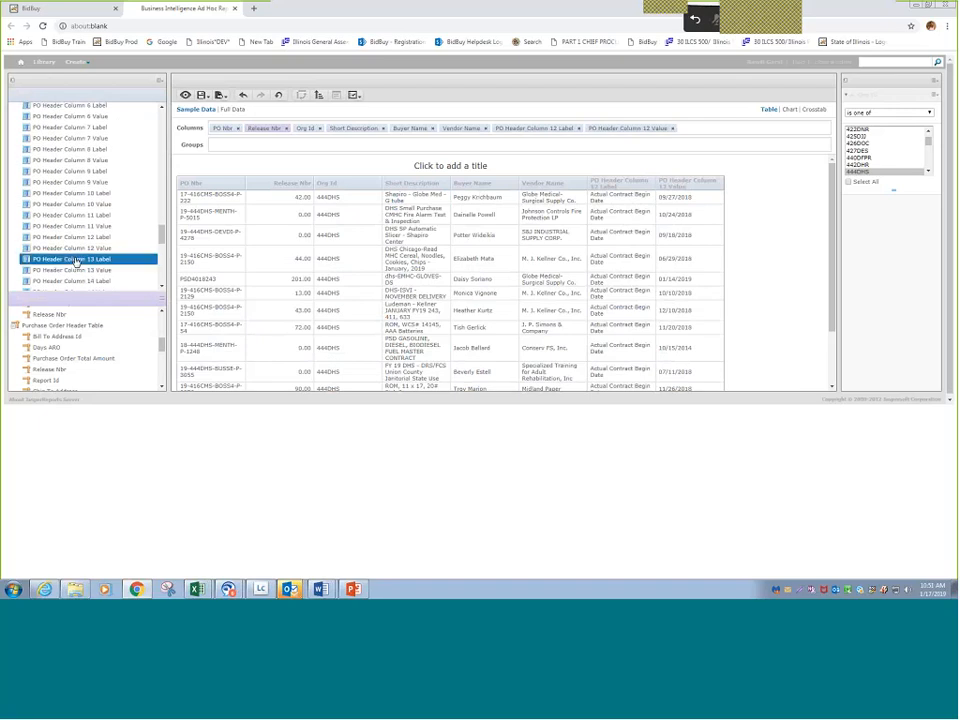
double_click(76, 261)
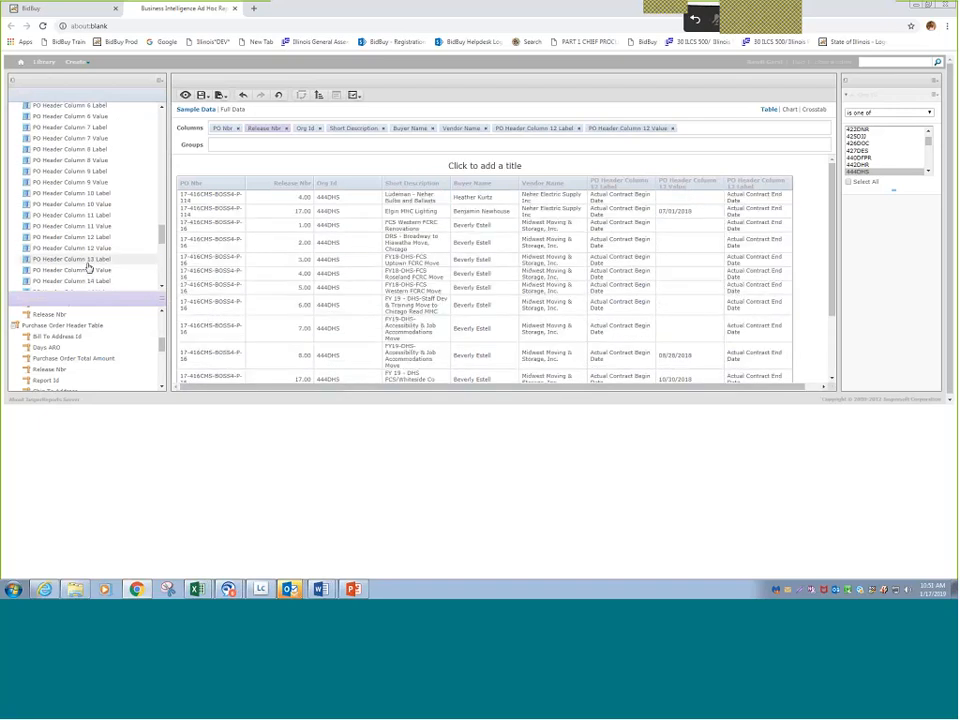
double_click(85, 272)
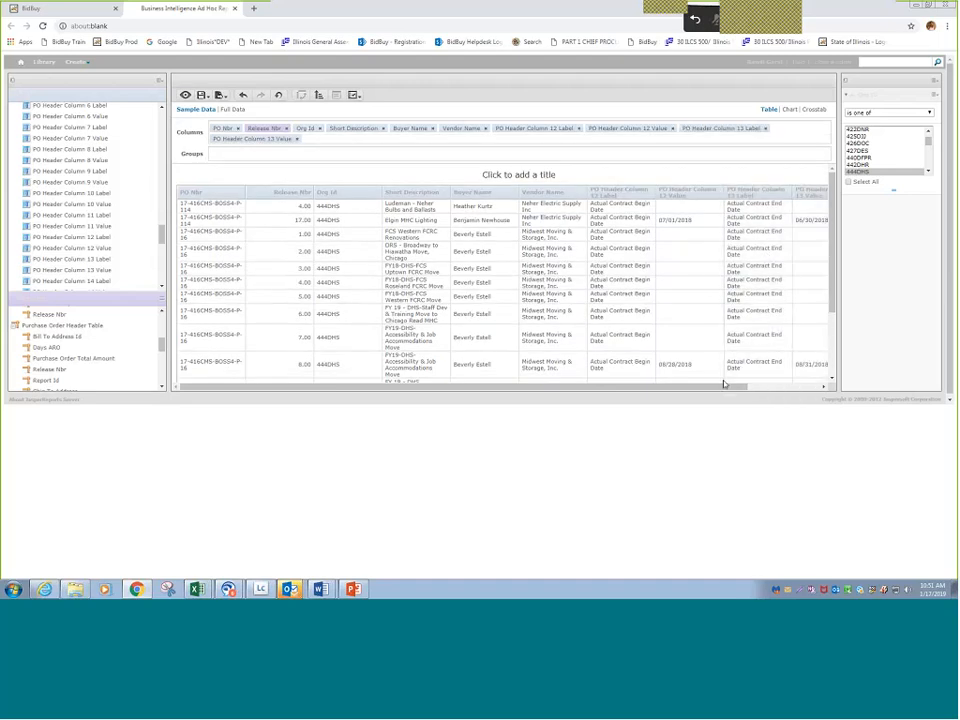
drag(724, 386, 760, 388)
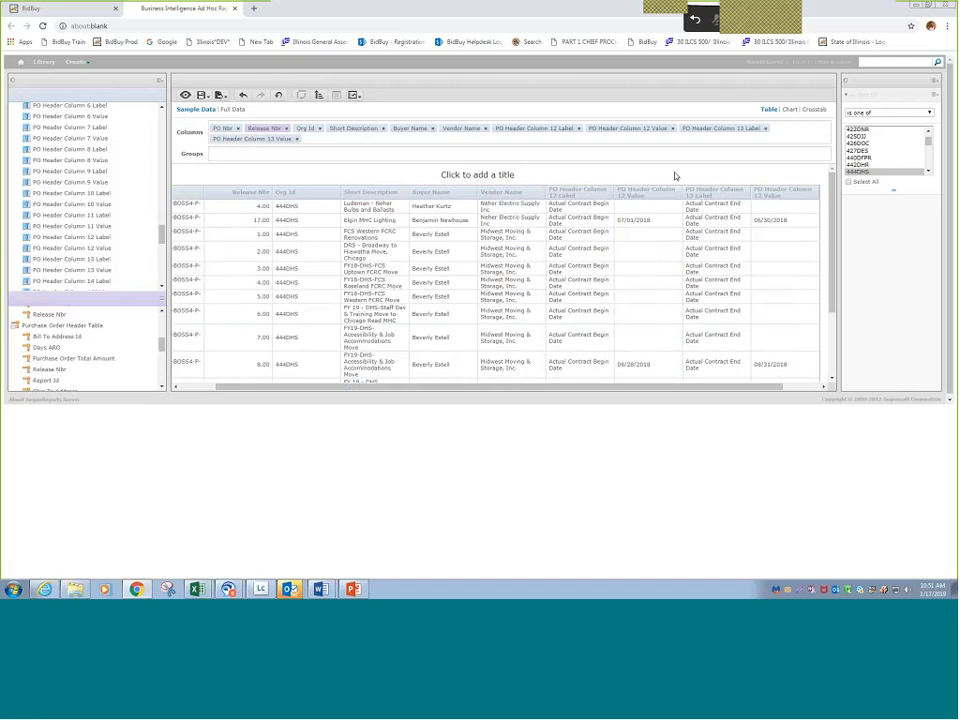
click(577, 129)
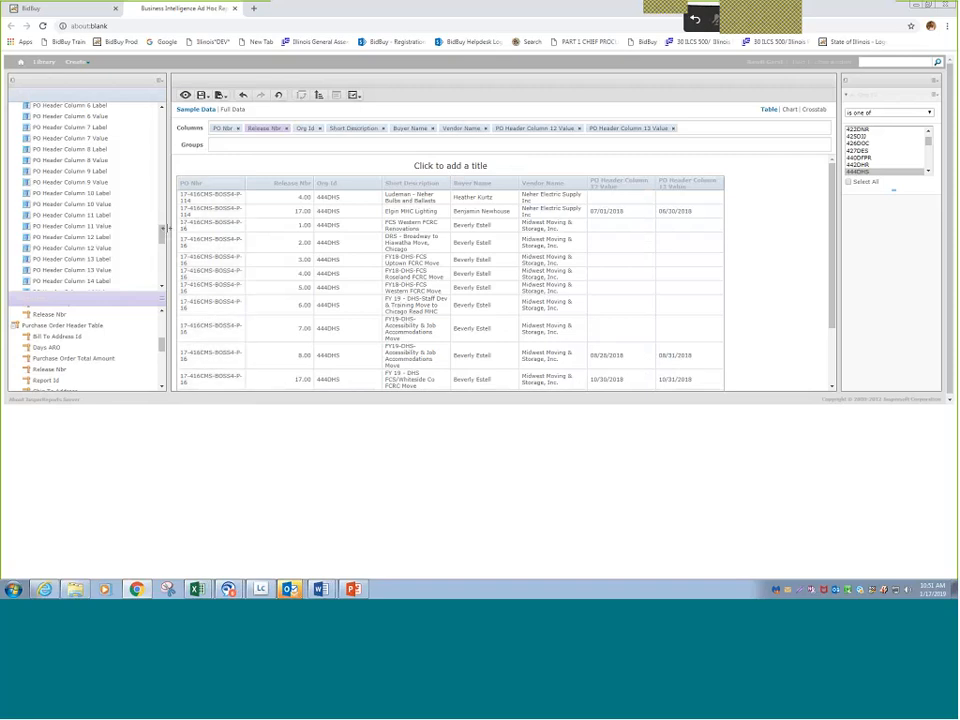
- Add the Purchase Order Total Amount measure as a column and place it between Short Description and Buyer Name
drag(163, 228, 163, 273)
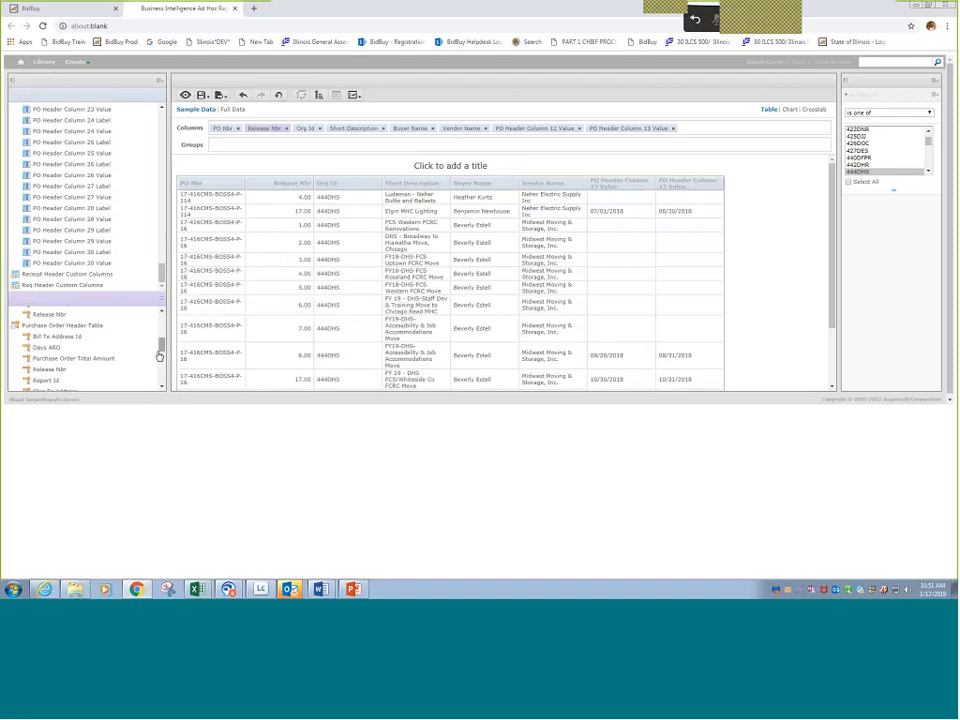
mouse_move(159, 356)
mouse_down()
mouse_move(160, 323)
mouse_move(168, 357)
mouse_up()
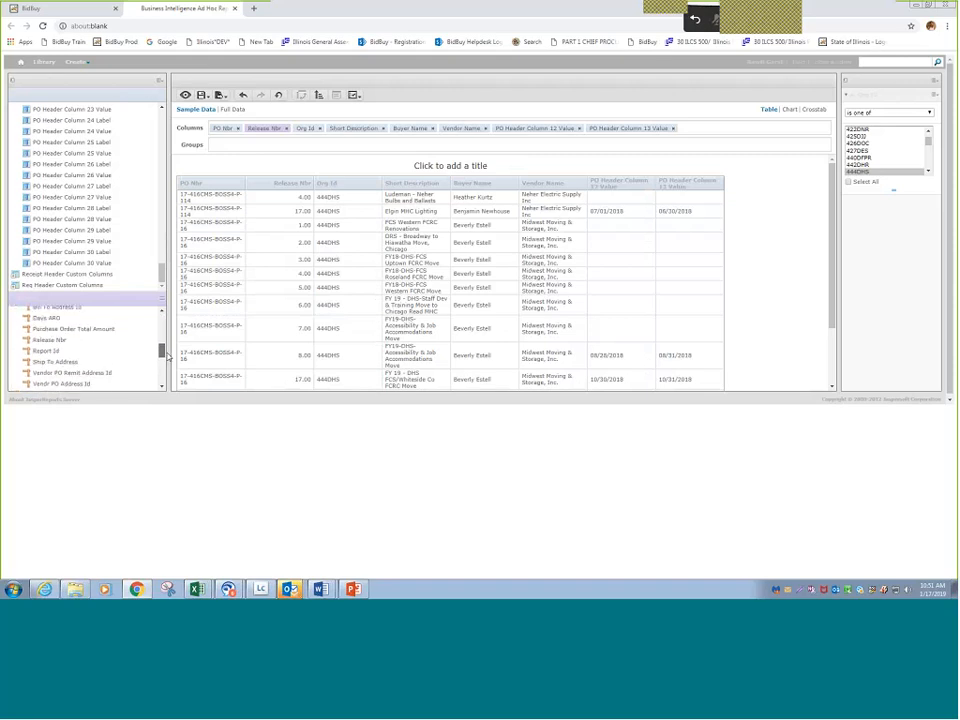
double_click(107, 333)
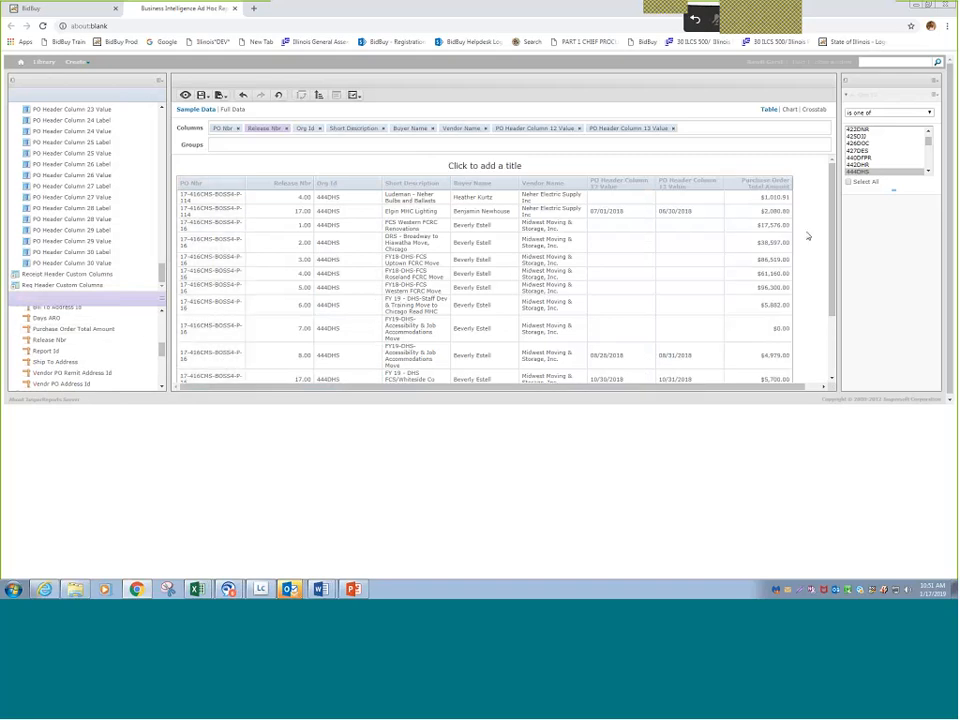
drag(766, 184, 450, 137)
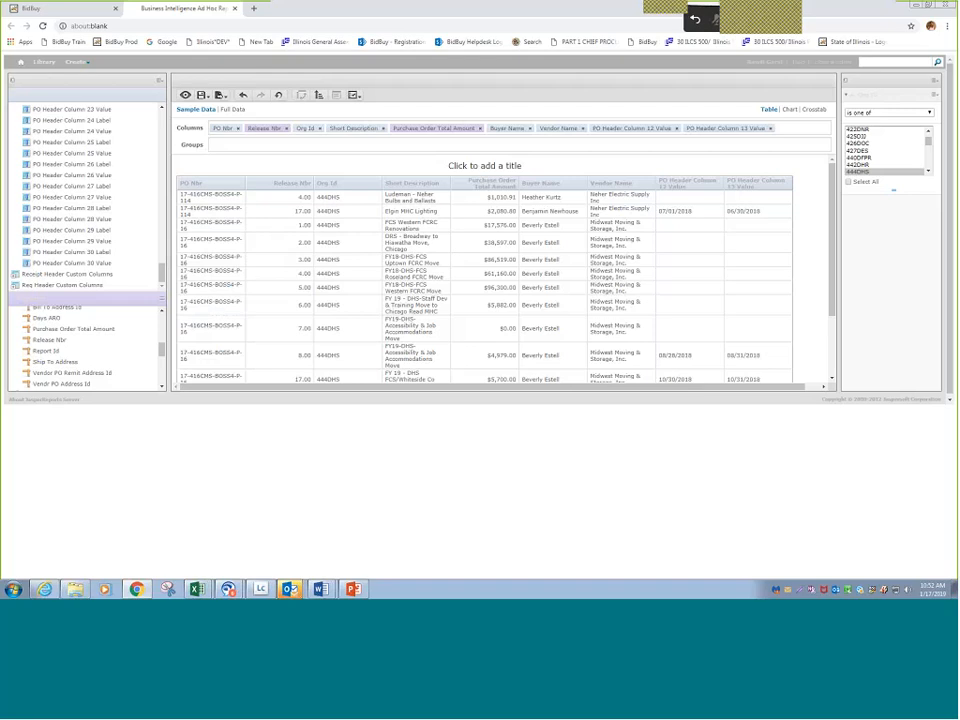
- Add Department Number from the Purchase Order Header Table and move it from the columns to the groups to group the report
drag(163, 275, 163, 273)
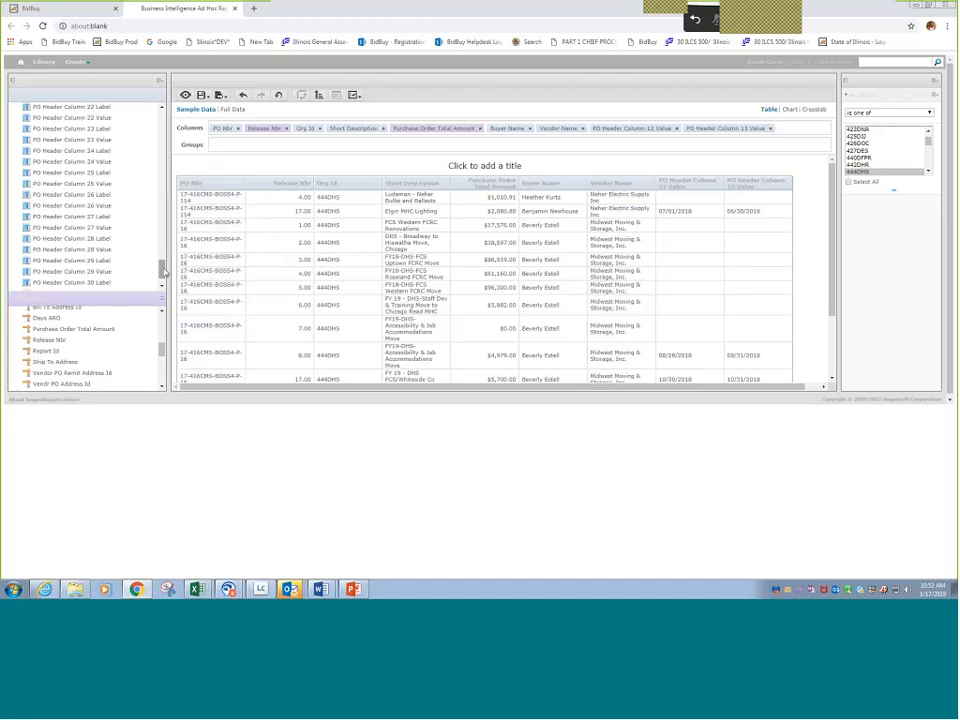
drag(163, 272, 159, 135)
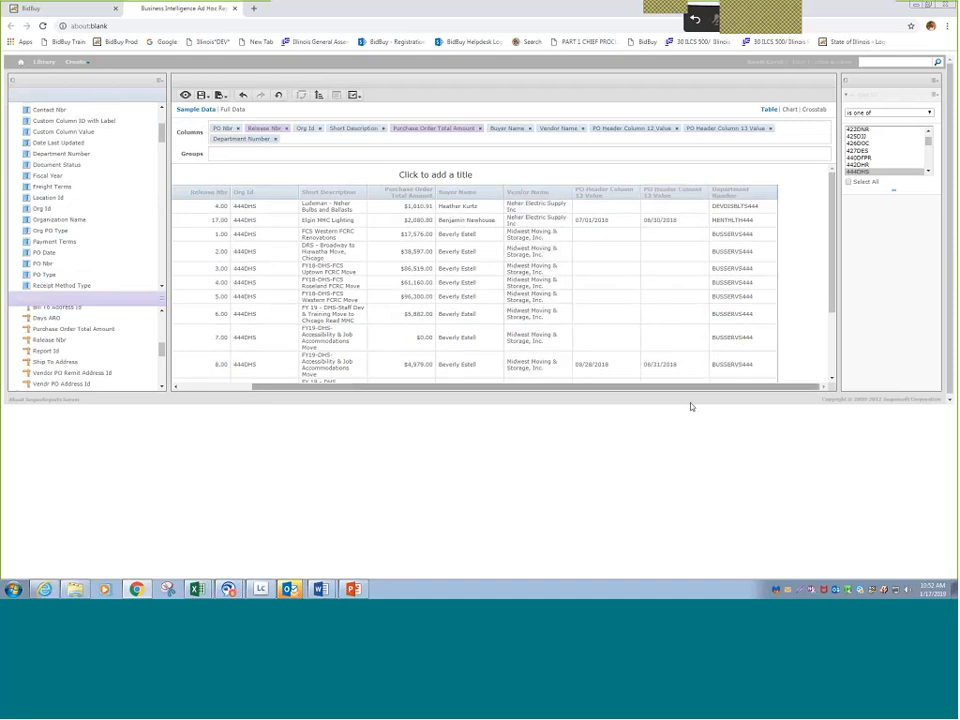
drag(695, 386, 752, 420)
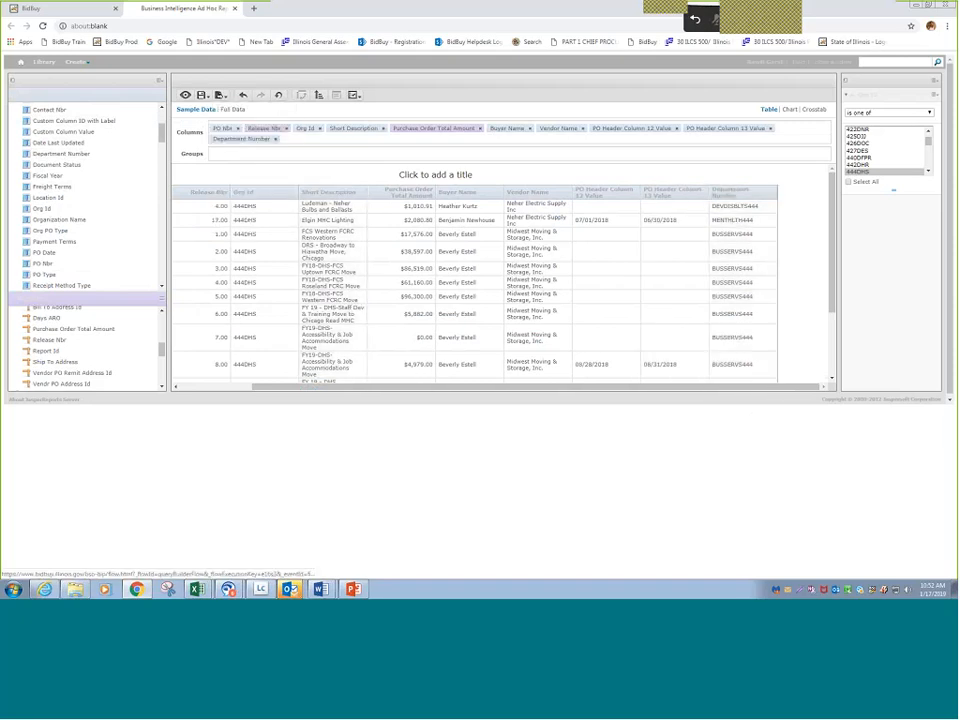
drag(265, 149, 264, 151)
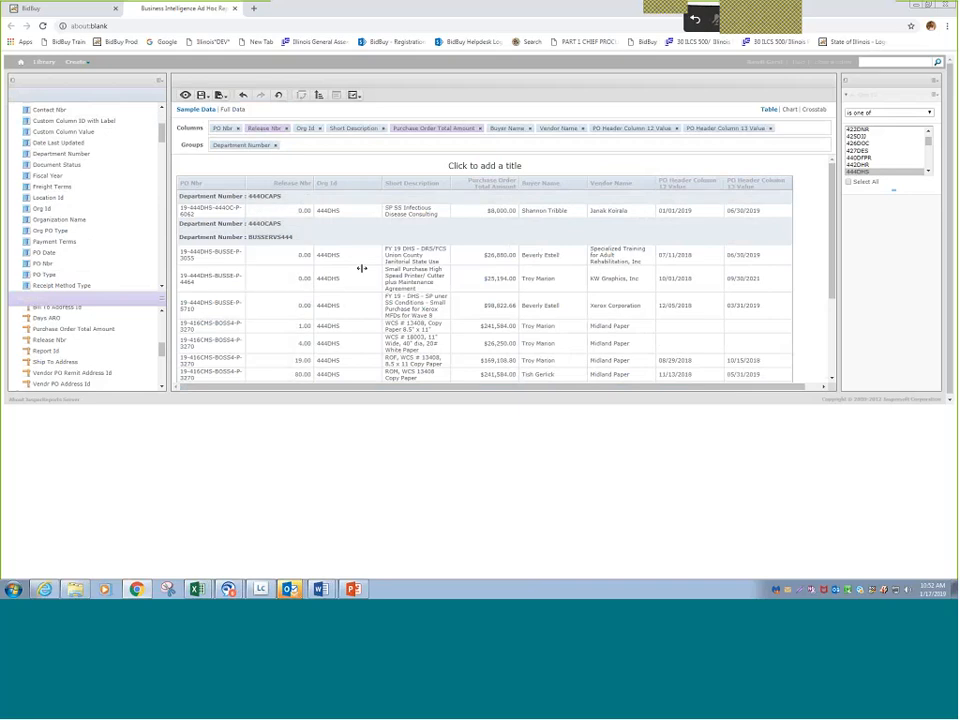
scroll(399, 253, down, 3)
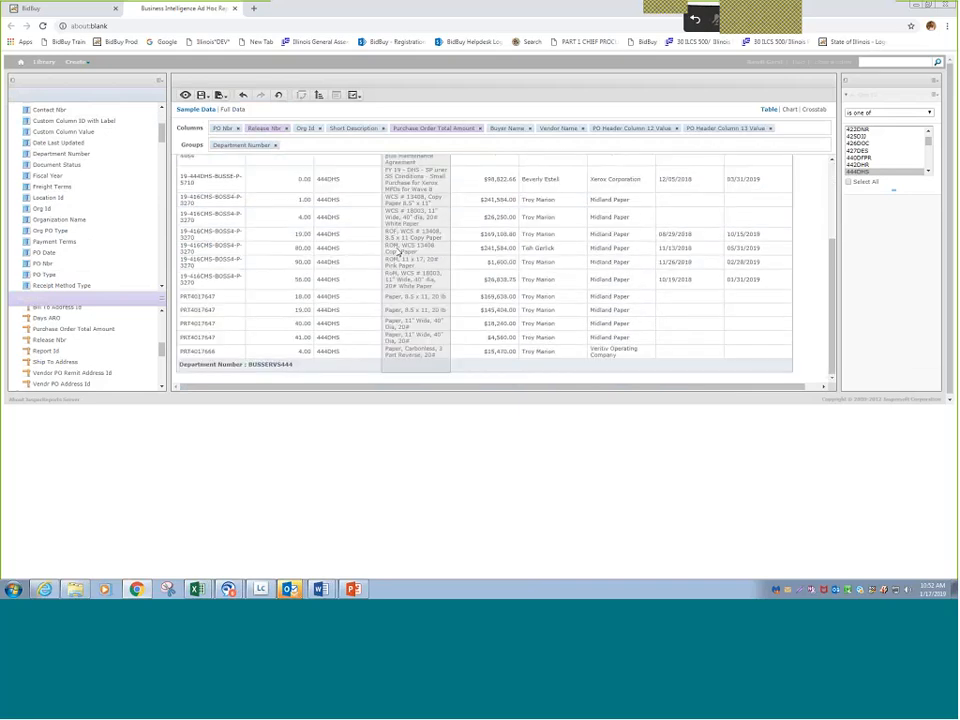
scroll(398, 320, up, 3)
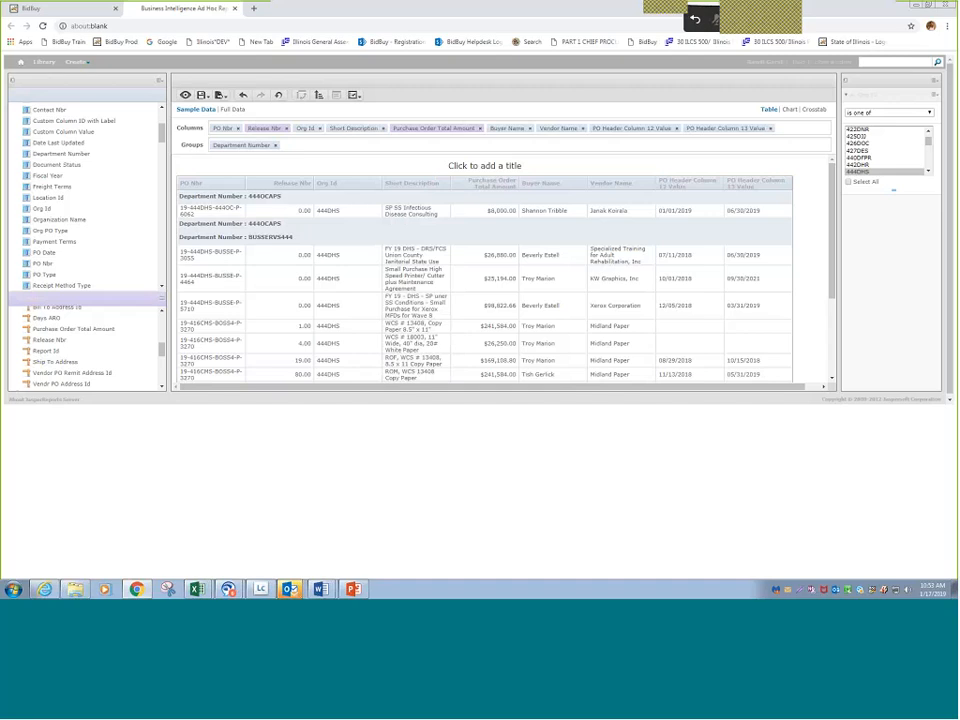
- Add the Document Status field as a column after PO Header Column 13 Value
double_click(84, 169)
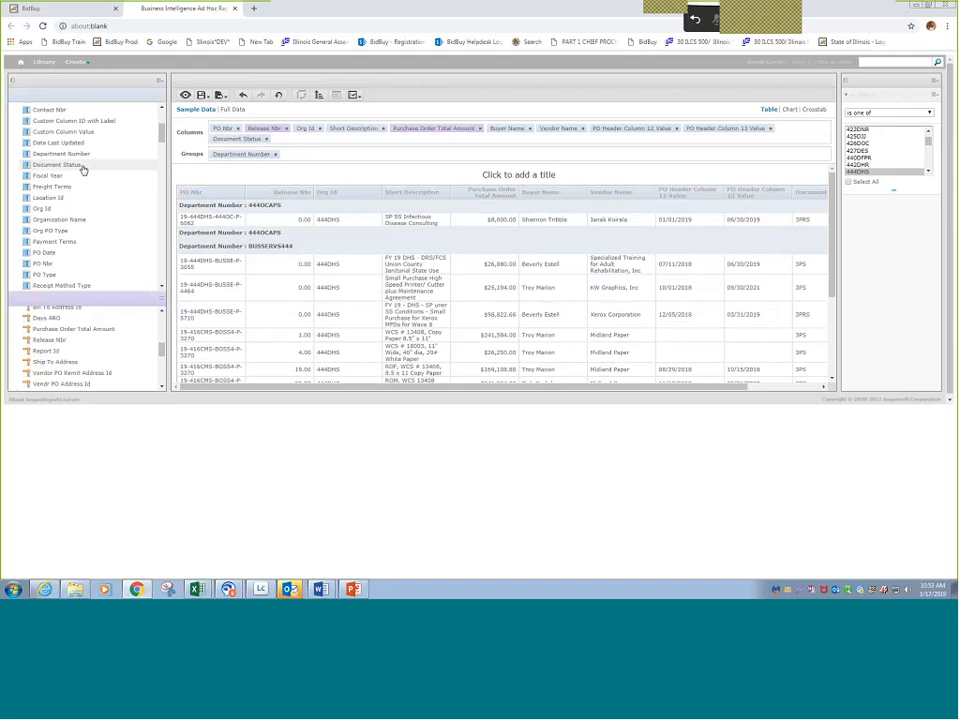
drag(710, 387, 787, 387)
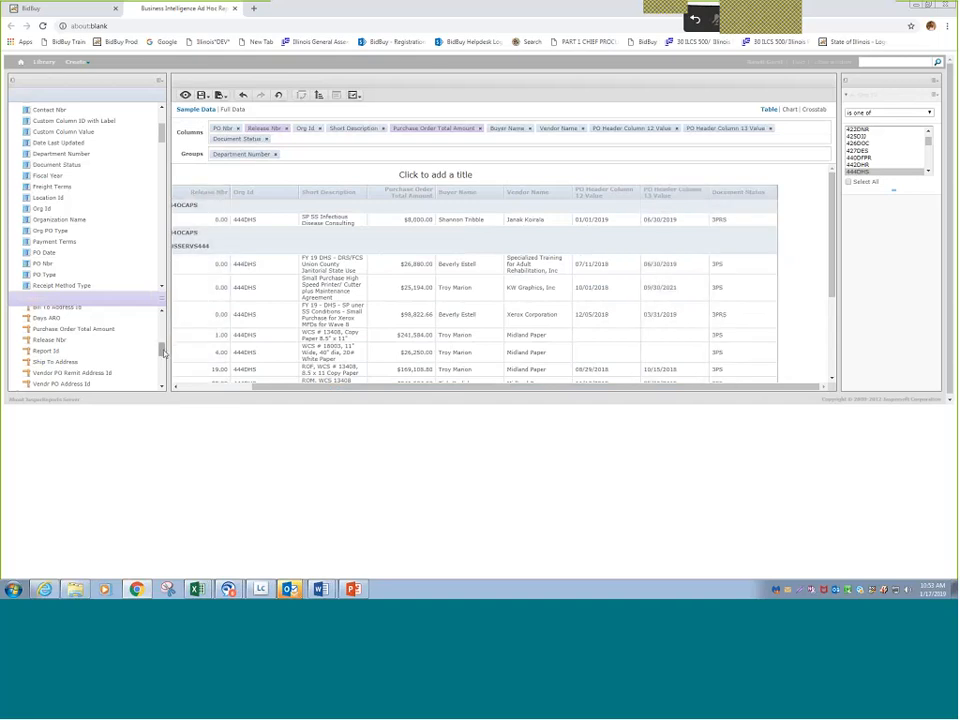
- Add the PO Status field from the Purchase Order Header Table as the last column and remove the Document Status column
drag(163, 352, 160, 321)
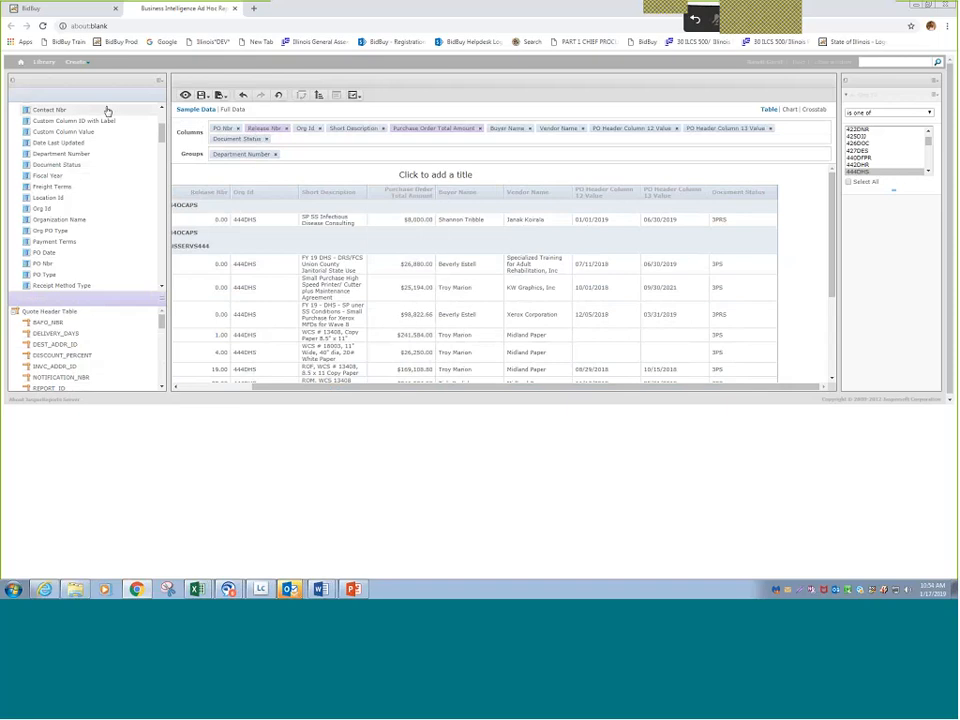
scroll(160, 130, up, 5)
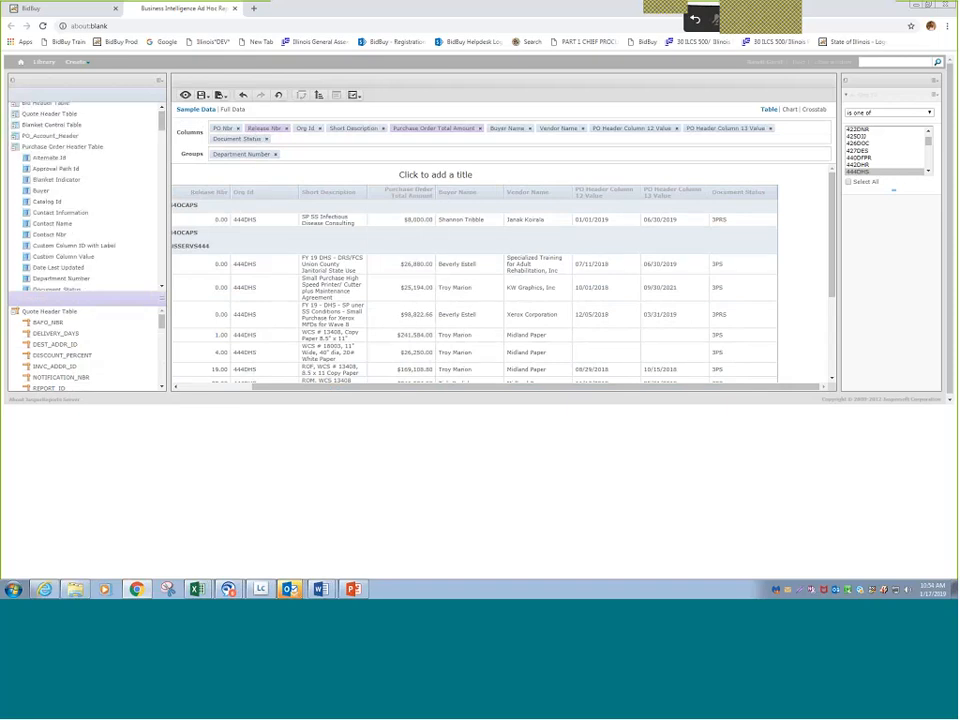
scroll(162, 290, down, 1)
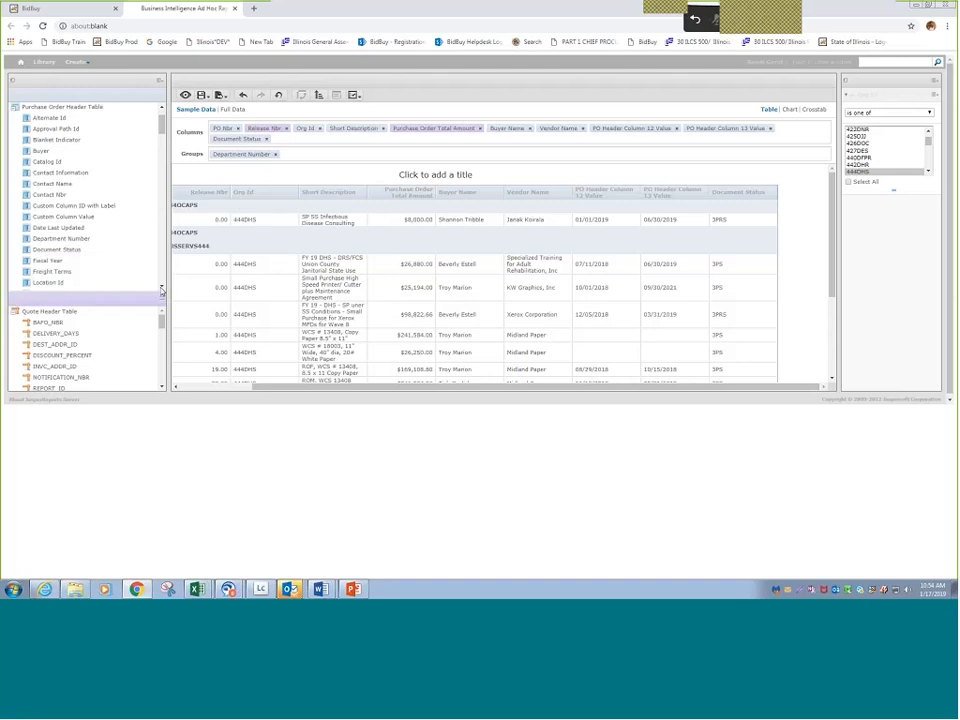
scroll(162, 290, down, 3)
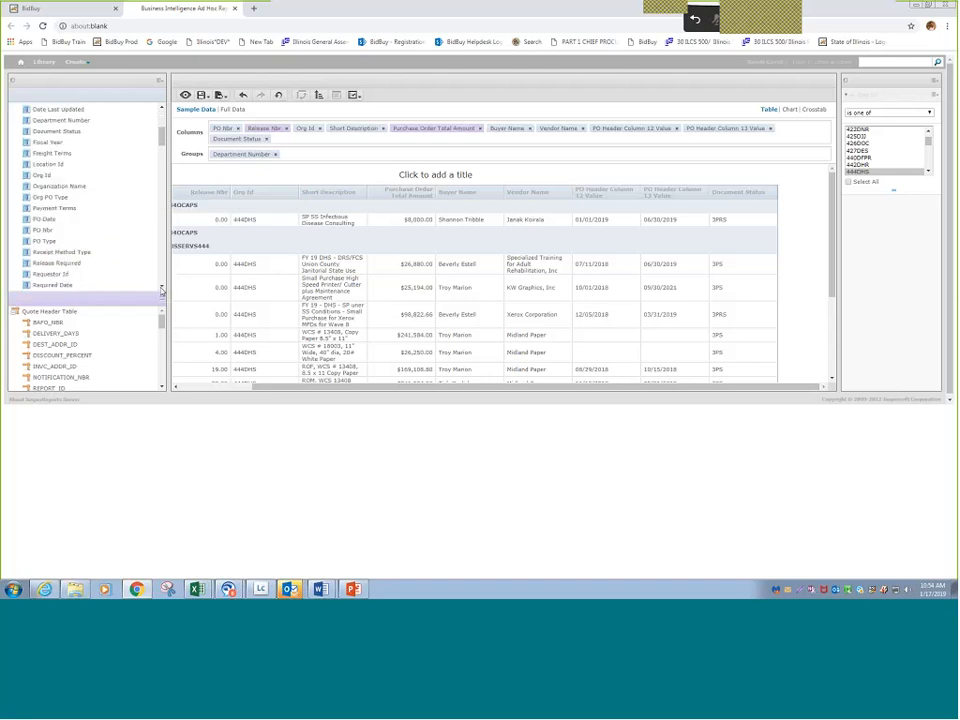
scroll(162, 290, down, 1)
scroll(162, 290, down, 2)
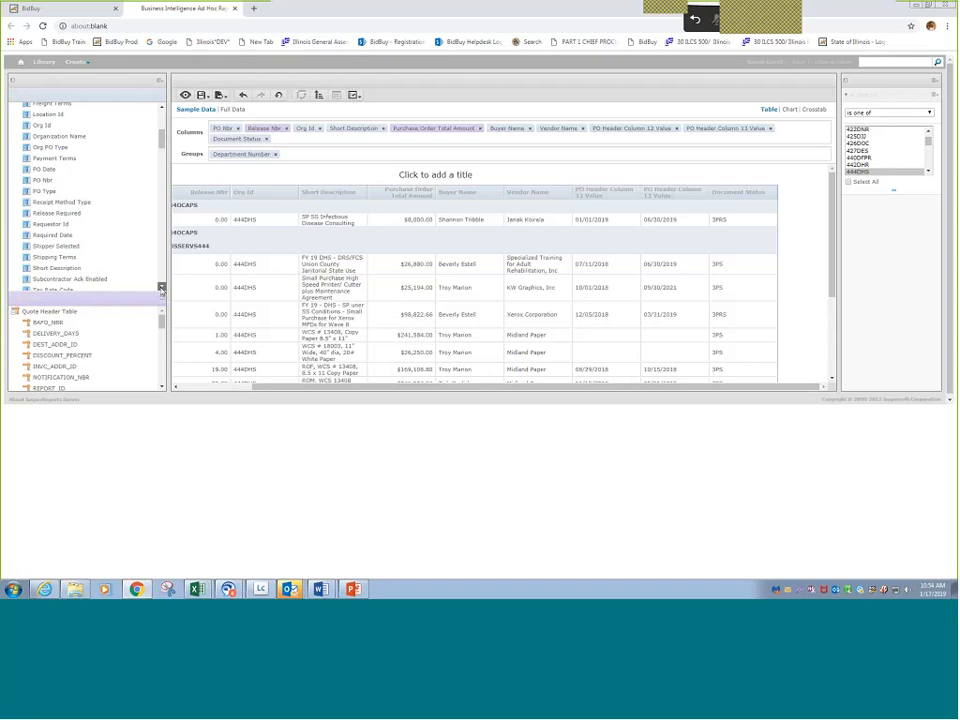
scroll(162, 290, down, 4)
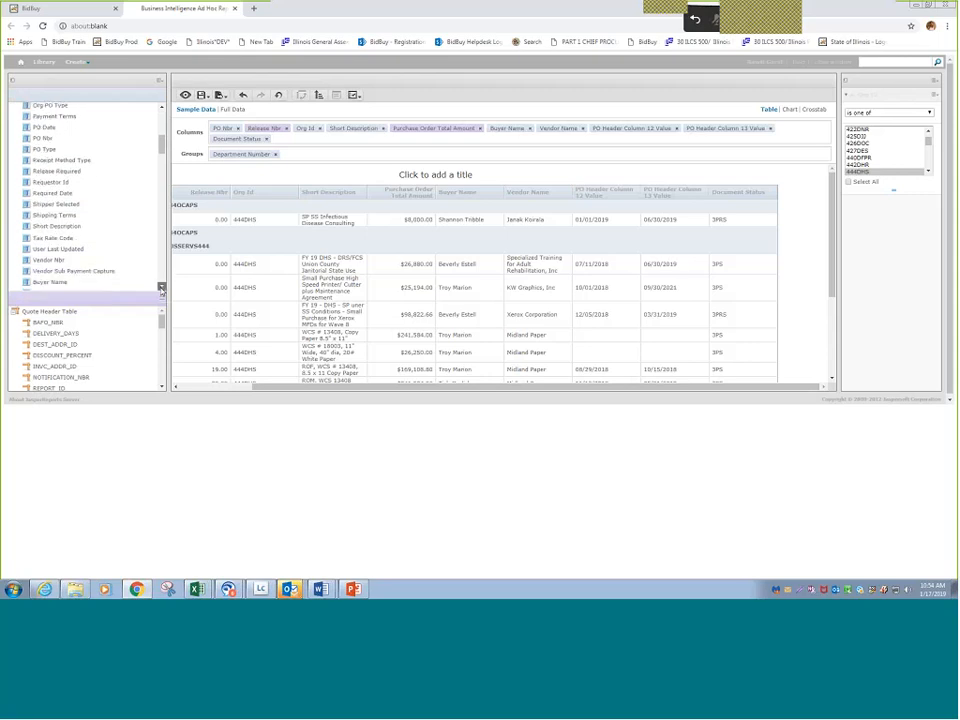
scroll(162, 290, down, 3)
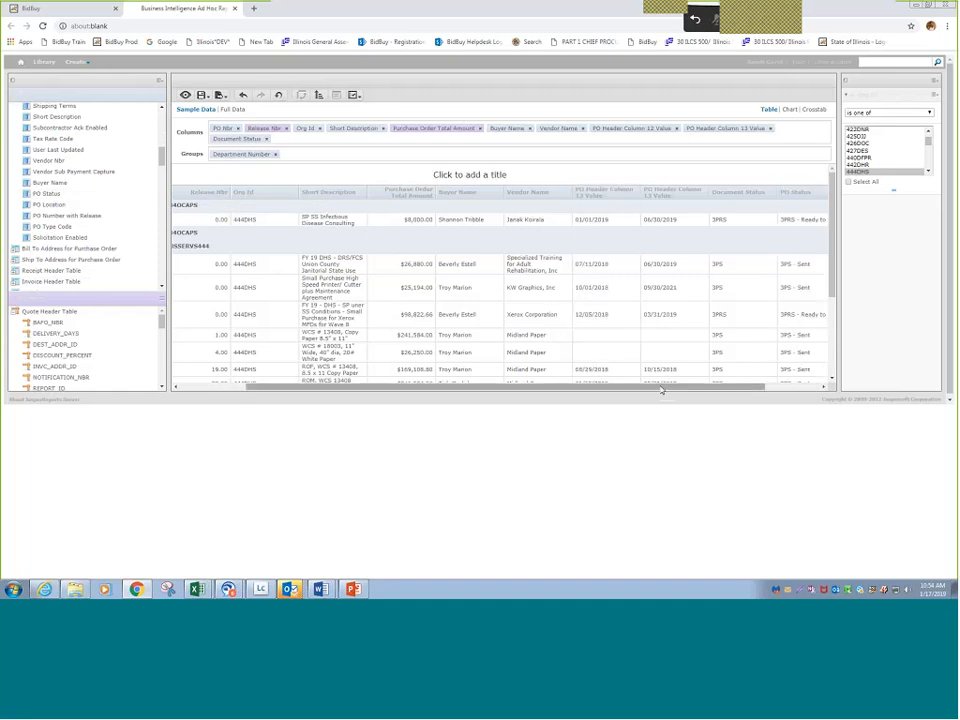
drag(662, 388, 720, 395)
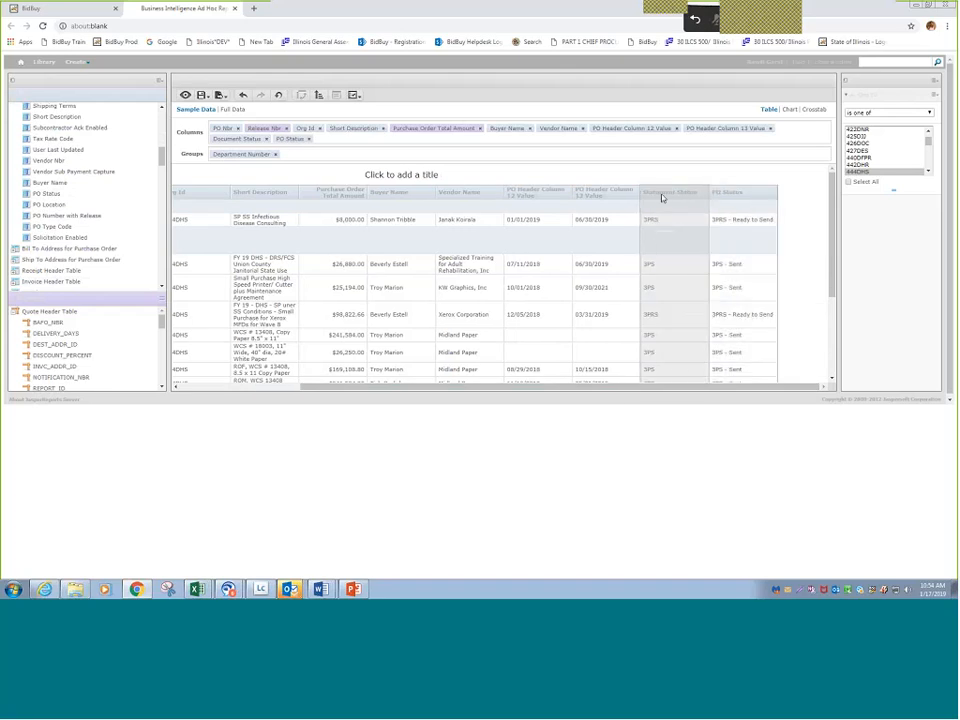
click(352, 95)
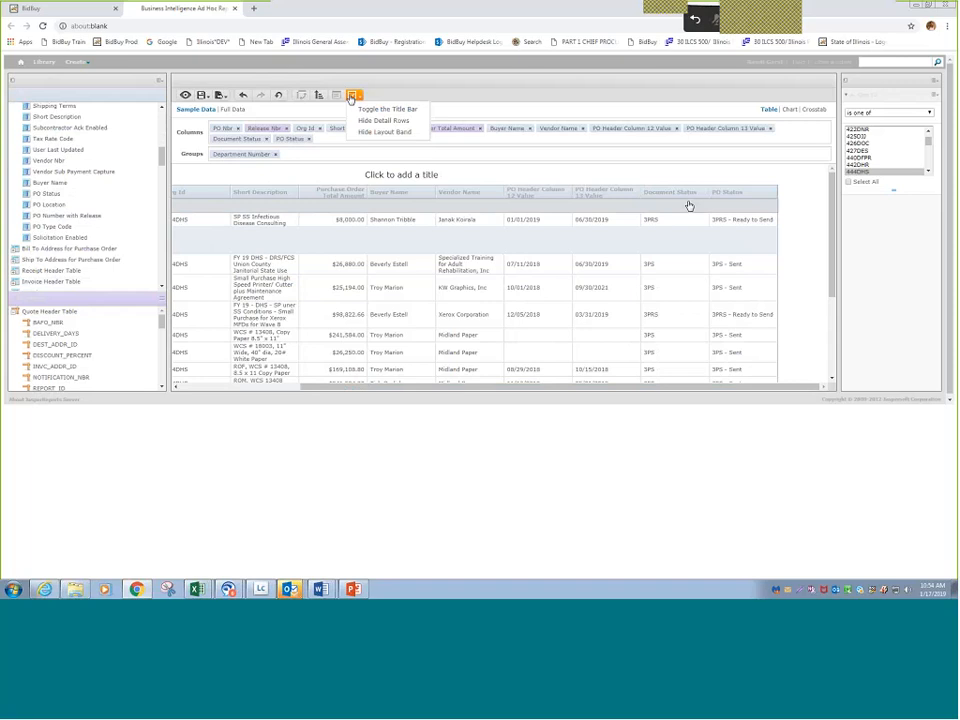
click(267, 139)
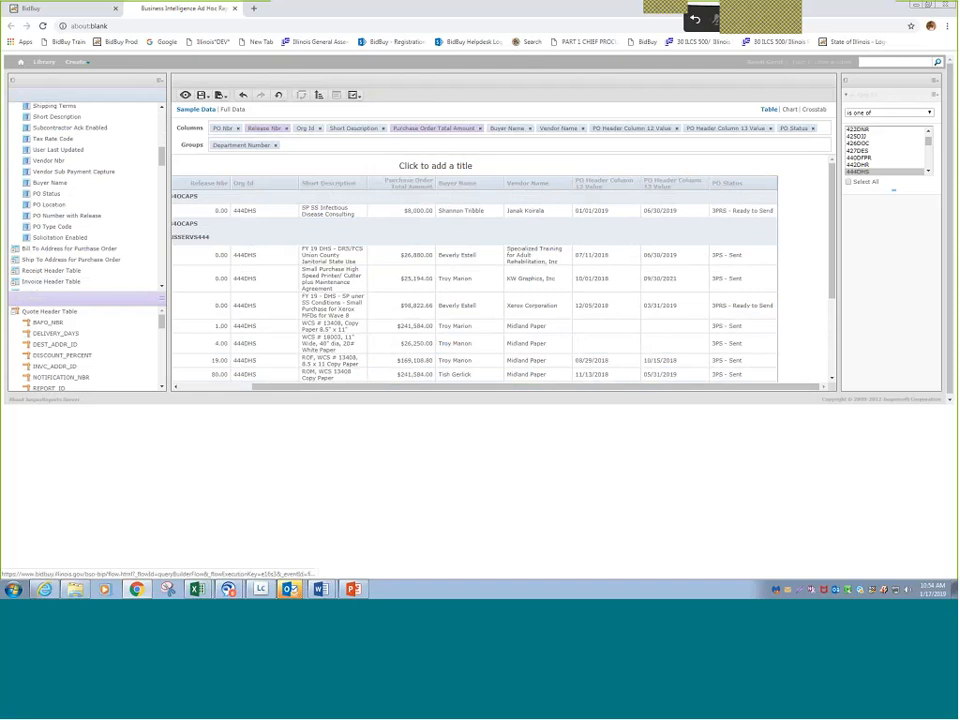
- Create a filter on PO Status, try 3PCA - Canceled, and set it to 3PS - Sent
right_click(790, 130)
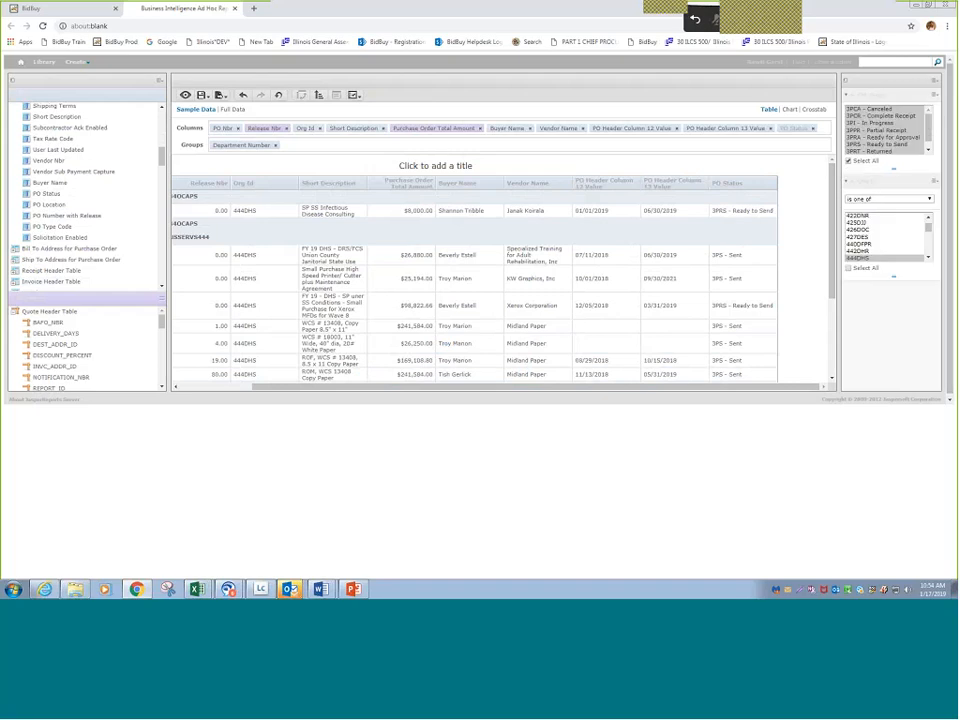
click(889, 109)
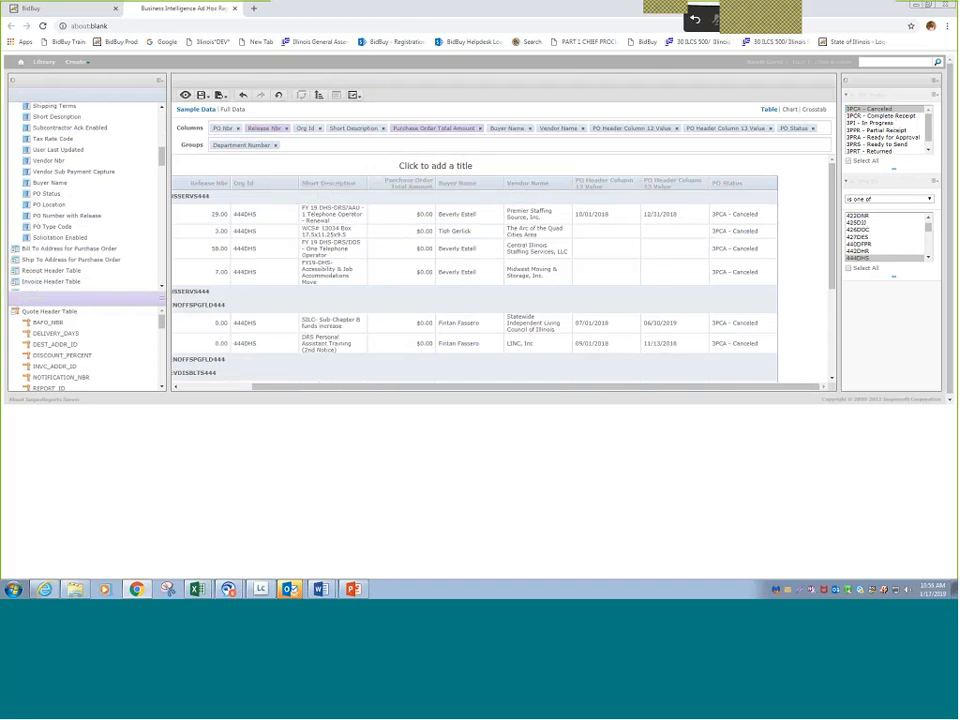
click(929, 150)
click(880, 150)
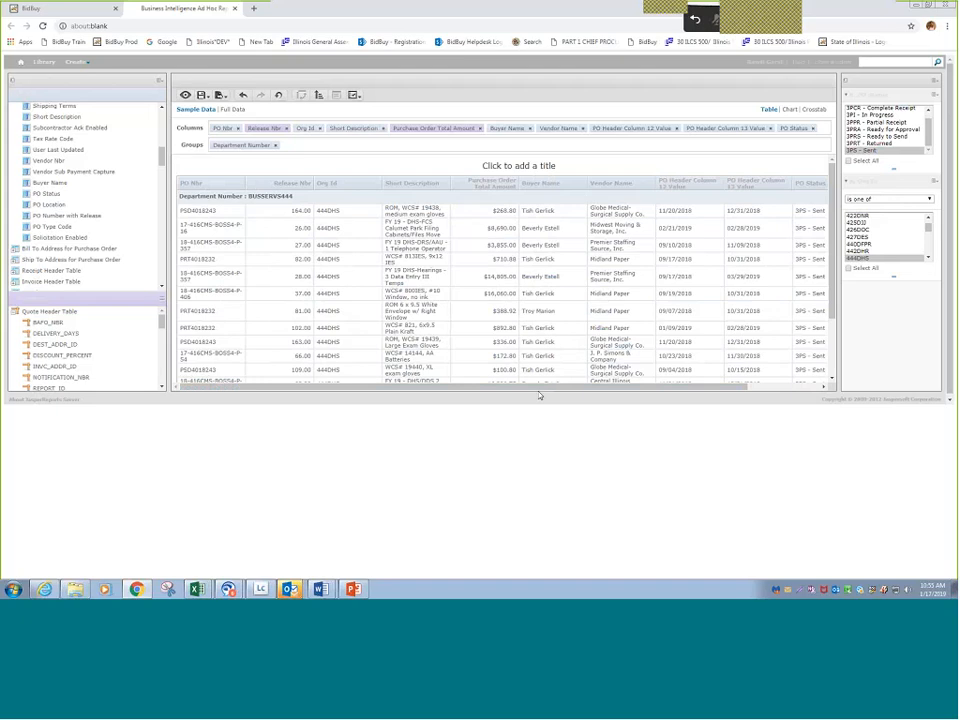
drag(540, 387, 490, 399)
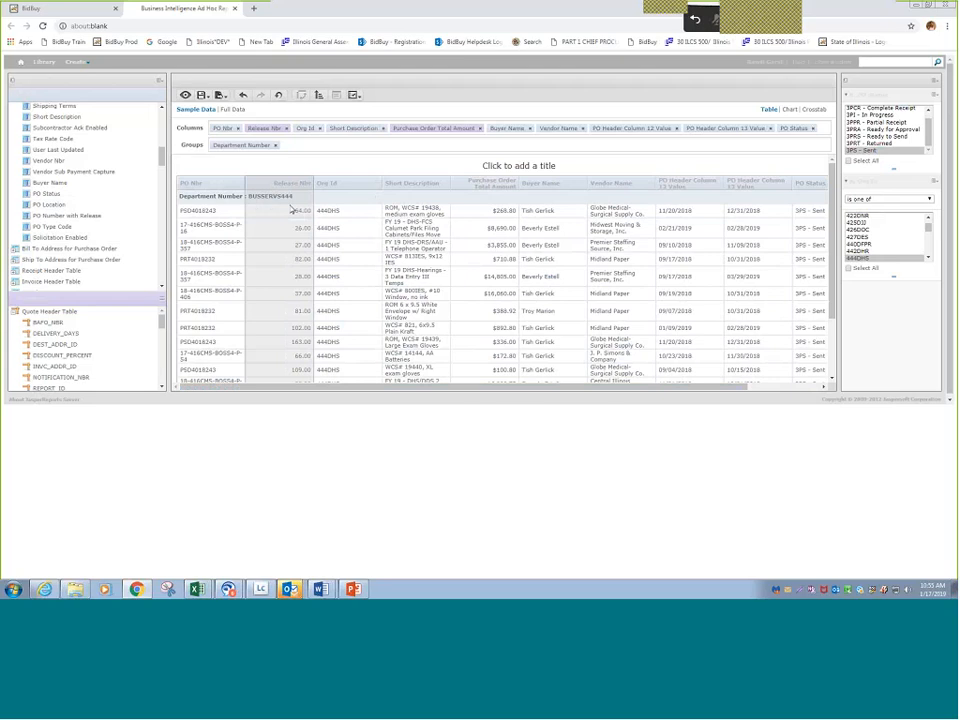
- Add the PO Location field as a column and move it between Org Id and Short Description
double_click(83, 214)
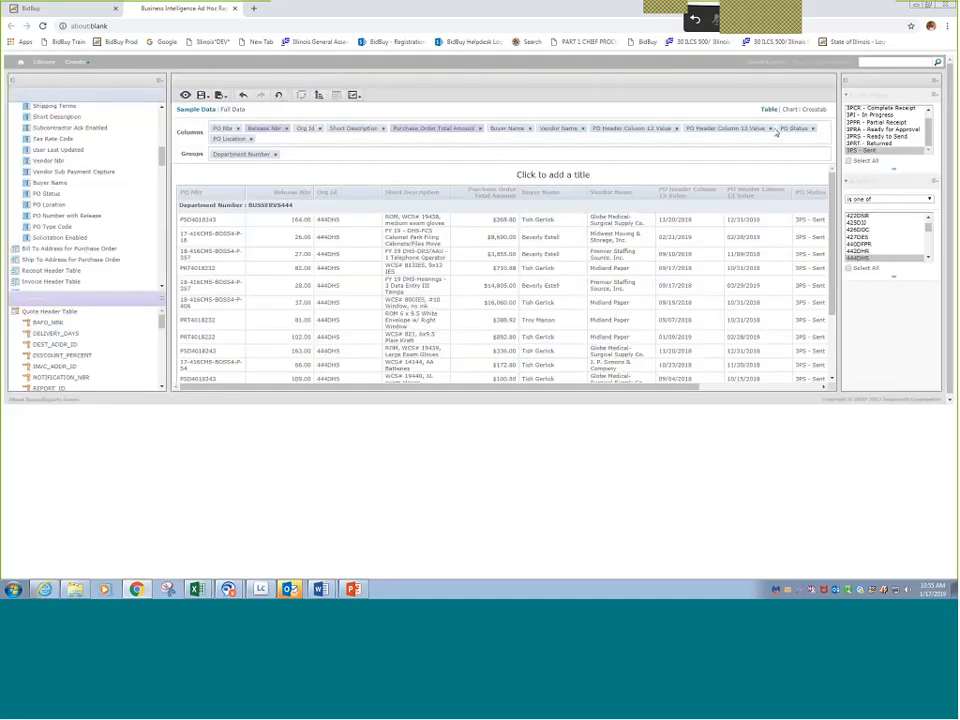
drag(630, 387, 753, 388)
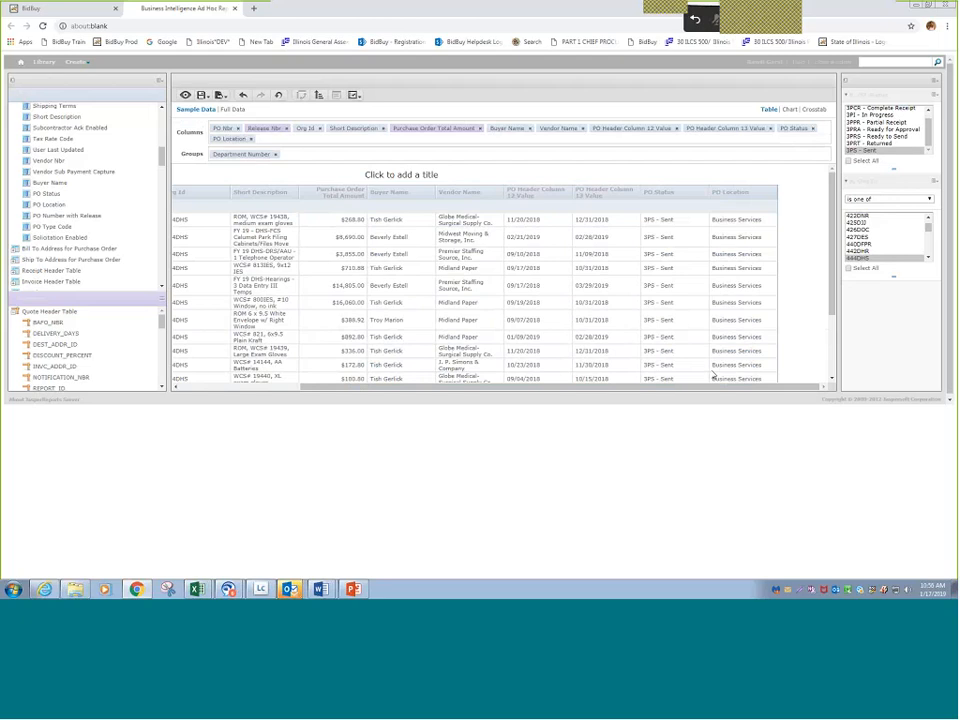
drag(717, 388, 560, 388)
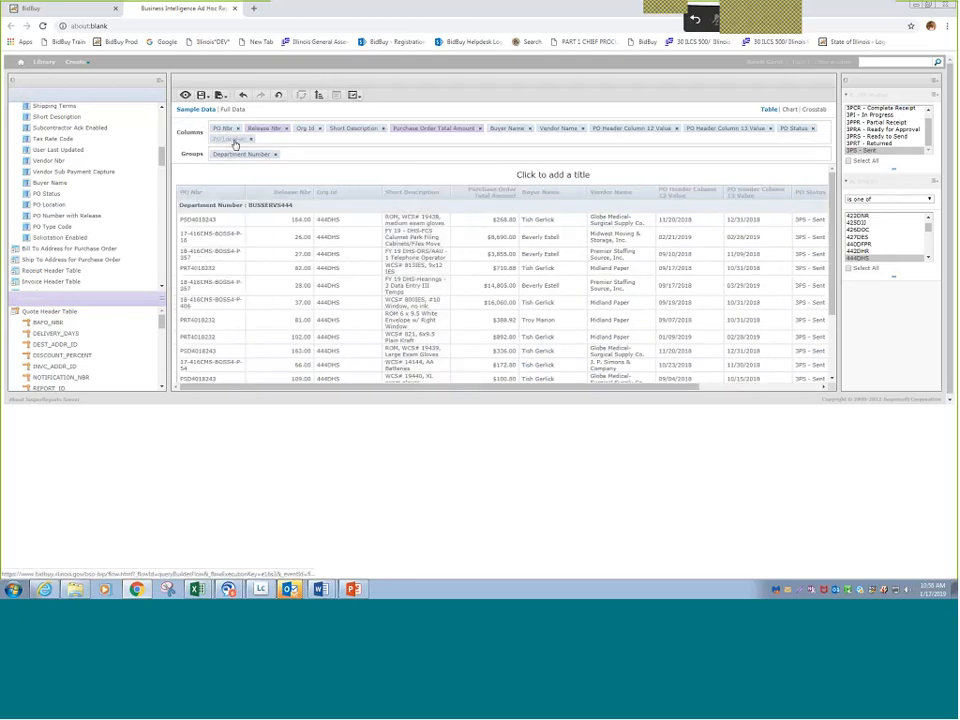
drag(235, 144, 343, 133)
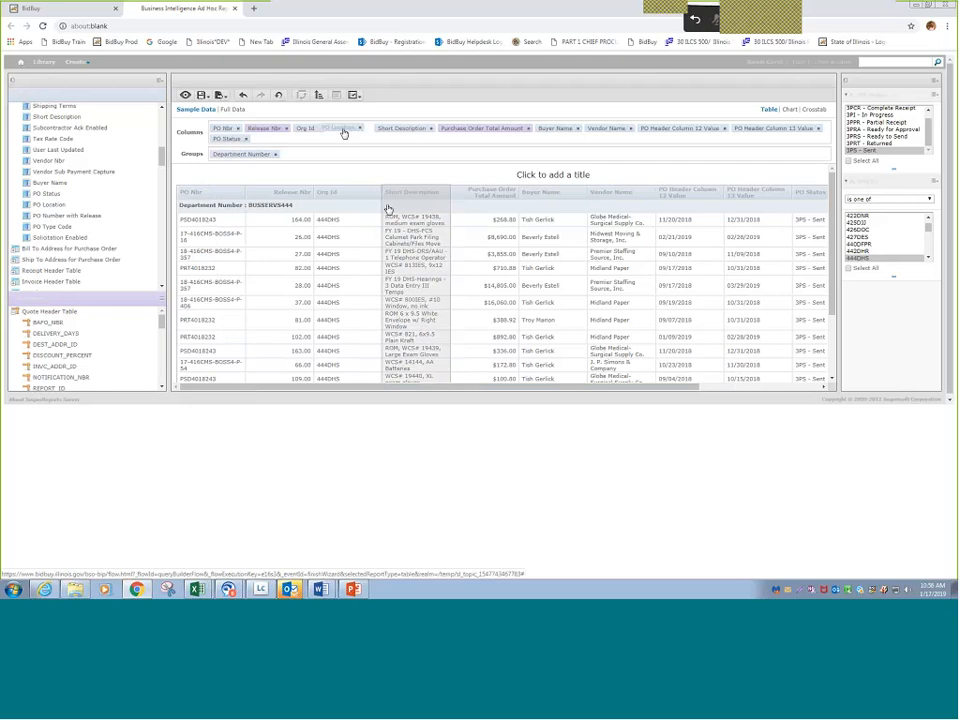
- Export the report with the repositioned PO Location column as Excel and open the downloaded file
drag(388, 209, 388, 209)
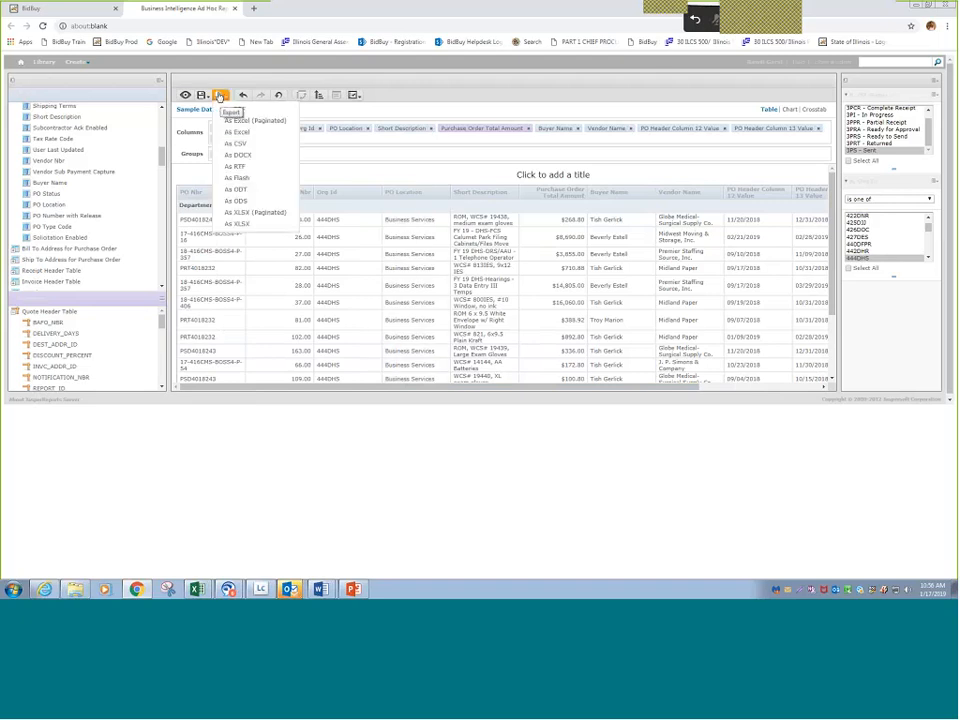
mouse_move(225, 100)
click(238, 134)
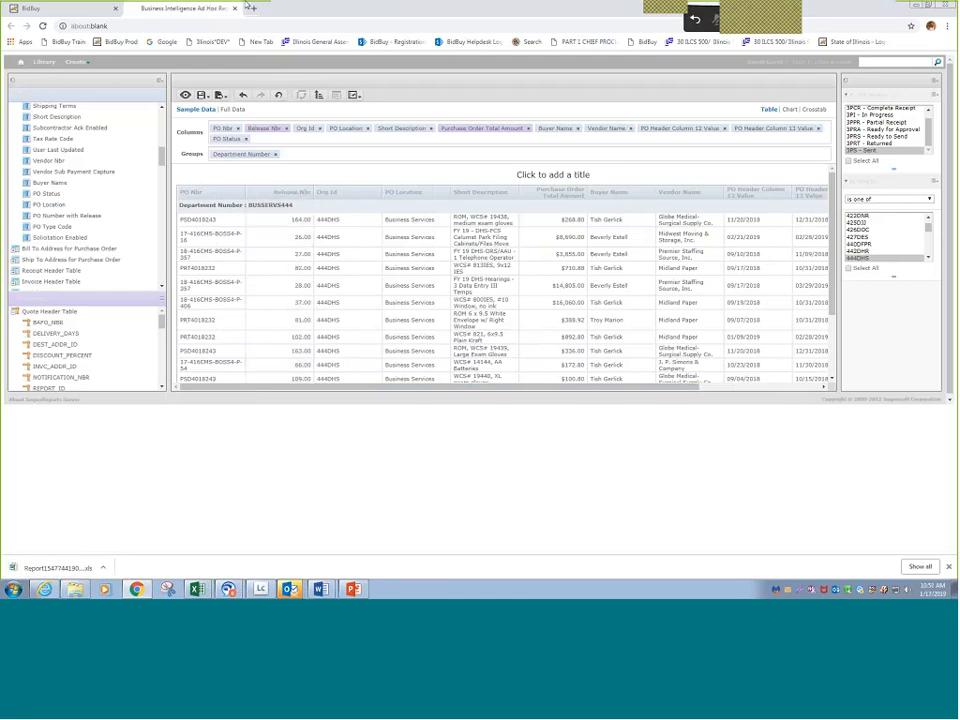
click(52, 570)
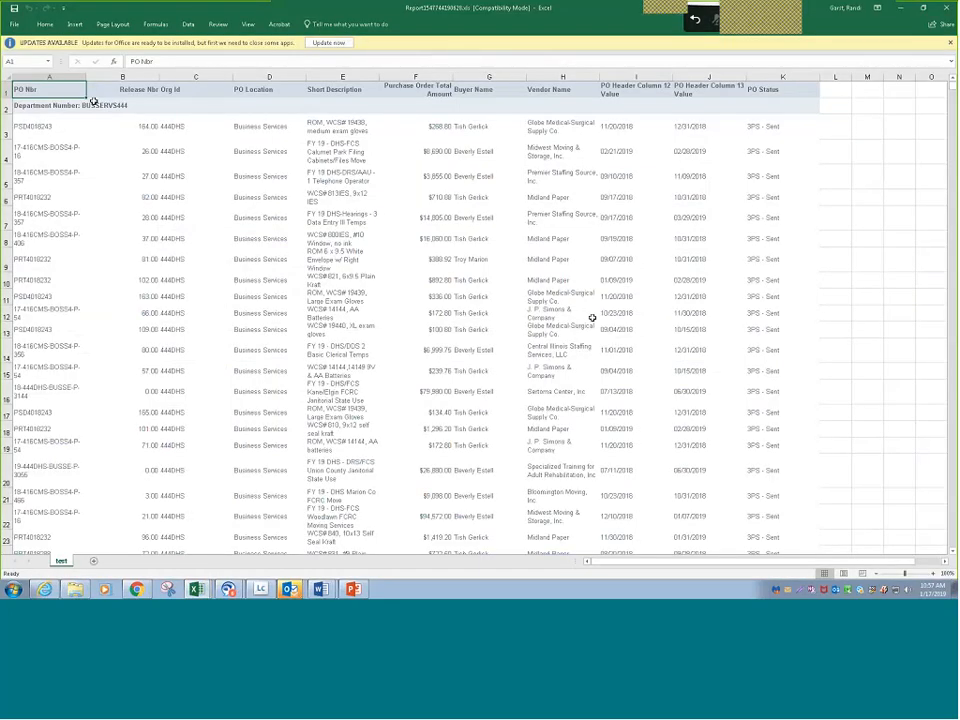
- Review the exported purchase order rows across the department groups and close the workbook
scroll(107, 111, down, 16)
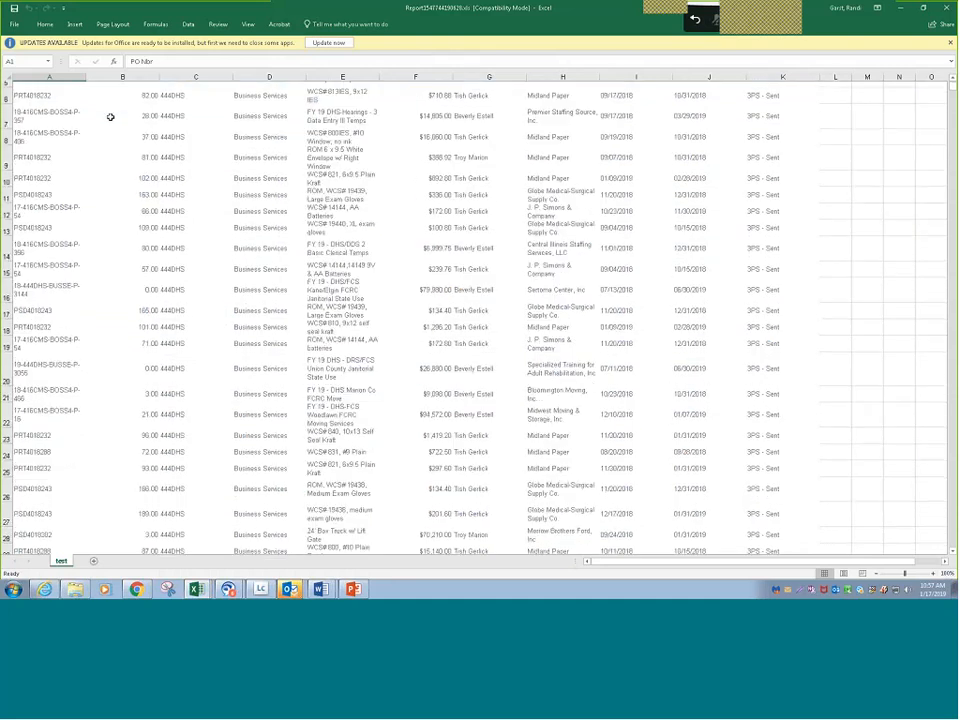
scroll(123, 200, down, 20)
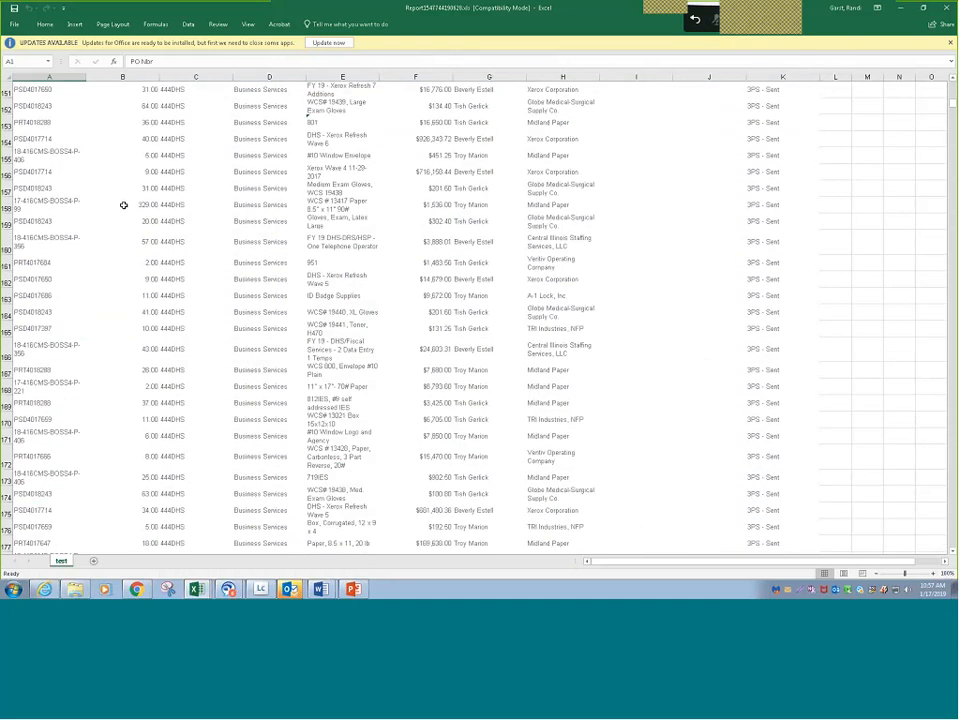
scroll(88, 216, up, 1)
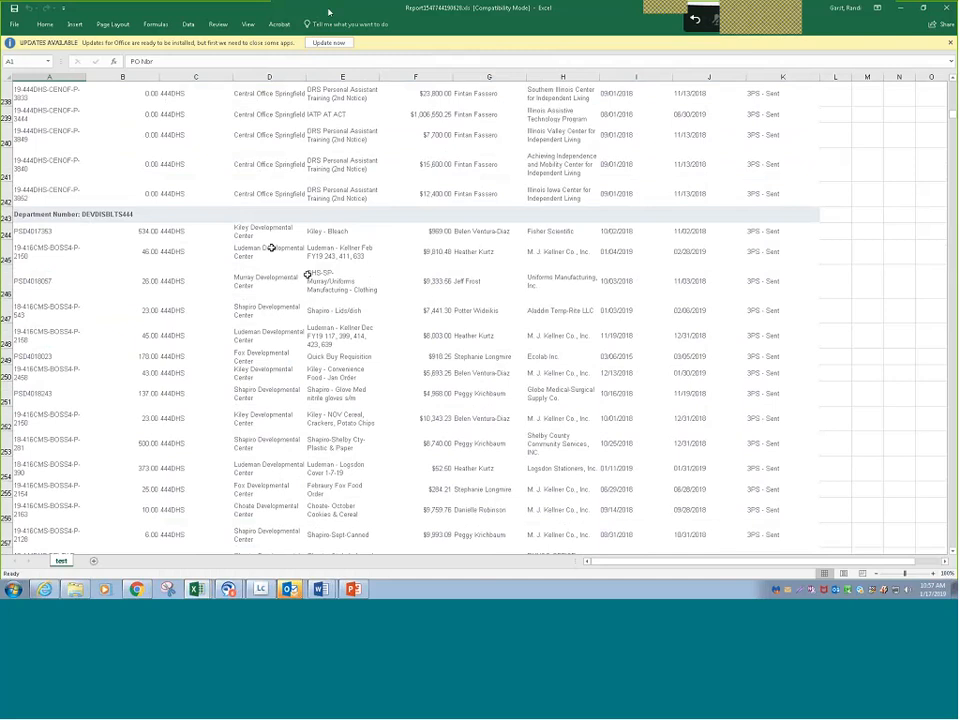
click(945, 10)
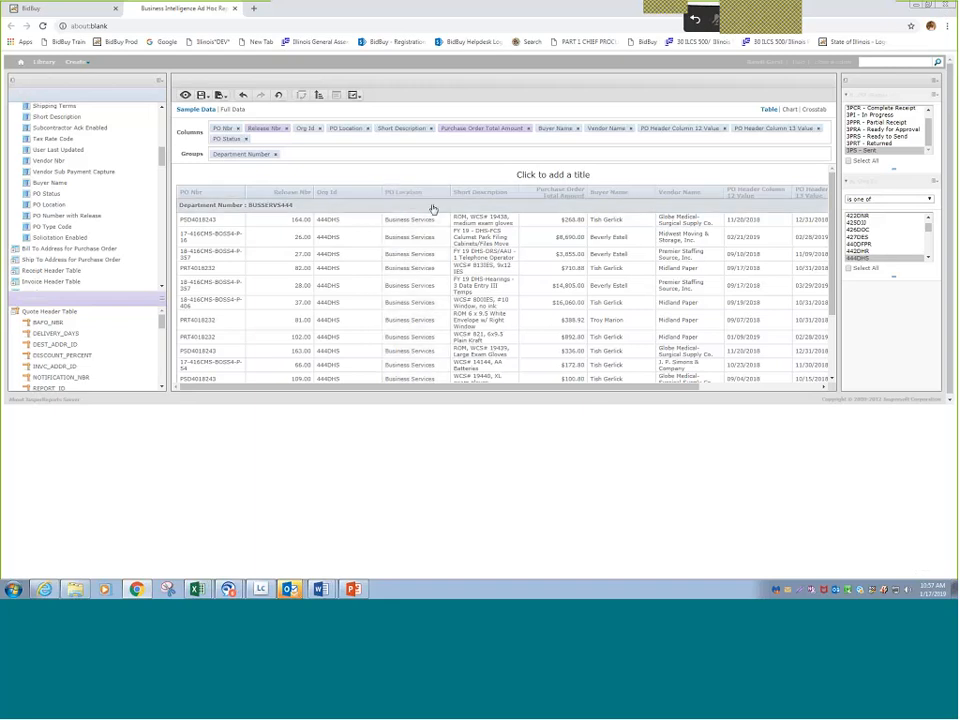
- Sort the ad hoc table by the PO Location column
right_click(412, 199)
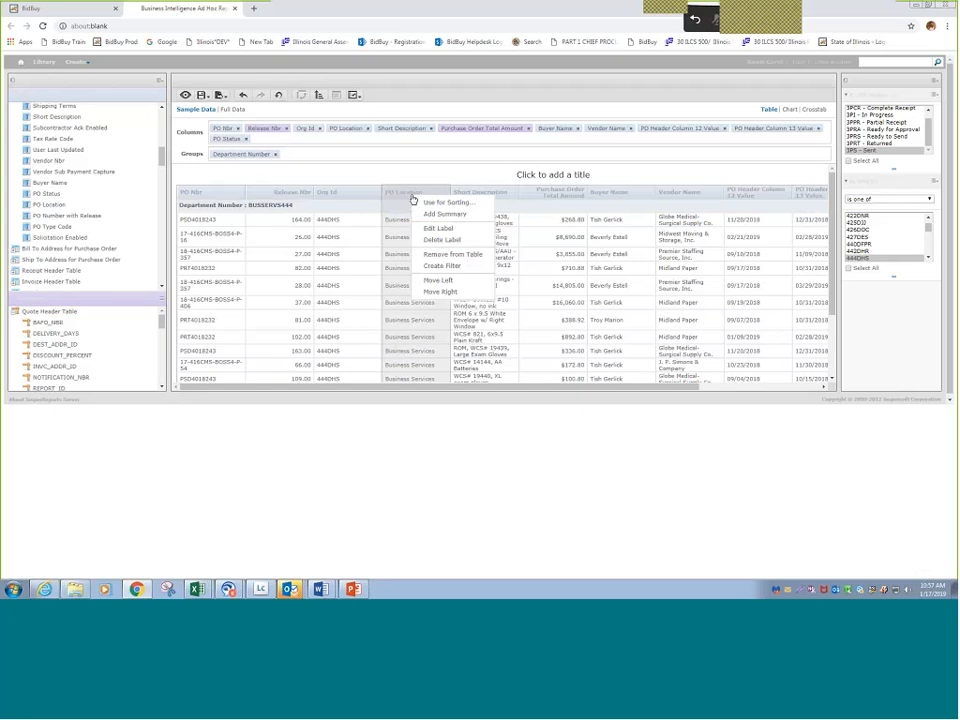
click(412, 199)
right_click(406, 198)
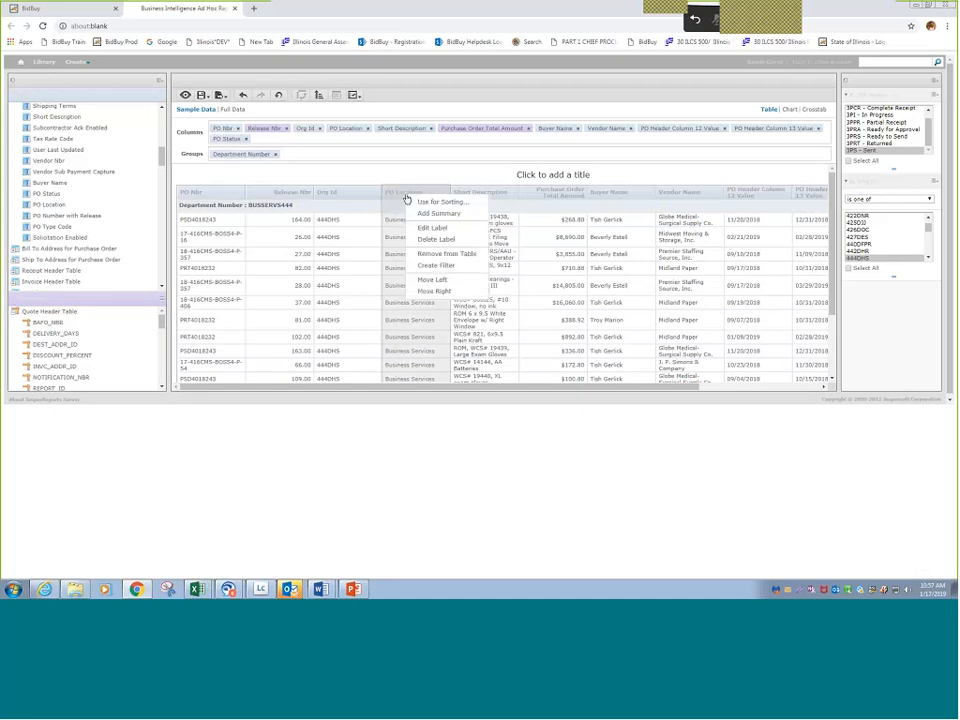
click(433, 204)
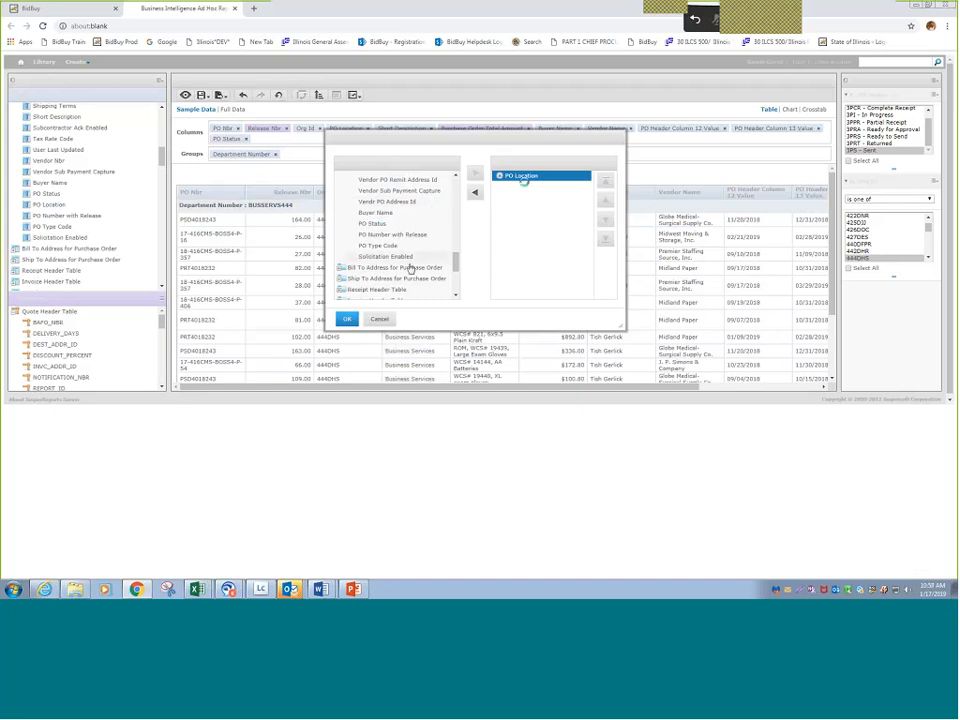
click(347, 318)
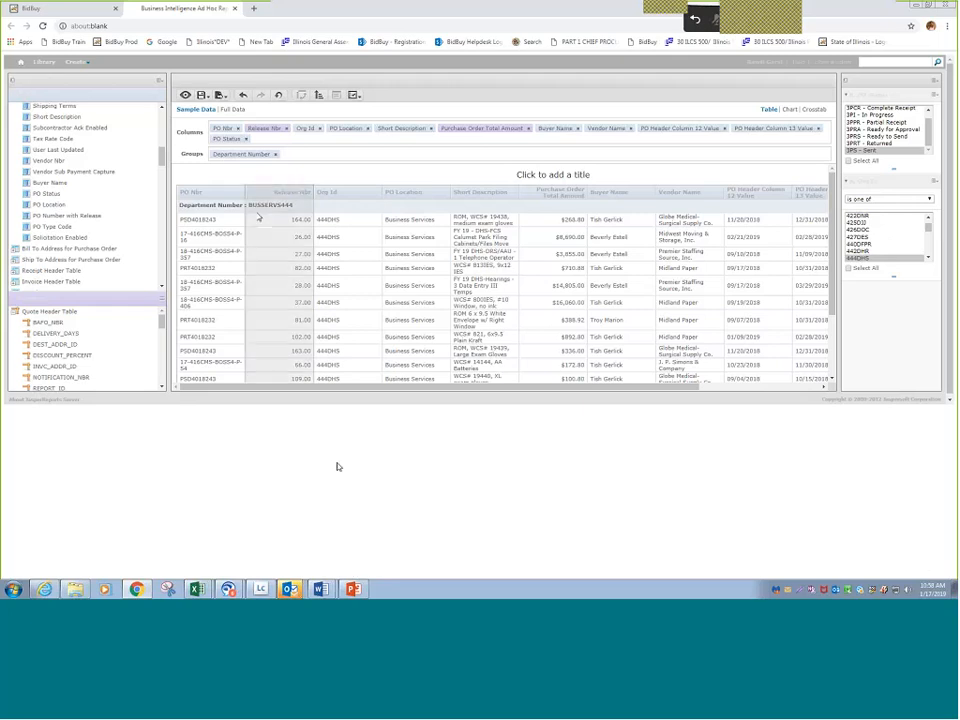
- Export the report sorted by PO Location as Excel and open the downloaded workbook
click(219, 96)
click(237, 133)
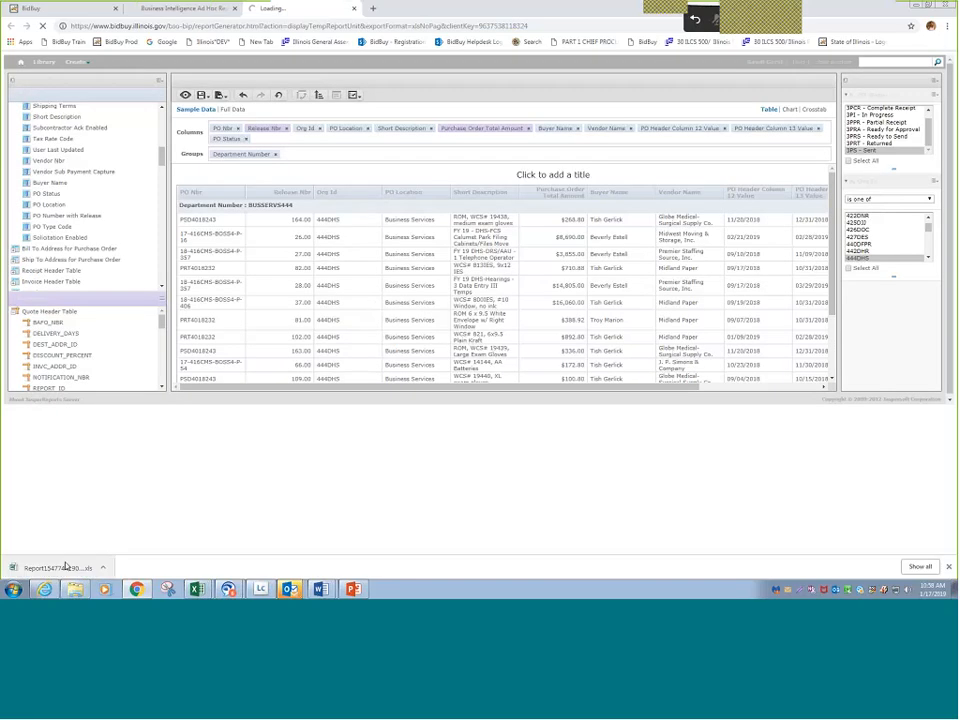
click(62, 567)
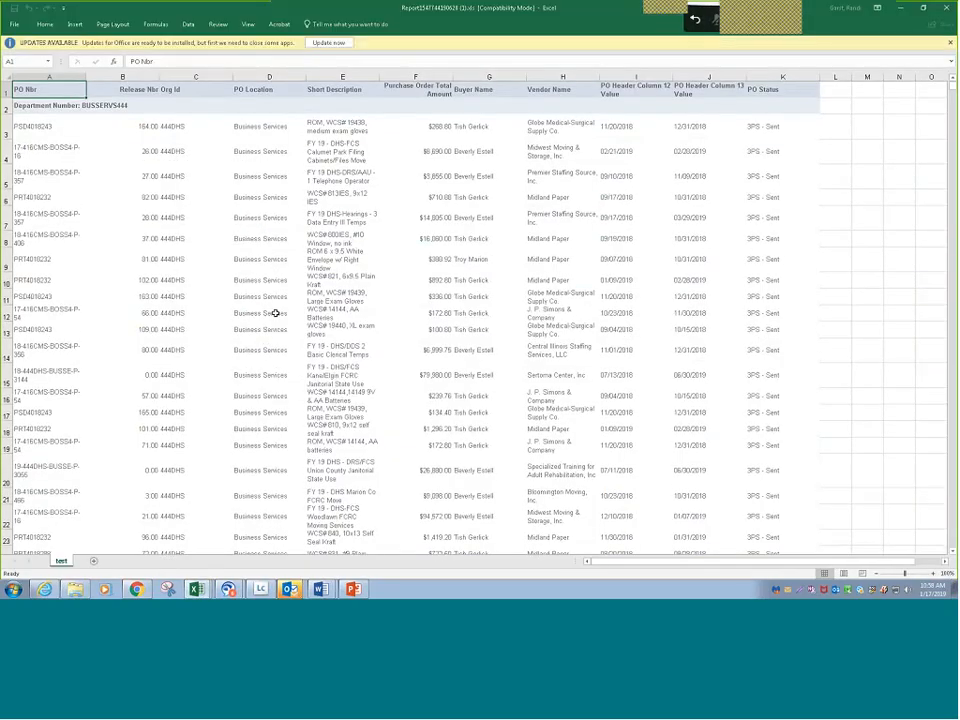
- Examine how the exported rows are ordered by PO Location within each department, through to the end of the sheet
scroll(275, 313, down, 20)
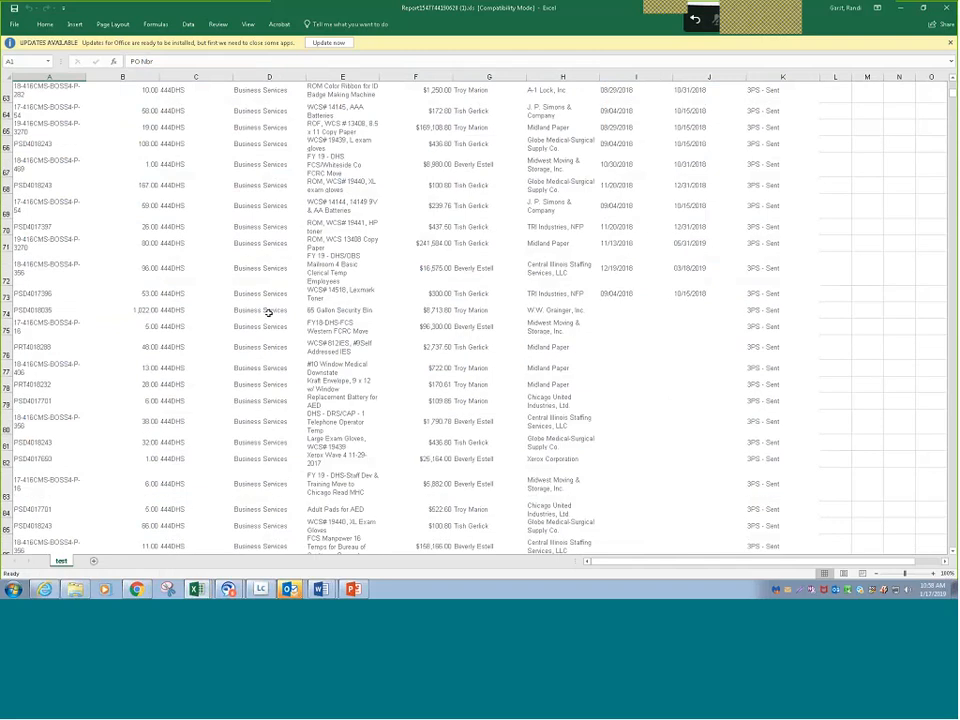
scroll(268, 313, down, 20)
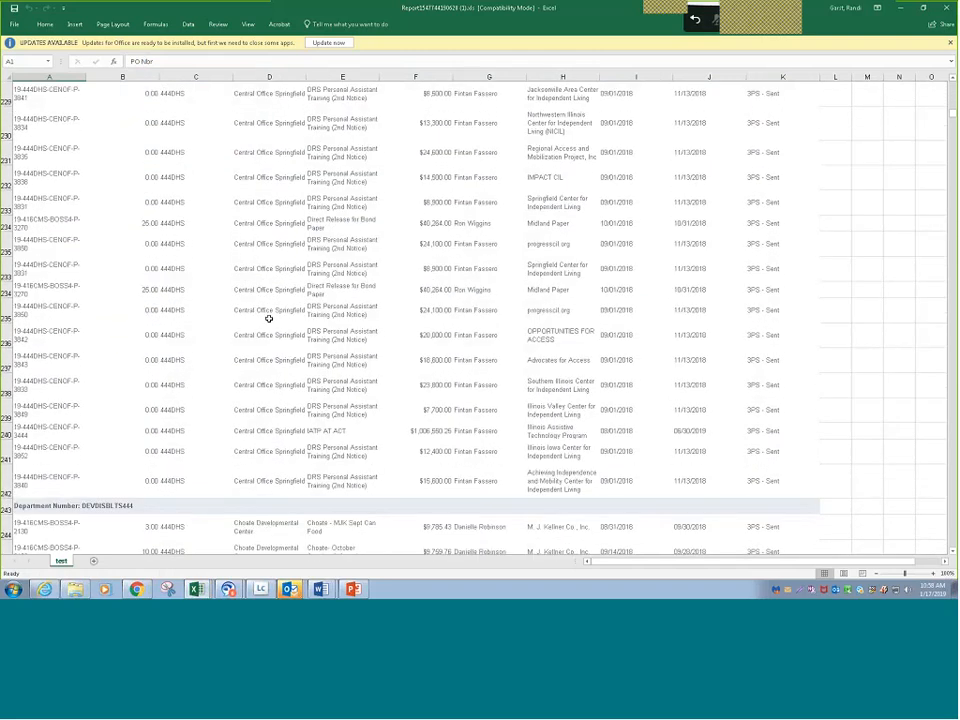
scroll(268, 318, down, 10)
scroll(200, 290, up, 7)
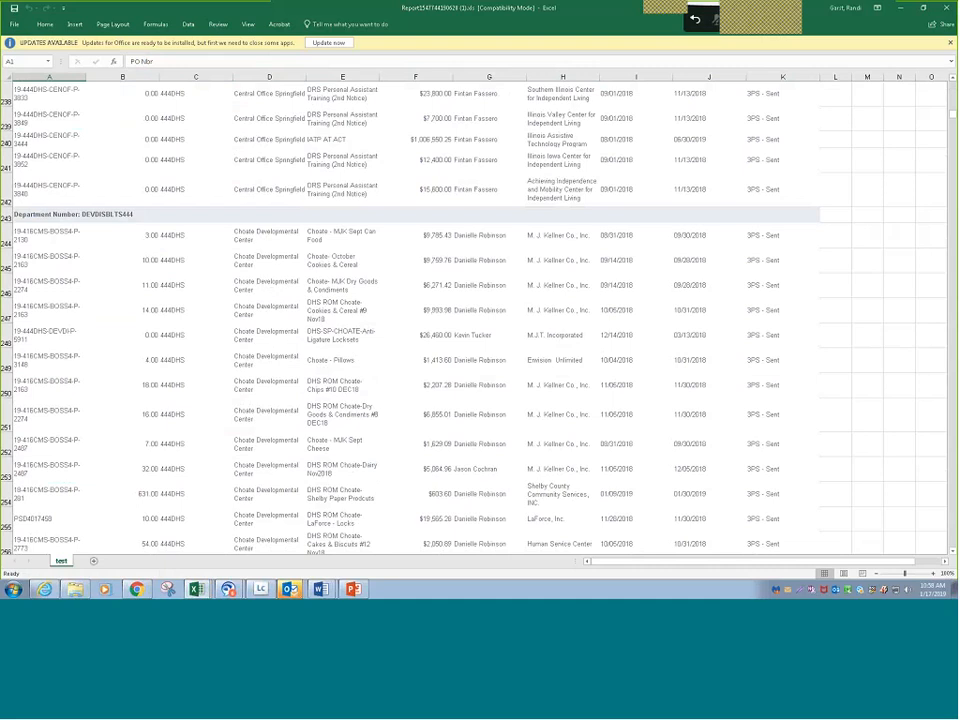
scroll(271, 291, down, 1)
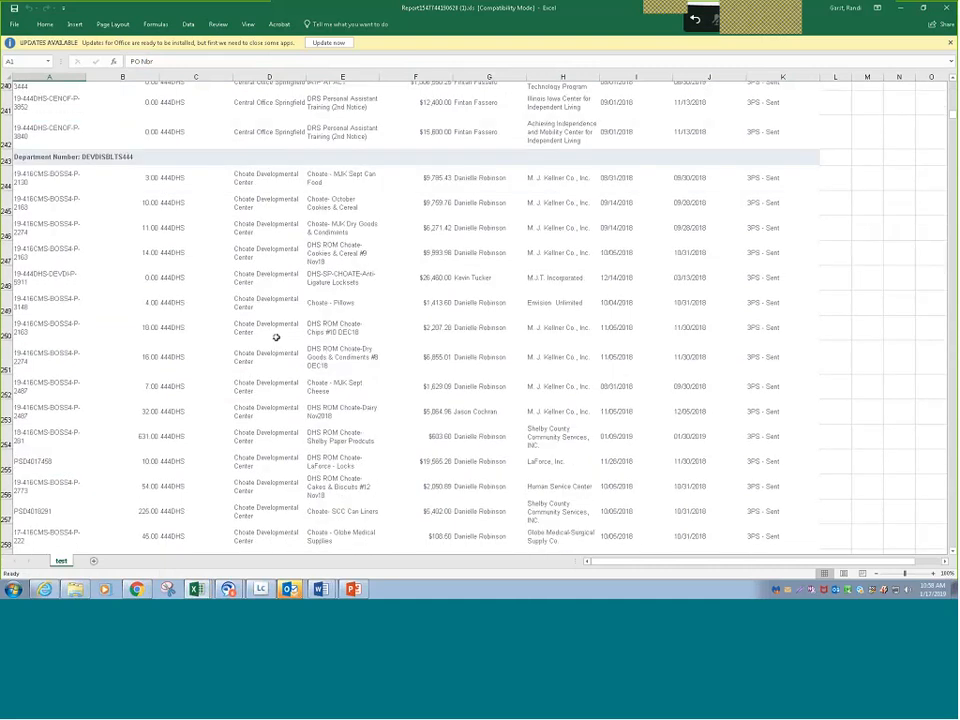
scroll(276, 337, down, 20)
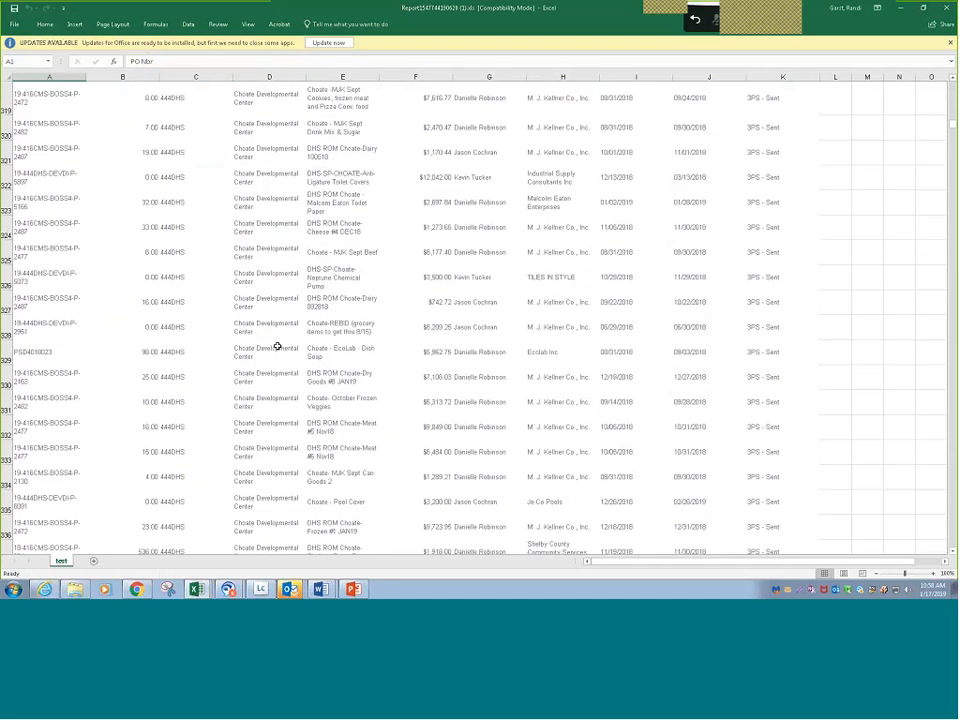
scroll(277, 346, down, 20)
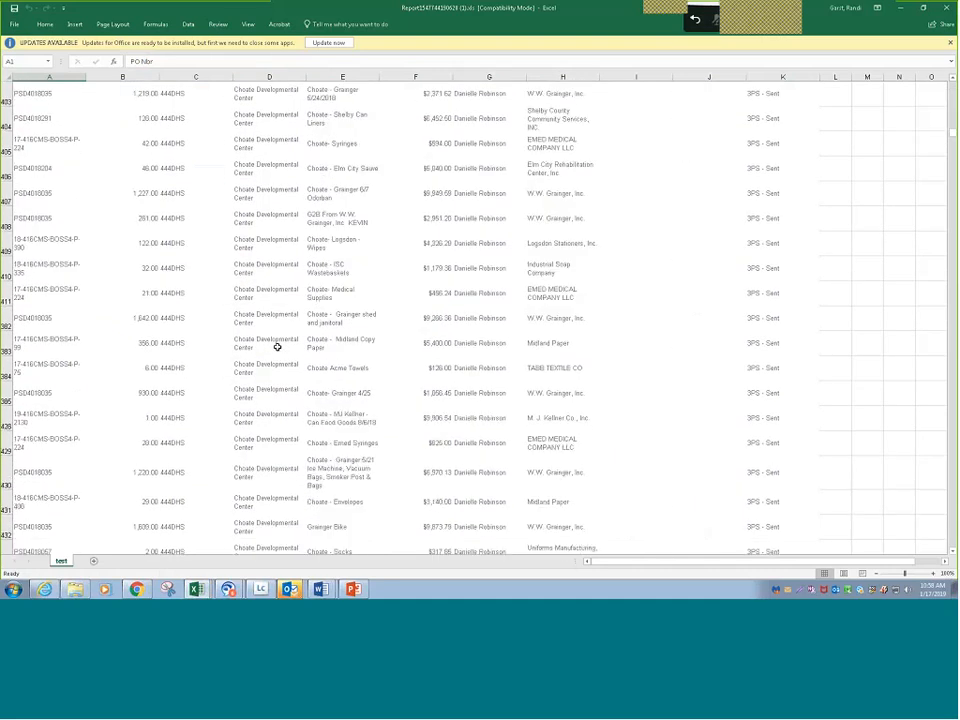
scroll(277, 346, down, 20)
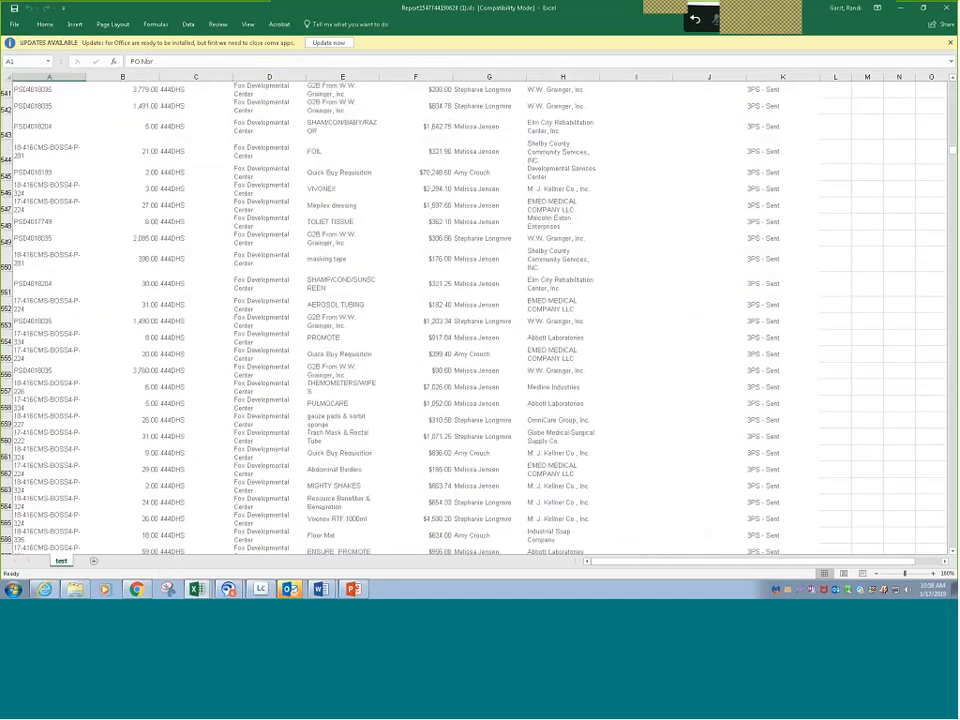
scroll(257, 376, down, 20)
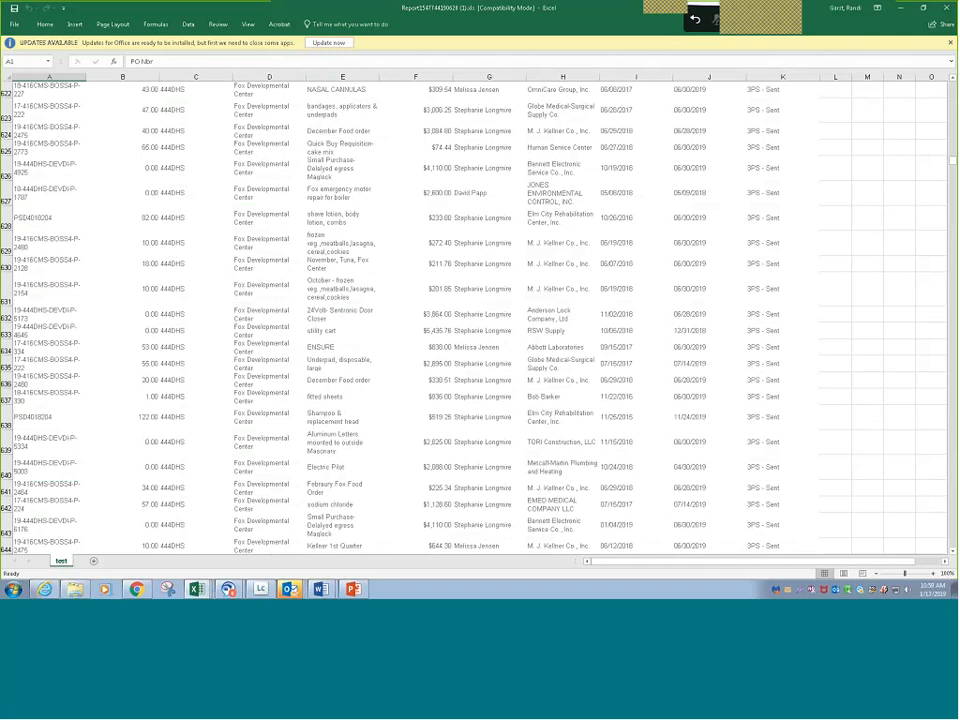
drag(953, 160, 953, 545)
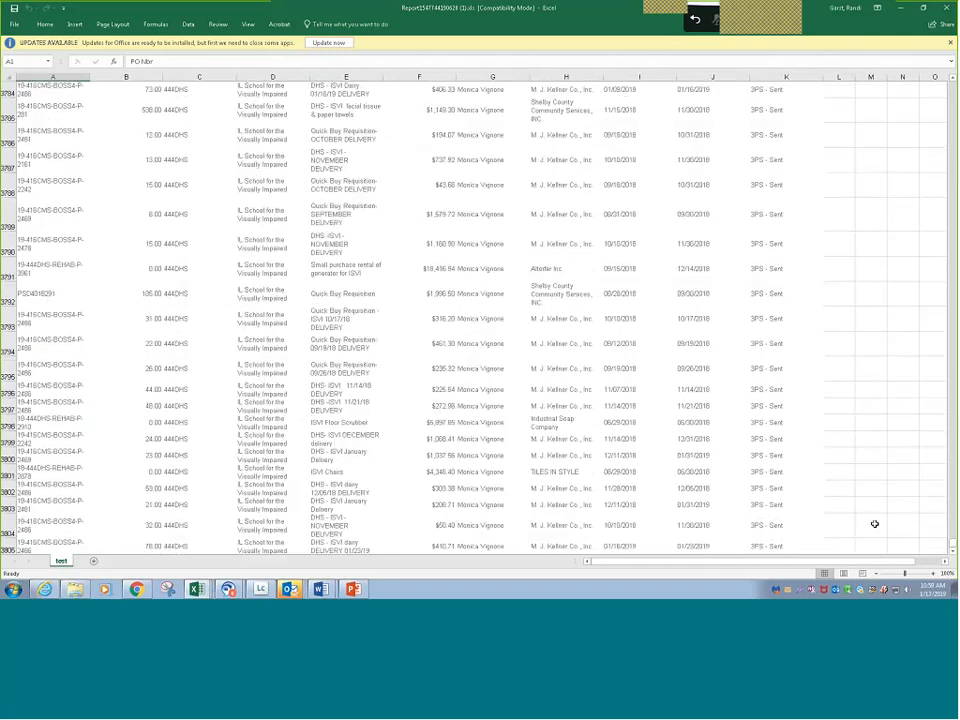
scroll(875, 524, down, 3)
- Apply all borders to a large block of report rows in columns A to K, ending at the last data row
drag(776, 321, 44, 92)
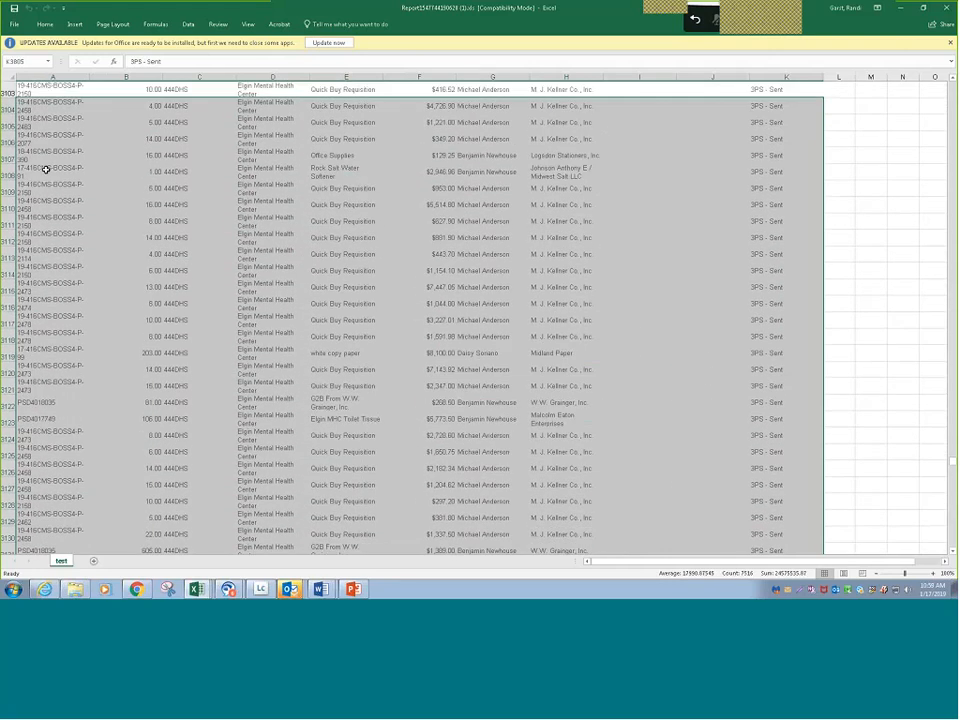
click(45, 25)
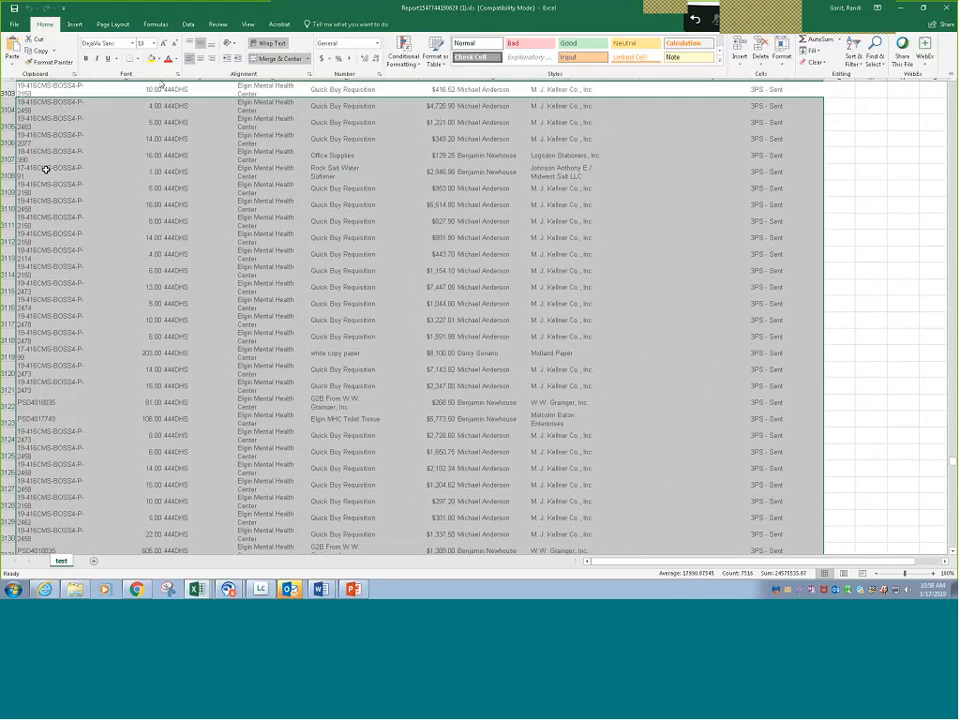
click(138, 58)
click(155, 143)
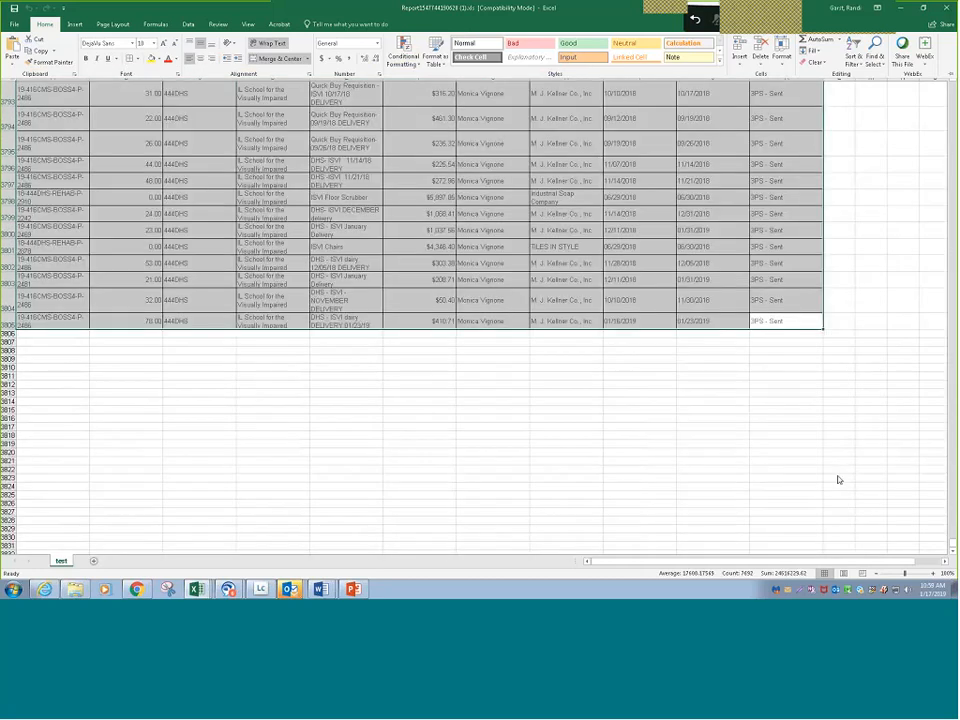
- Return to the start of the sheet and close the workbook without saving the changes
drag(952, 543, 952, 86)
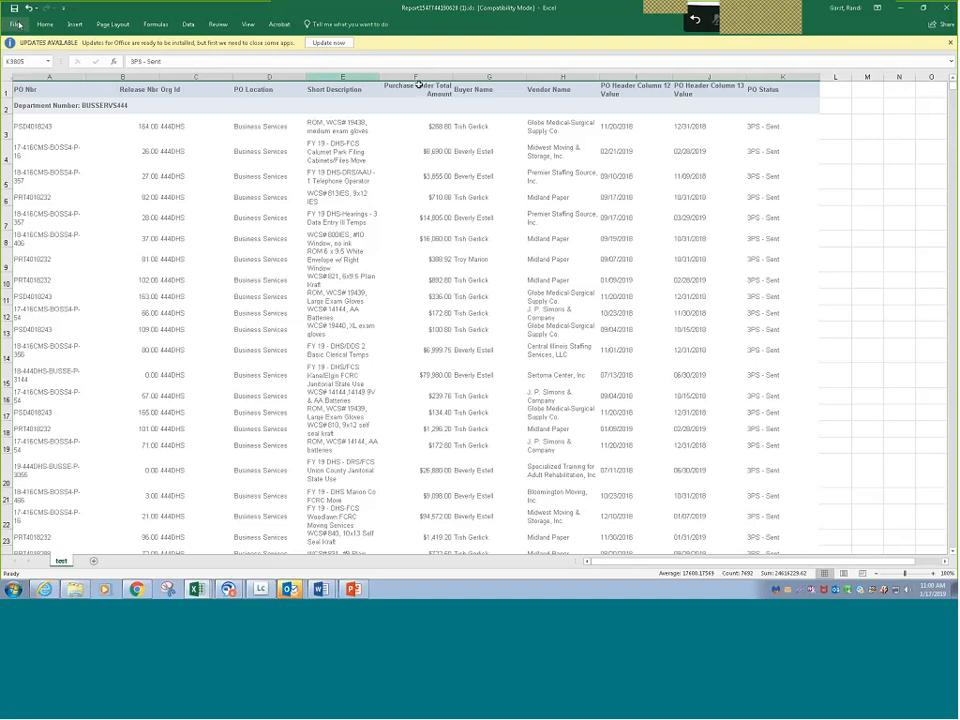
click(945, 8)
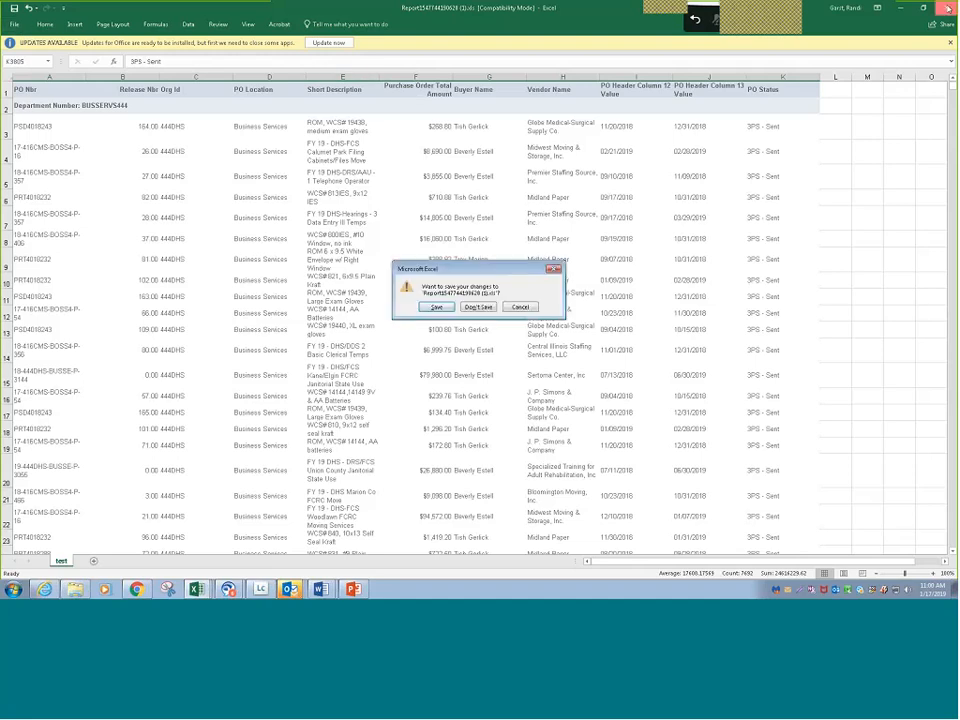
click(479, 307)
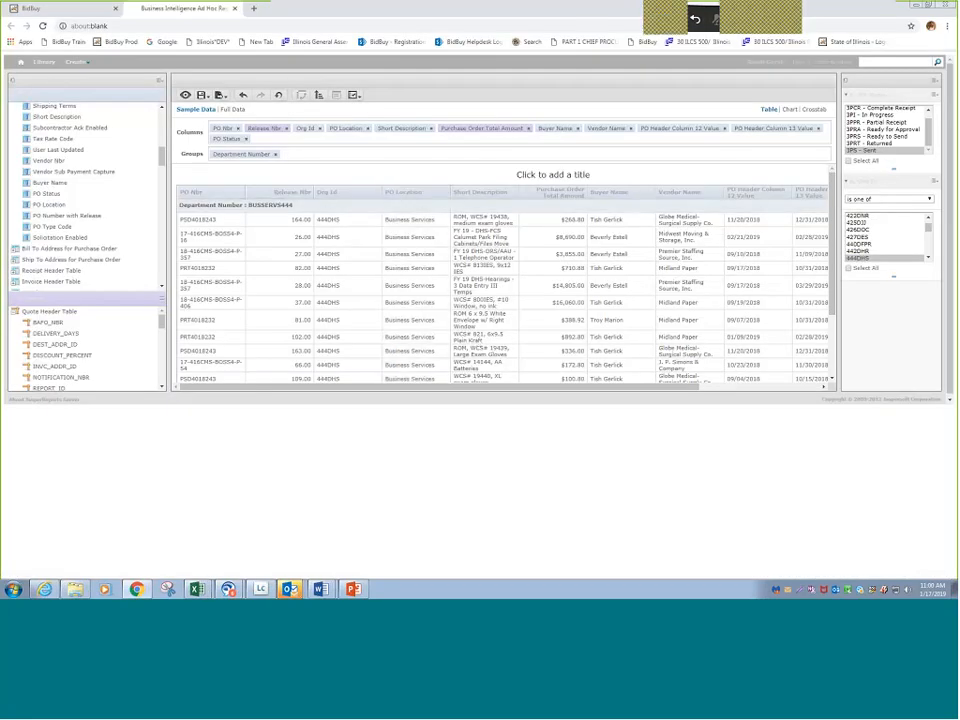
- Create a filter on the Vendor Name column, show its operator and set it to "is one of"
click(606, 131)
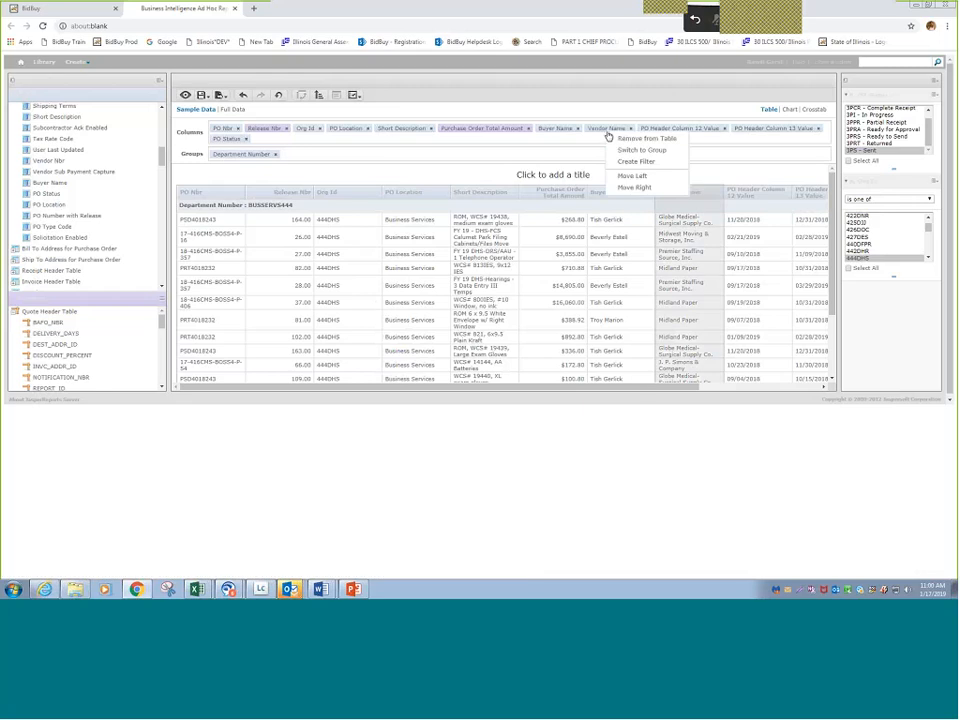
click(632, 163)
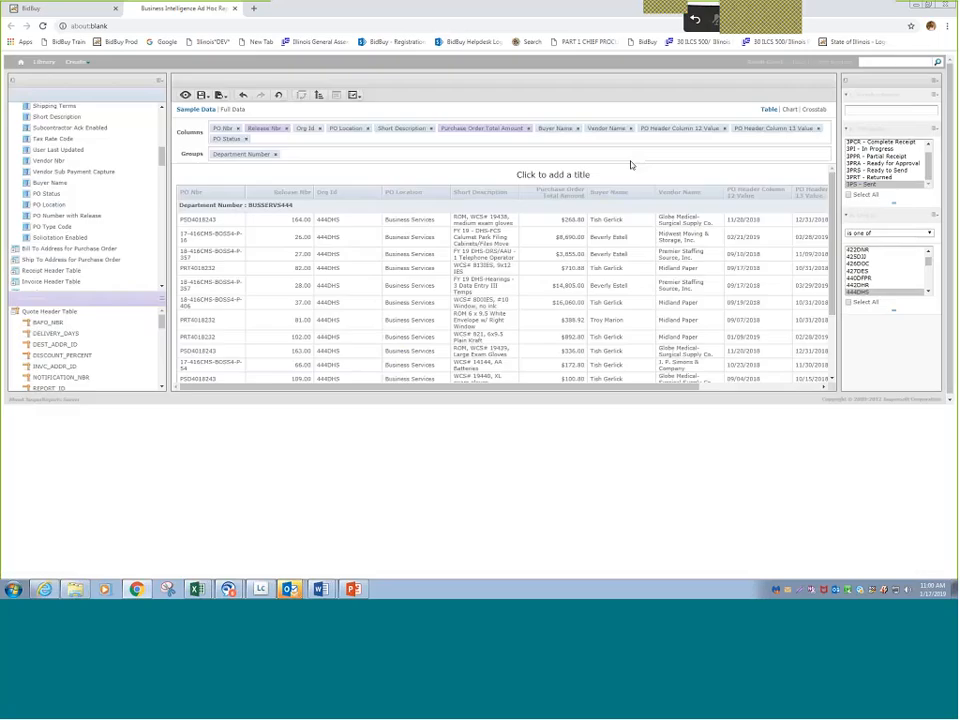
click(936, 97)
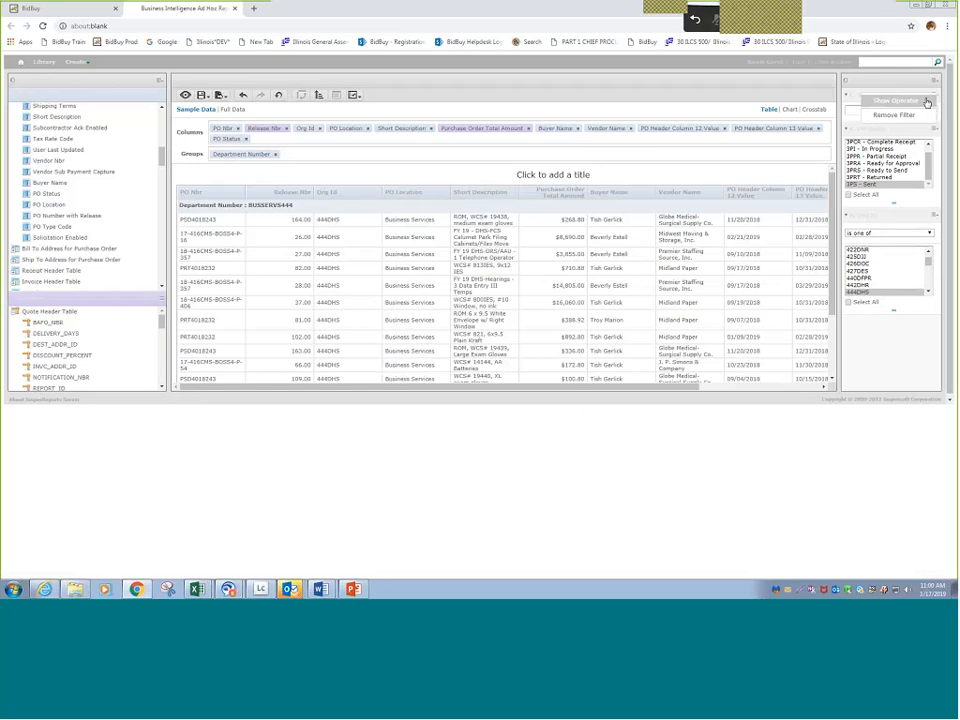
click(926, 102)
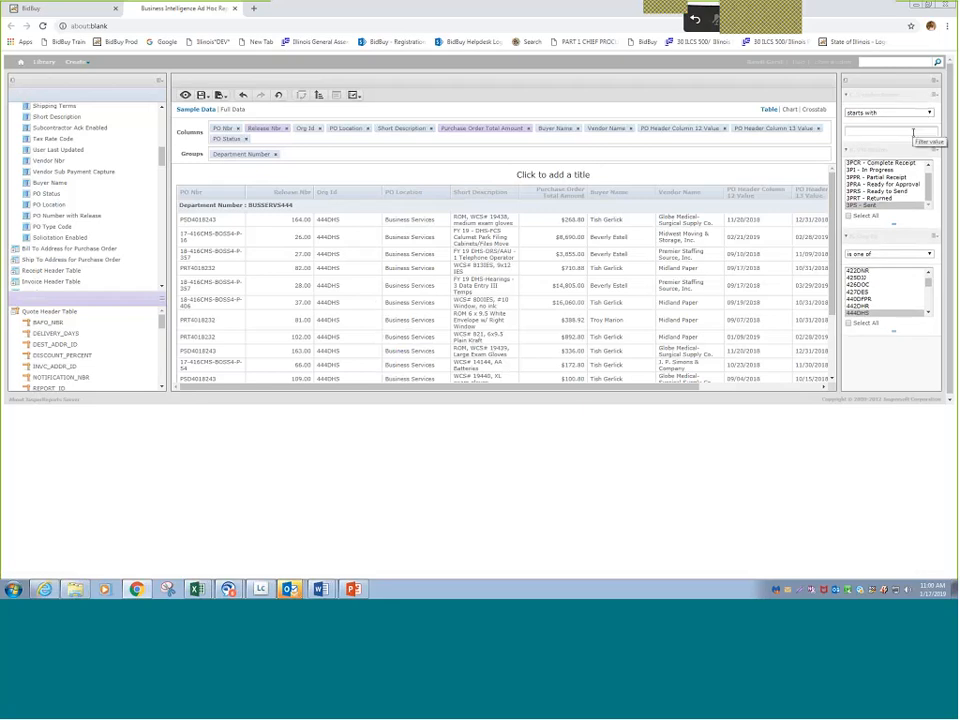
click(928, 113)
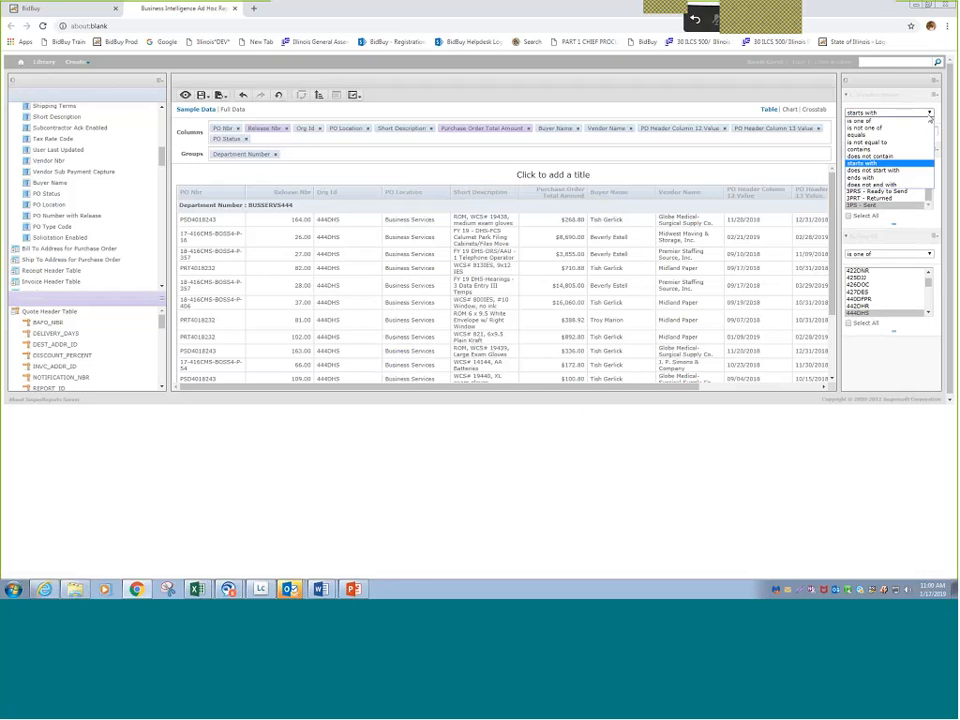
click(928, 120)
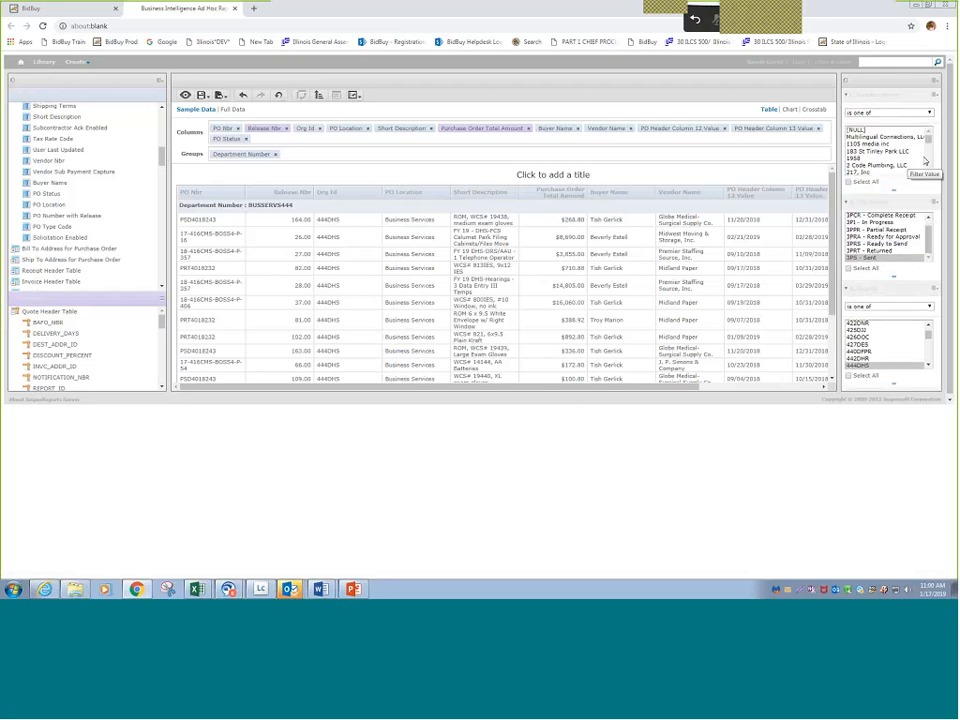
- Browse the Vendor Name filter values, filter the report to 3M Company, and switch the selection to Multilingual Connections, LLC
scroll(893, 144, down, 3)
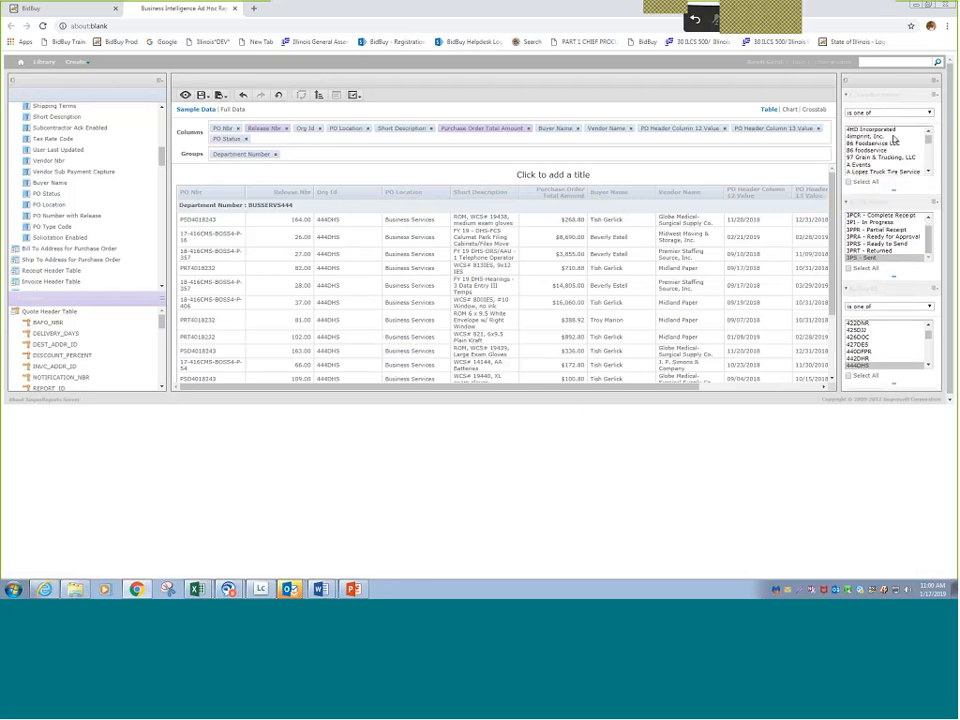
scroll(894, 140, down, 4)
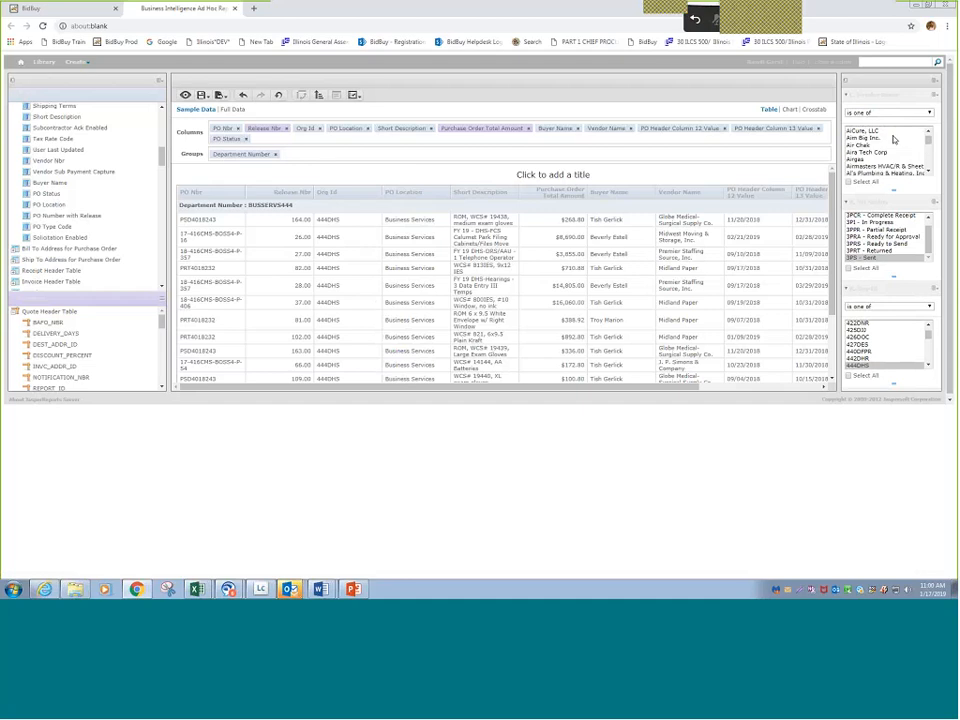
scroll(894, 140, down, 4)
mouse_move(925, 148)
mouse_down()
mouse_move(934, 174)
mouse_move(926, 125)
mouse_up()
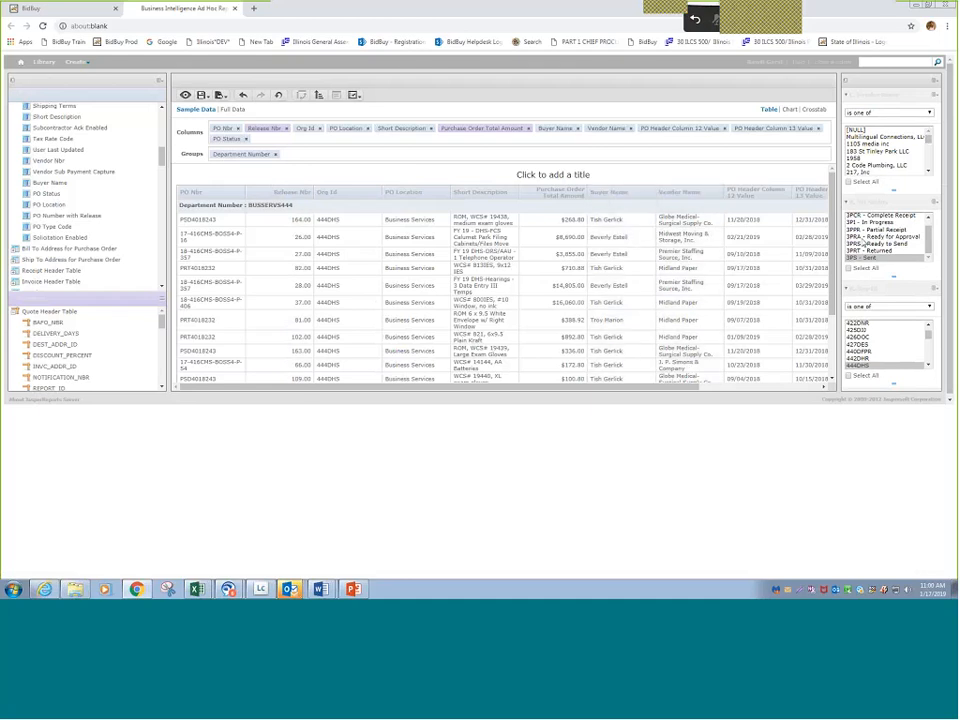
click(929, 172)
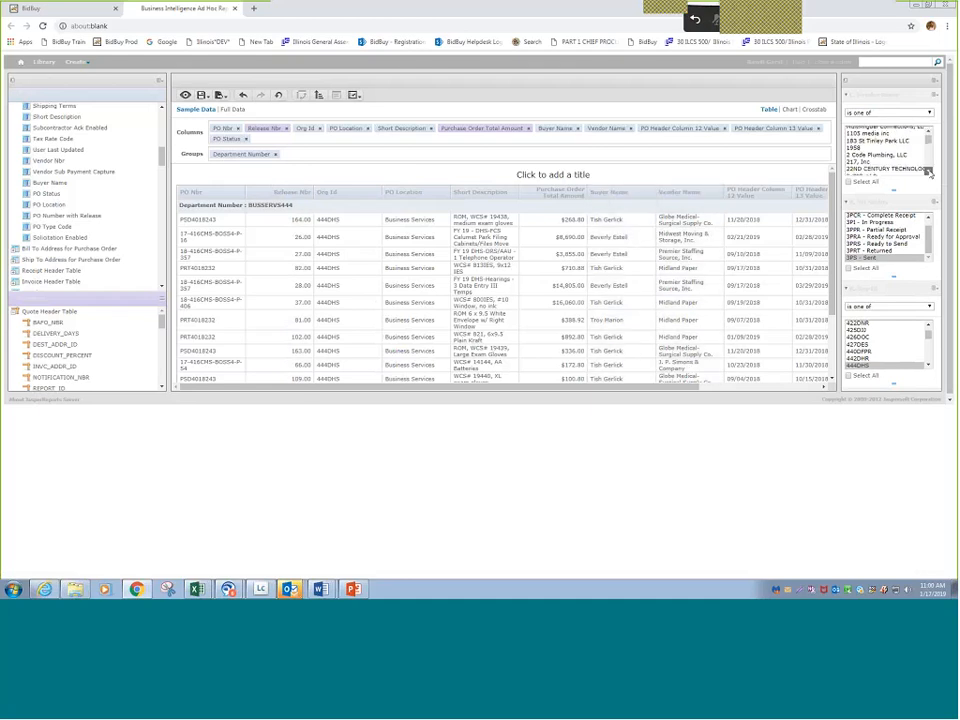
click(929, 172)
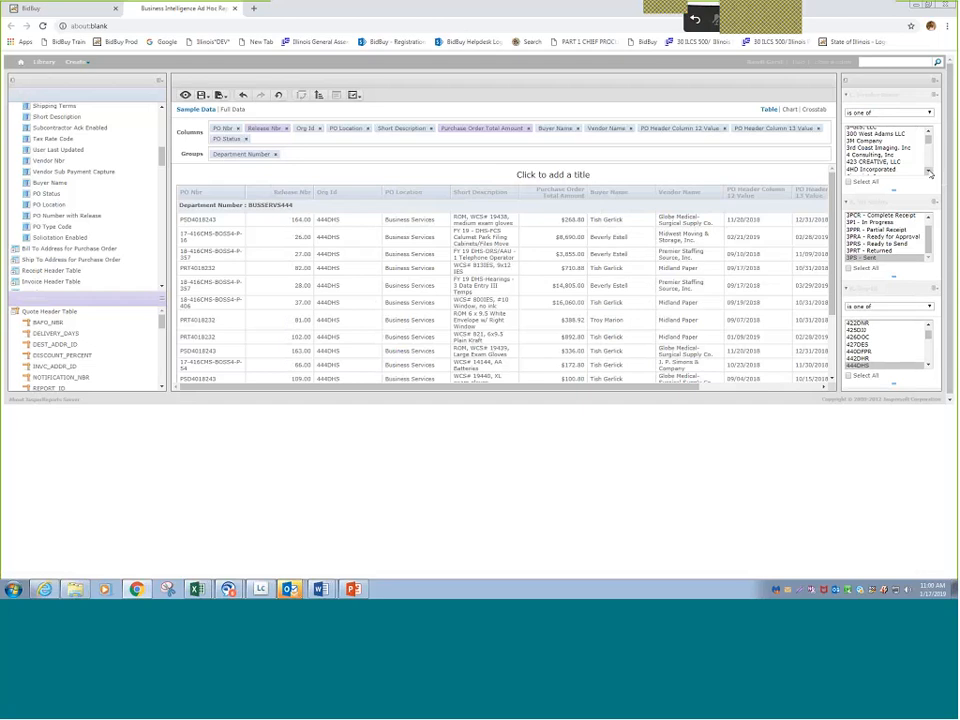
click(877, 142)
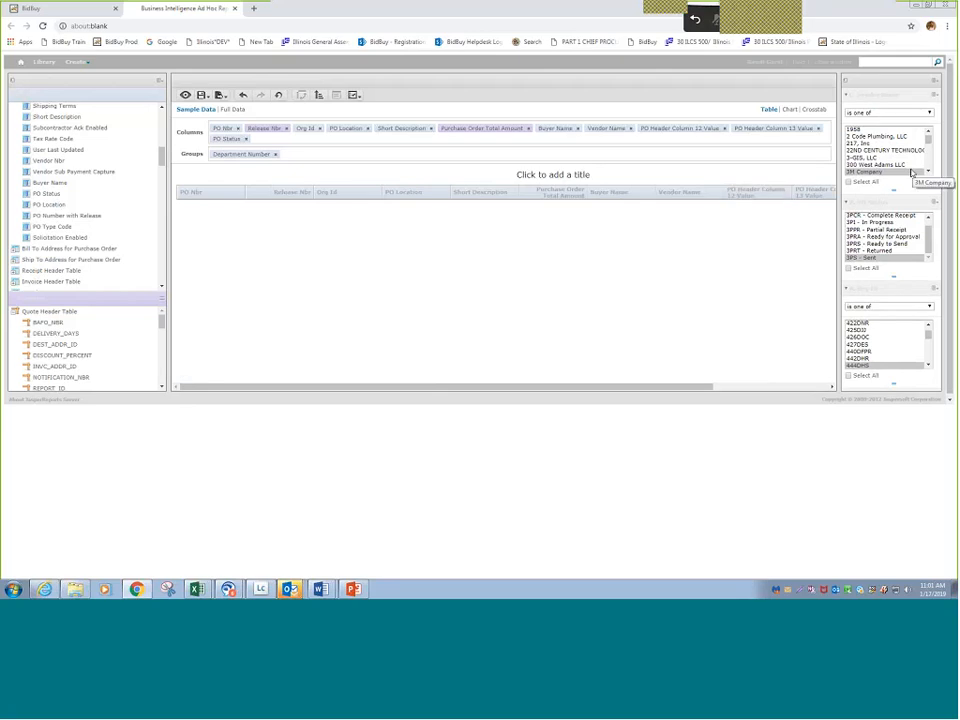
scroll(918, 155, up, 2)
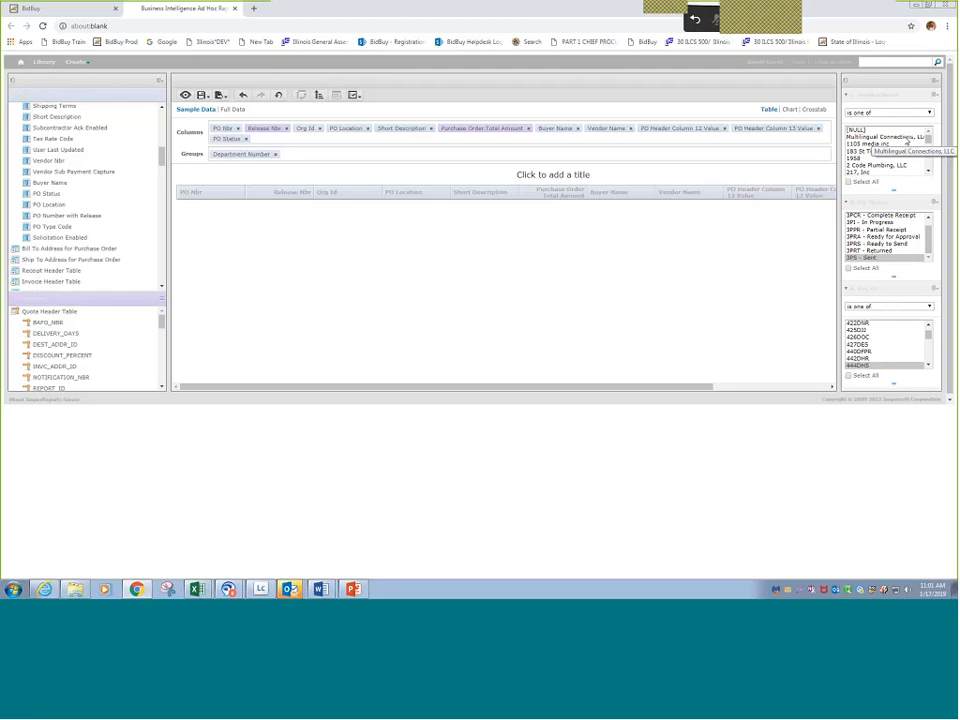
click(907, 137)
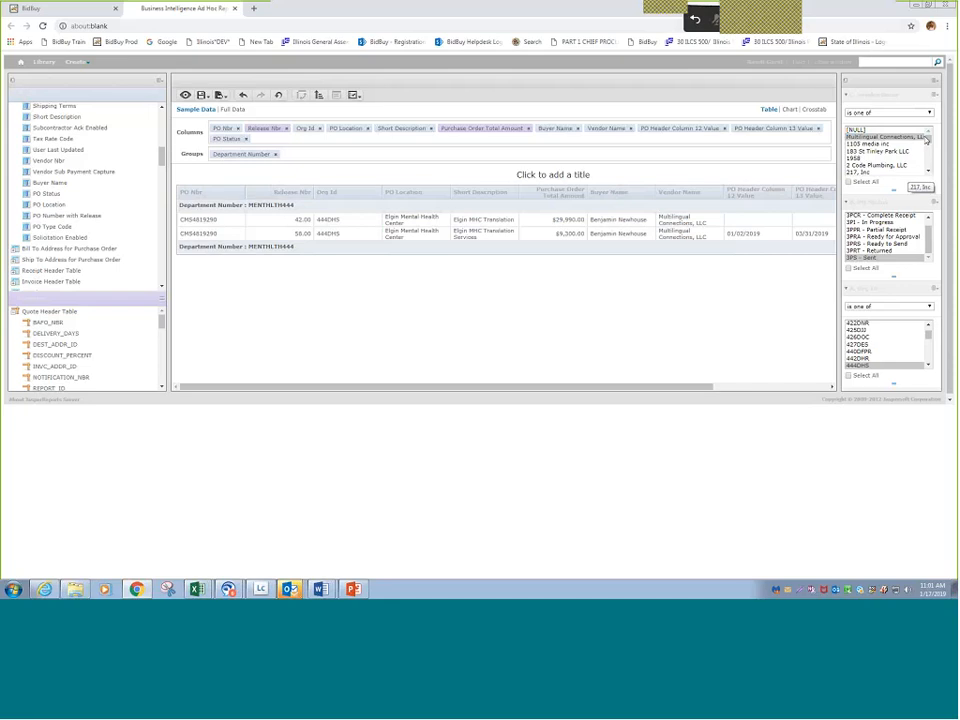
- Remove the Vendor Name filter from the report, keeping the status and organization filters
click(932, 94)
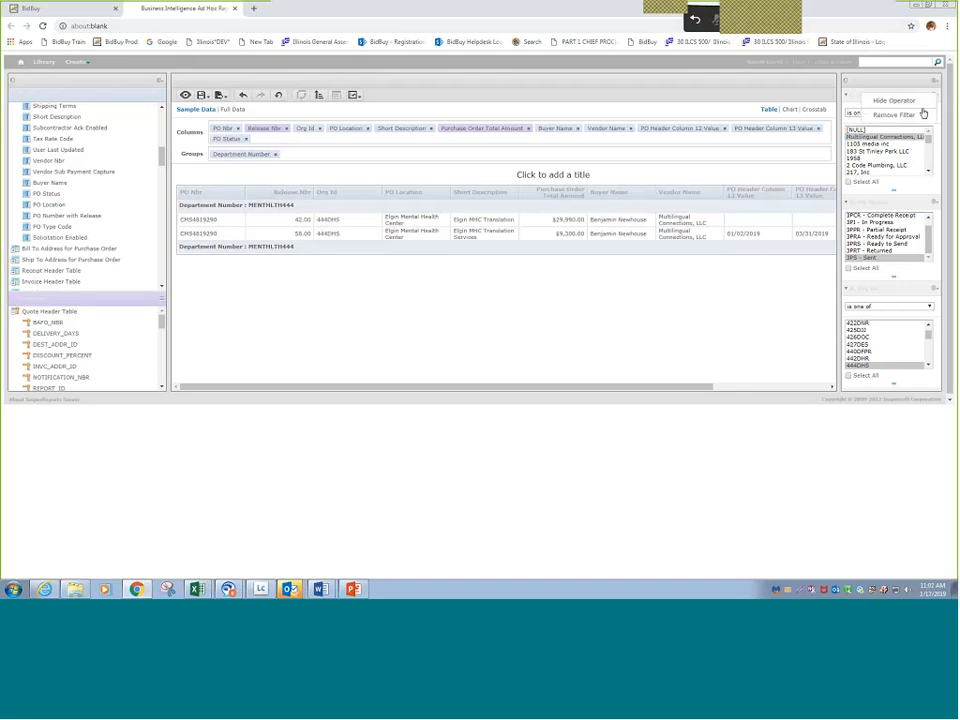
click(895, 114)
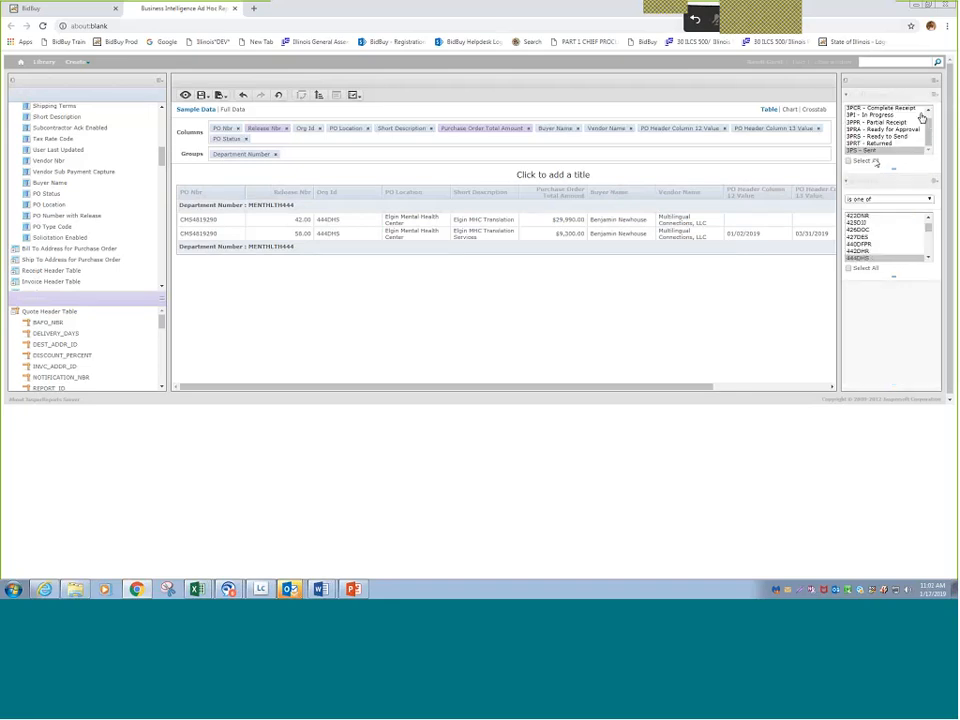
click(873, 160)
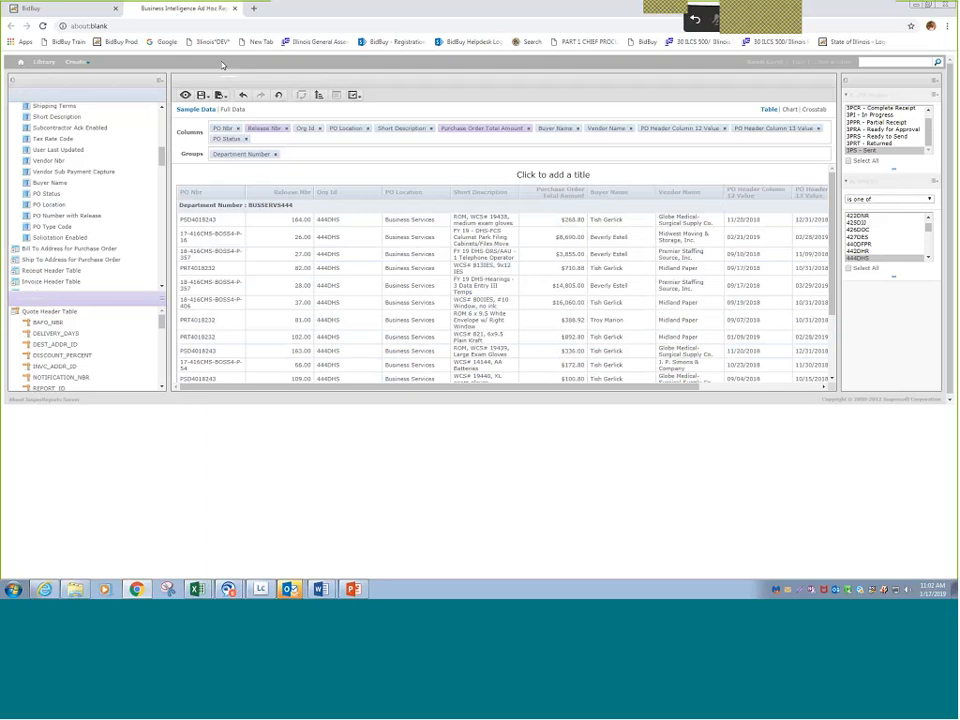
- Start saving the ad hoc view under the name DHS PO Report for Sent status and expand the Default Organization folder
click(222, 95)
click(204, 97)
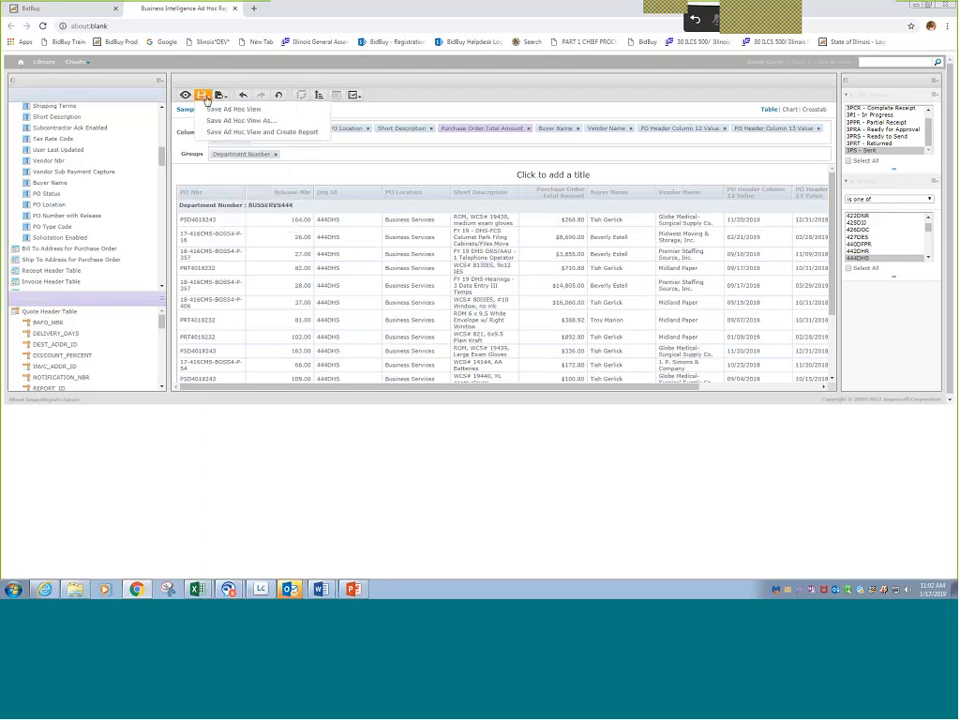
click(203, 96)
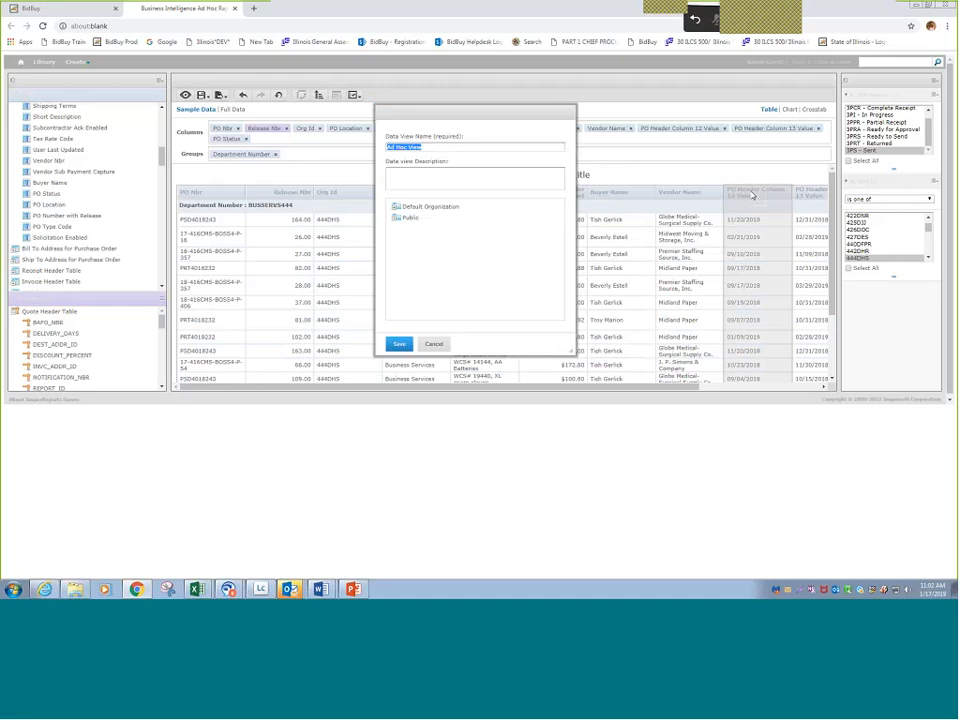
text(DHS PO Report for Sent statu)
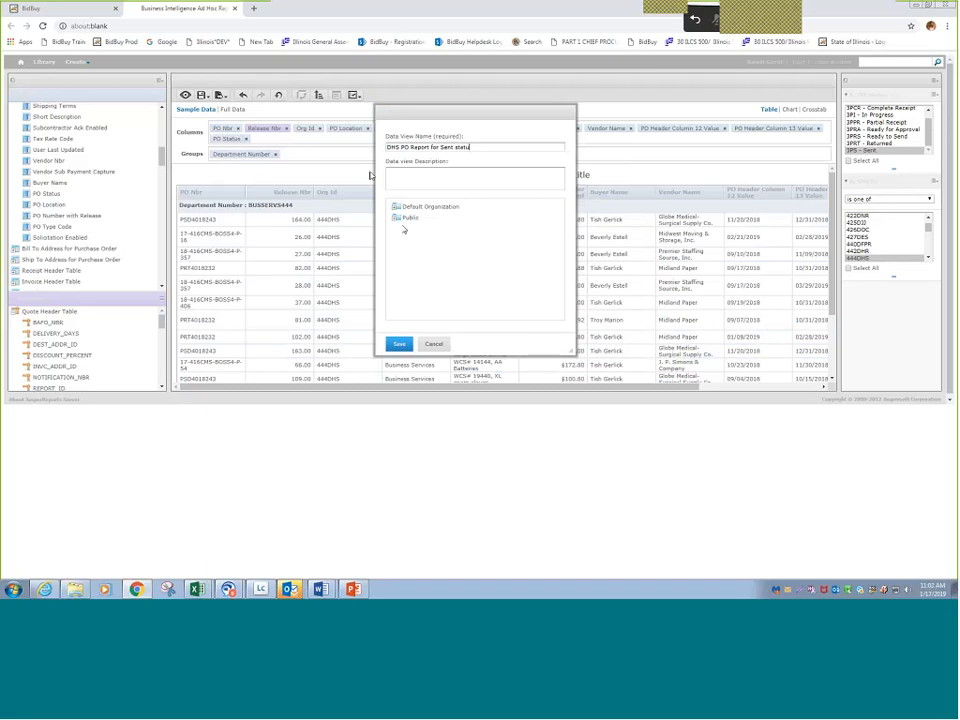
click(395, 210)
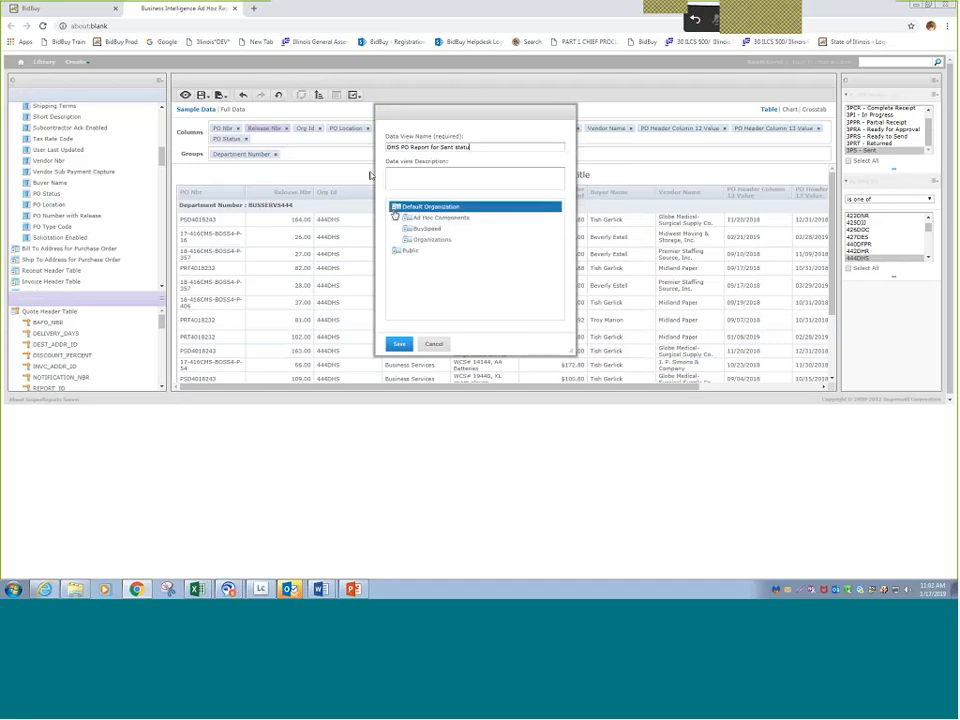
text(s)
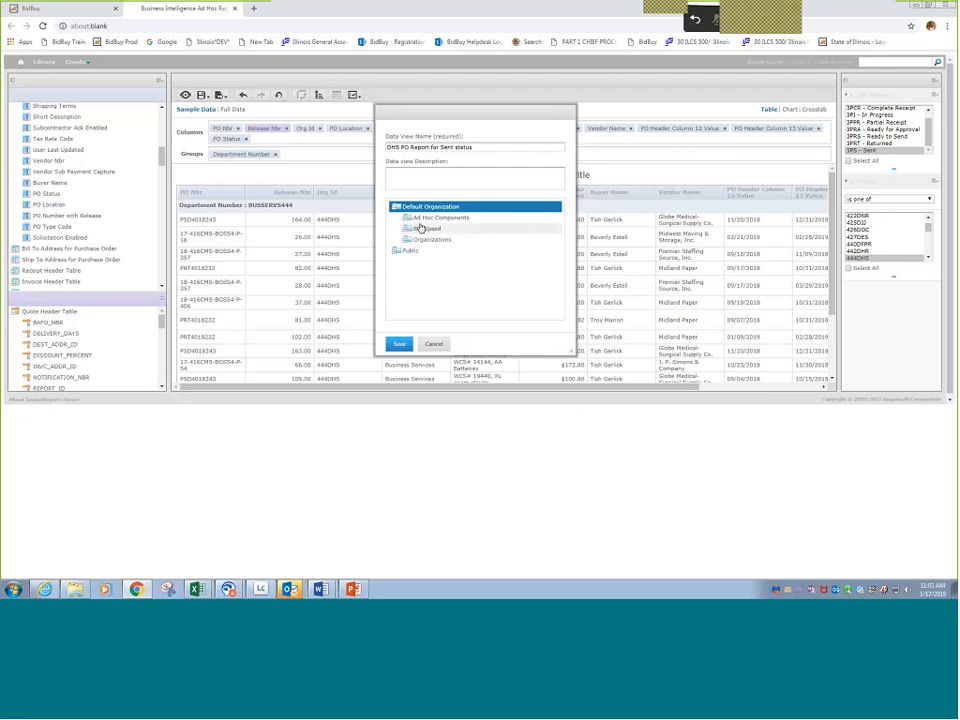
- Save the view in the signed-in account's own folder under BuySpeed > Personal Folders
click(406, 230)
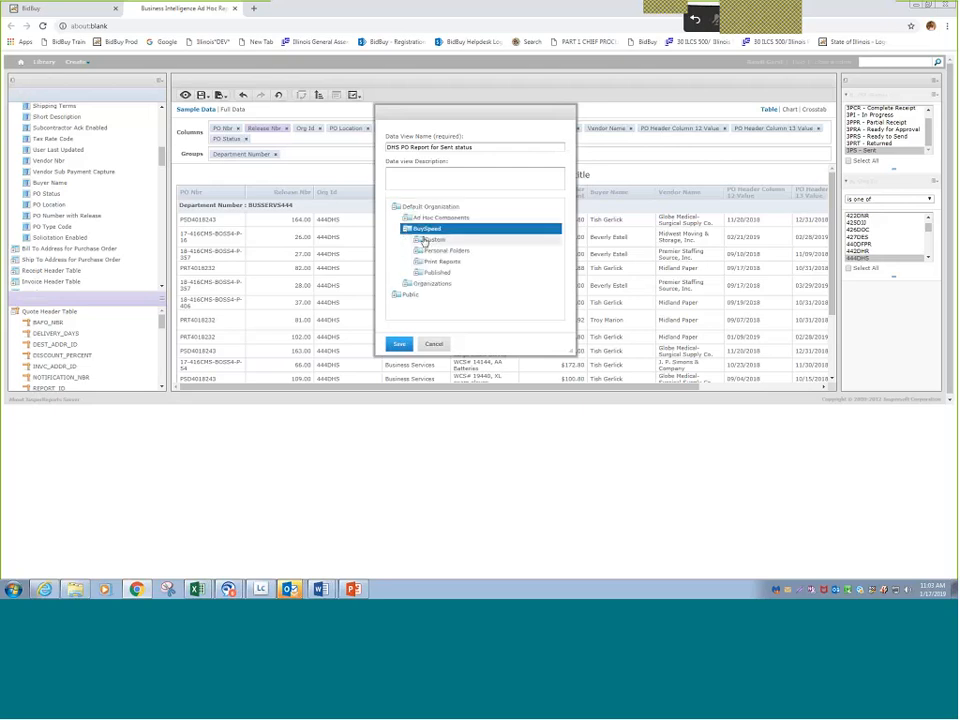
click(447, 250)
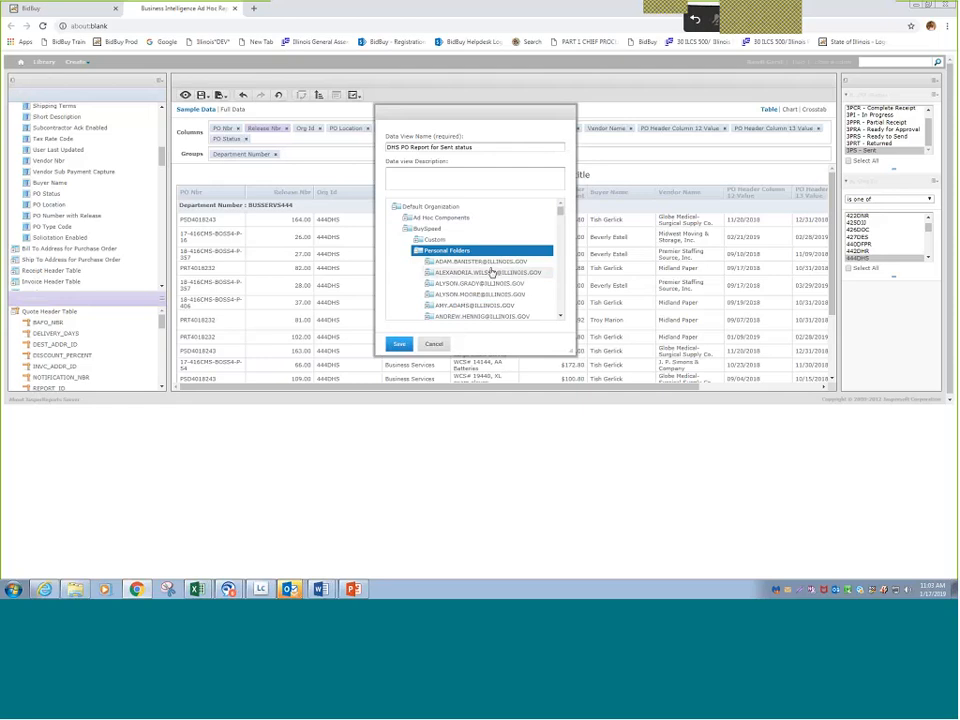
click(561, 317)
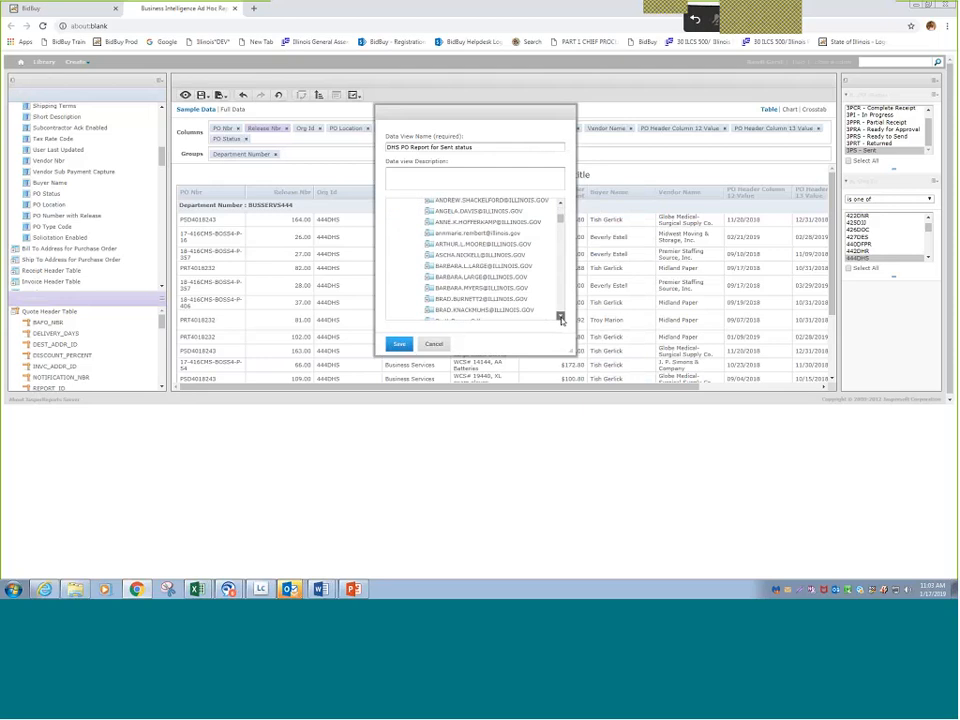
click(561, 317)
click(561, 317)
click(561, 317)
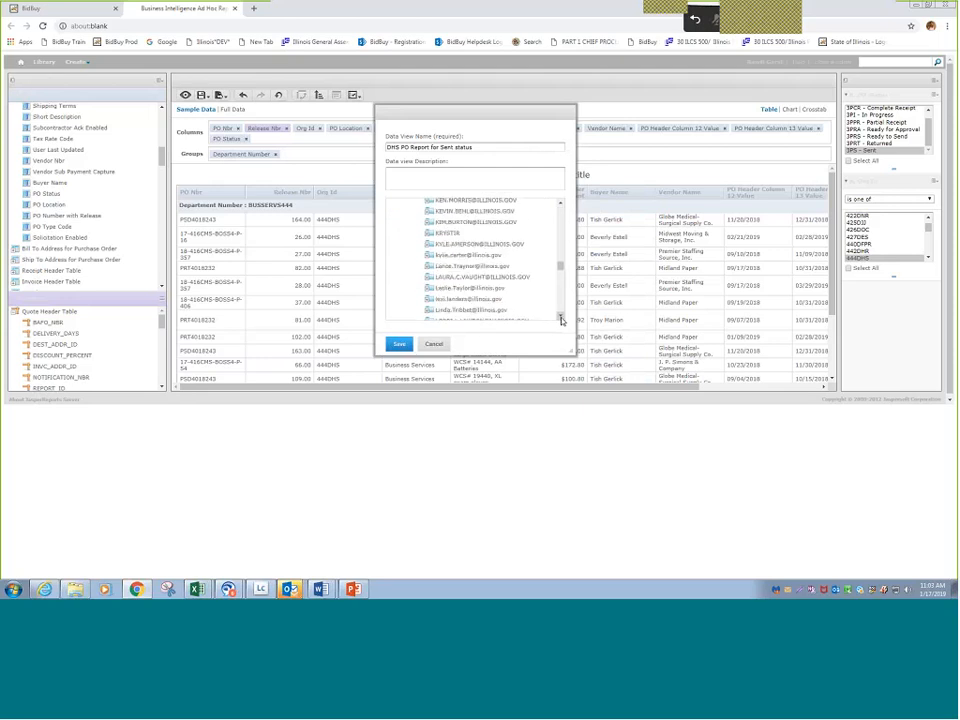
click(561, 317)
click(561, 317)
click(561, 317)
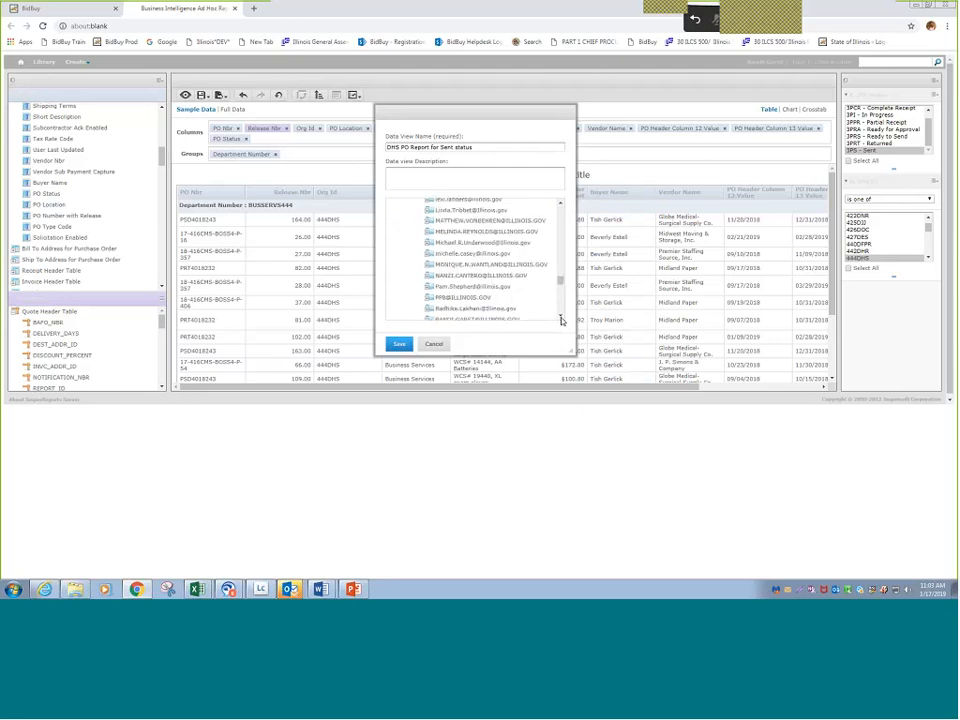
click(561, 317)
click(443, 280)
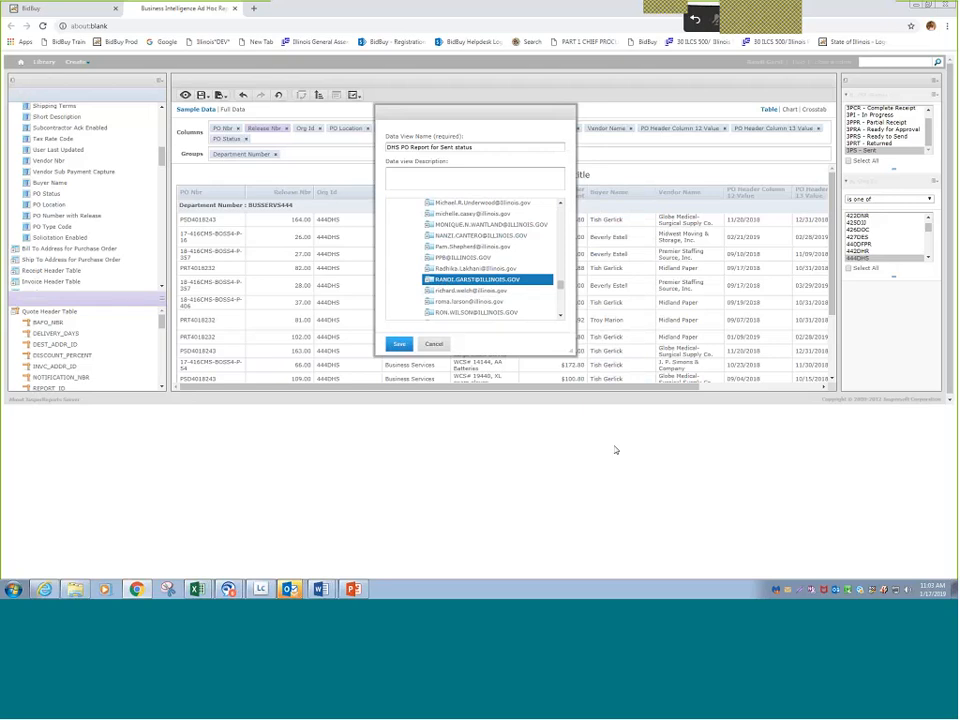
click(472, 214)
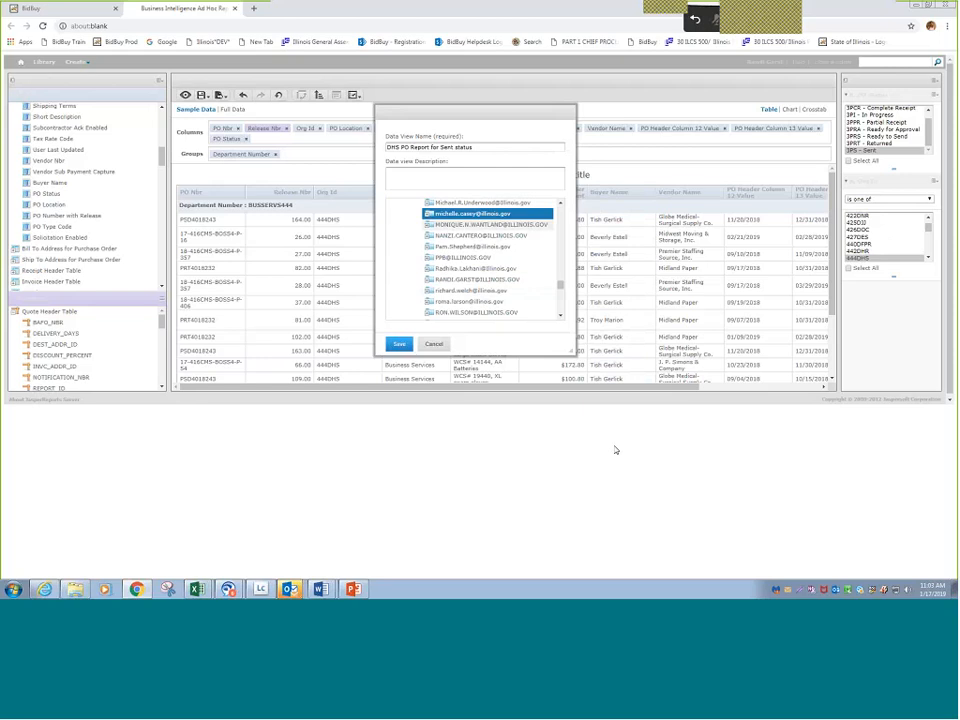
click(449, 281)
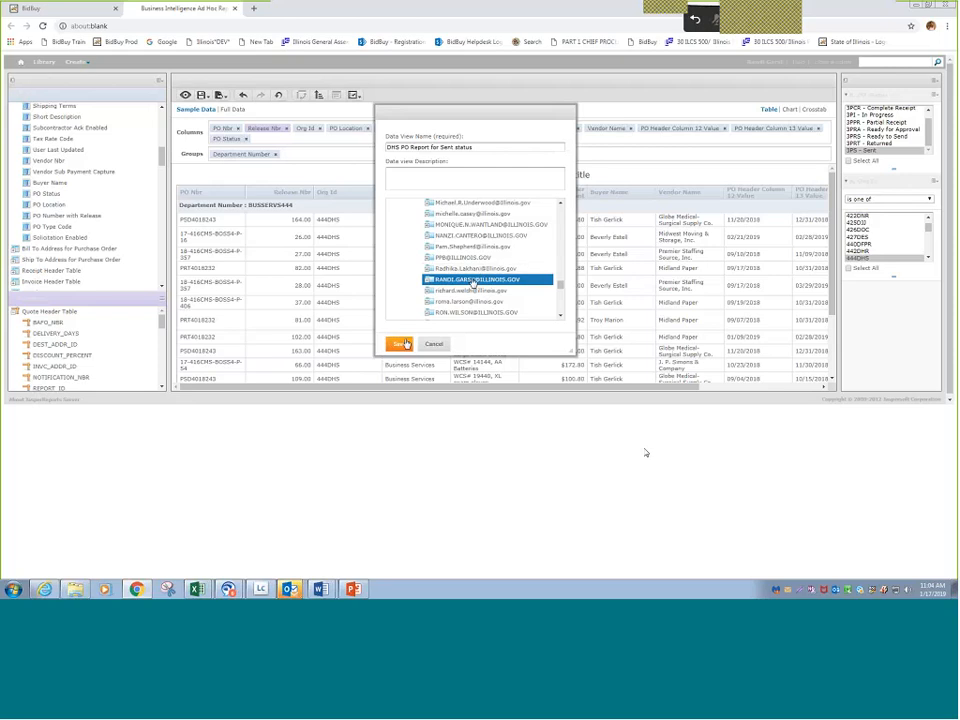
click(400, 344)
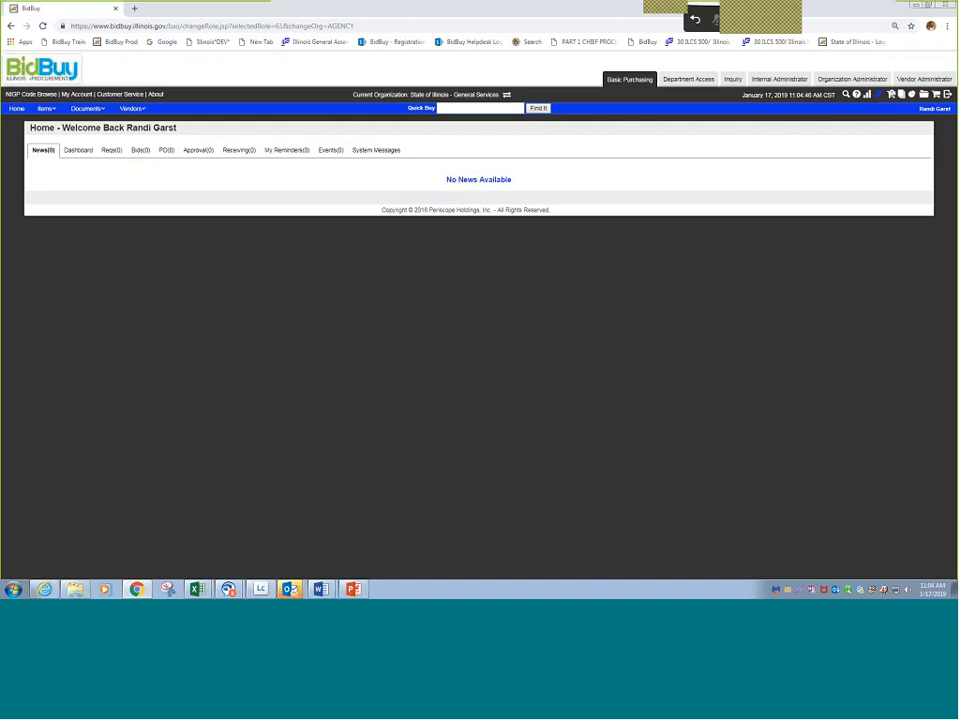
- Reopen the Business Intelligence ad hoc reports from BidBuy, dismiss the topic selection and open the list of reports
click(879, 95)
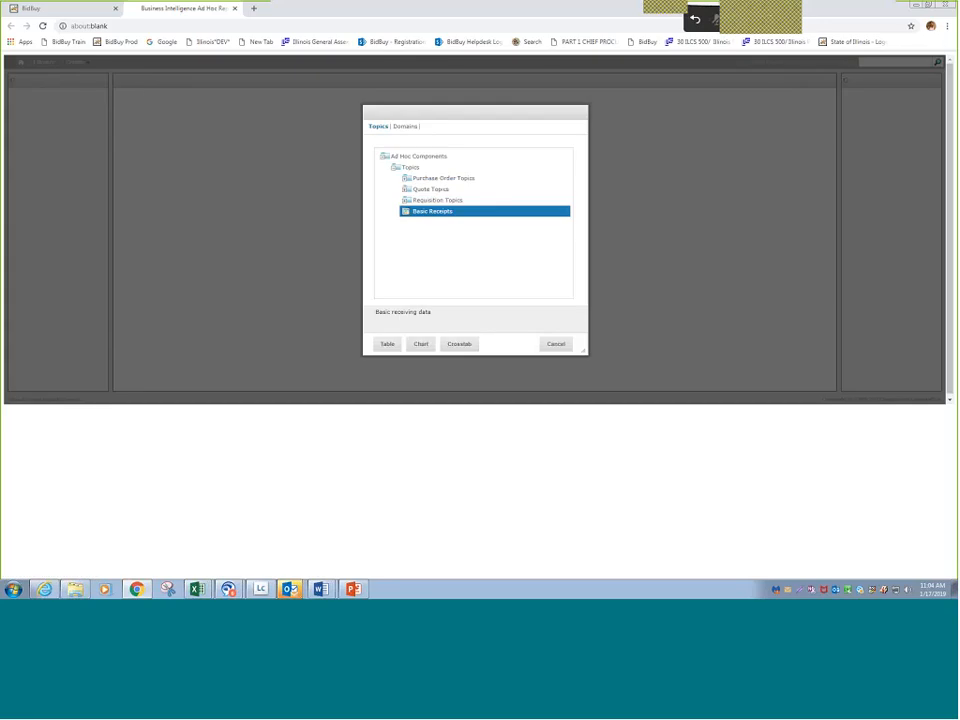
click(556, 344)
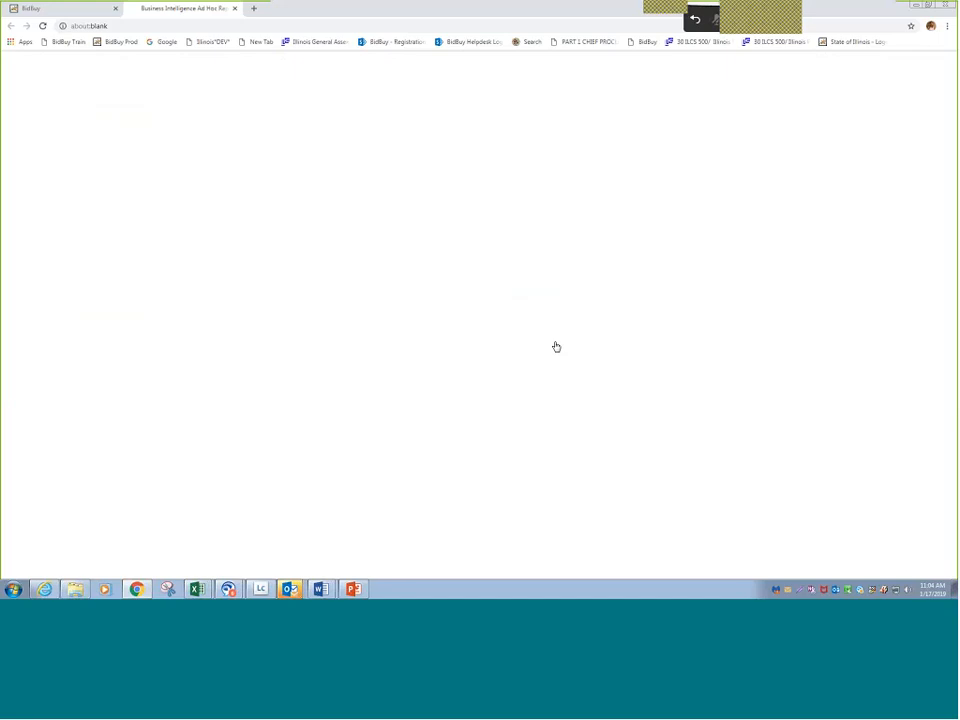
click(466, 196)
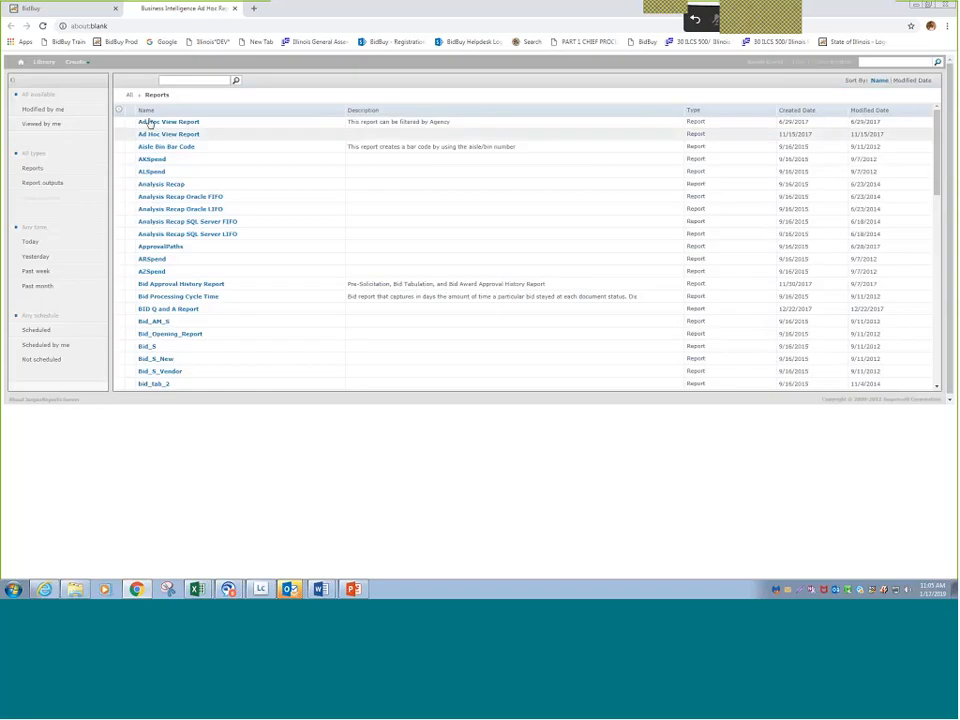
- Search the library for dhs and open the saved view DHS PO Report for Sent status
click(184, 81)
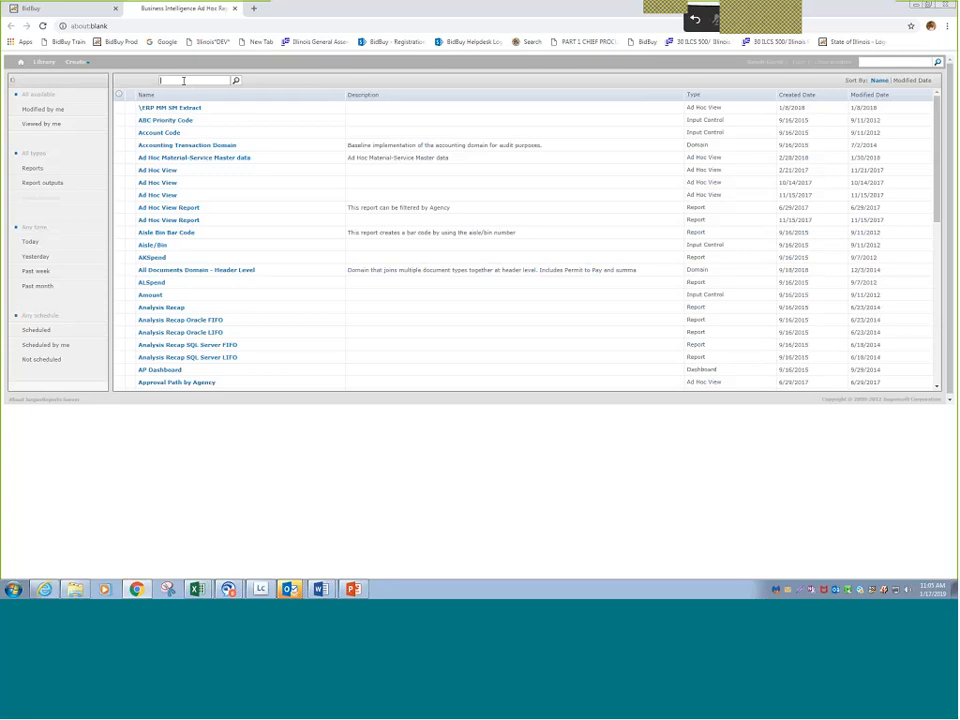
text(dhs)
key(Return)
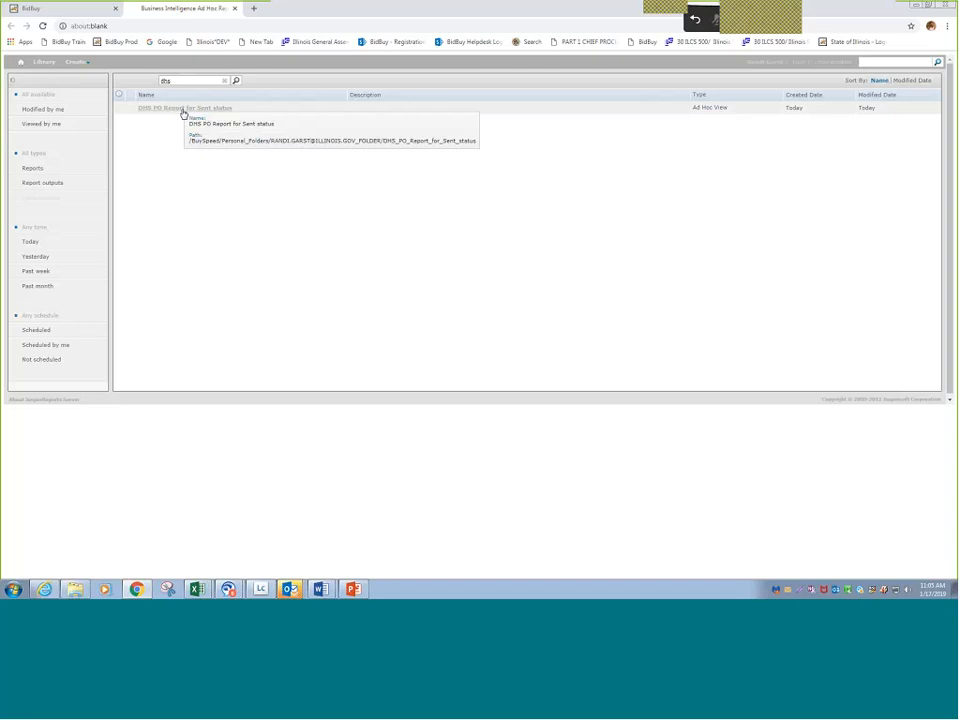
click(184, 109)
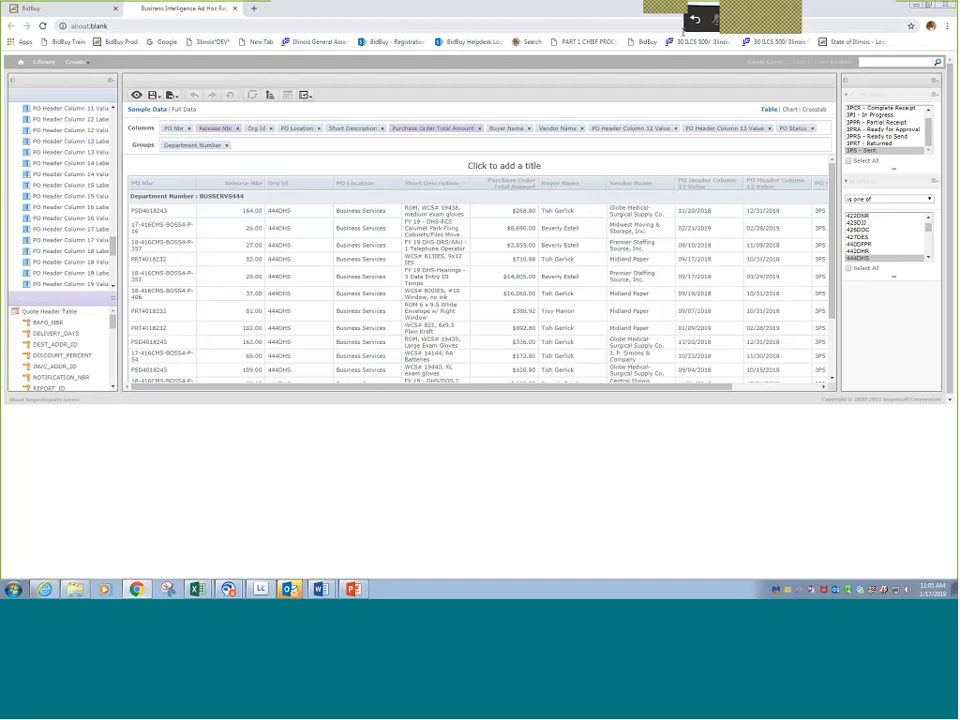
- Export the reopened DHS PO Report for Sent status view
click(172, 95)
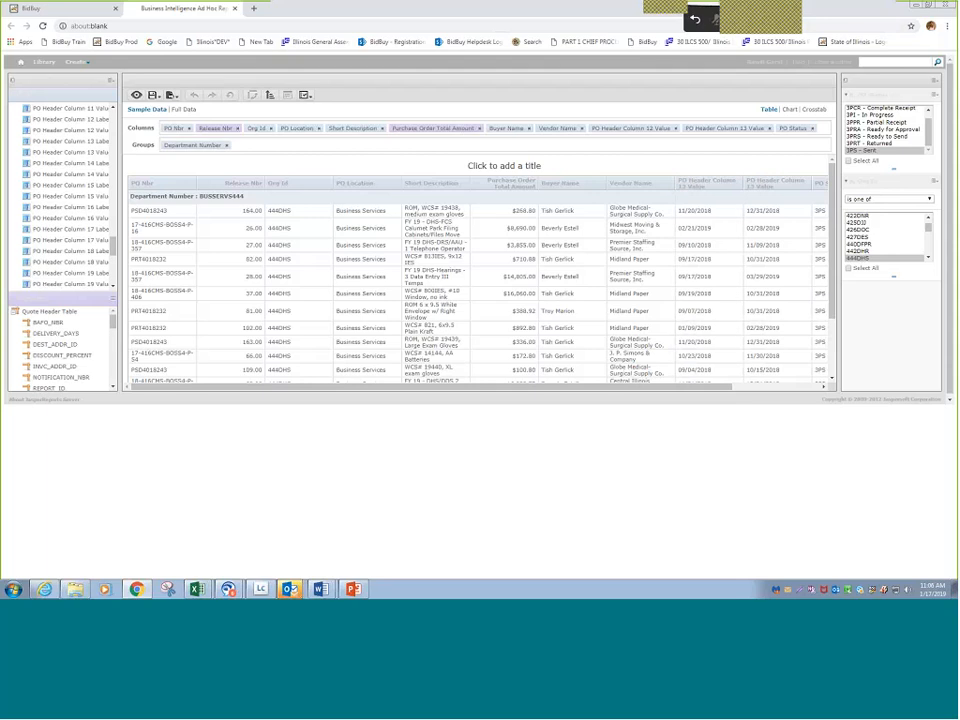
click(172, 95)
click(188, 132)
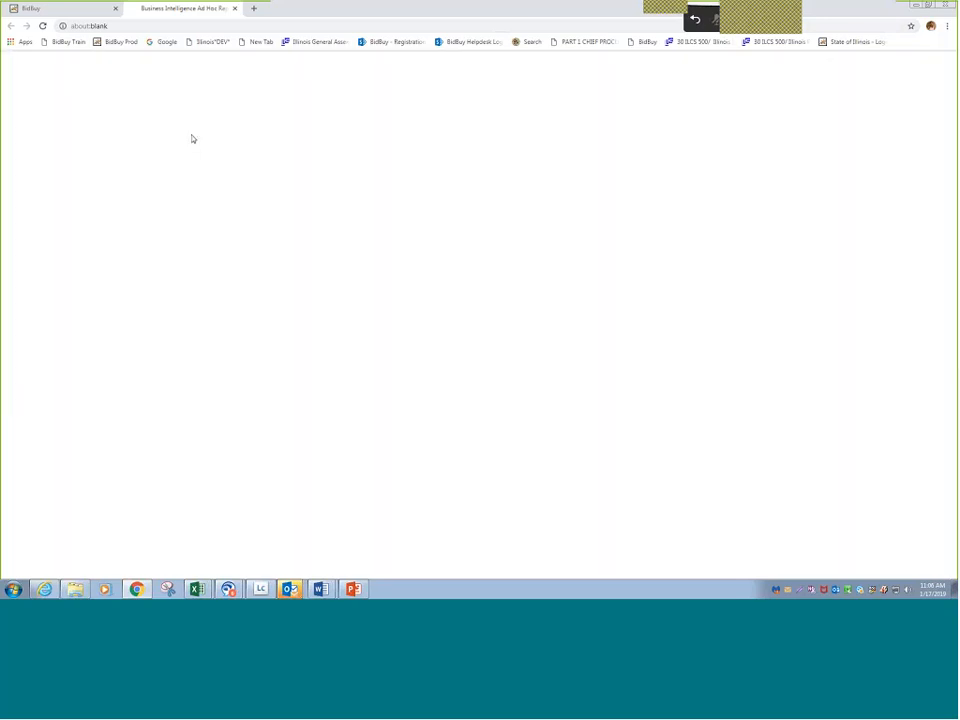
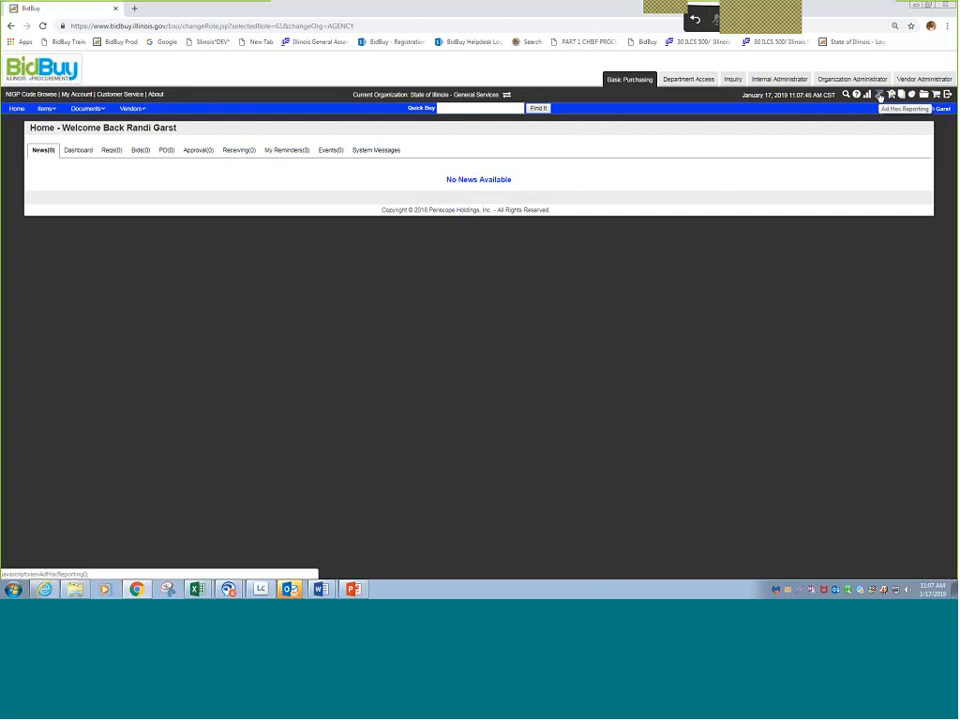
- Start a new ad hoc report from All Documents Domain - Header Level under Public > BuySpeed > Ad Hoc > Domains
click(879, 95)
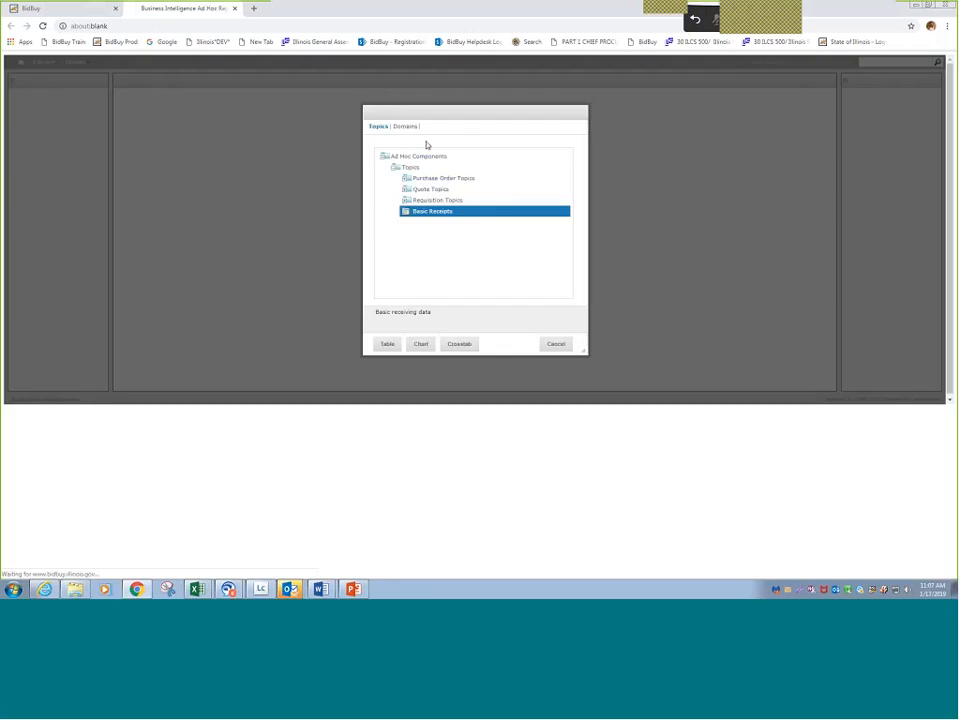
click(405, 130)
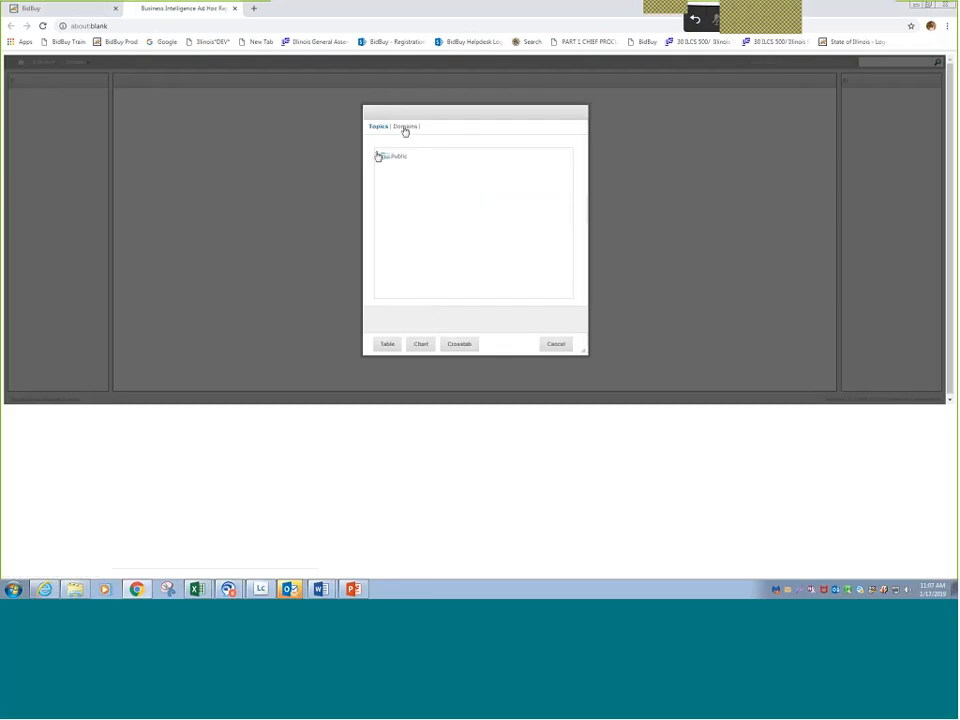
click(379, 156)
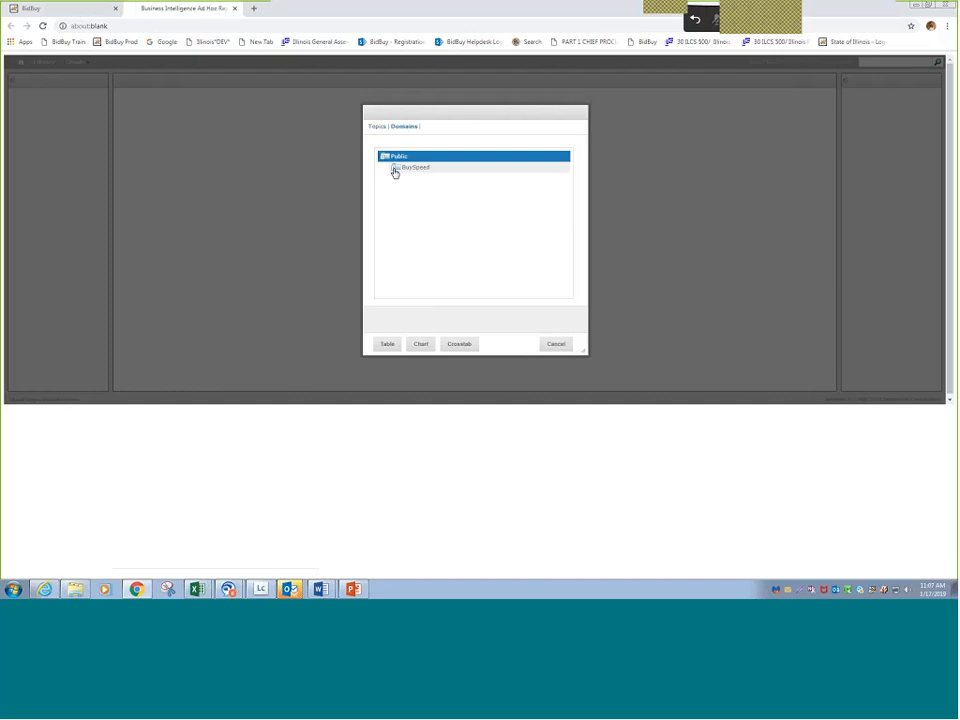
click(395, 170)
click(406, 180)
click(418, 190)
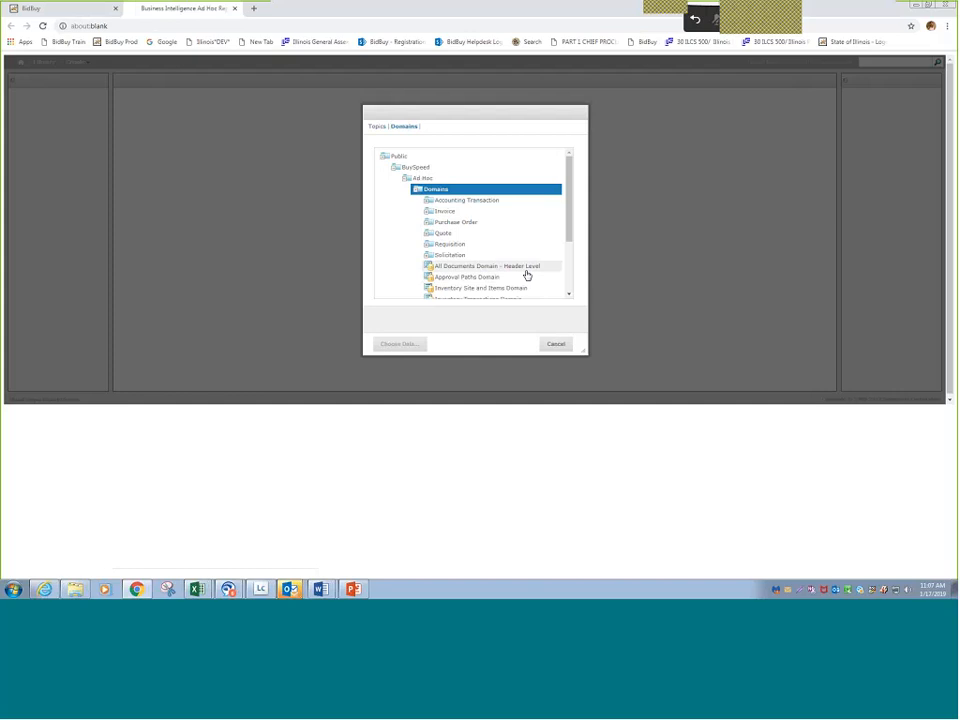
click(527, 275)
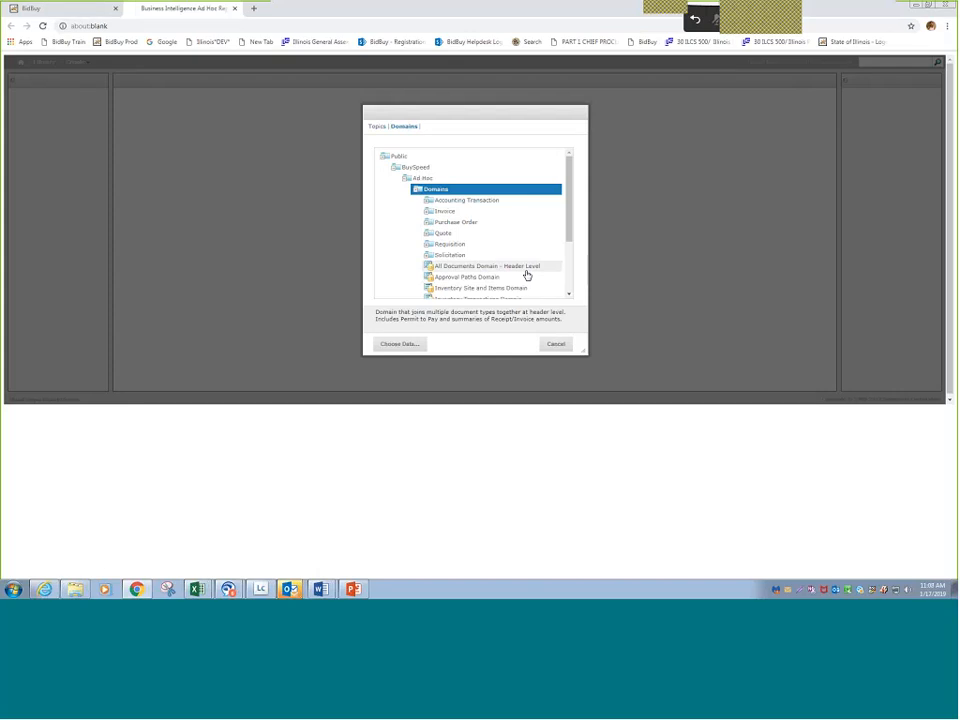
click(401, 347)
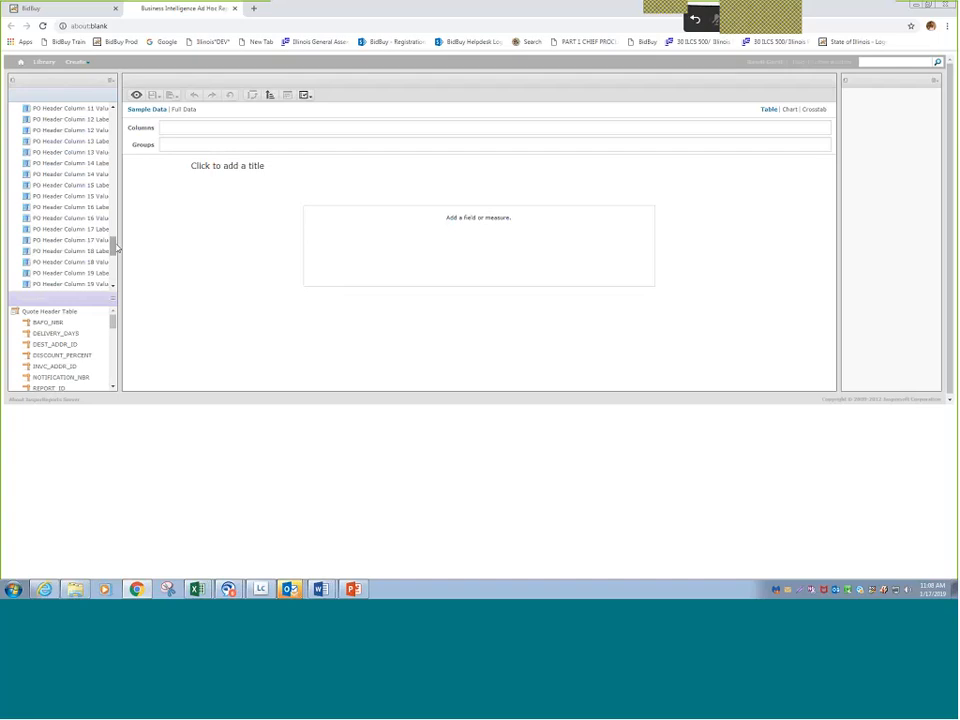
- Expand the Bid Header Table and the Req Header Custom Columns in the list of available fields
drag(116, 247, 114, 119)
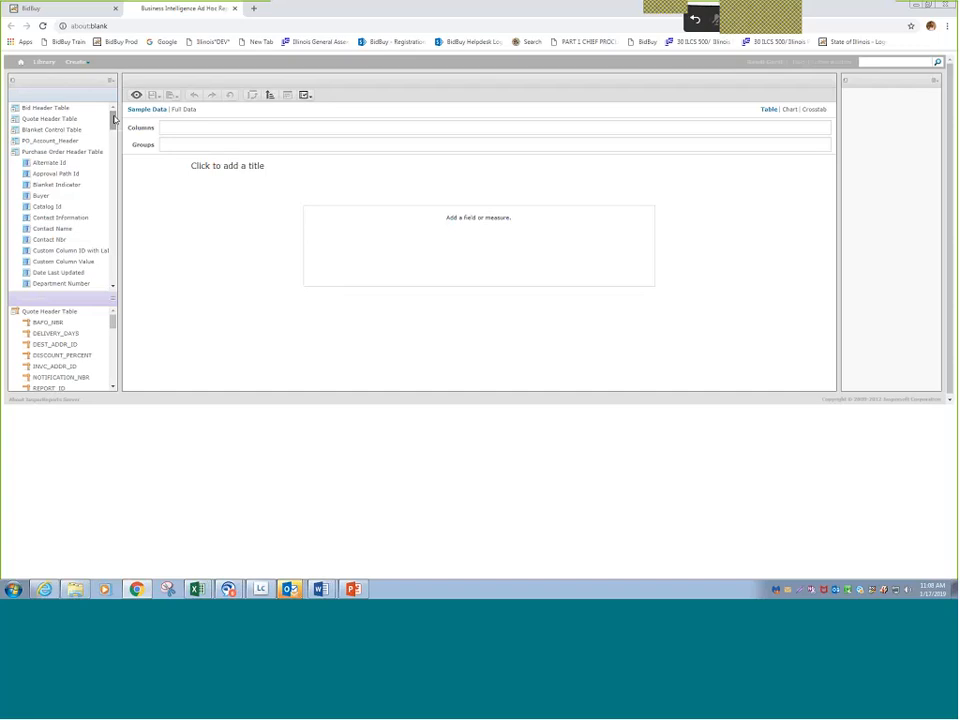
click(15, 110)
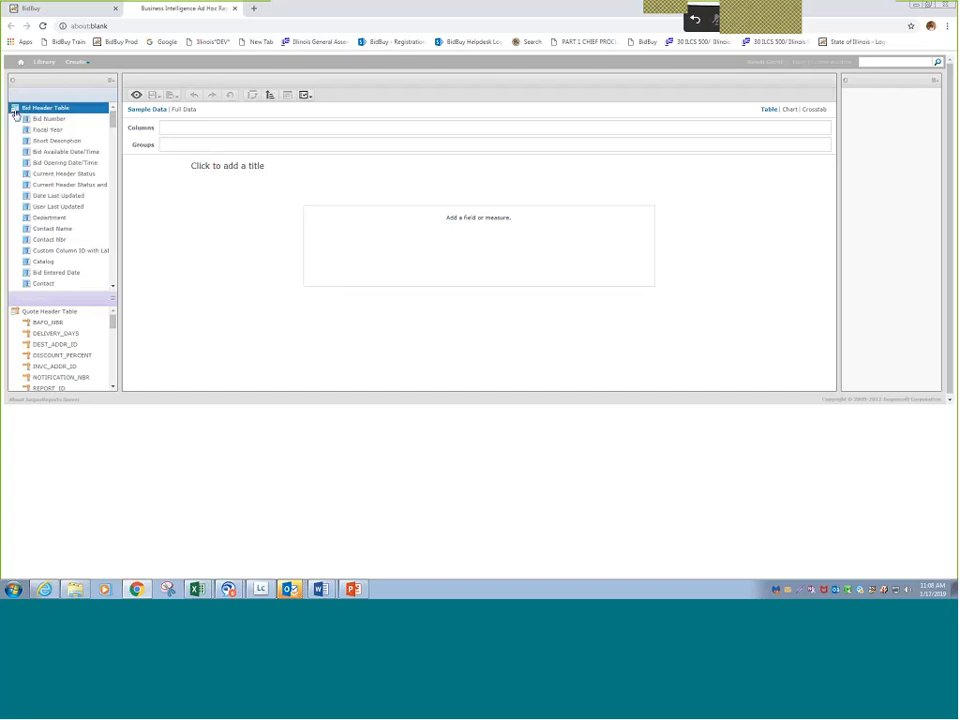
drag(113, 120, 140, 293)
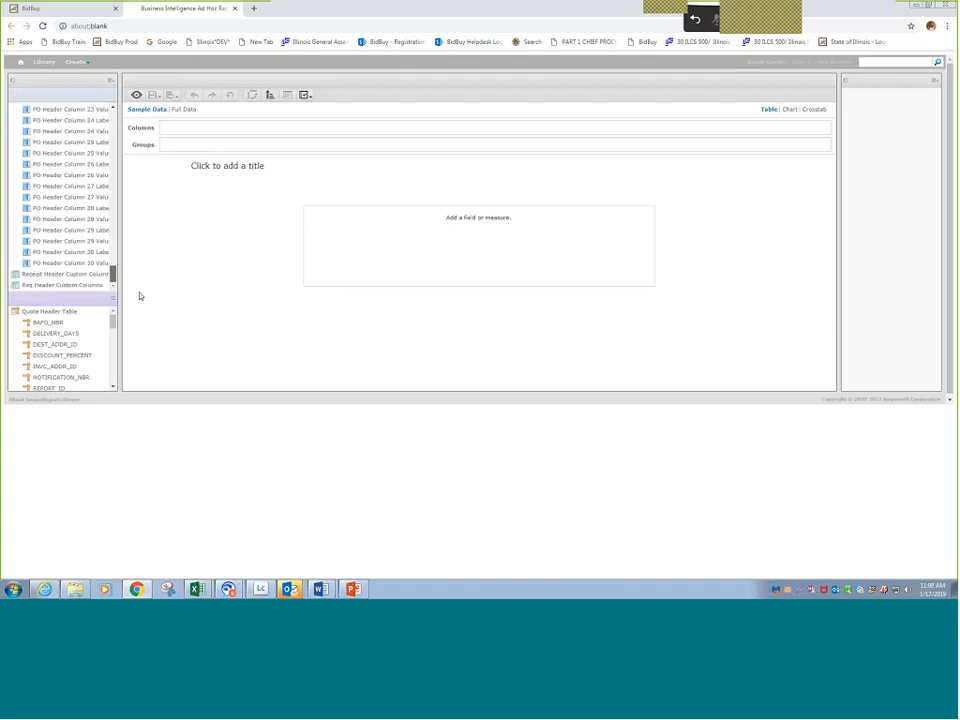
click(15, 286)
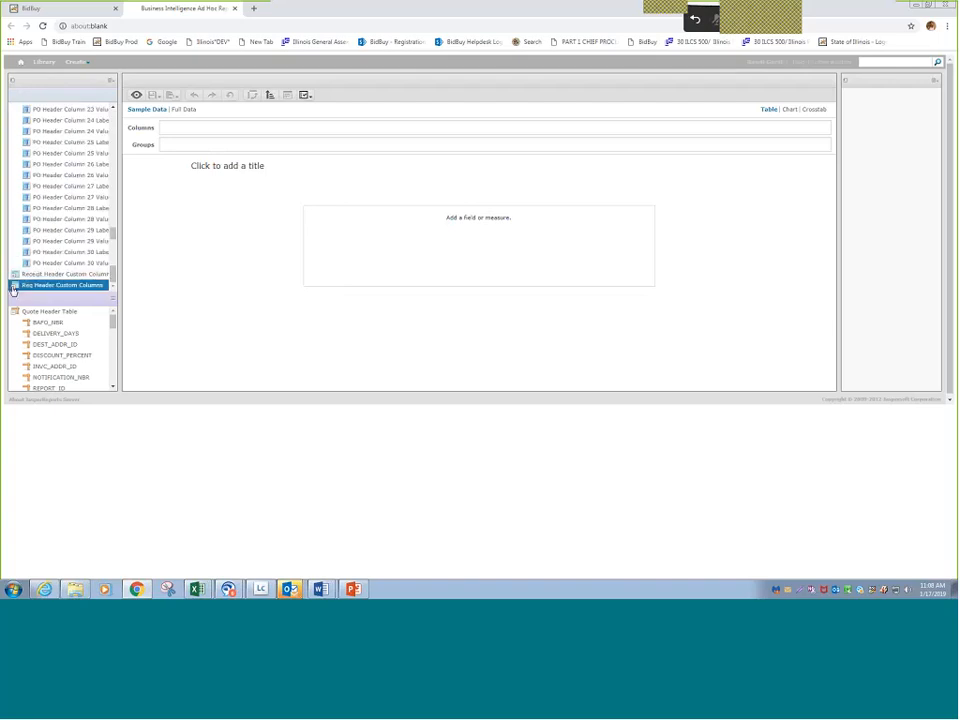
drag(114, 236, 115, 111)
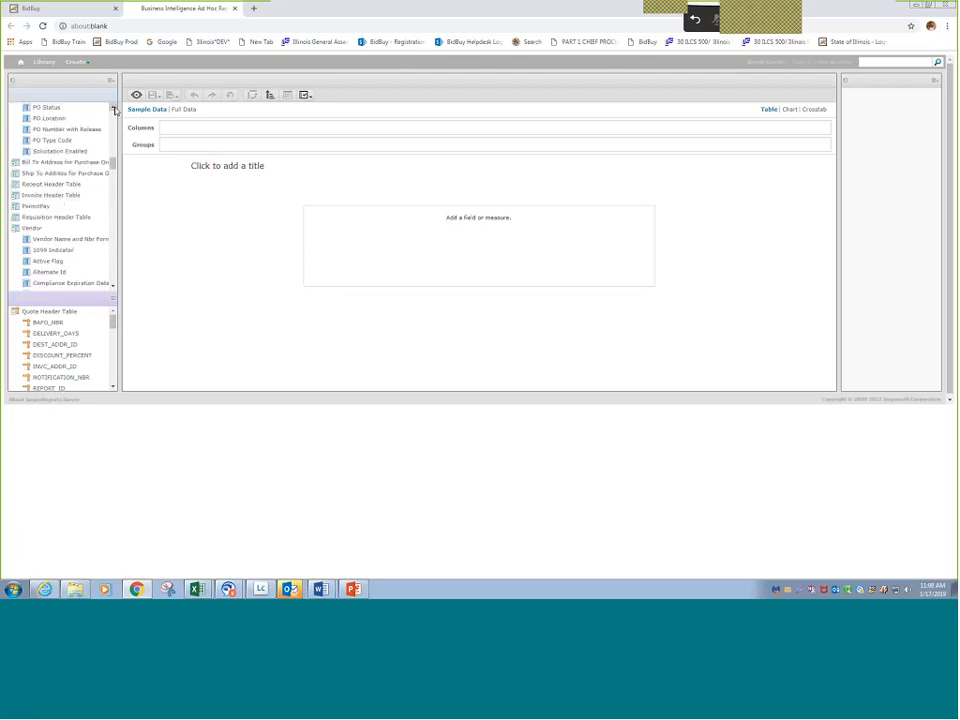
- Expand the Requisition Header Table and add its REQ_NBR field as the first report column
click(15, 223)
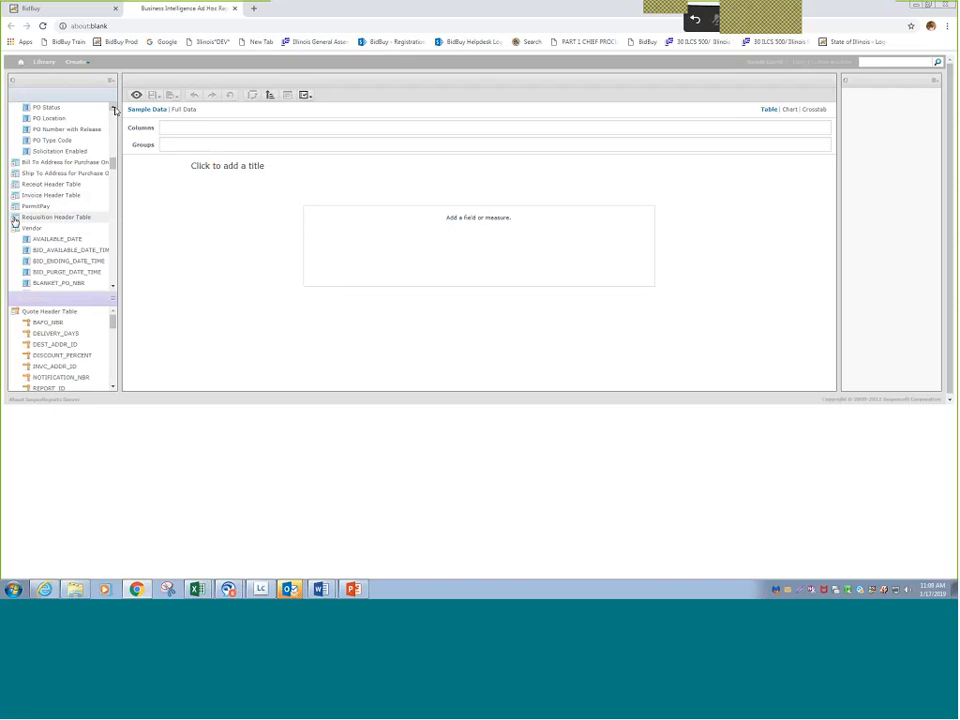
click(114, 289)
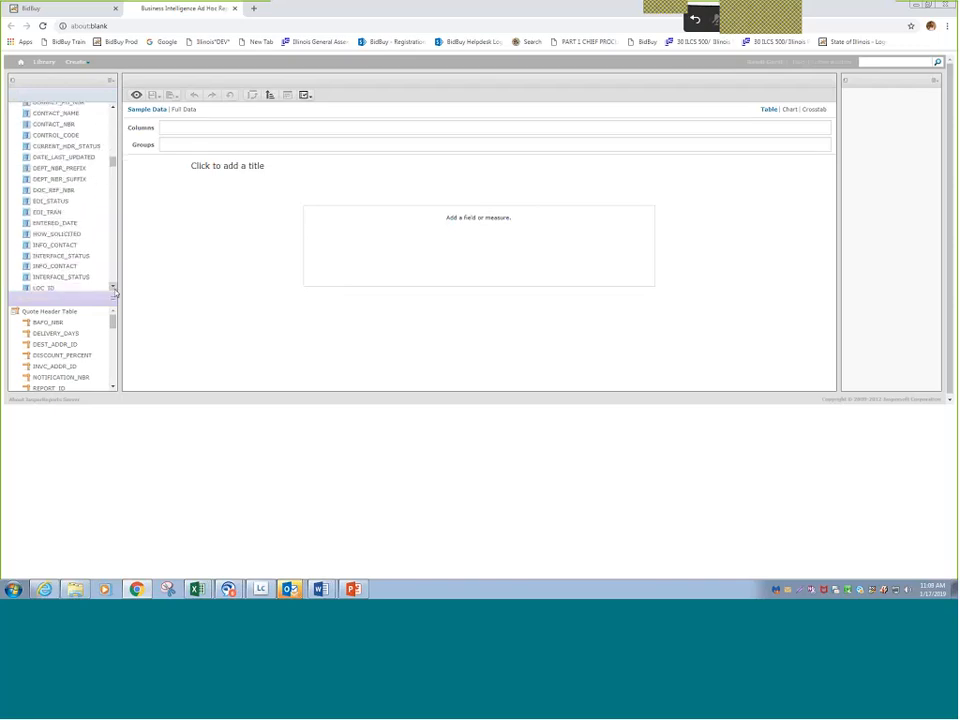
click(114, 289)
click(114, 289)
click(114, 289)
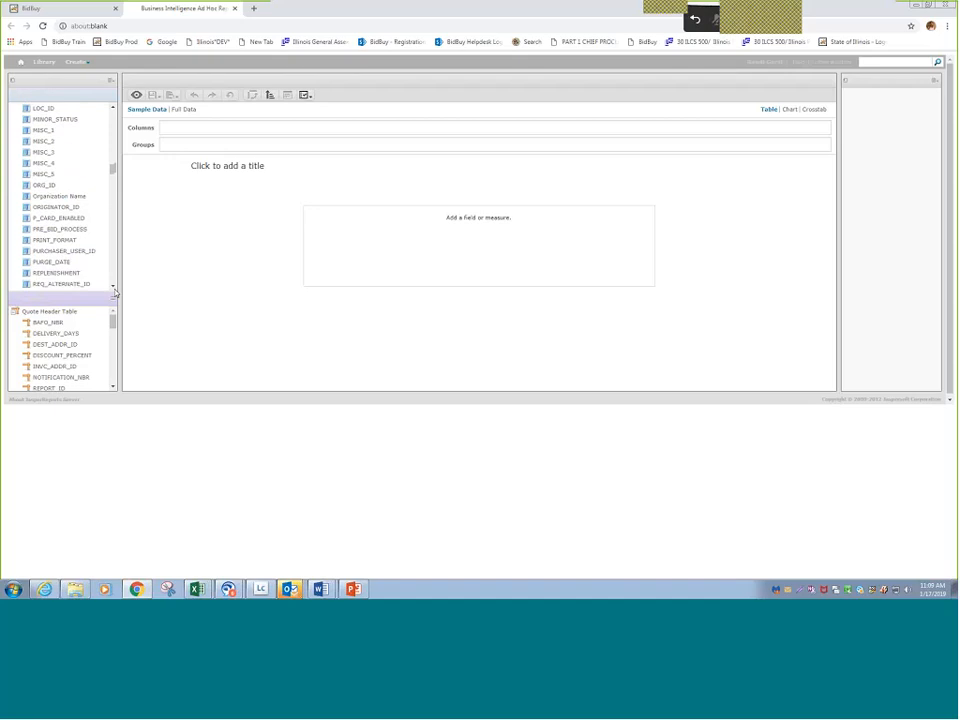
click(114, 289)
click(114, 289)
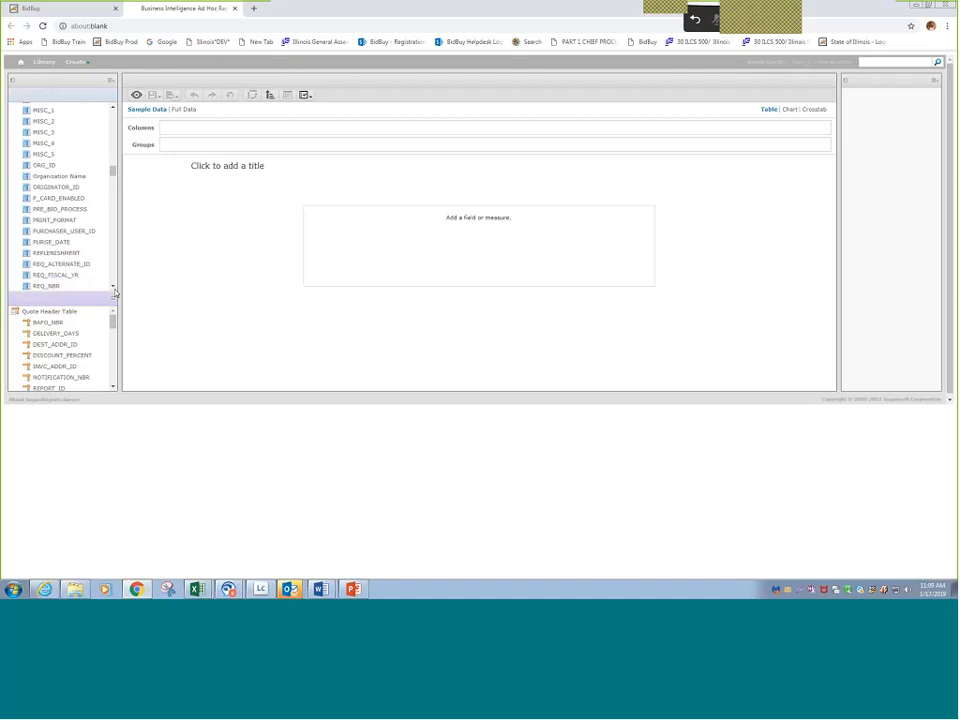
click(44, 266)
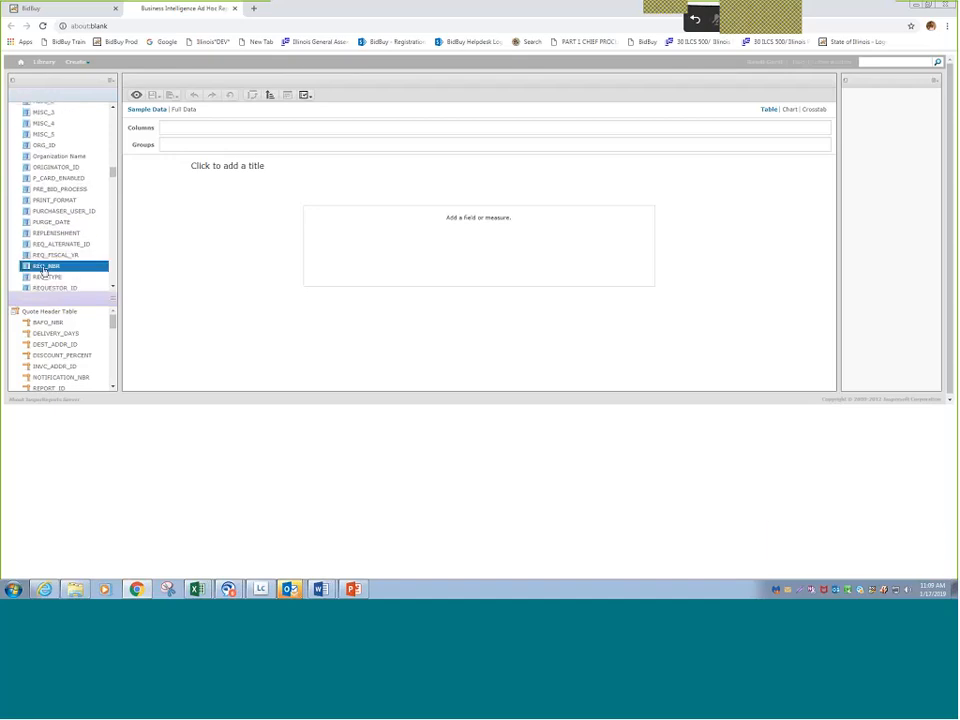
double_click(44, 271)
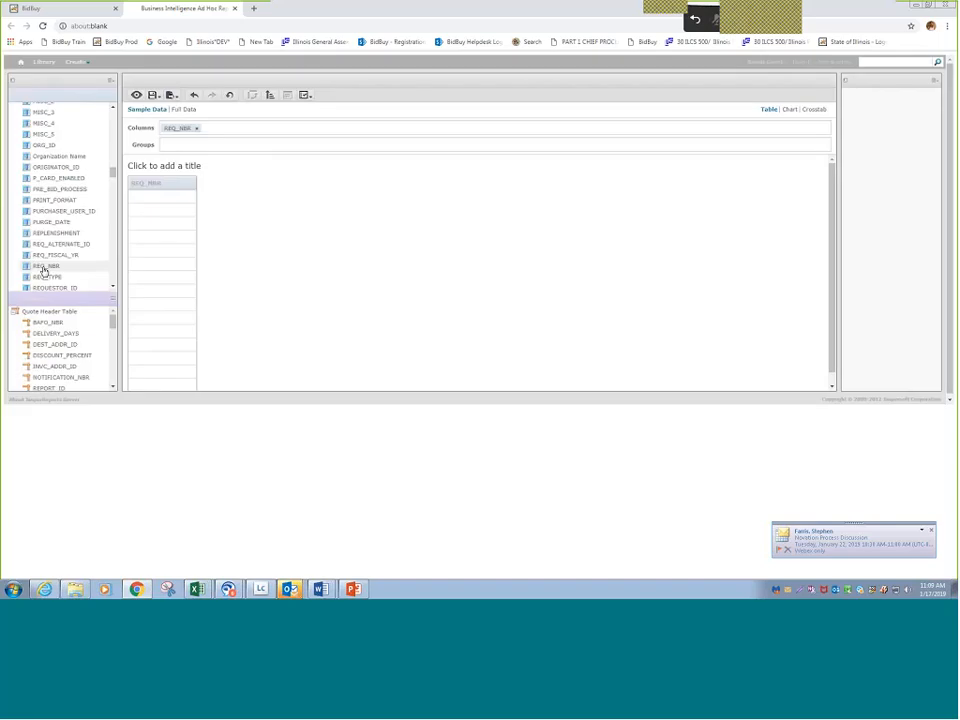
- Add Bid Number from the Bid Header Table and PO Nbr from the Purchase Order Header Table as columns
drag(113, 172, 79, 119)
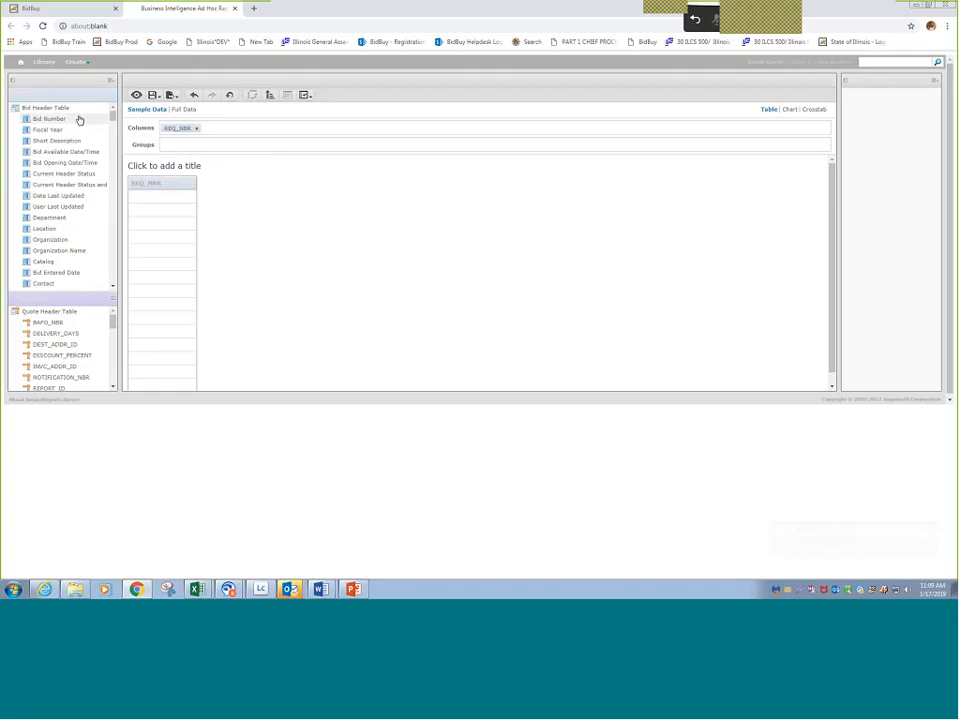
double_click(64, 121)
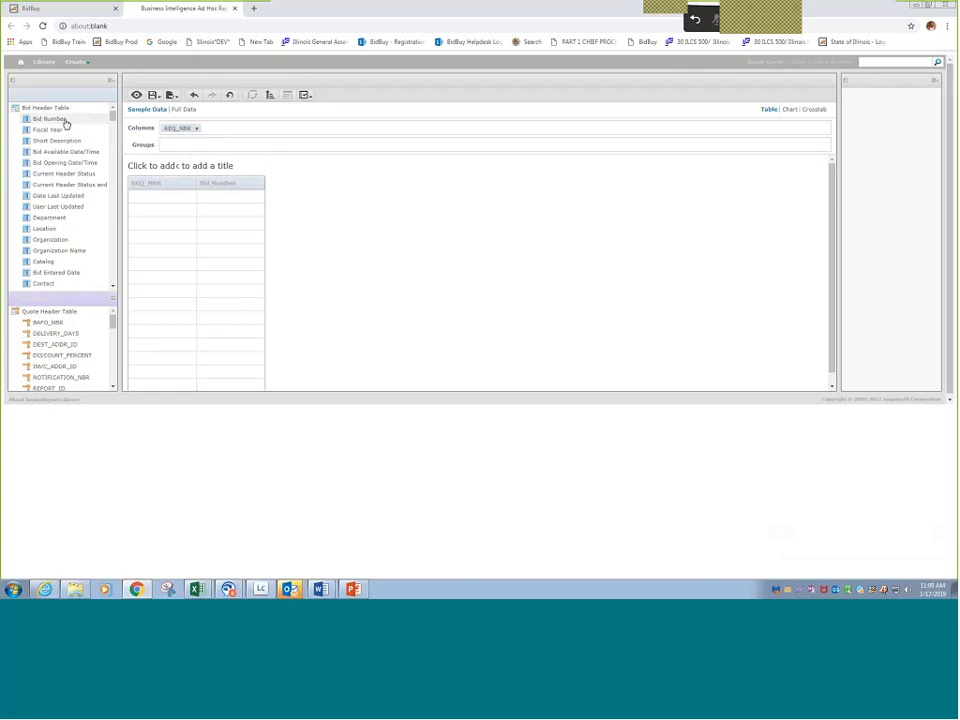
drag(113, 117, 121, 155)
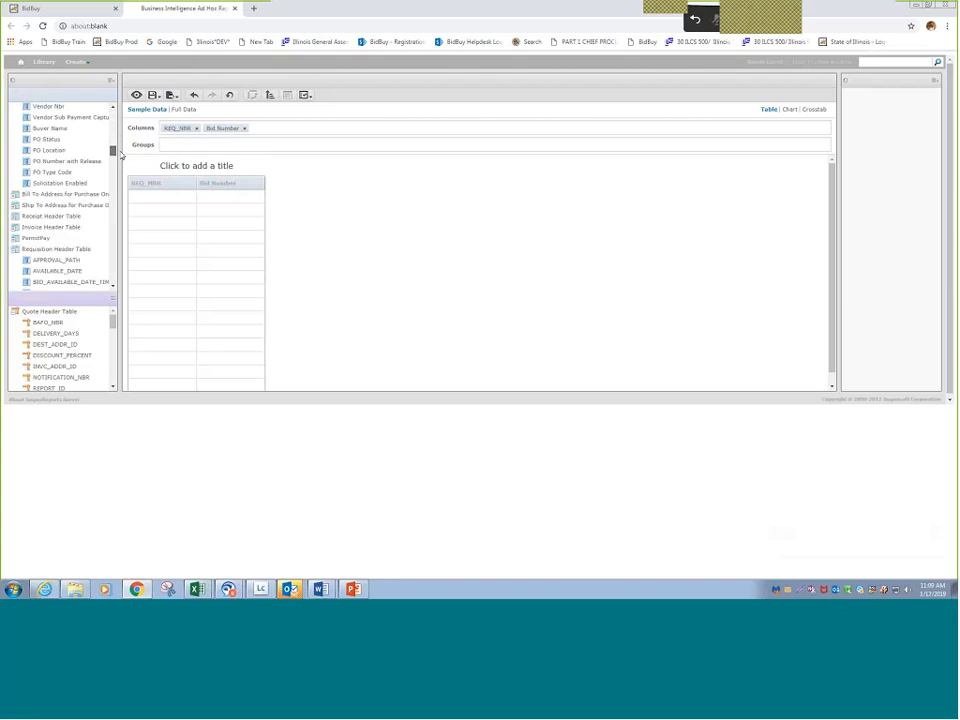
click(113, 111)
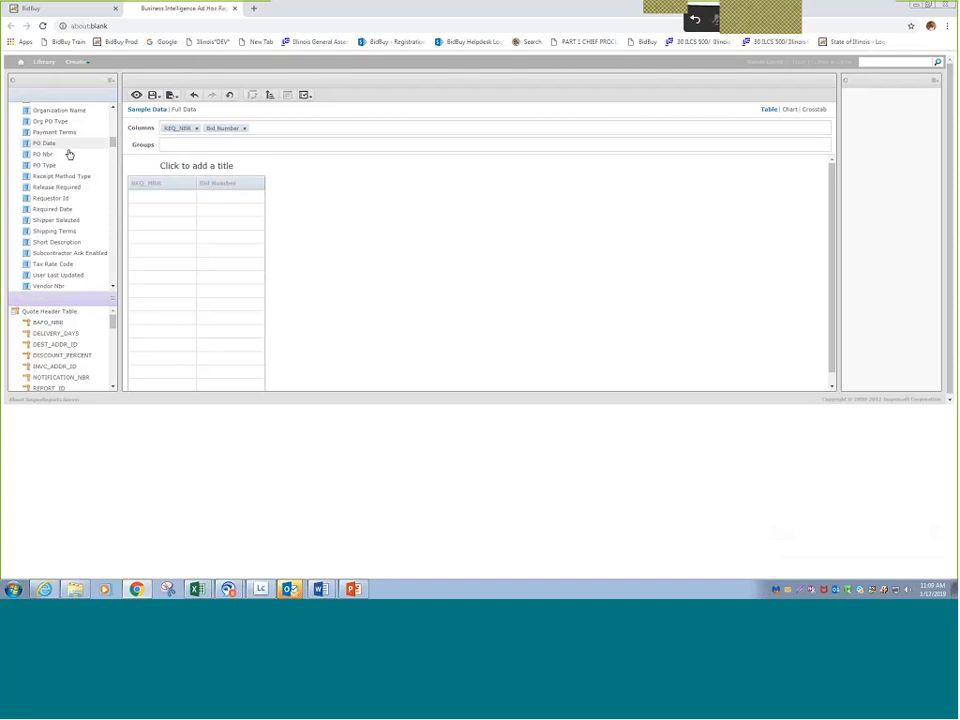
drag(69, 154, 164, 183)
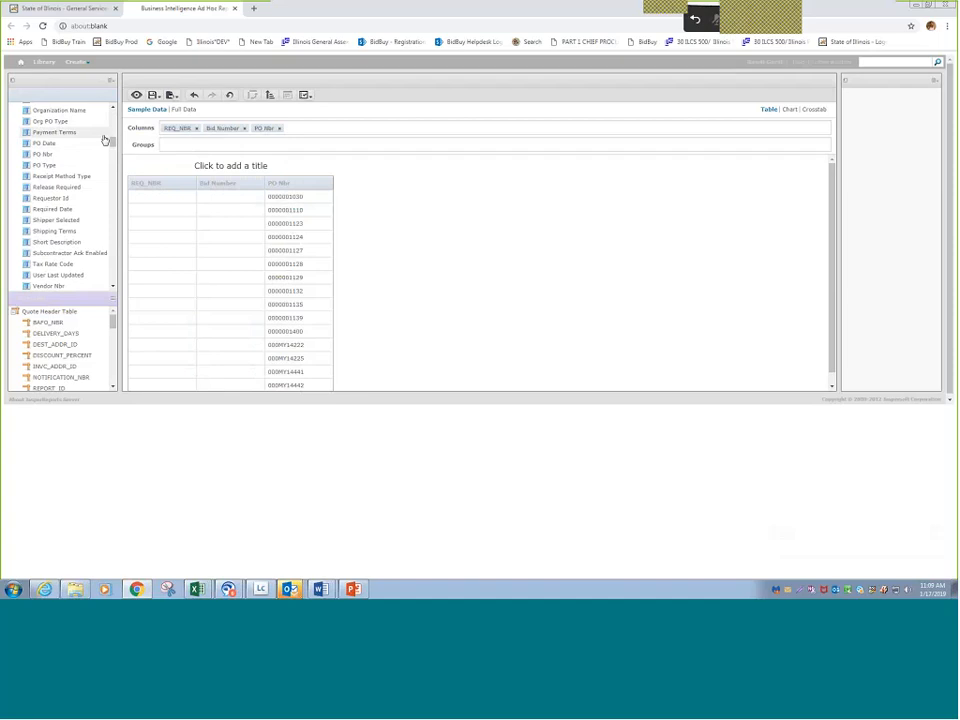
- Add the purchase order's Org Id as a column and place the requisition's ORG_ID directly after REQ_NBR
scroll(112, 111, up, 2)
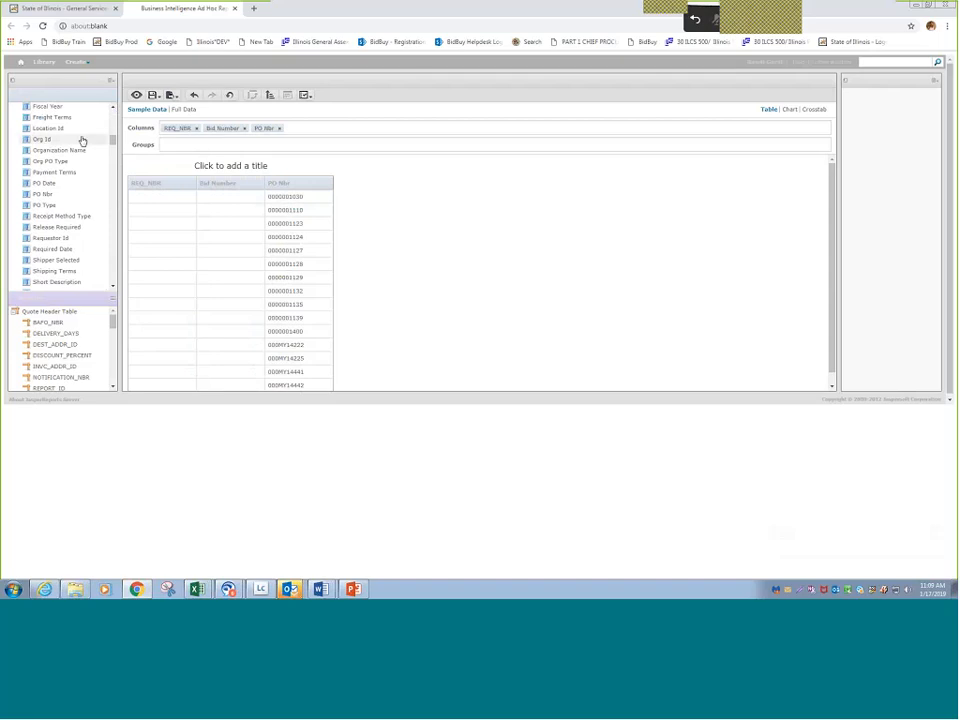
drag(82, 141, 392, 223)
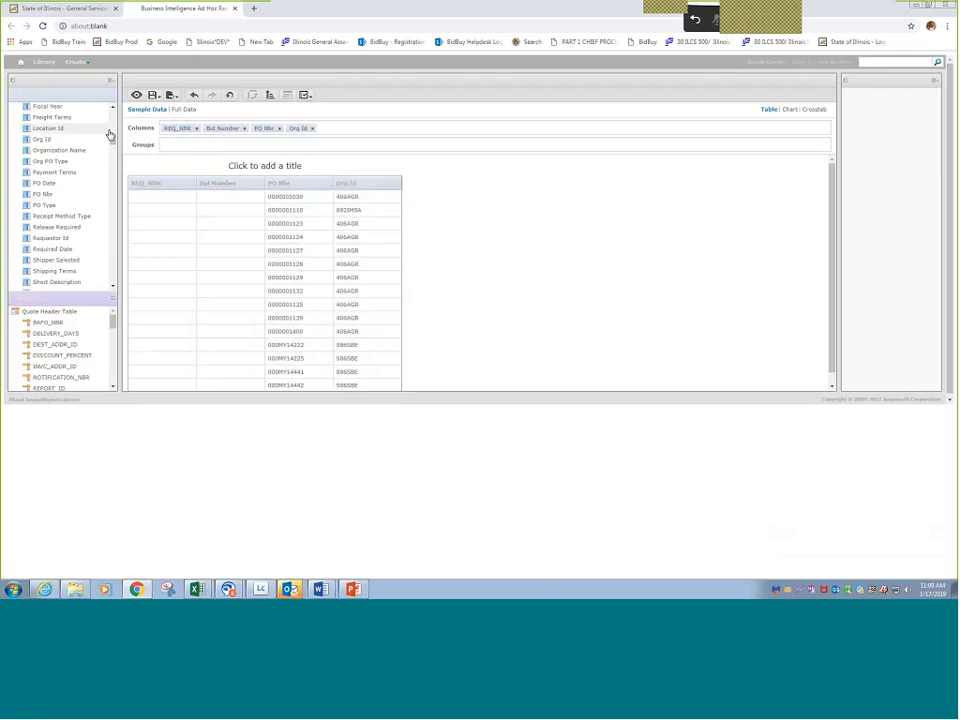
drag(111, 135, 112, 166)
click(113, 286)
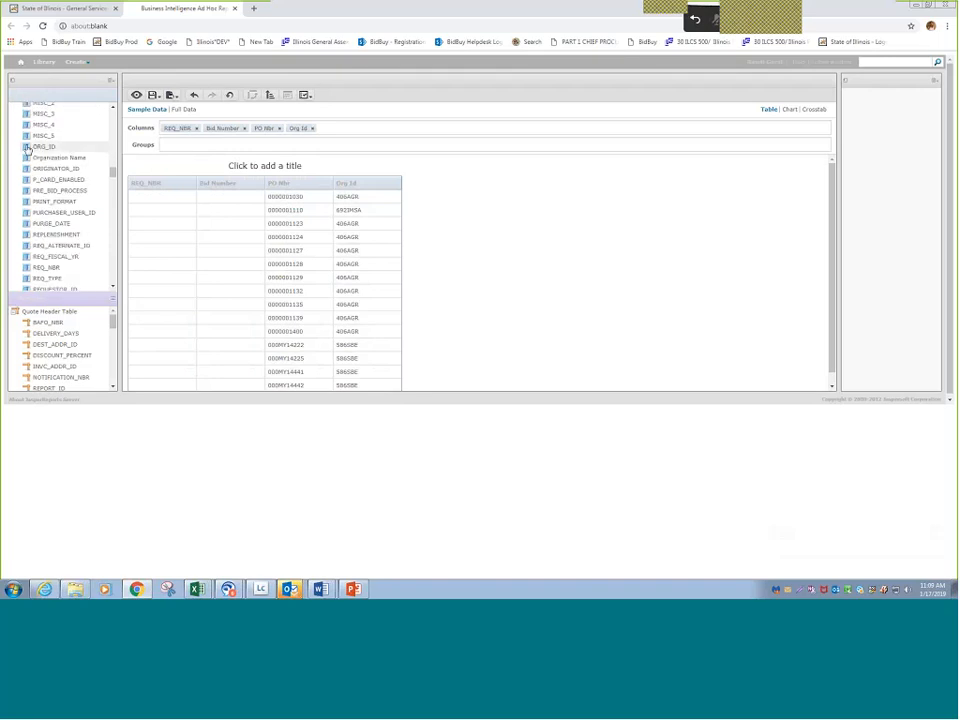
drag(28, 148, 350, 214)
drag(334, 128, 206, 128)
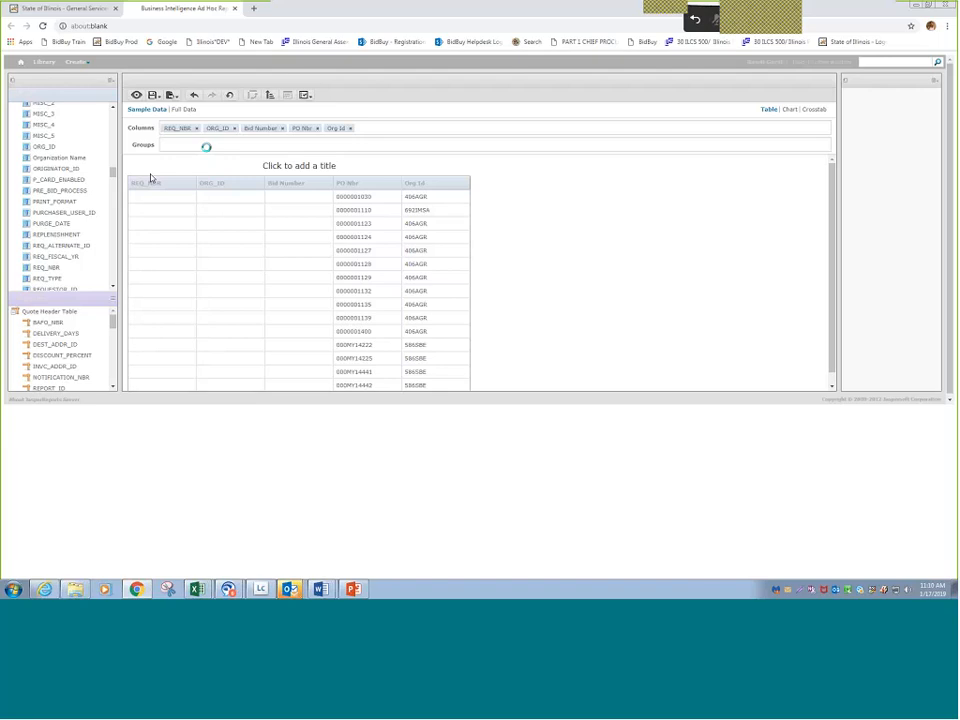
- Add Organization from the Bid Header Table as a column and place it directly after Bid Number
drag(113, 172, 117, 108)
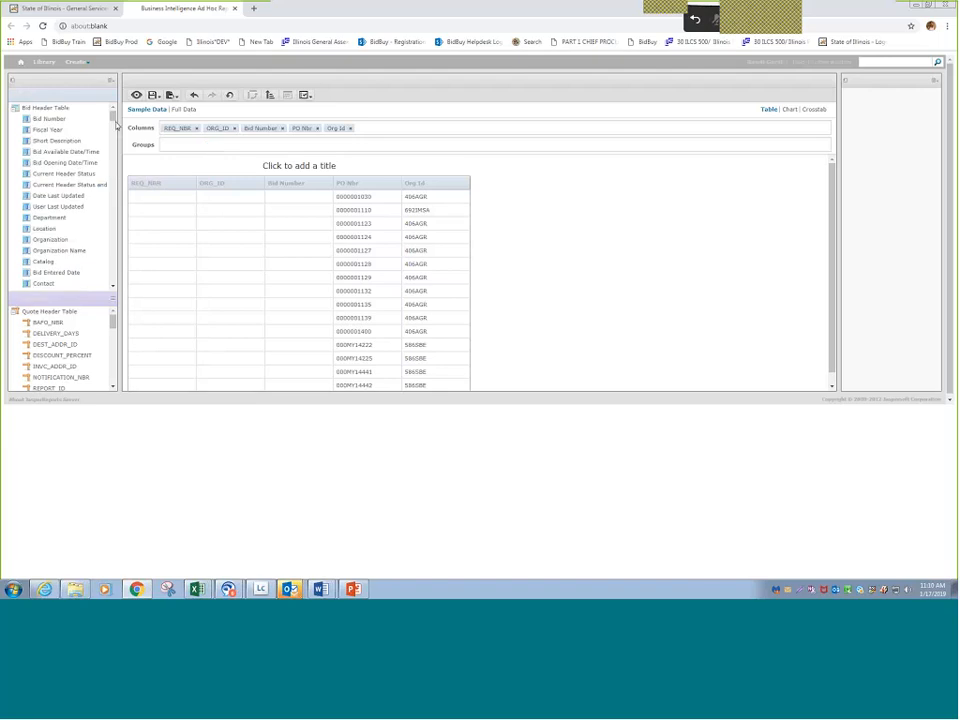
click(113, 287)
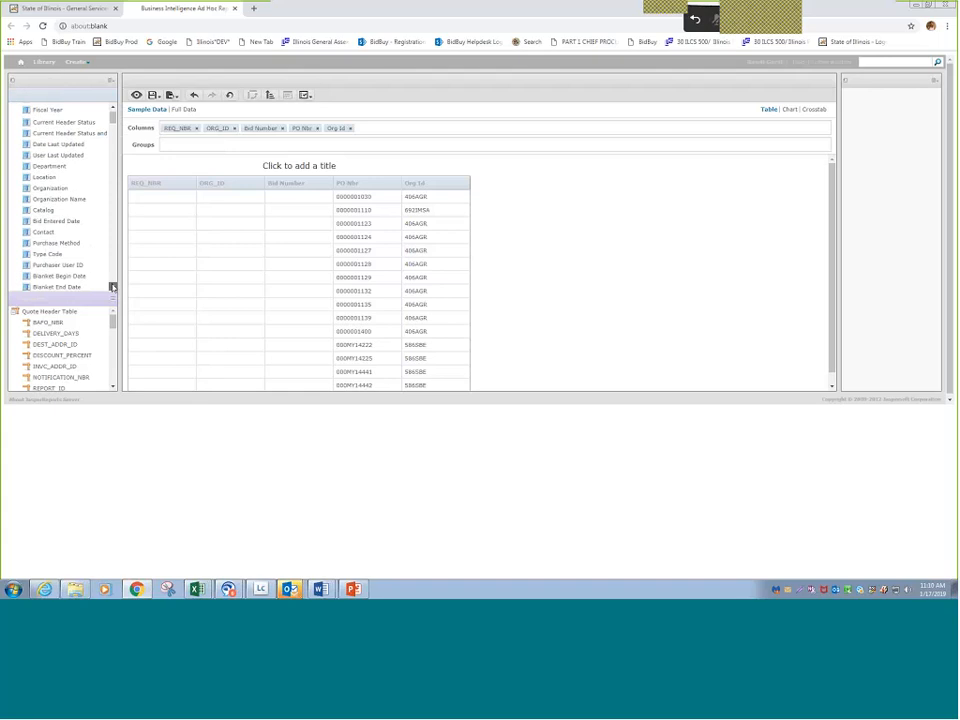
click(113, 287)
click(113, 287)
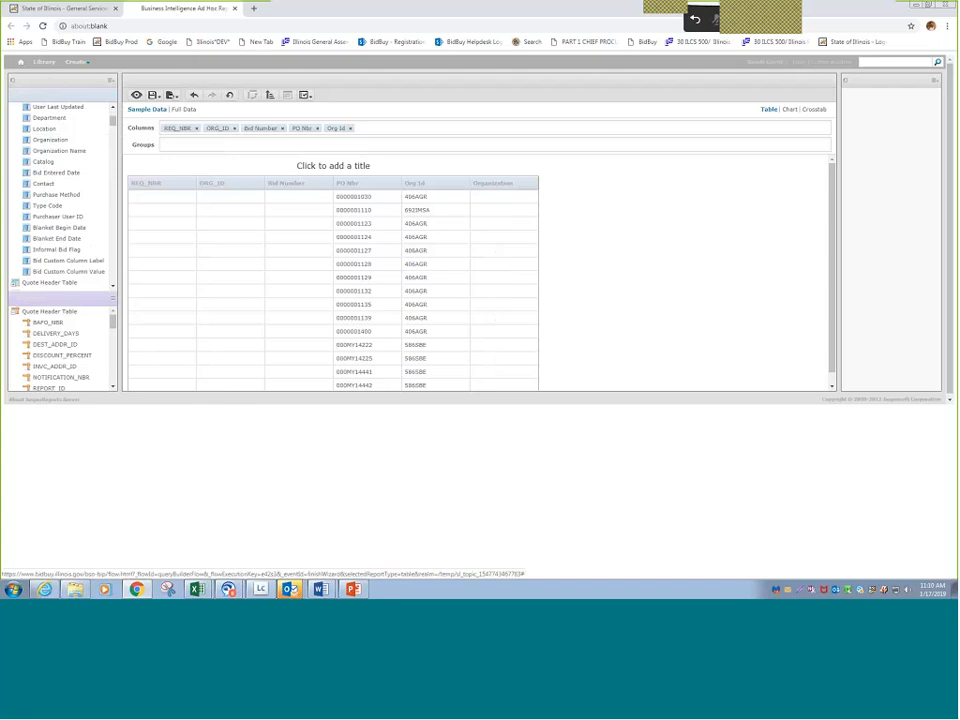
drag(366, 128, 299, 129)
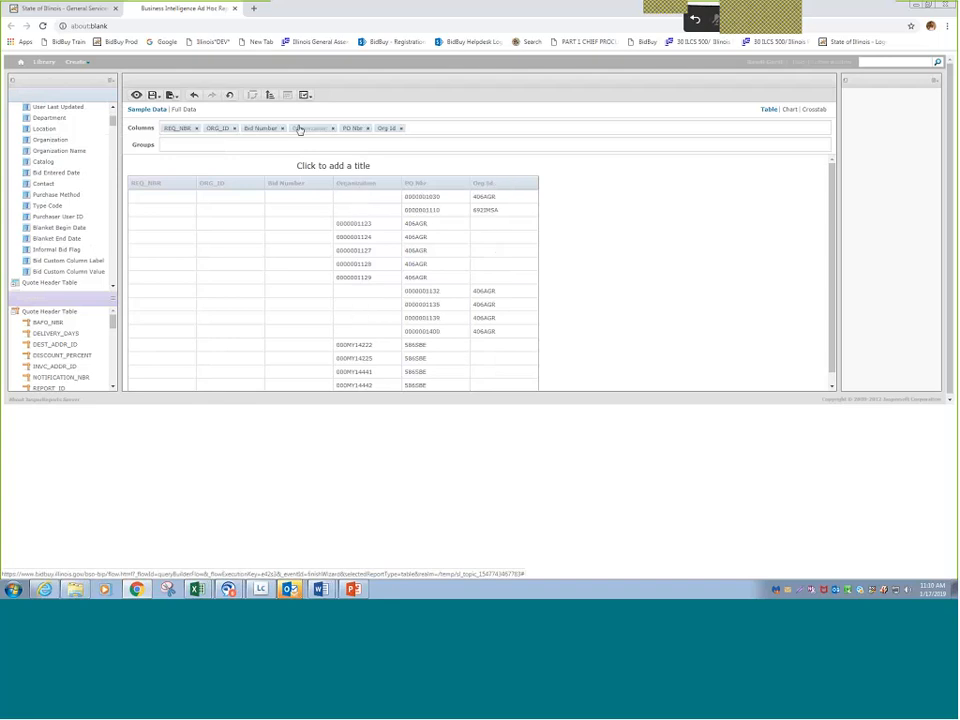
- Create a filter on the purchase order's Org Id column, try 416CMS, and set the filter to 402AGE
click(386, 130)
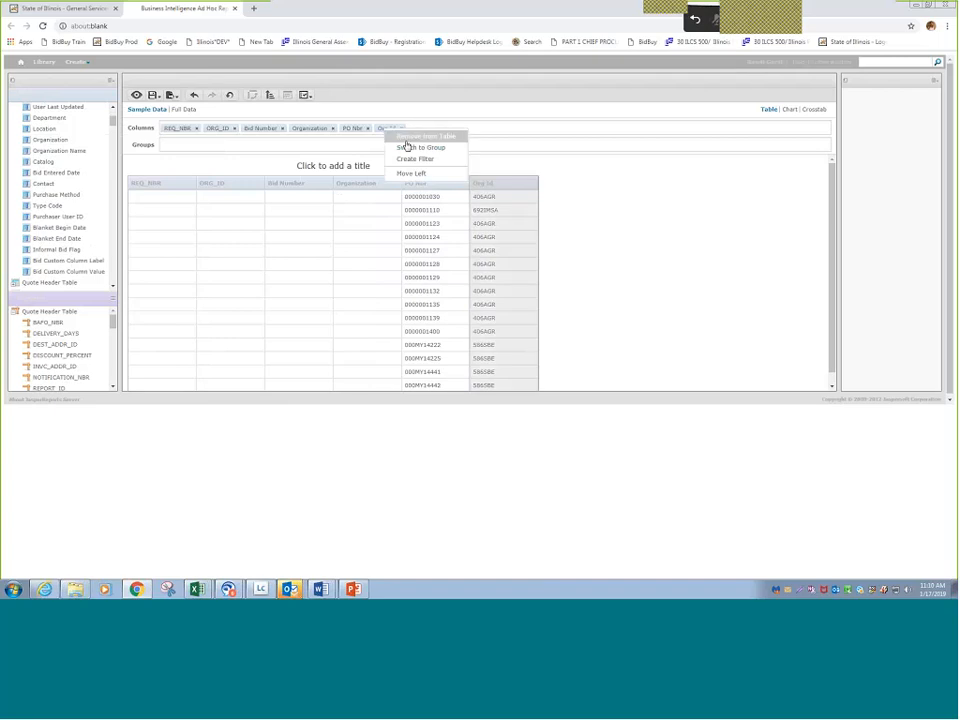
click(415, 160)
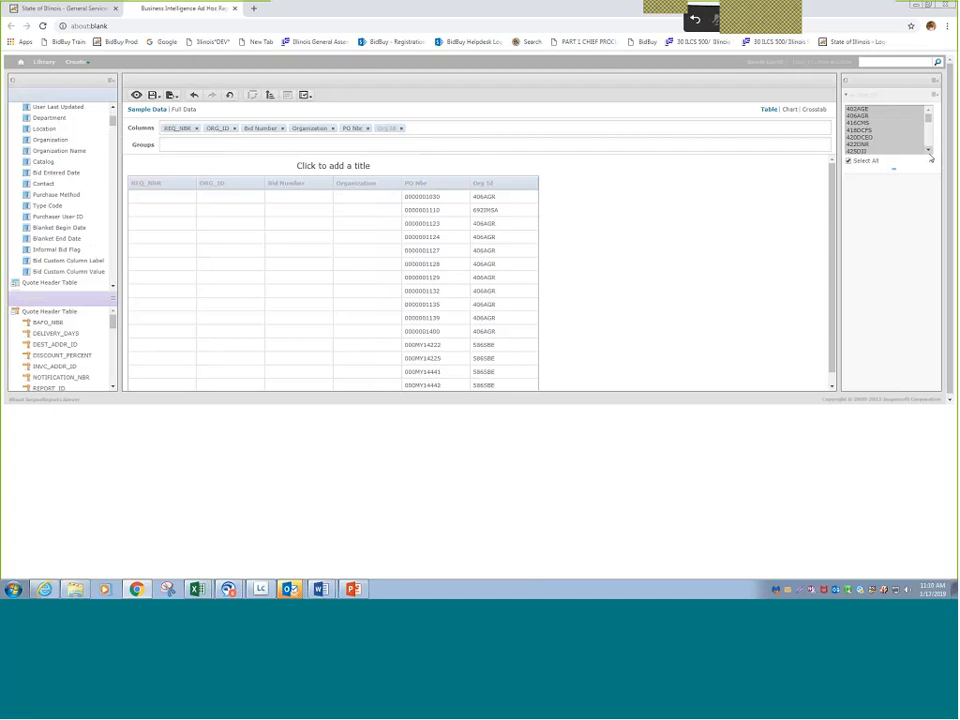
click(858, 123)
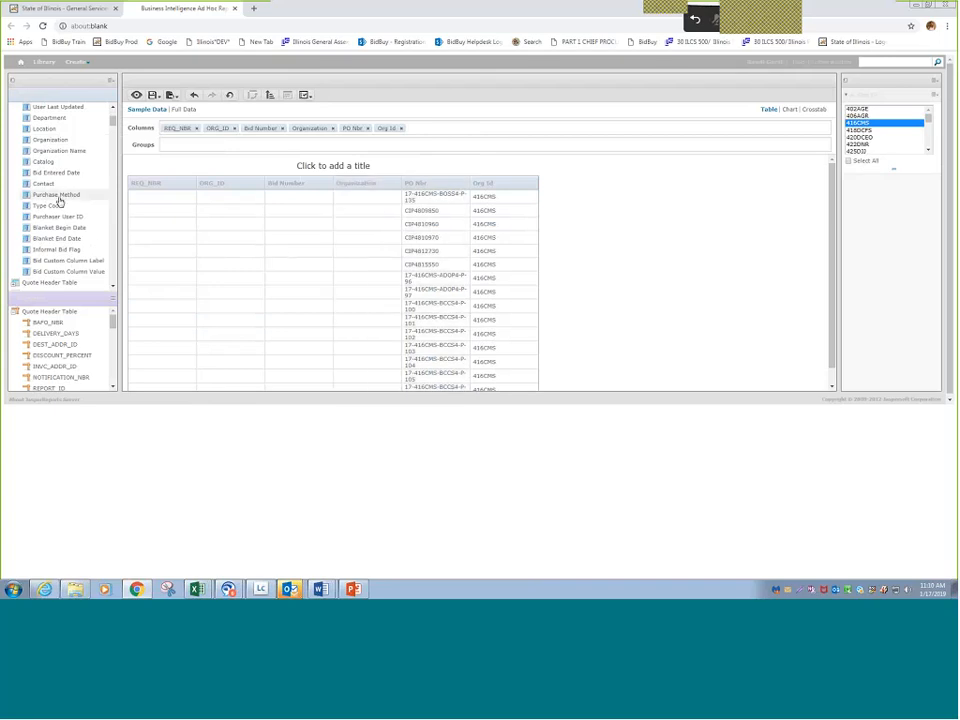
scroll(347, 303, down, 1)
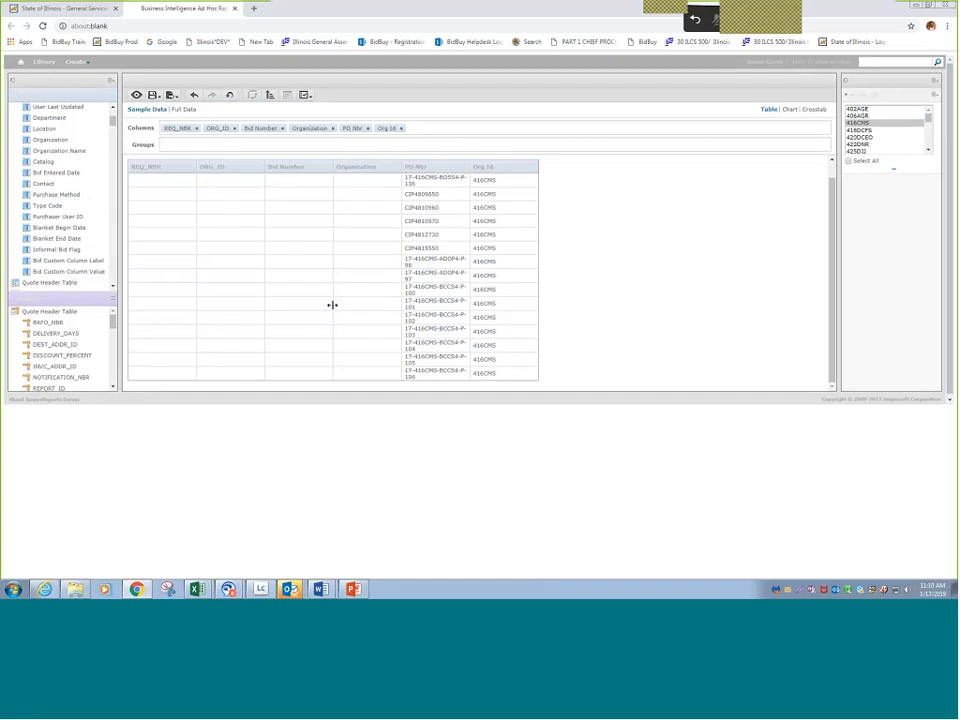
click(872, 109)
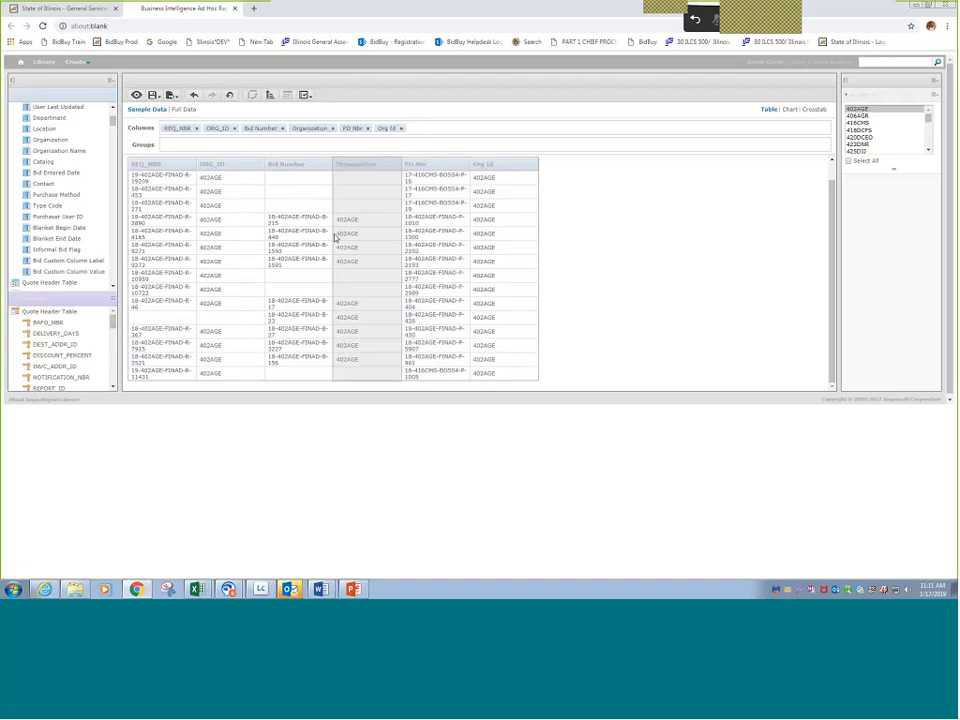
- Add Release Nbr from the purchase order measures as a column and place it directly after PO Nbr
drag(113, 318, 114, 354)
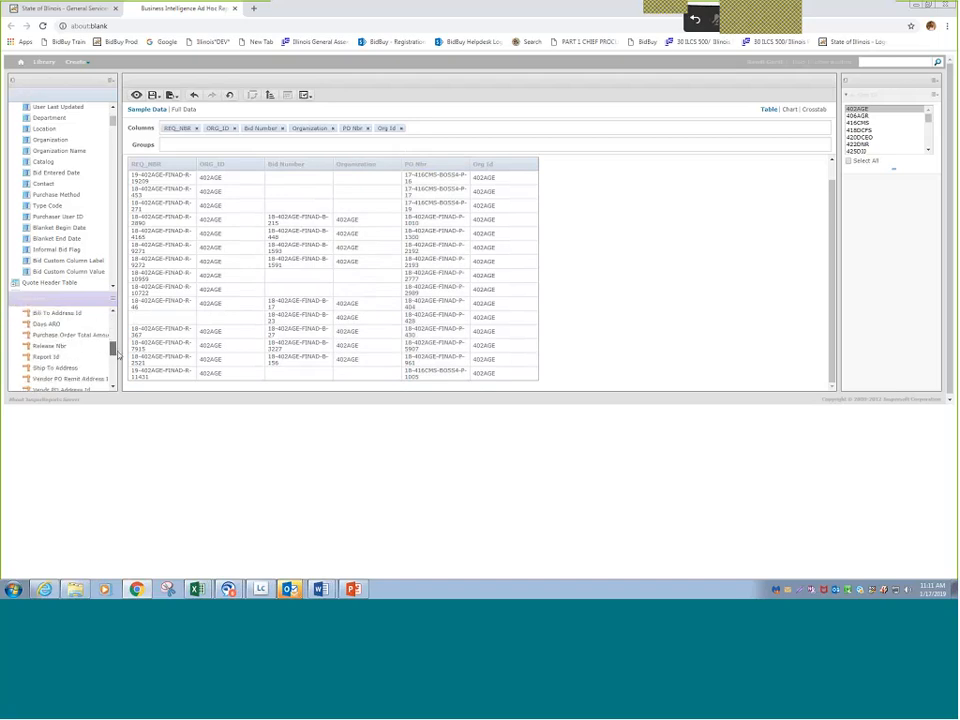
double_click(50, 346)
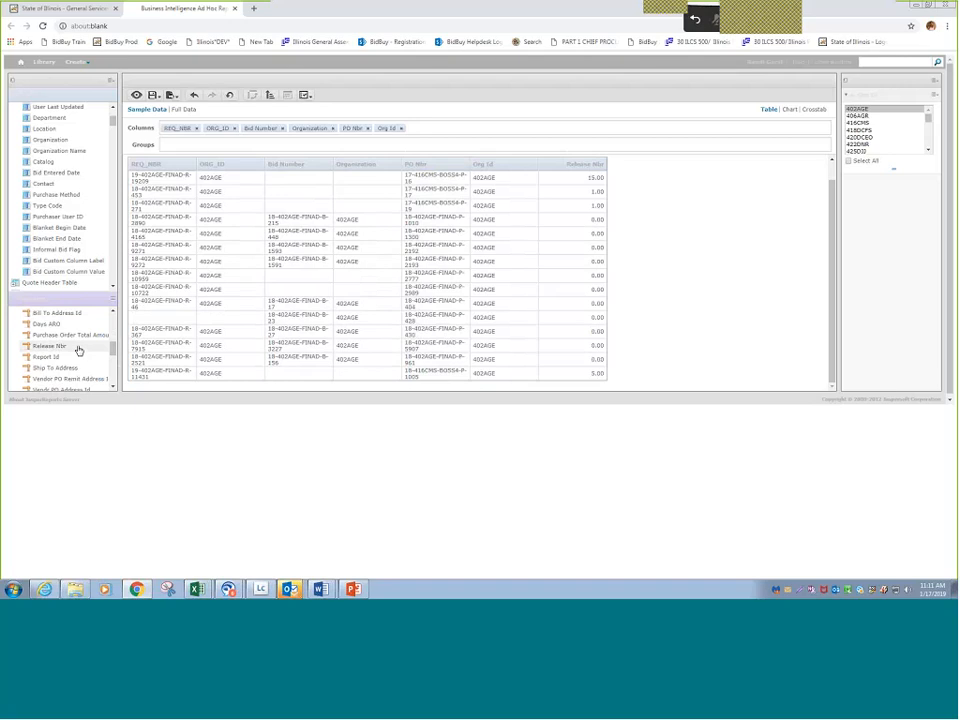
drag(431, 131, 387, 135)
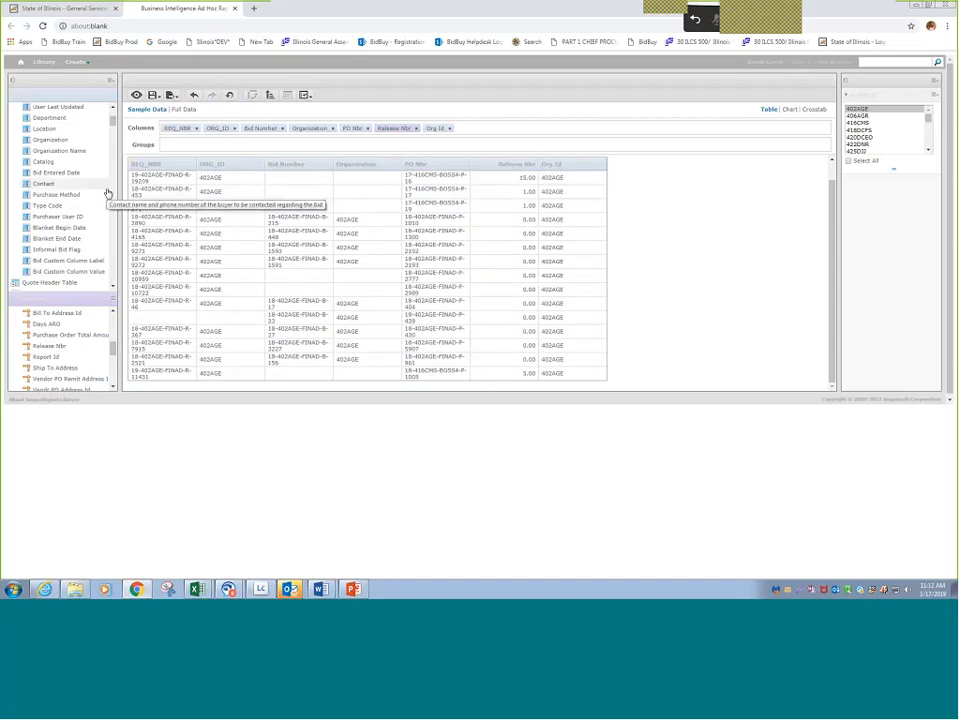
- Add PURCHASER_USER_ID from the Requisition Header Table as a column and place it directly after the requisition's ORG_ID
scroll(108, 193, up, 3)
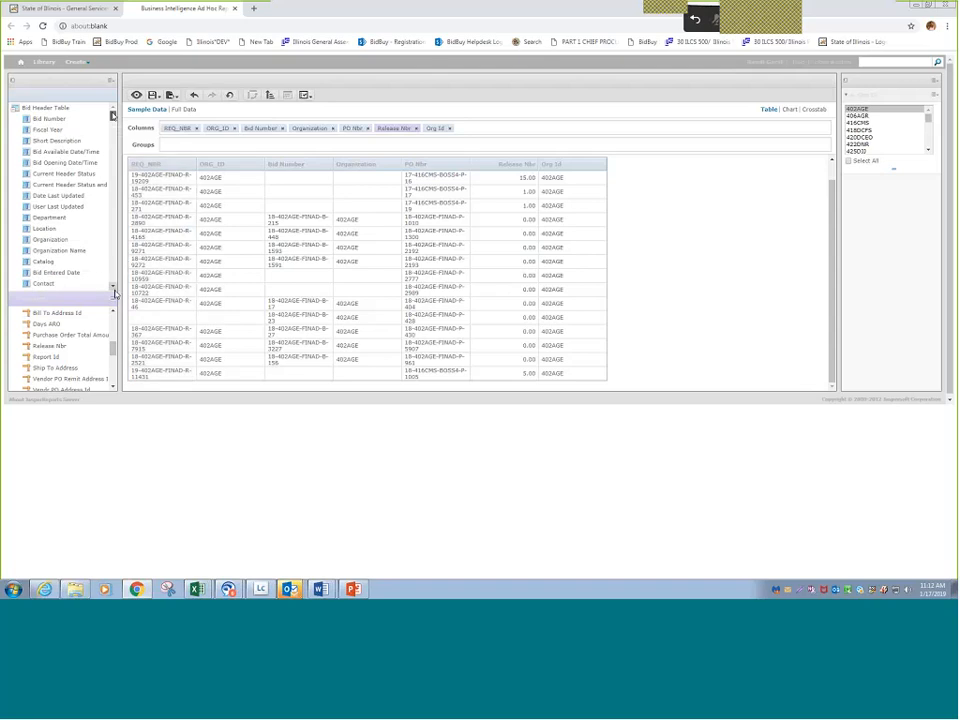
scroll(114, 292, down, 10)
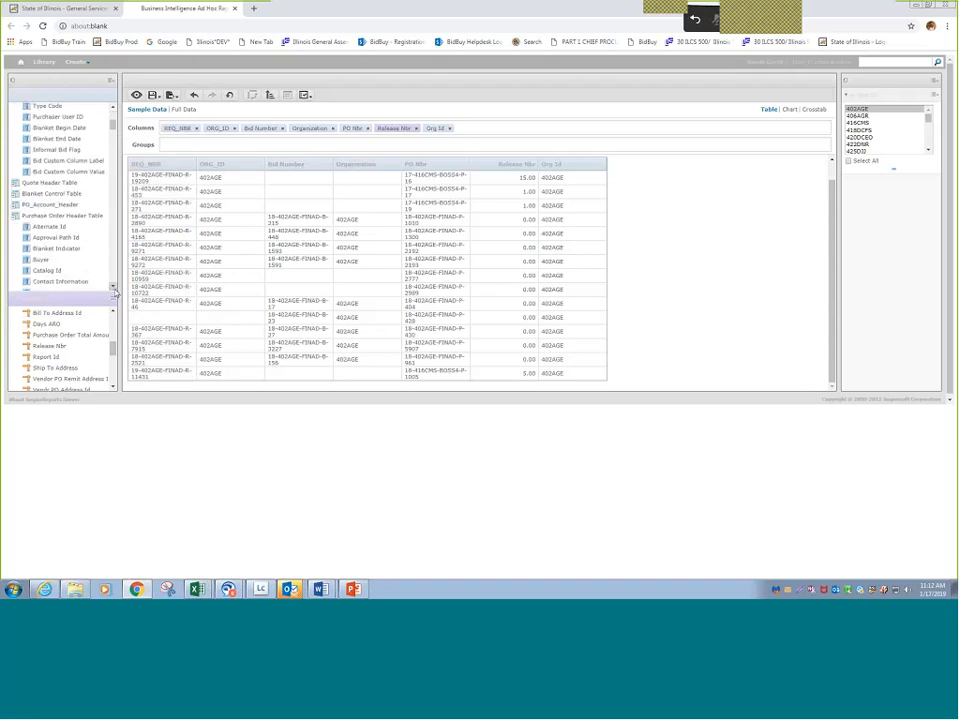
scroll(114, 292, down, 10)
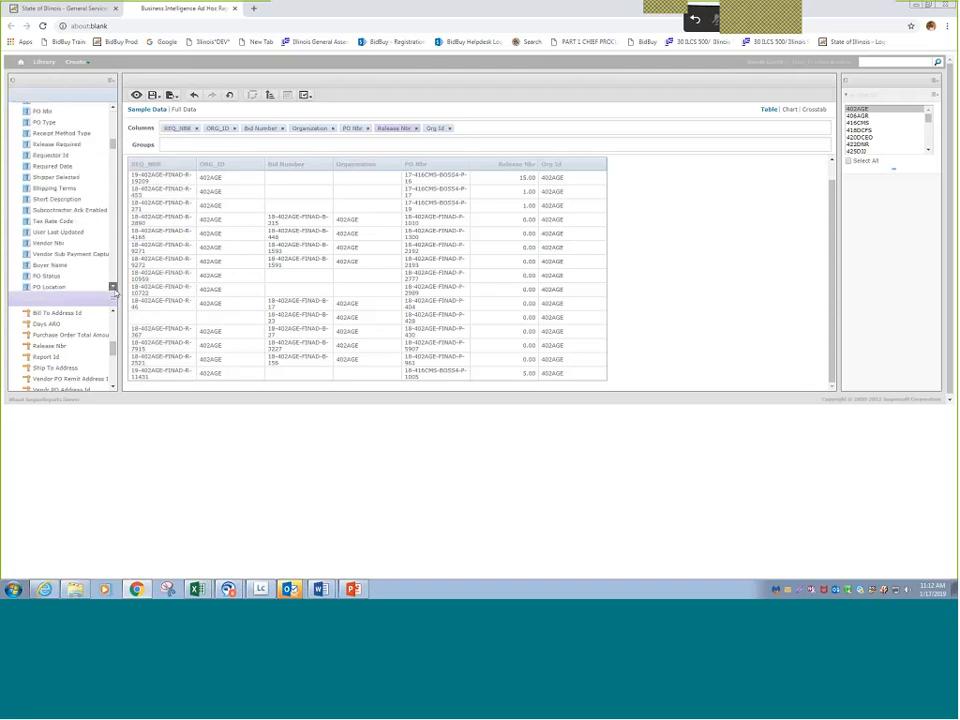
scroll(114, 291, down, 10)
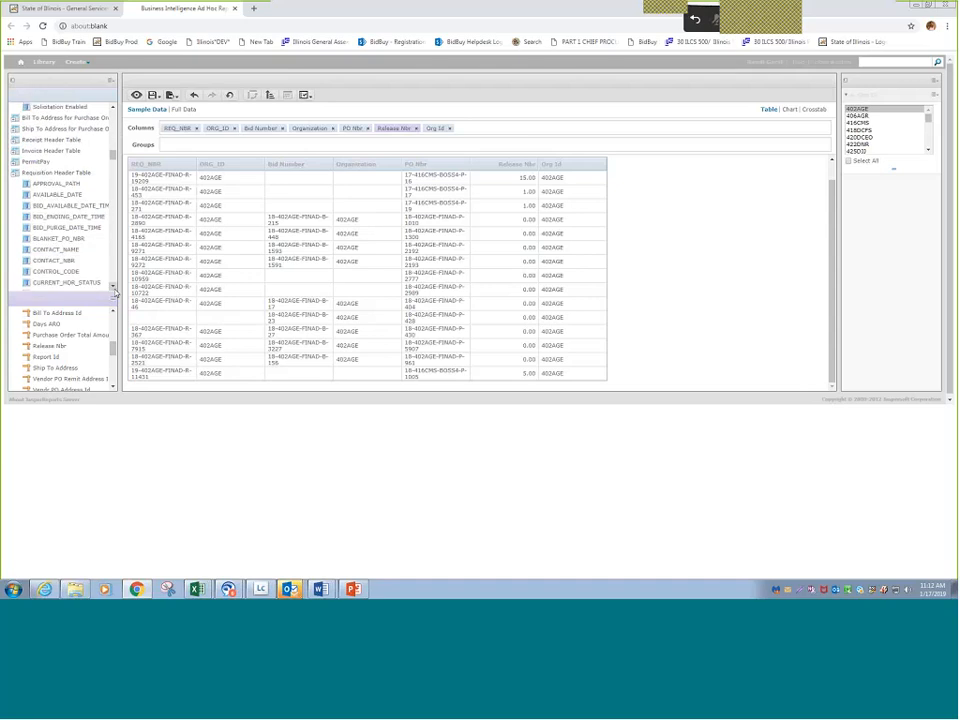
scroll(114, 291, down, 10)
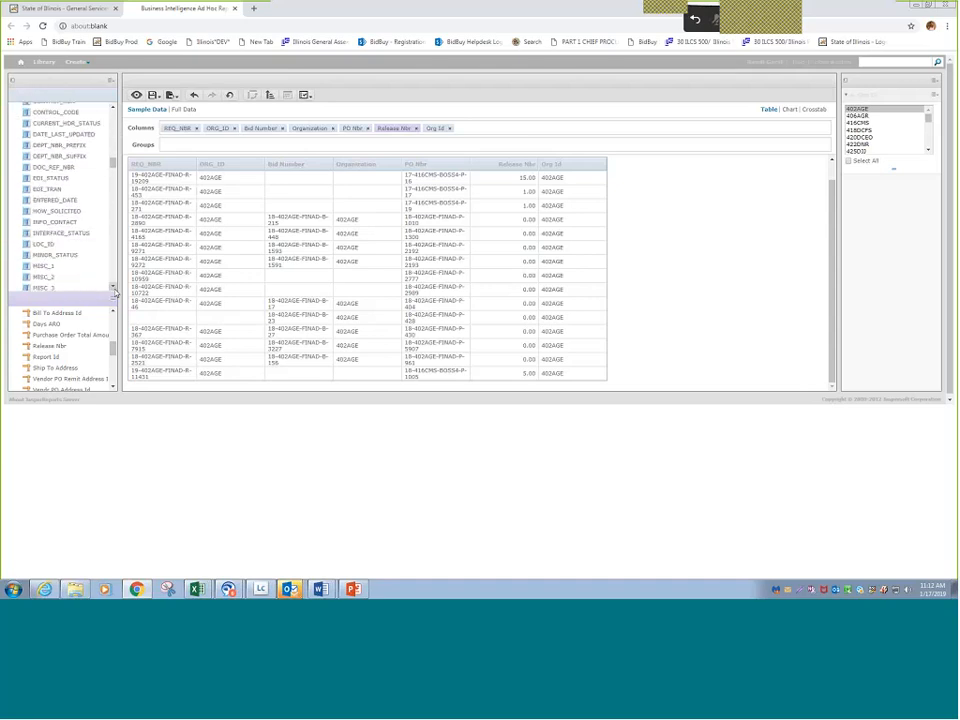
scroll(114, 291, down, 5)
scroll(114, 291, down, 5)
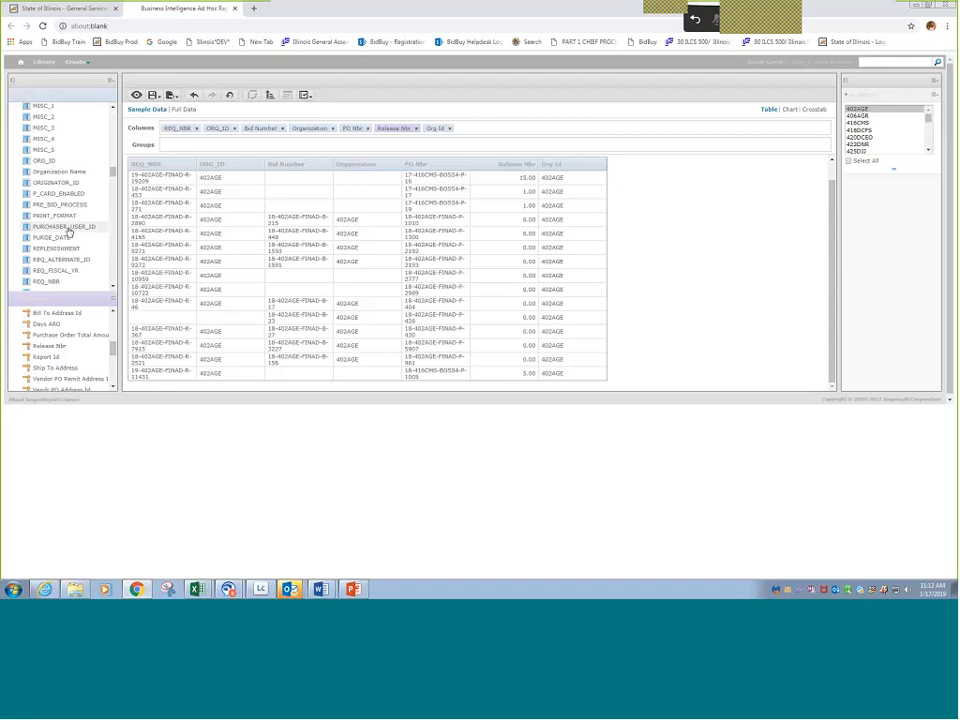
double_click(66, 227)
click(172, 95)
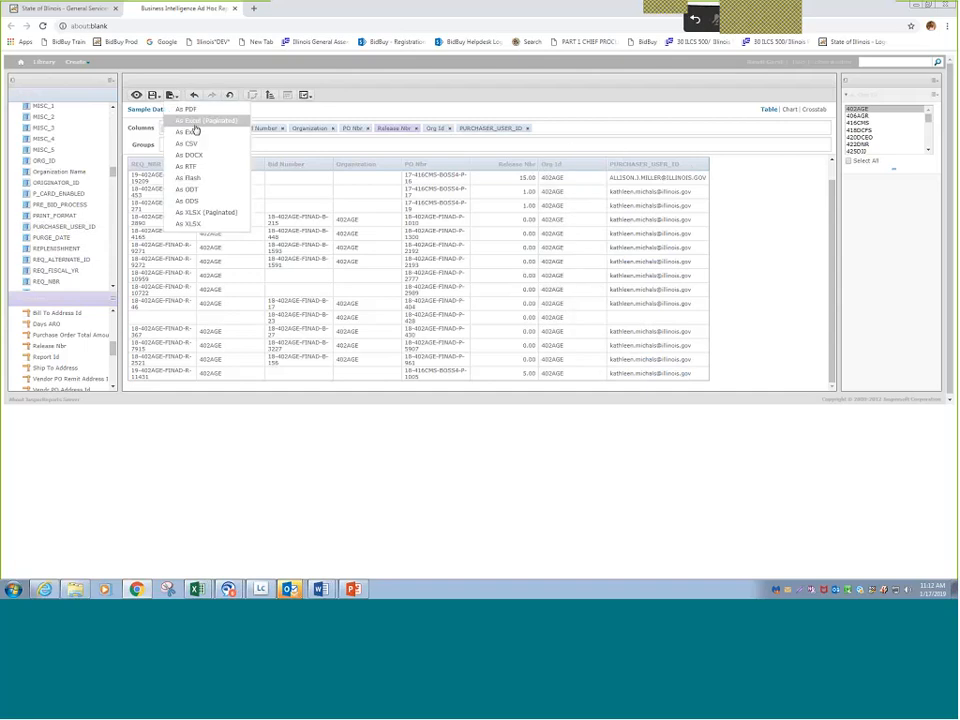
click(196, 131)
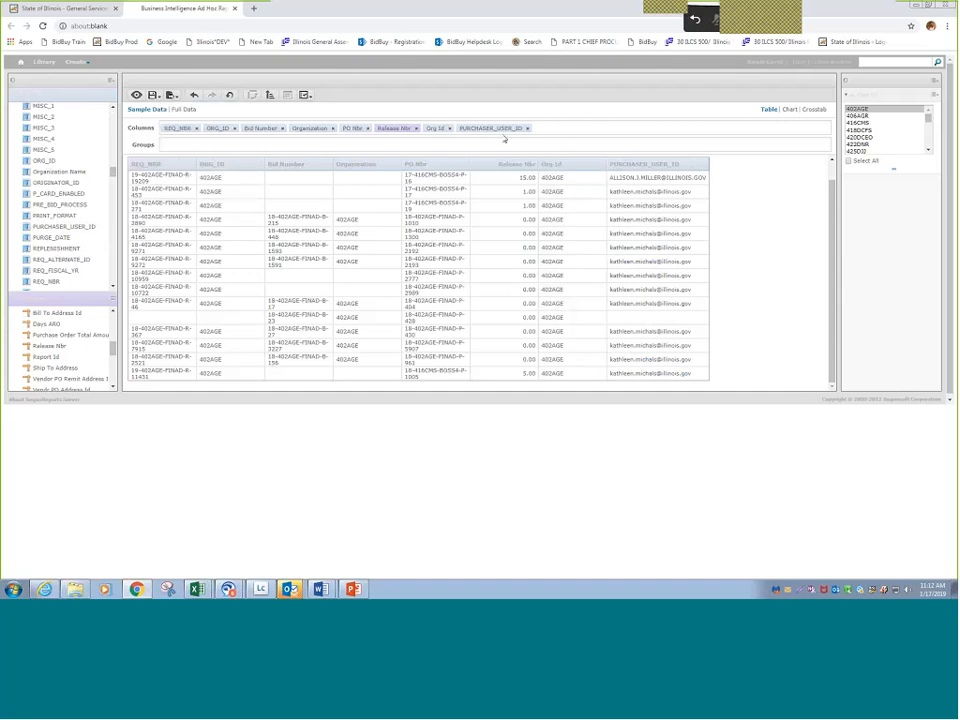
drag(505, 139, 237, 144)
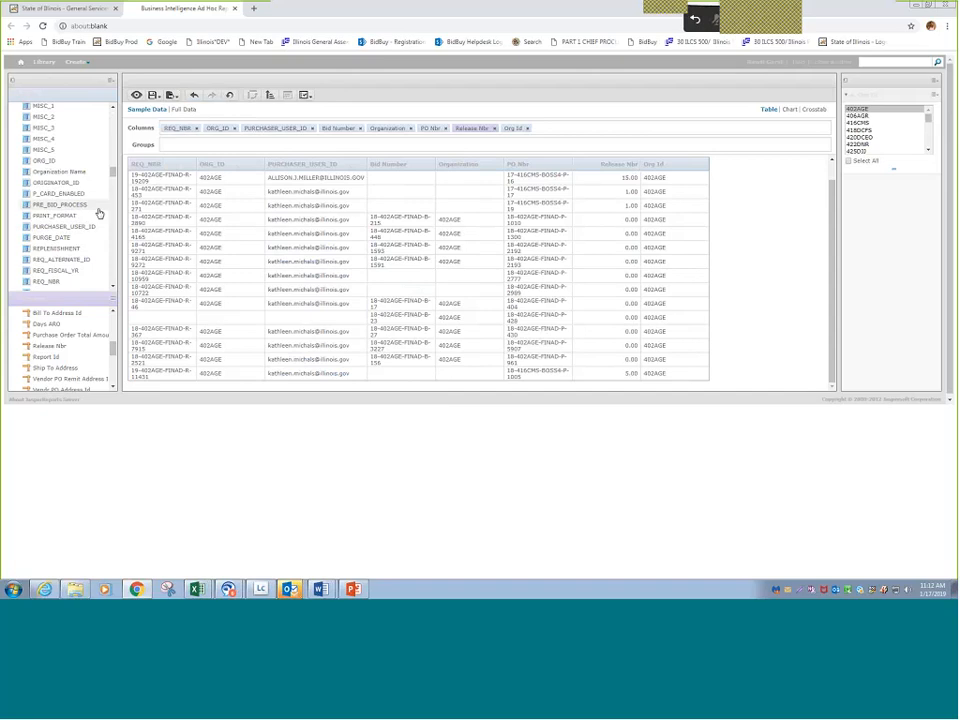
- Add the requisition's SHORT_DESC as a column and place it between ORG_ID and PURCHASER_USER_ID
click(113, 288)
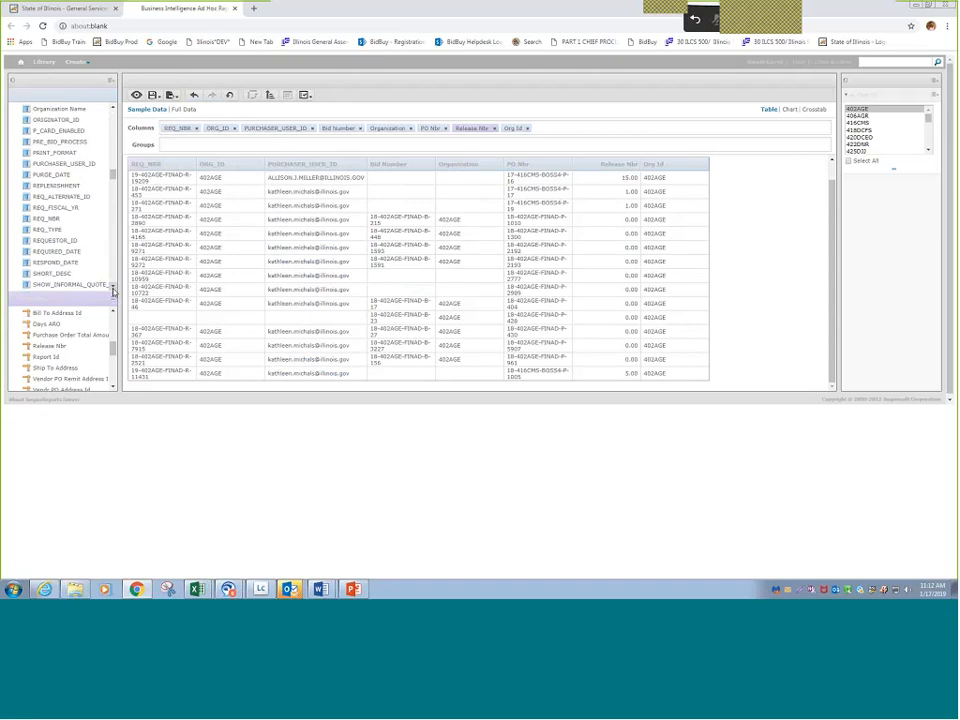
click(113, 289)
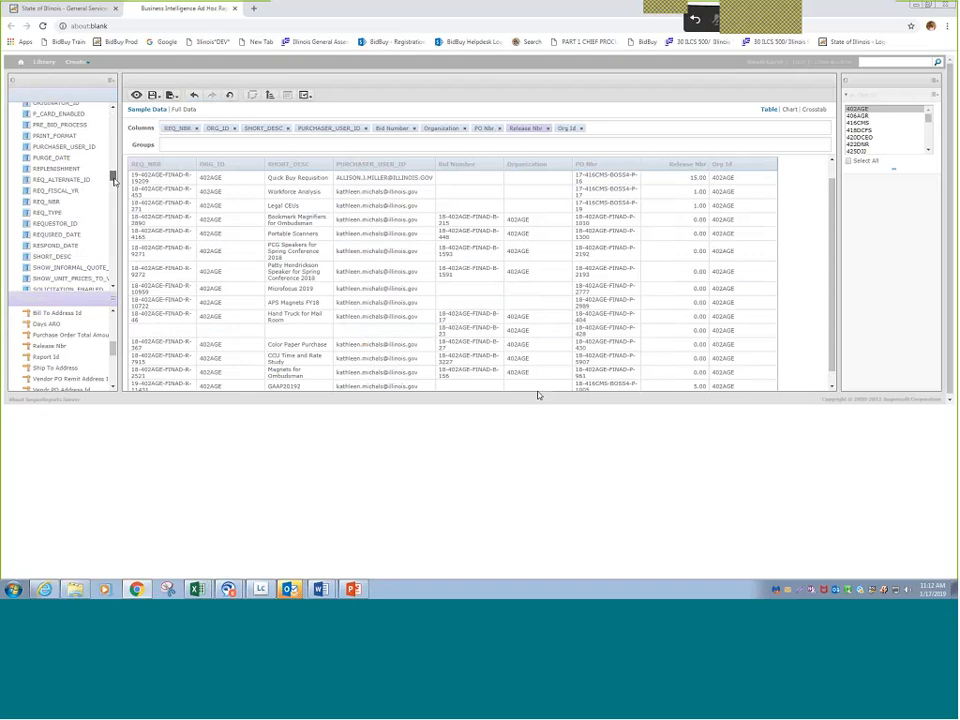
- Add PO Status from the Purchase Order Header Table as the last column
click(113, 108)
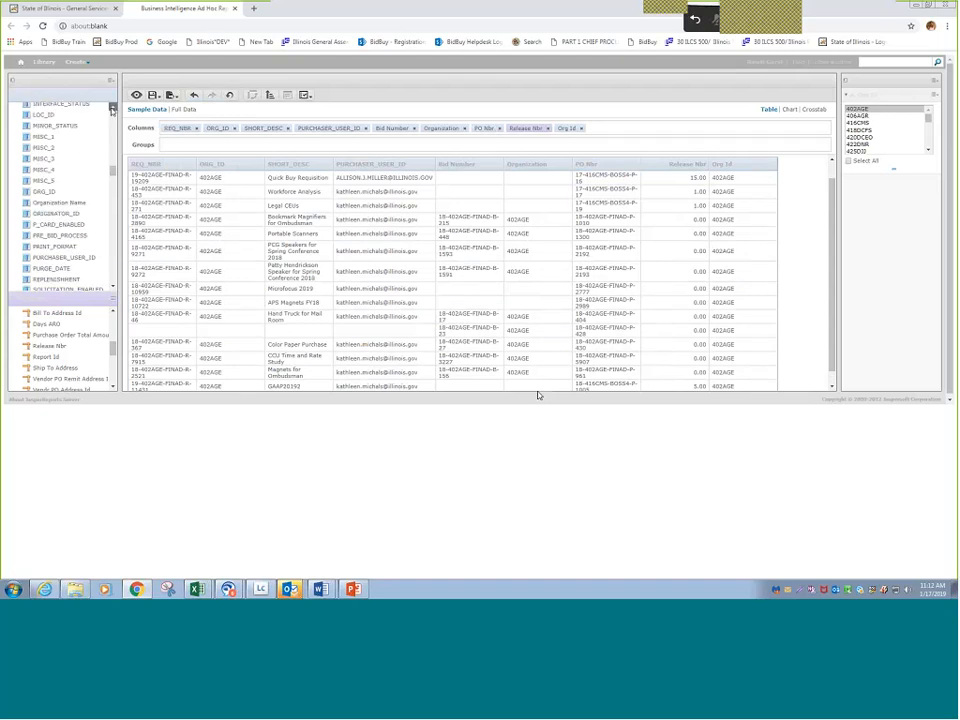
click(113, 108)
click(113, 109)
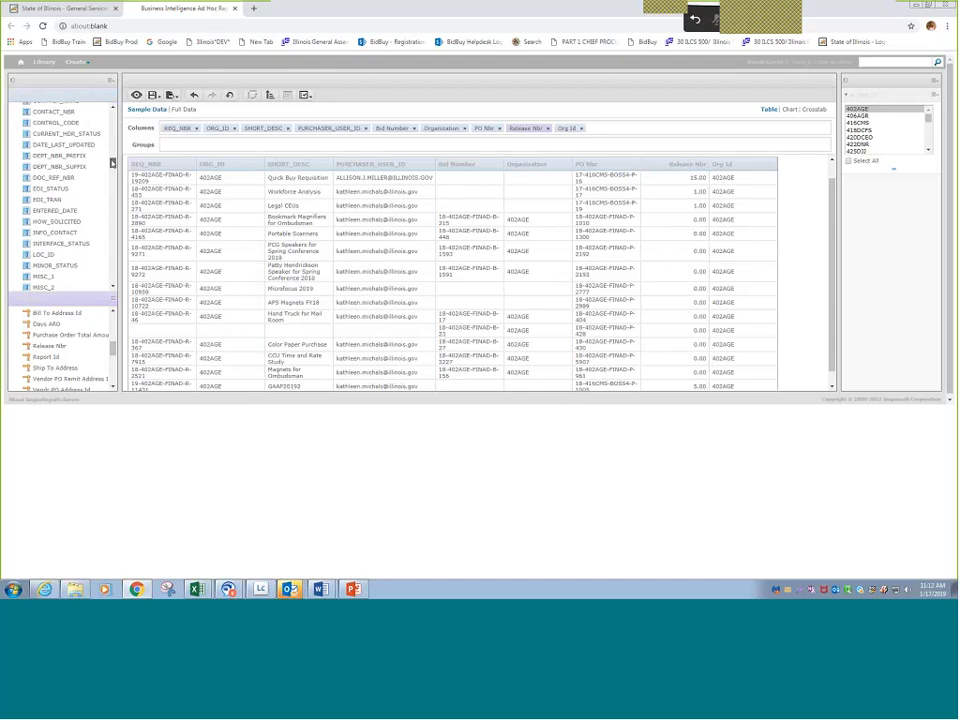
drag(113, 163, 115, 188)
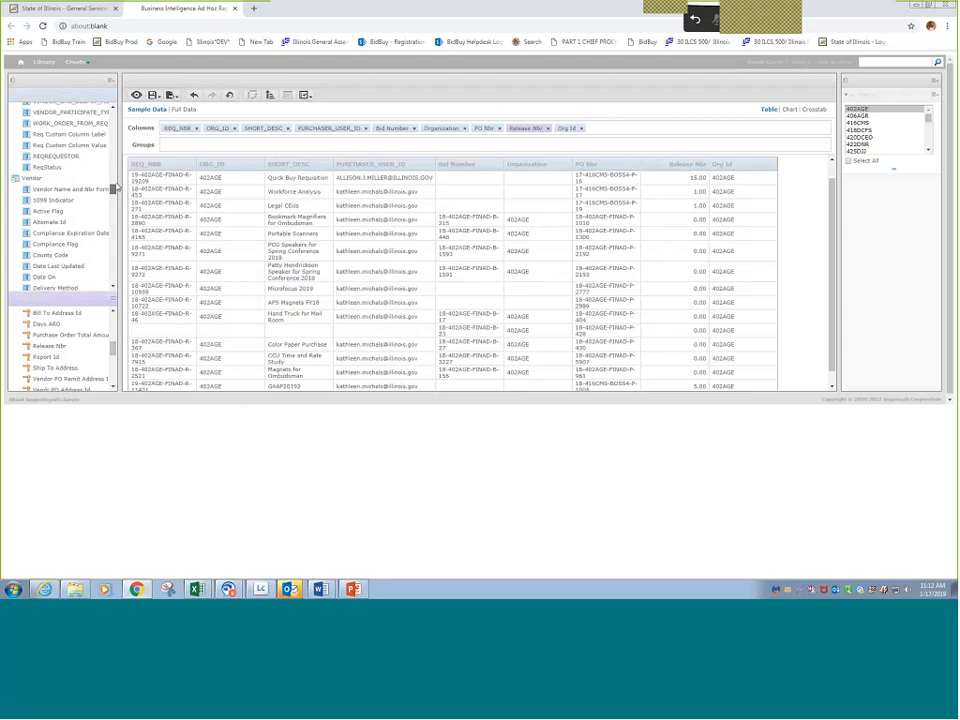
drag(115, 188, 115, 156)
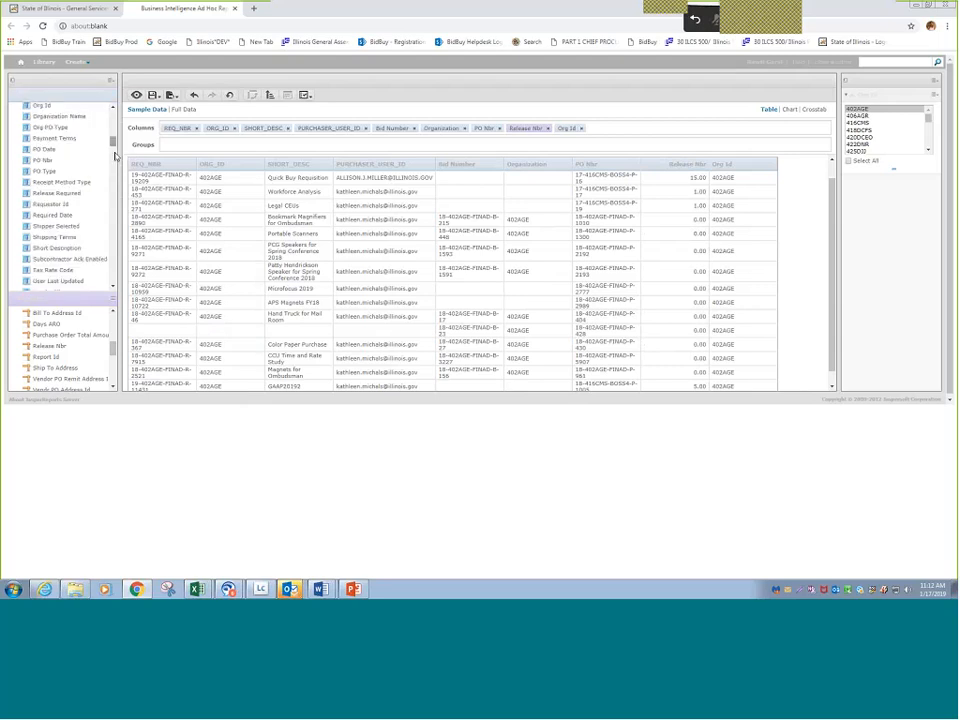
scroll(107, 175, up, 3)
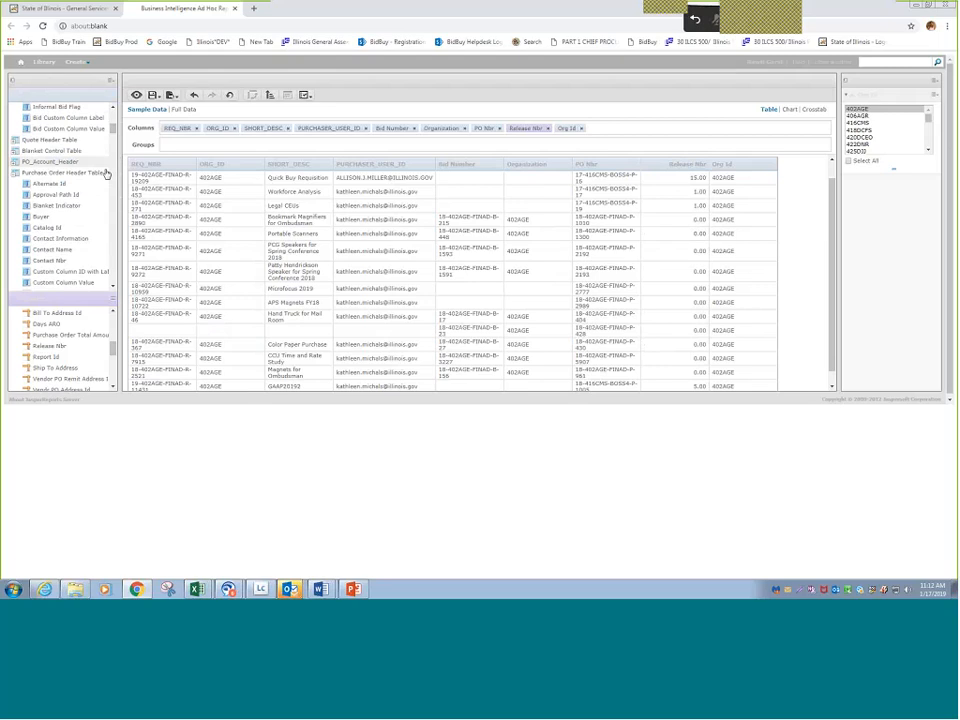
scroll(94, 217, down, 3)
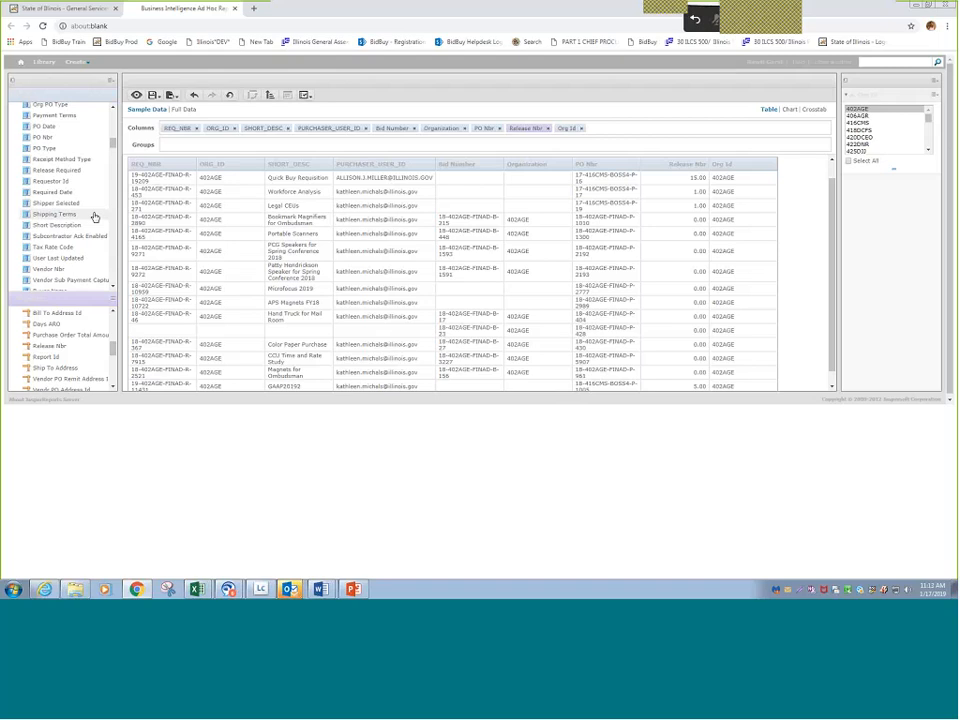
scroll(94, 217, down, 2)
double_click(70, 253)
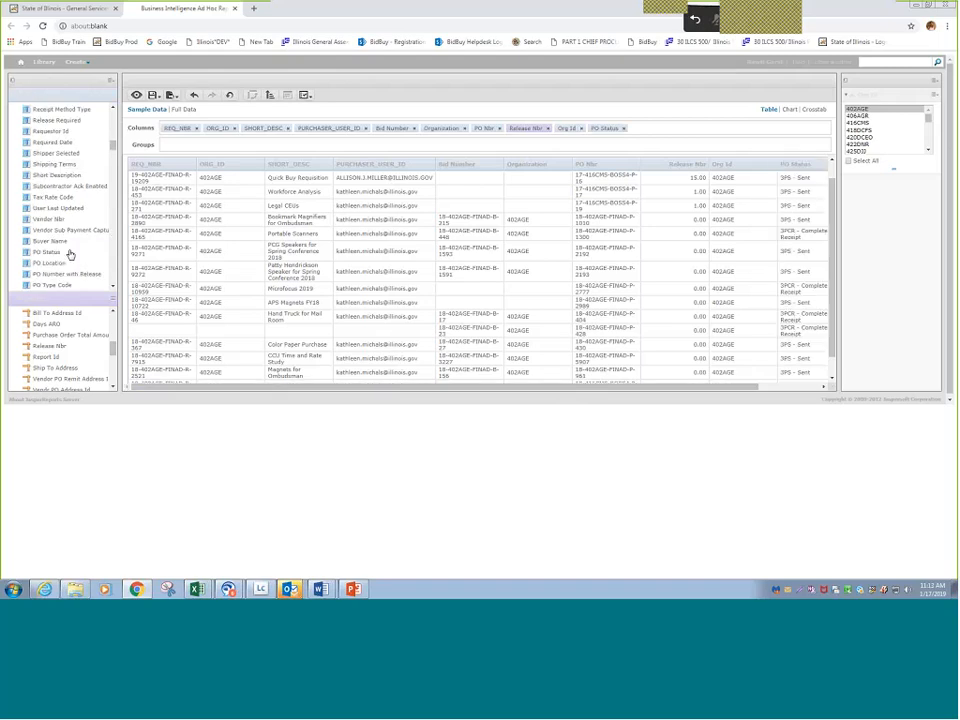
- Create a PO Status filter set to is not one of 3PCA - Canceled and 3PRT - Returned, and check the PO Status column
click(605, 129)
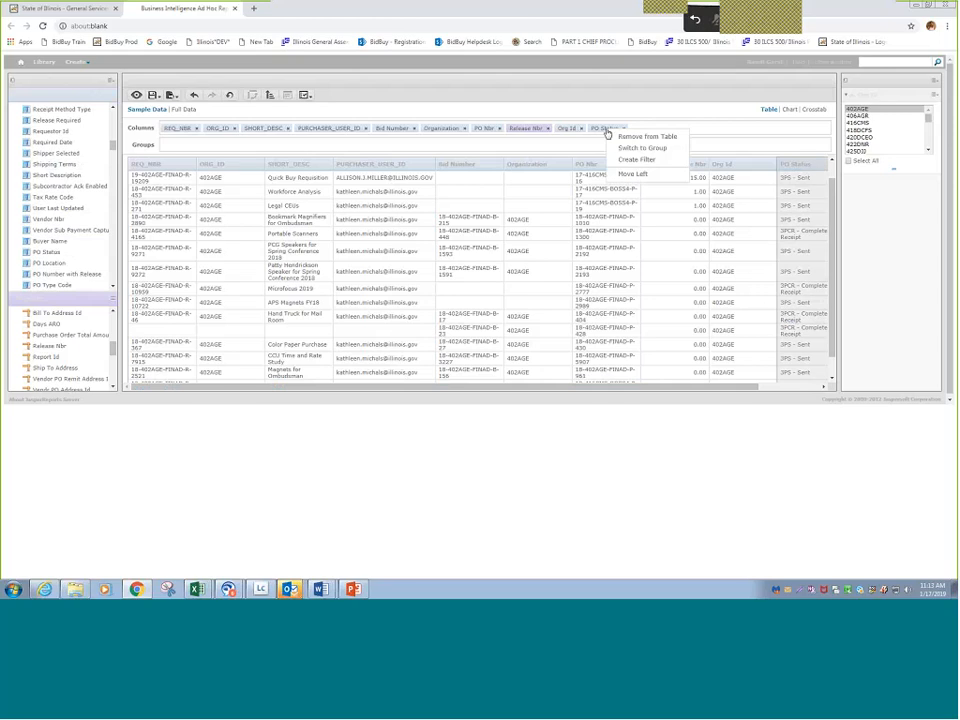
click(636, 159)
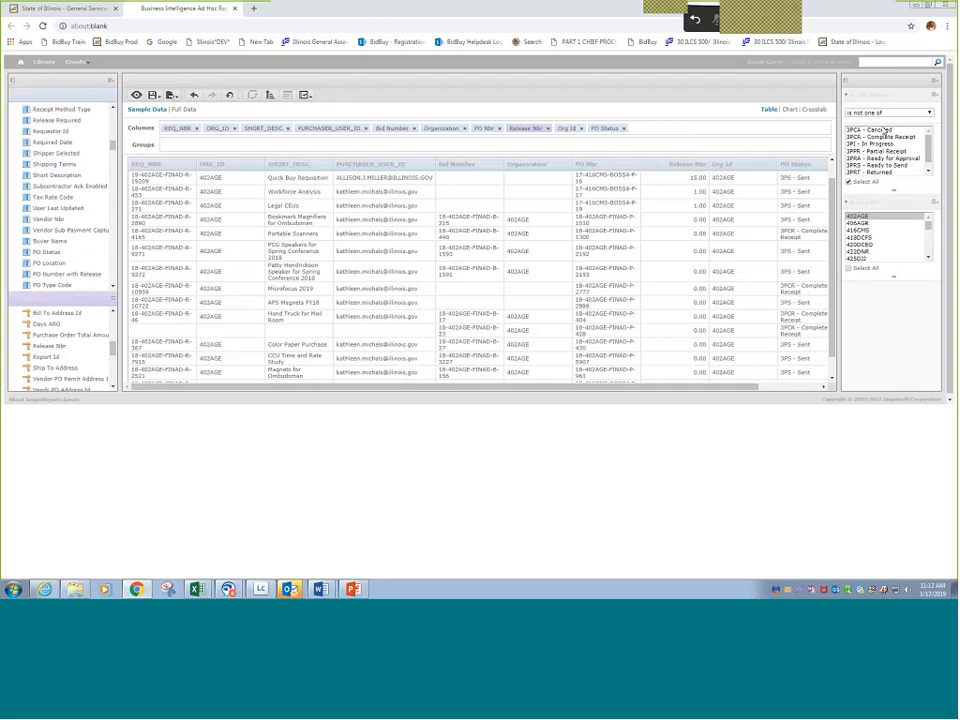
click(884, 131)
ctrl+click(885, 144)
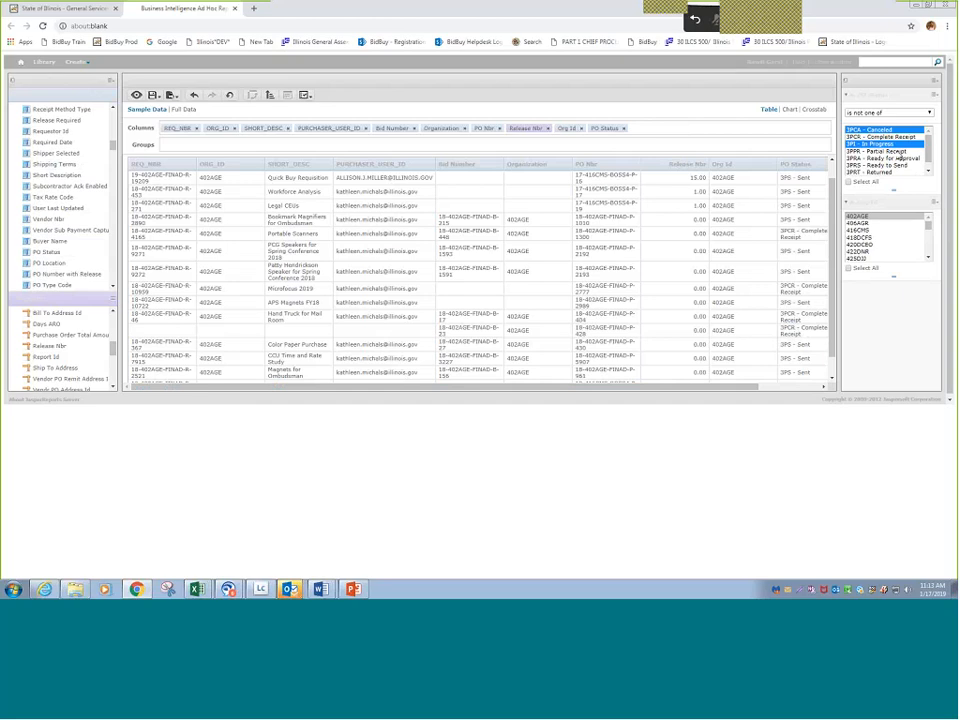
click(872, 171)
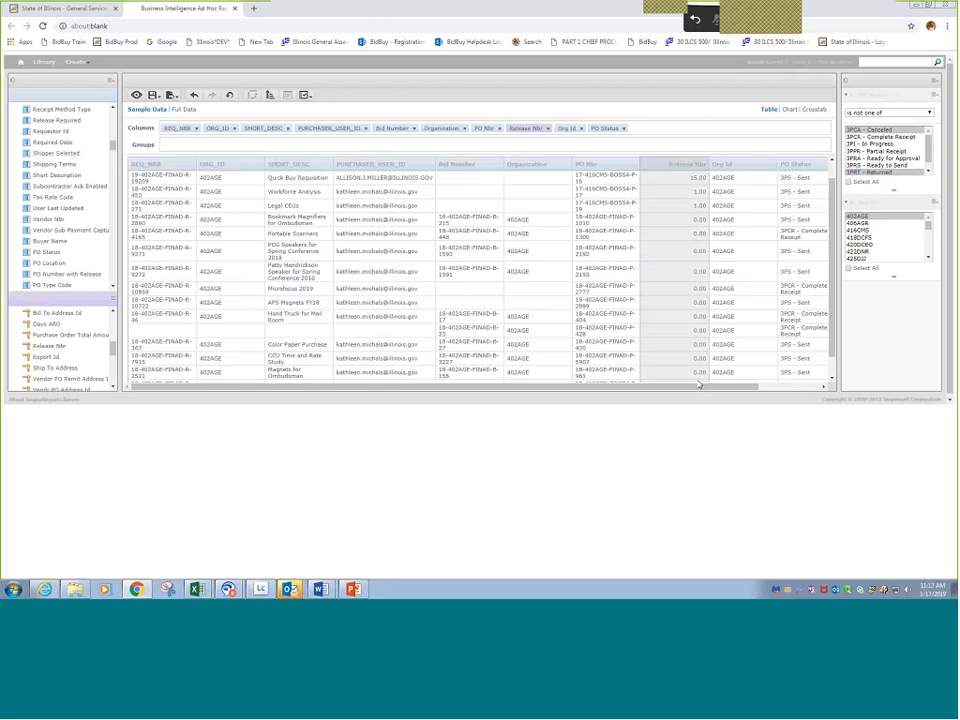
drag(698, 385, 755, 292)
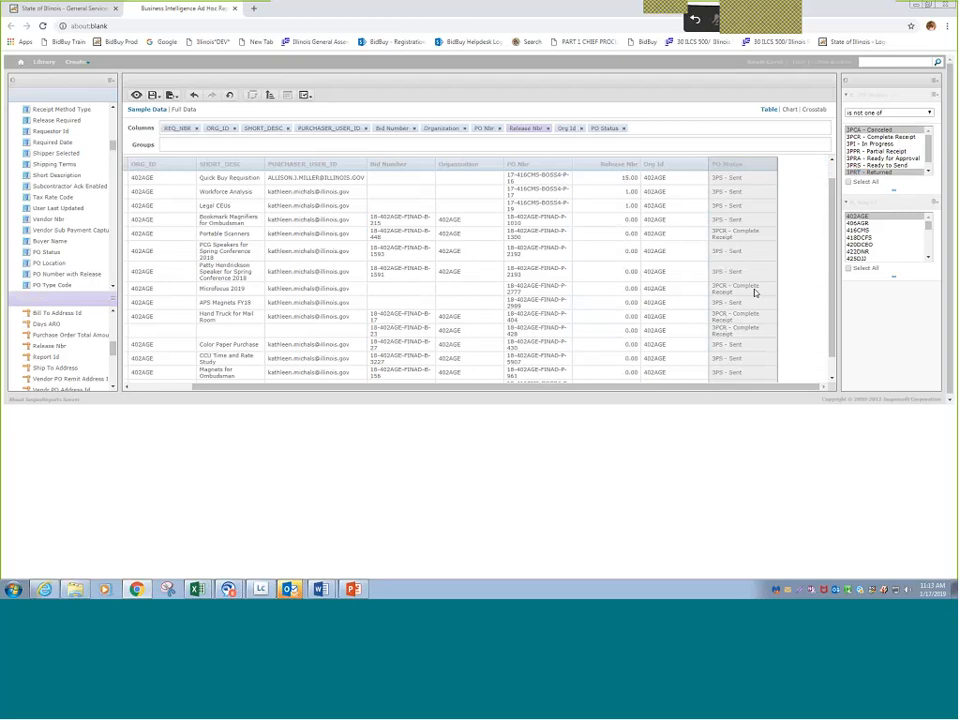
scroll(755, 292, down, 1)
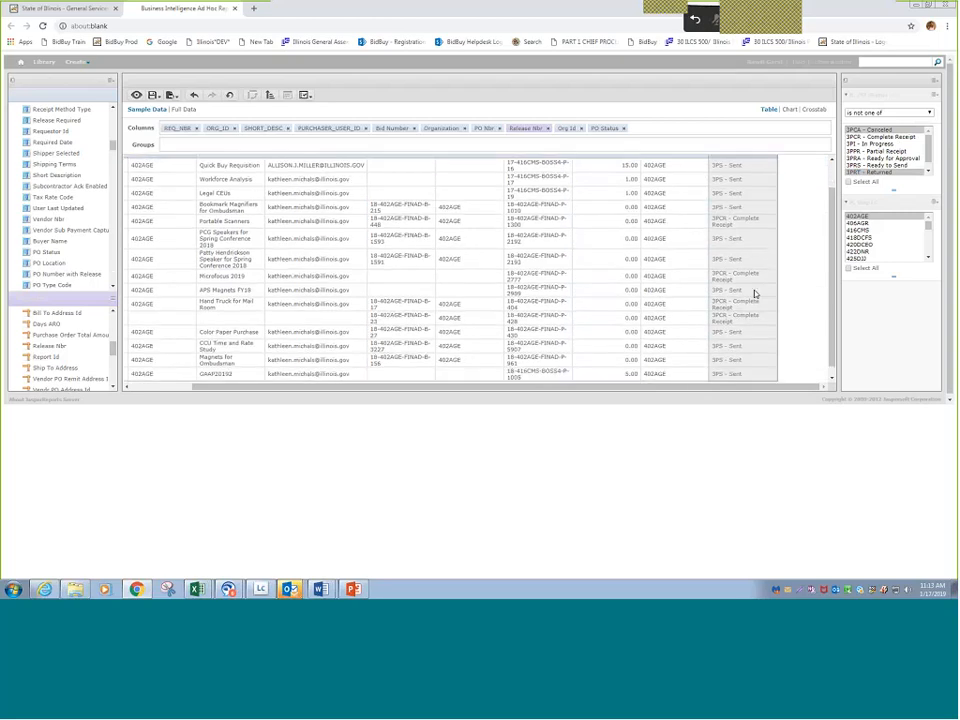
scroll(800, 375, up, 2)
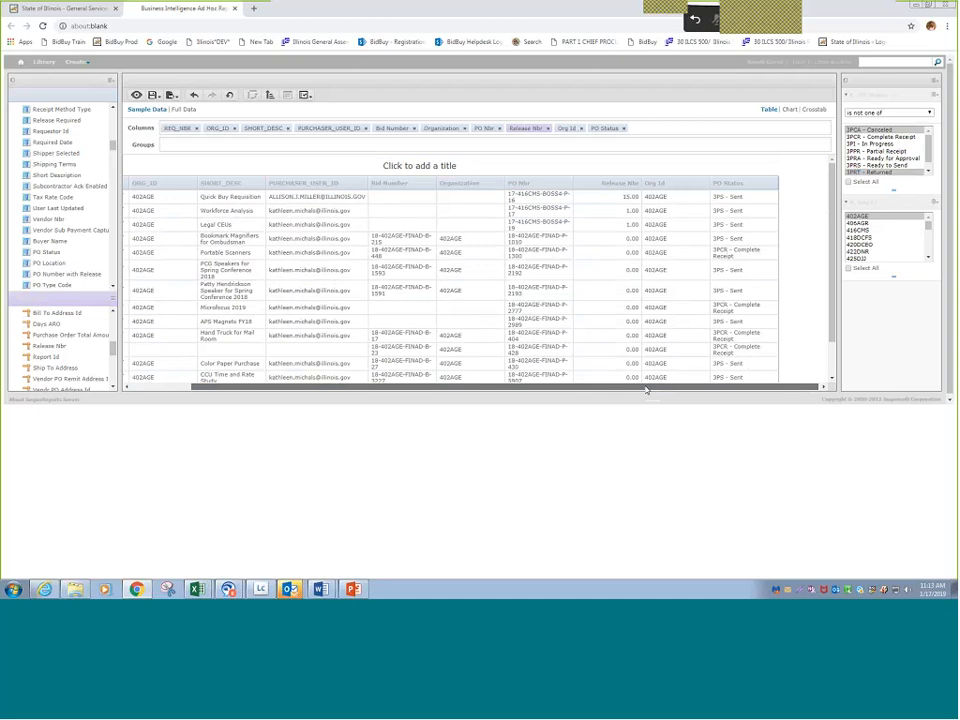
drag(646, 390, 524, 392)
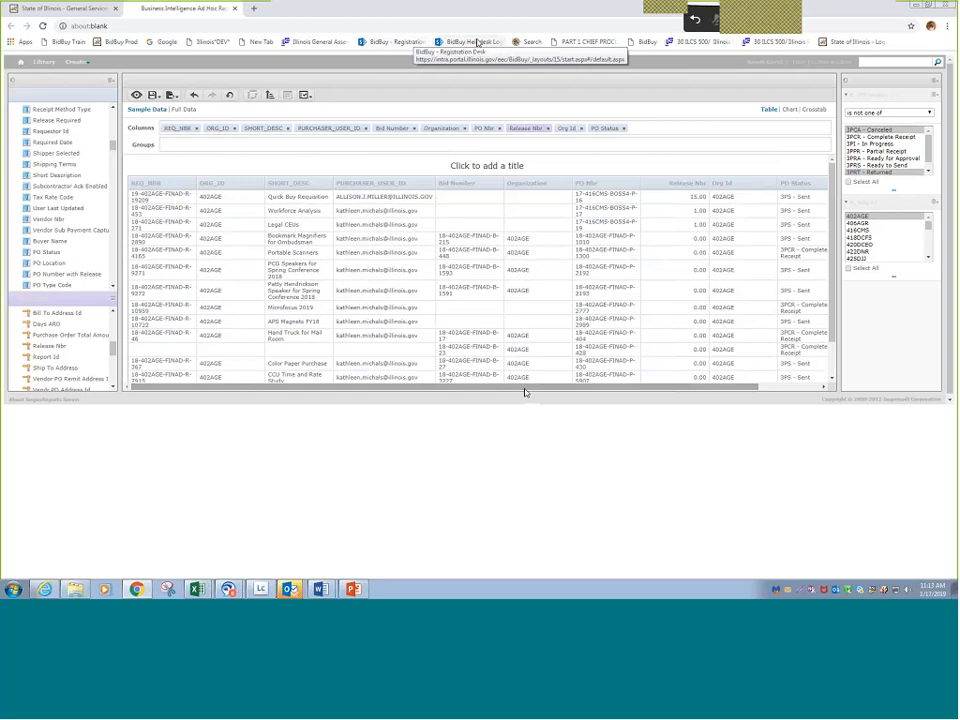
- Group the report by the purchase order's Department Number, and try Location Id as a column before removing it
drag(112, 149, 111, 146)
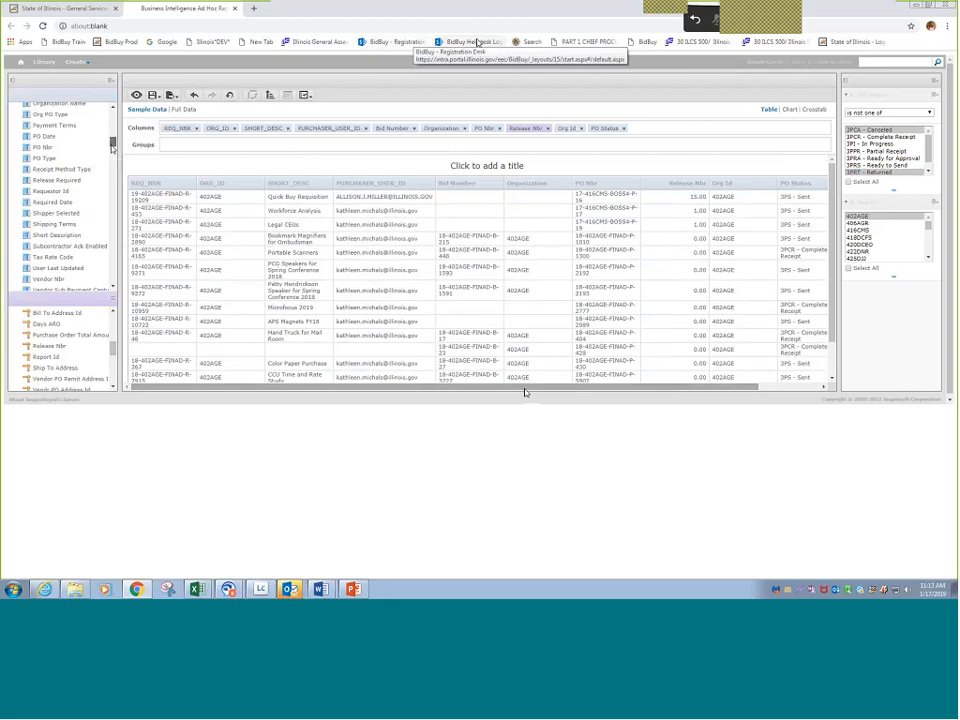
drag(112, 149, 112, 139)
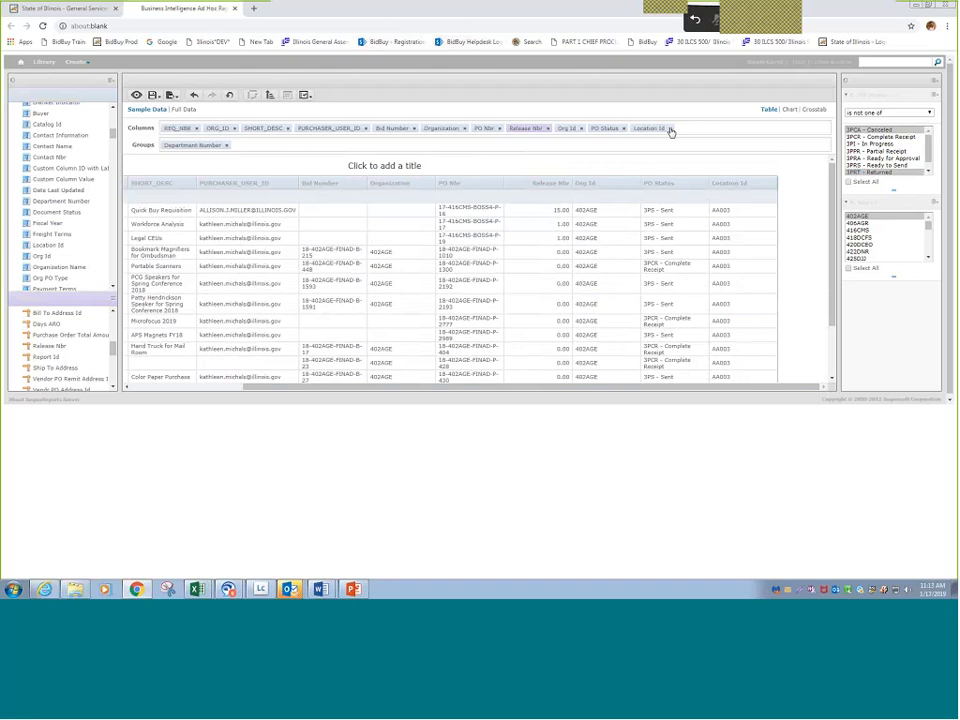
click(671, 130)
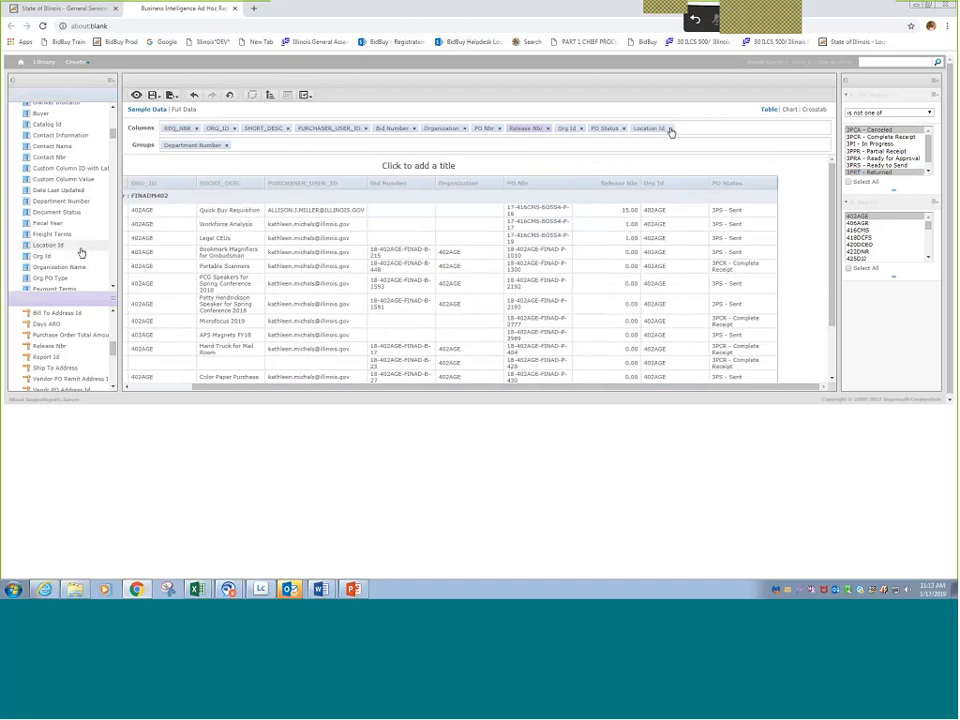
- Add PO Location from the Purchase Order Header Table as the last column
scroll(81, 253, down, 2)
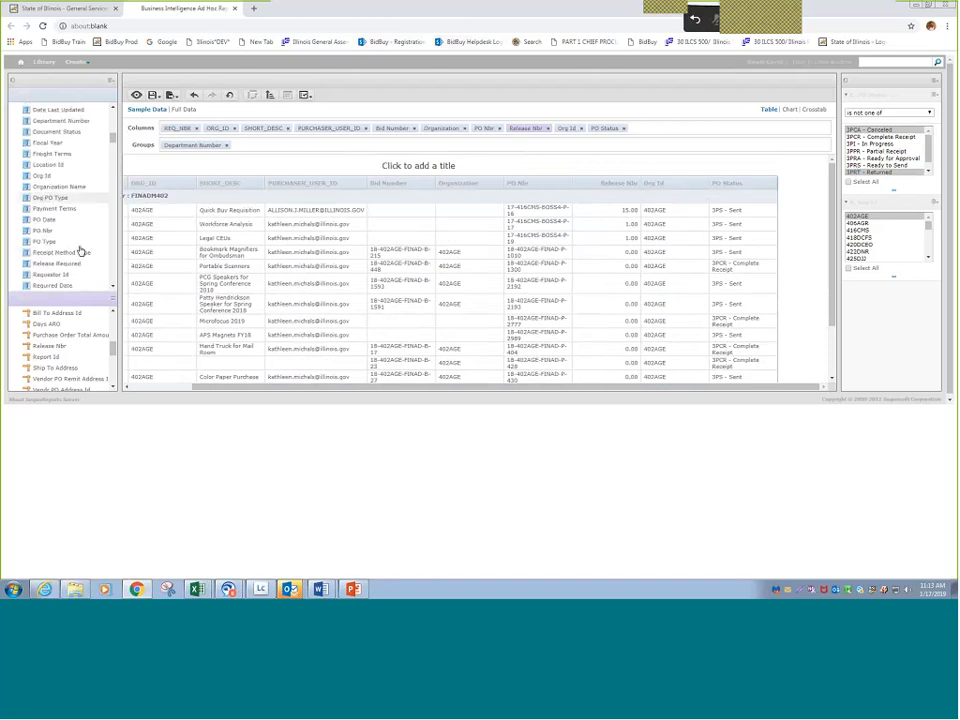
scroll(81, 253, down, 2)
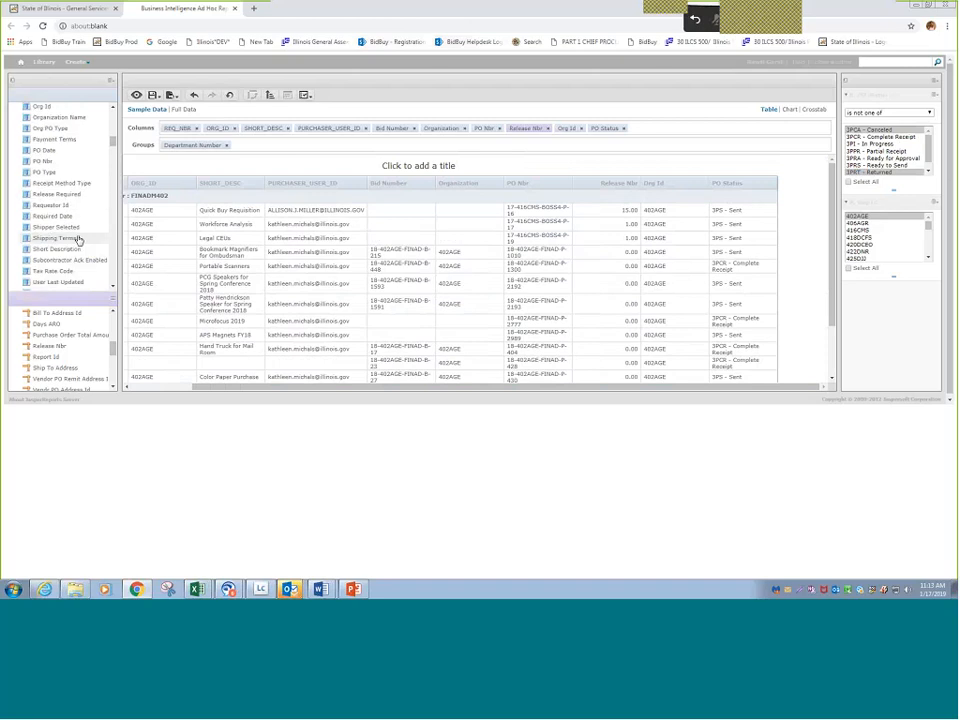
scroll(78, 240, down, 5)
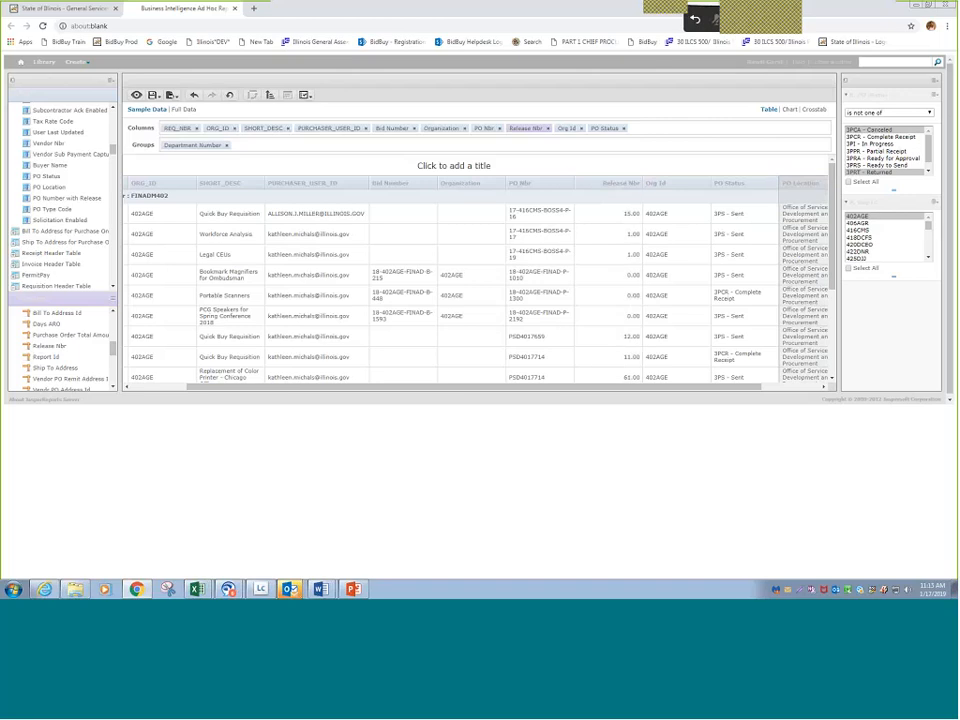
- Sort the report by PO Location first and PURCHASER_USER_ID second
right_click(812, 186)
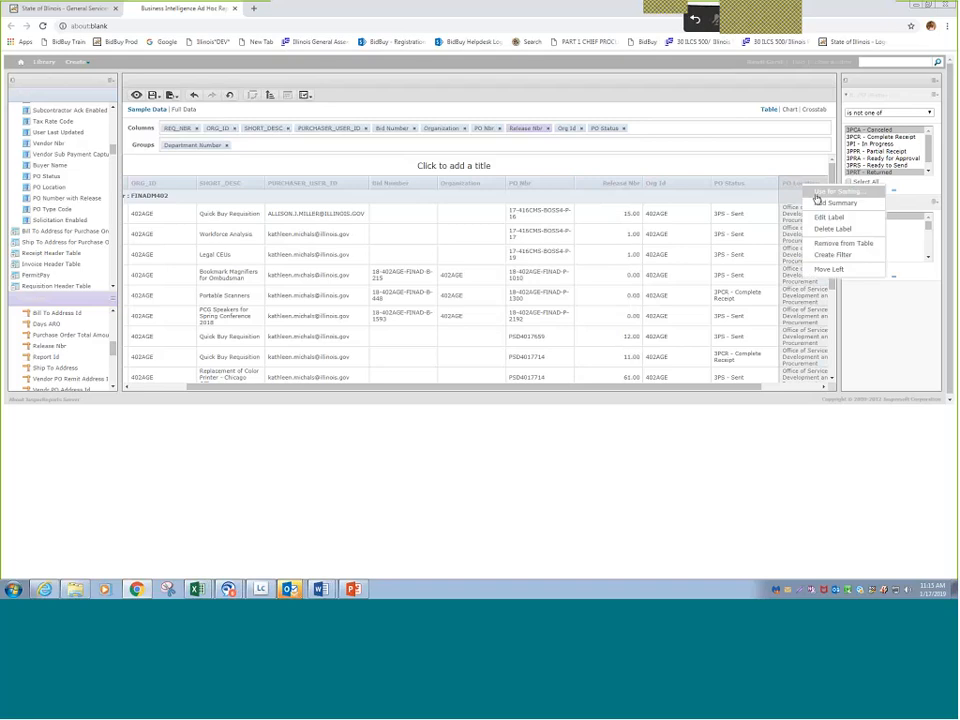
click(817, 194)
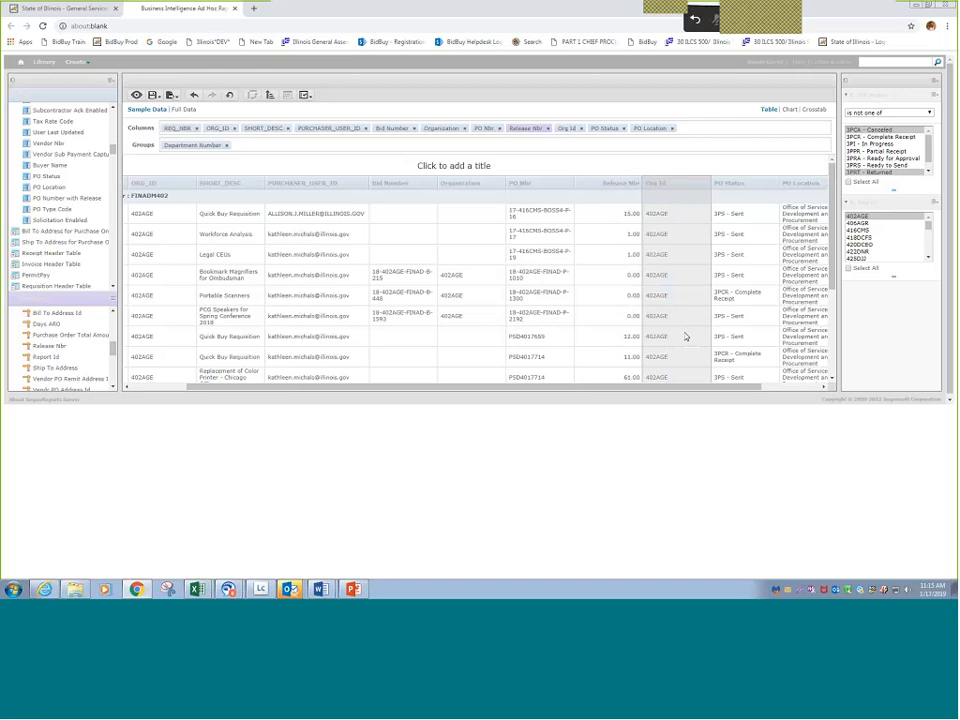
click(296, 186)
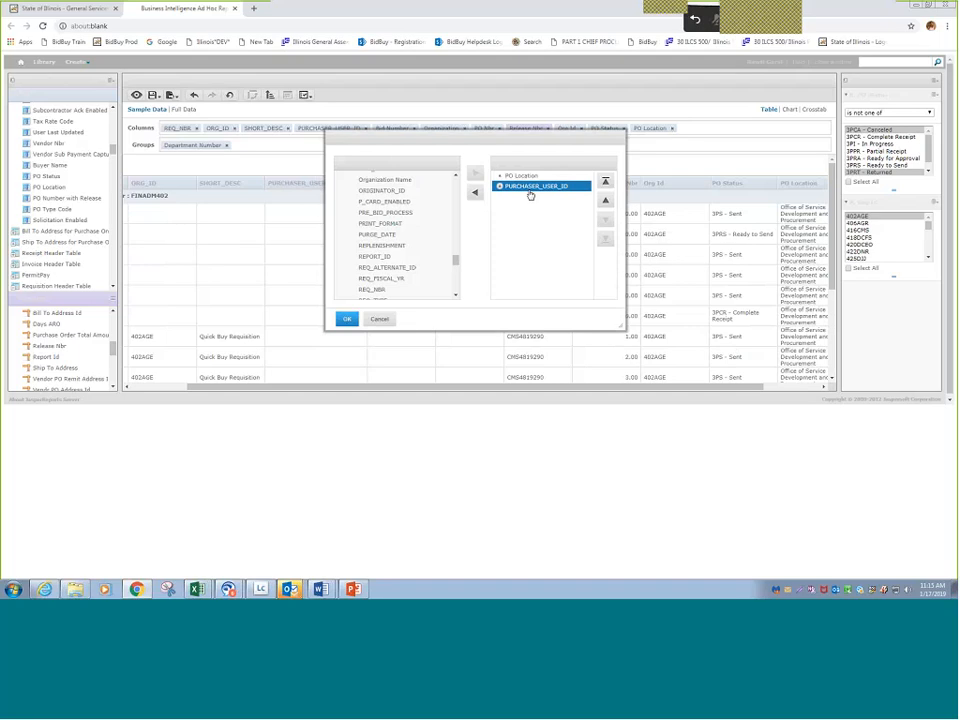
click(347, 318)
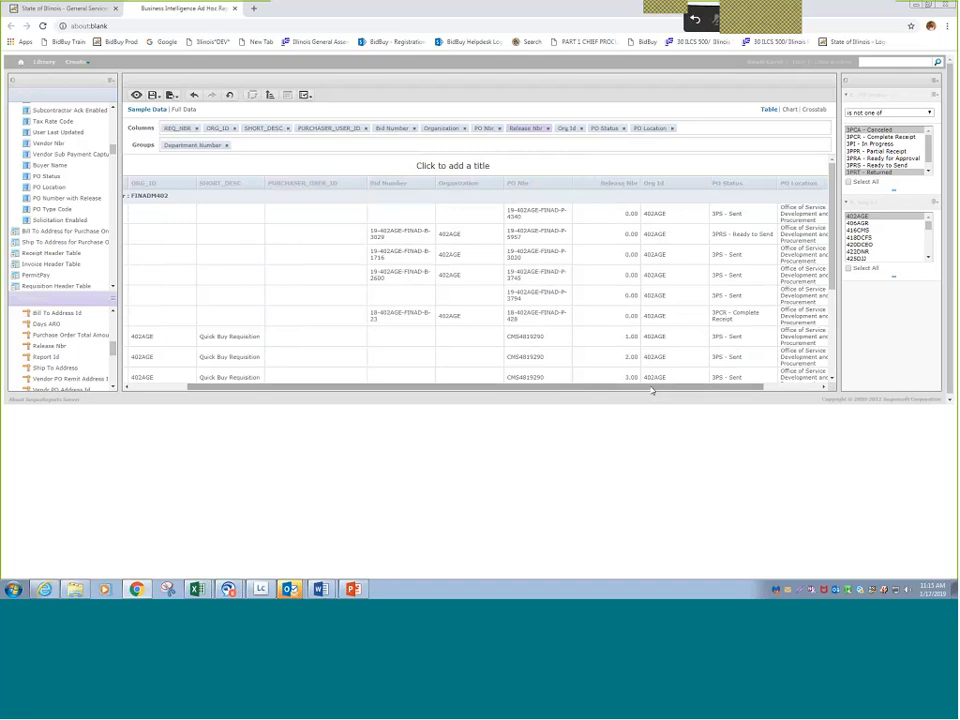
- Examine the sorted, department-grouped rows from REQ_NBR through PO Status, first in the sample data and again in the full data
drag(652, 388, 453, 364)
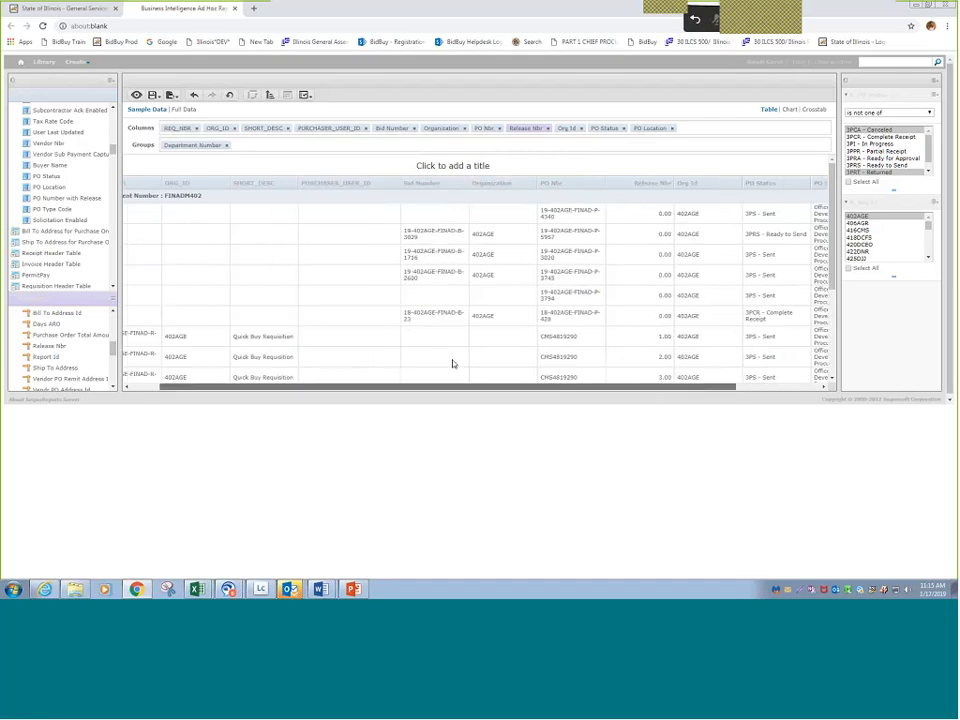
drag(452, 364, 362, 353)
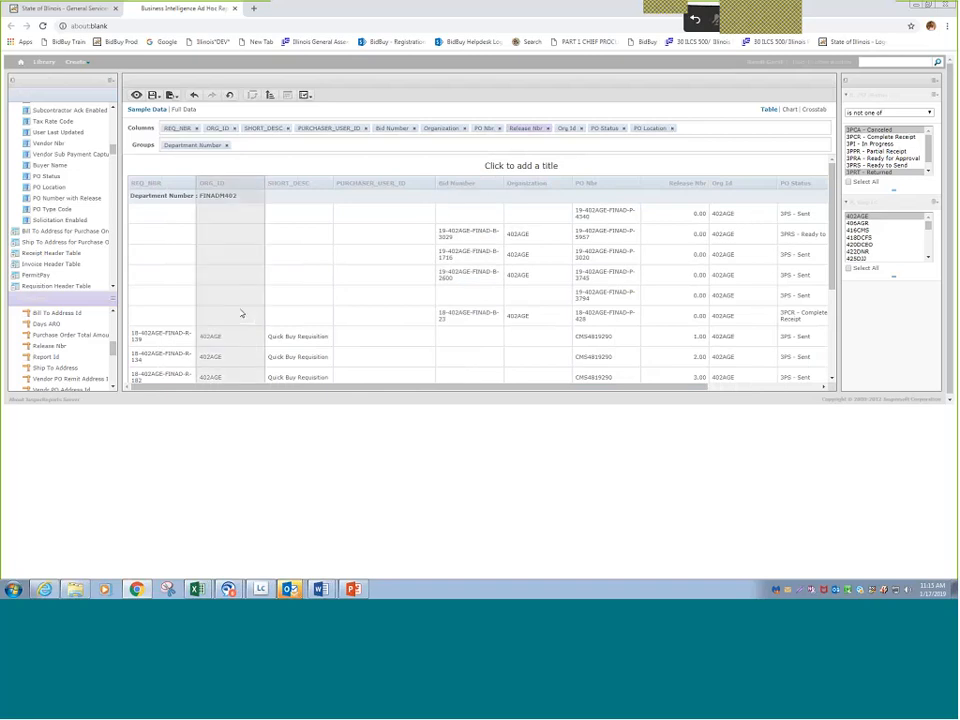
scroll(172, 336, down, 3)
scroll(172, 336, down, 2)
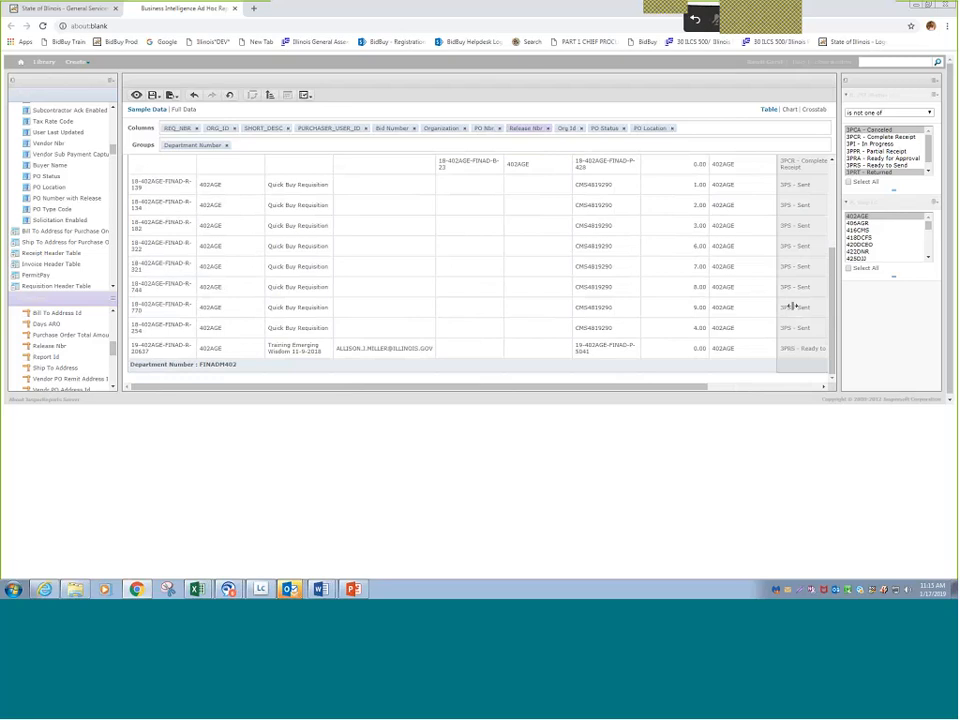
scroll(622, 329, down, 1)
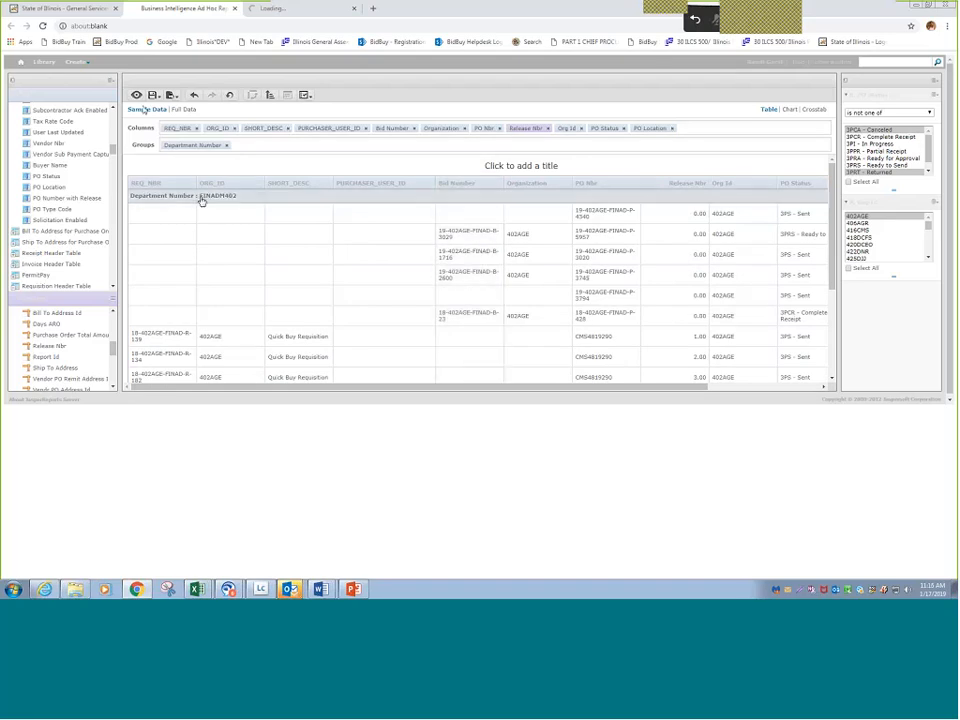
scroll(201, 201, down, 2)
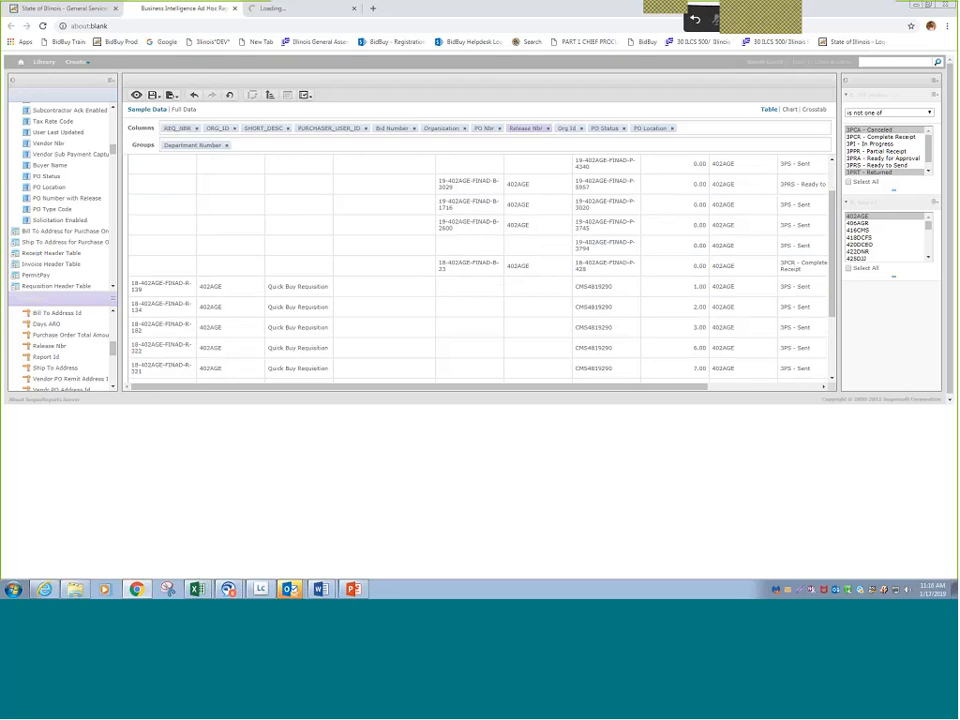
scroll(300, 320, down, 4)
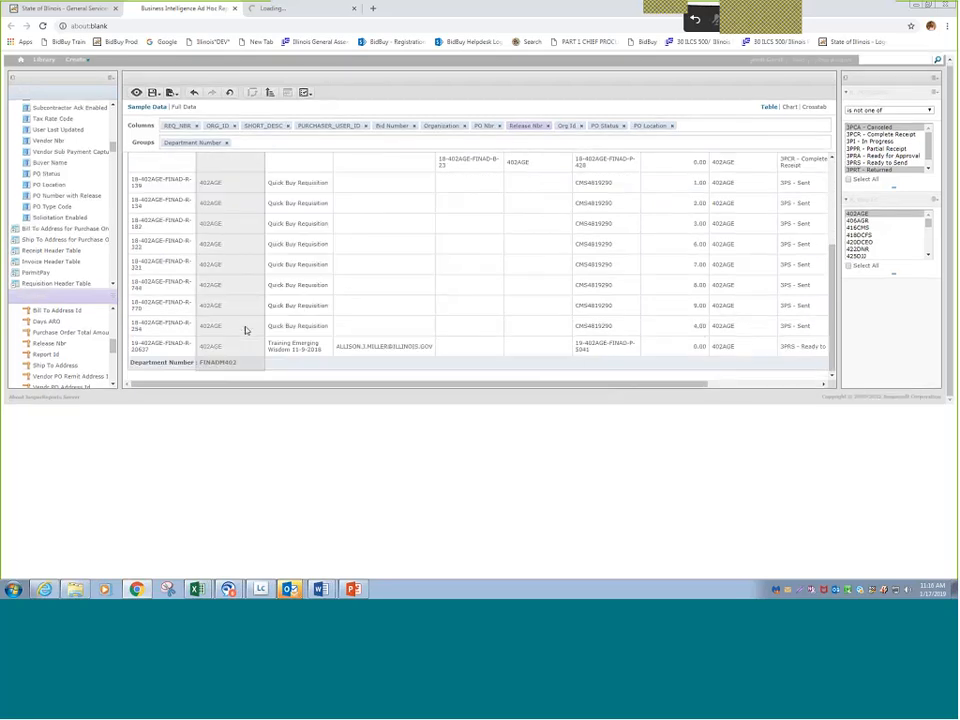
scroll(249, 328, up, 6)
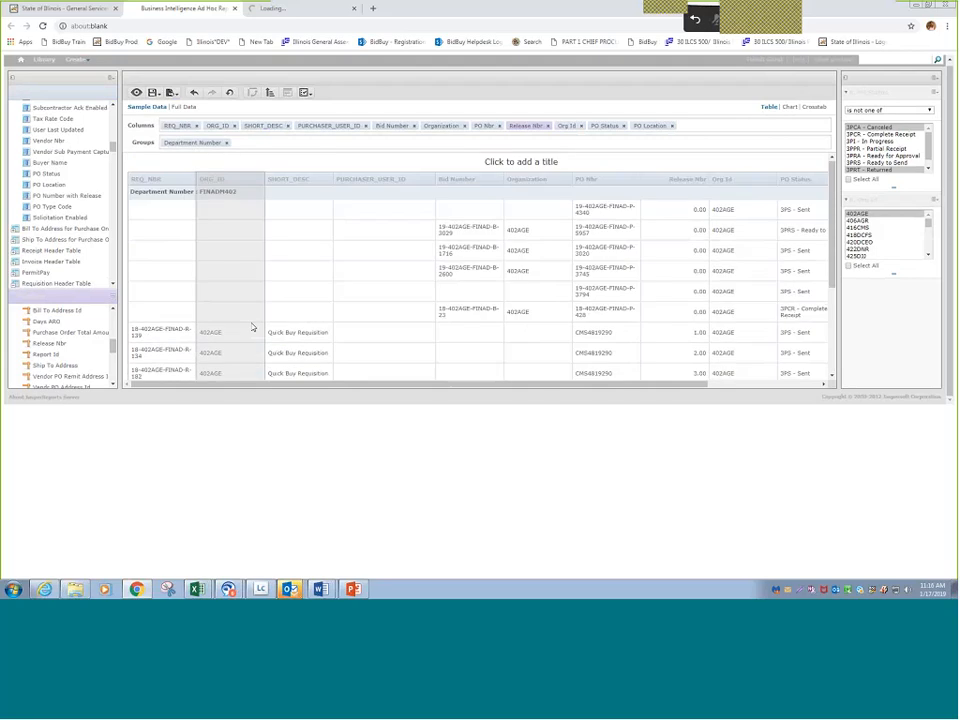
scroll(253, 327, down, 3)
scroll(247, 315, up, 3)
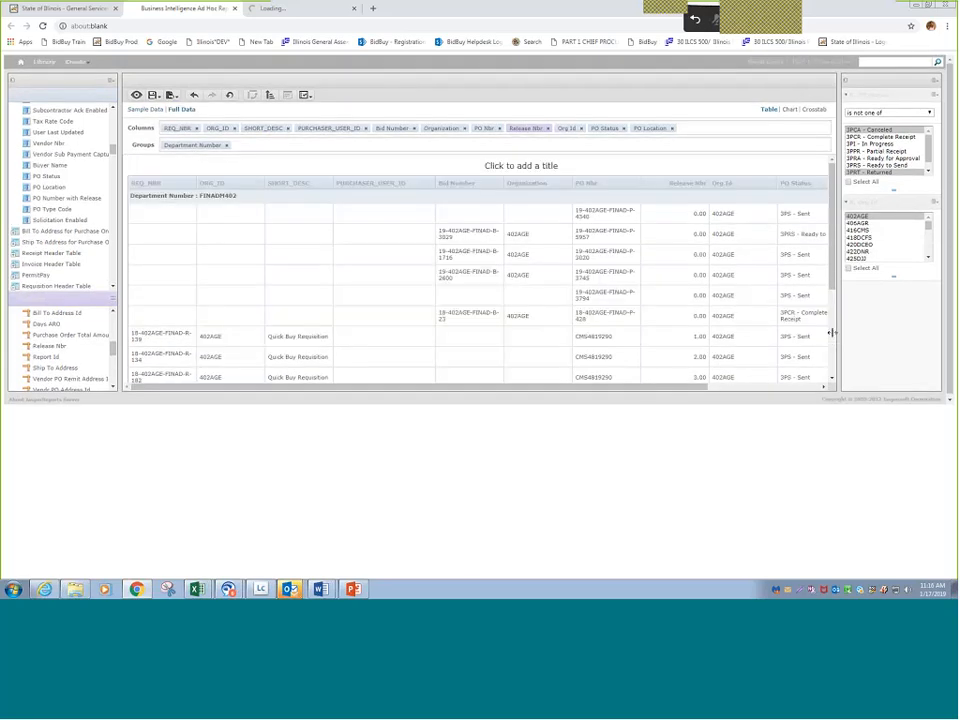
click(433, 314)
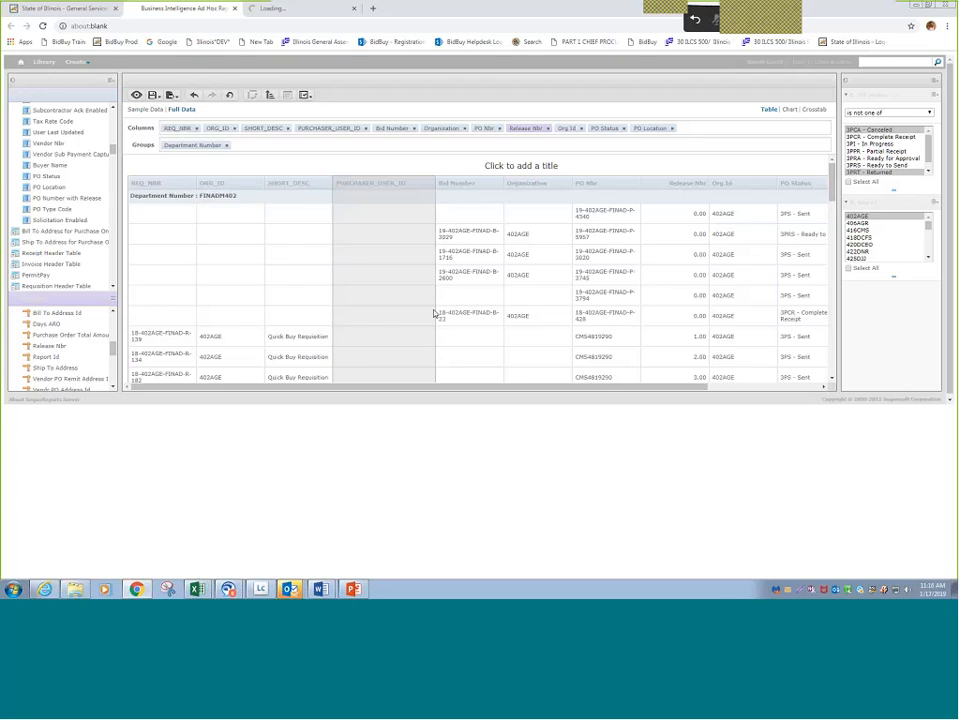
scroll(414, 261, down, 1)
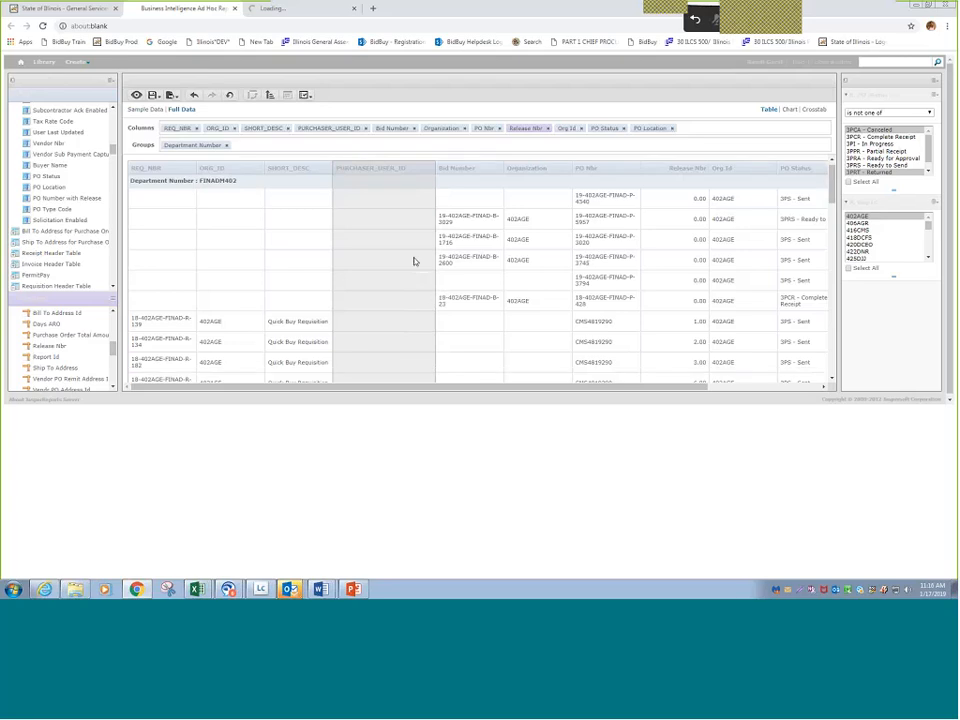
scroll(449, 286, down, 5)
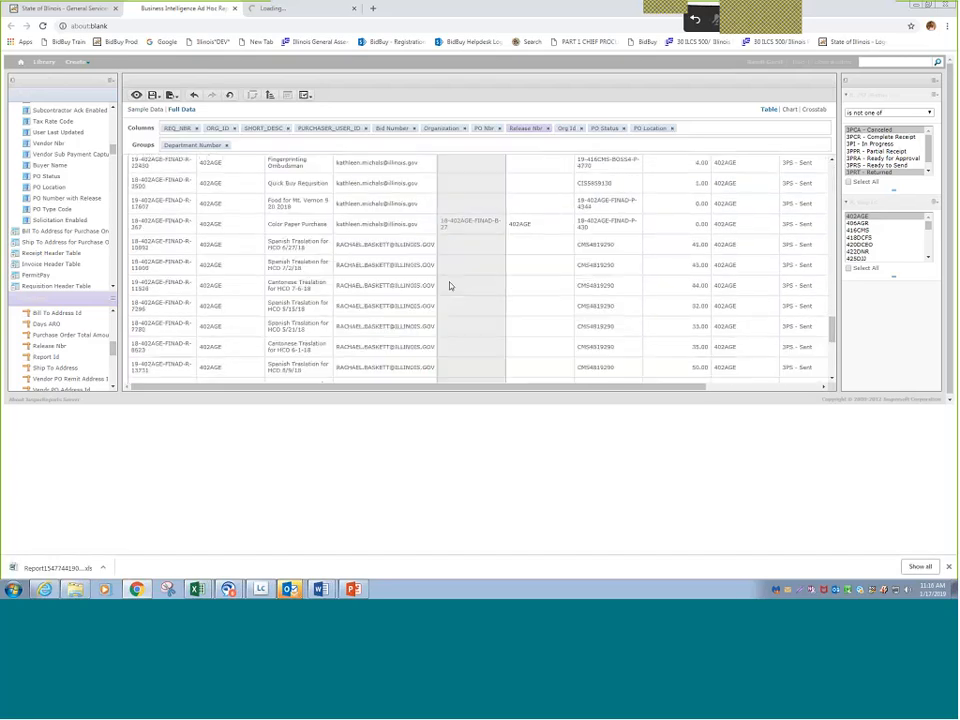
scroll(449, 286, down, 3)
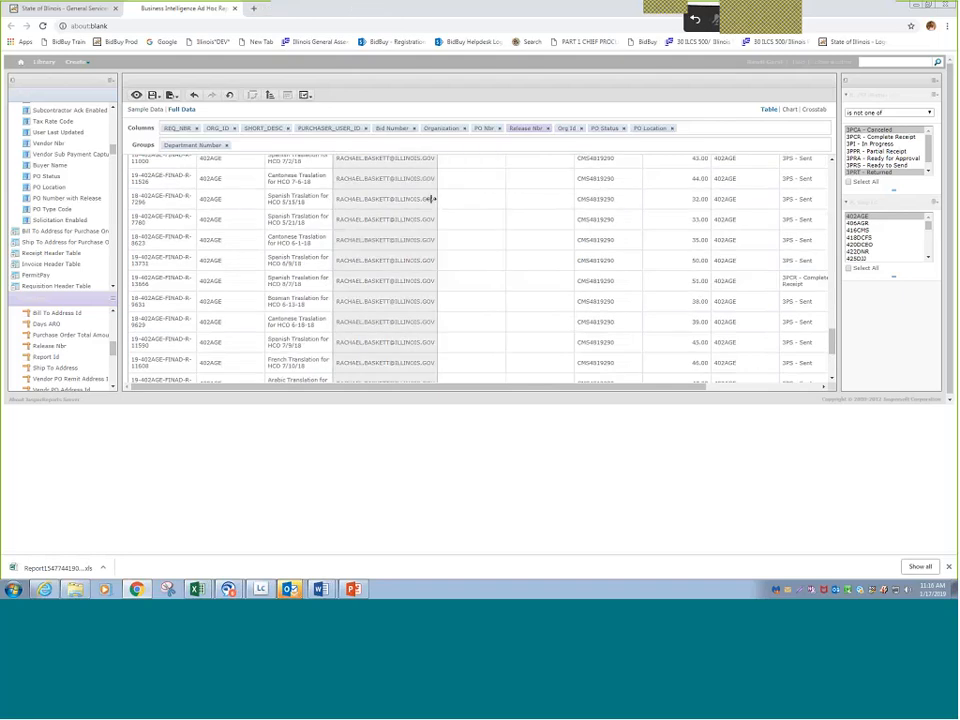
- Export the report to an Excel .xls file and open the workbook in a maximized Excel window
click(173, 95)
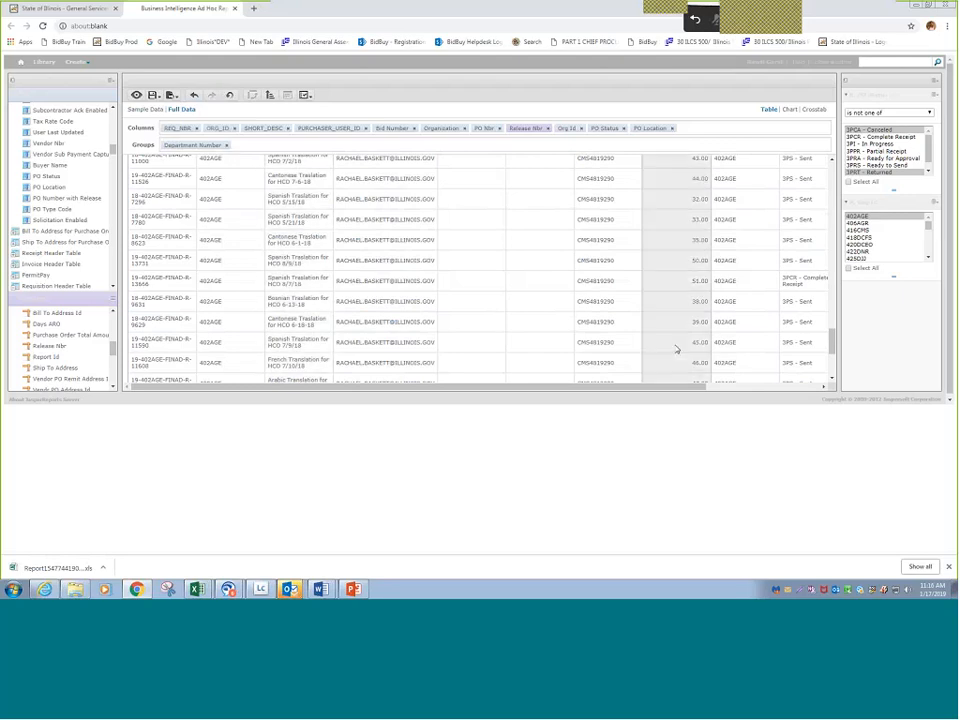
scroll(676, 349, down, 5)
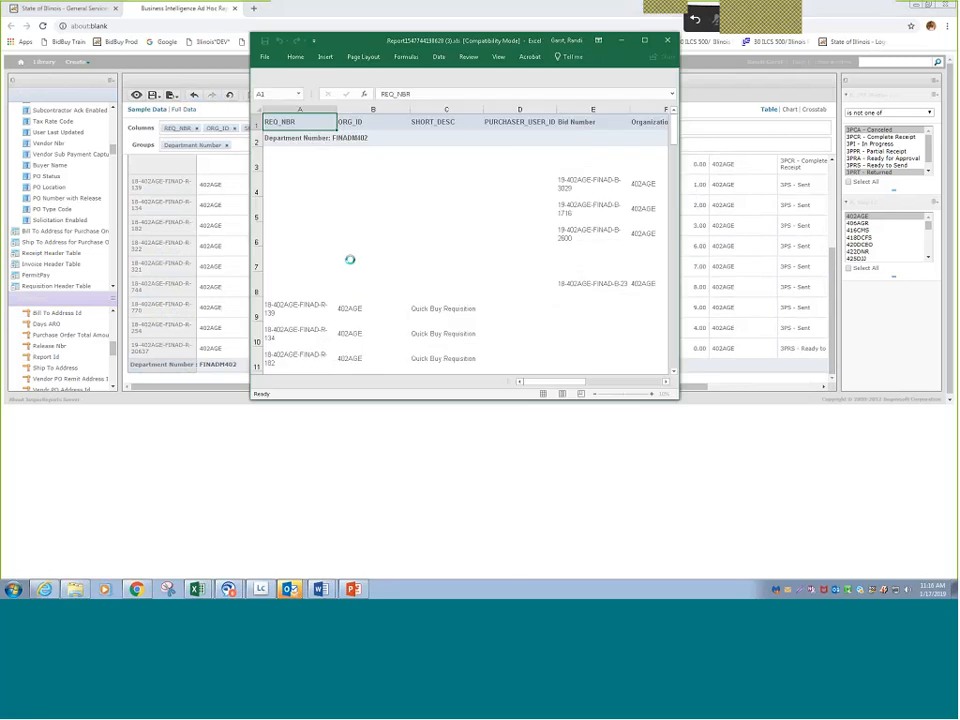
click(646, 42)
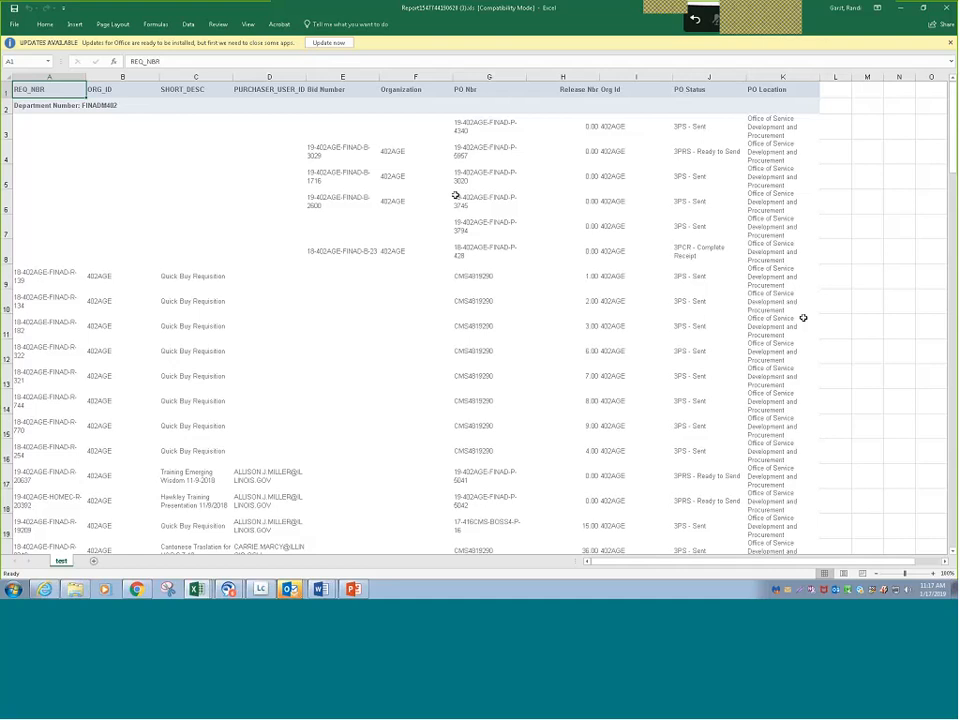
- Apply borders to all cells of the exported report, from the last data row back to the header row, columns A to K
scroll(313, 190, down, 1)
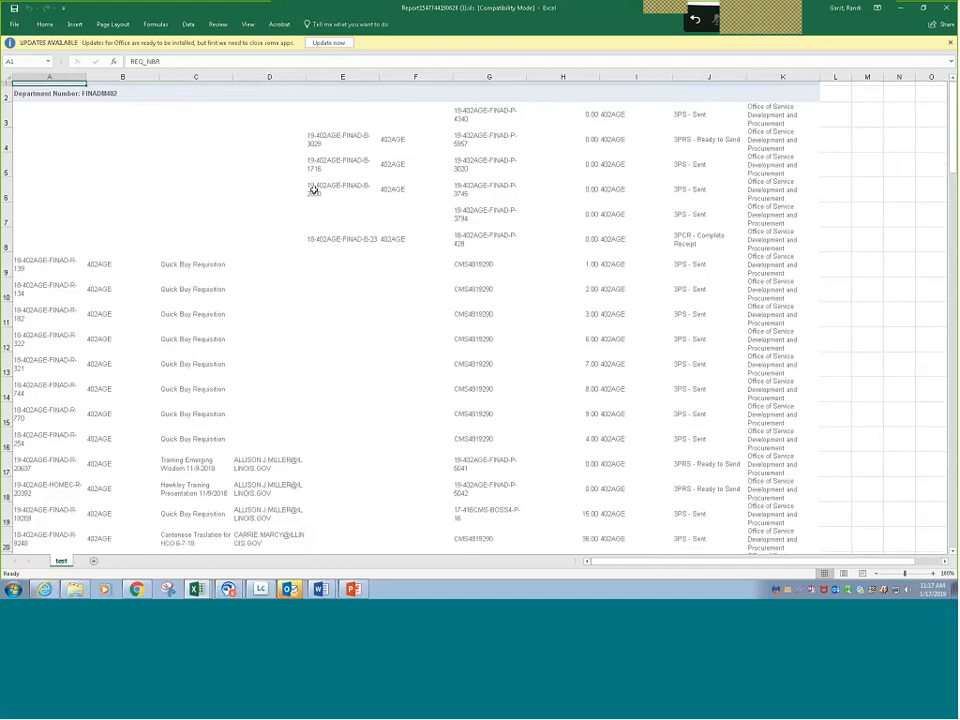
scroll(313, 190, down, 20)
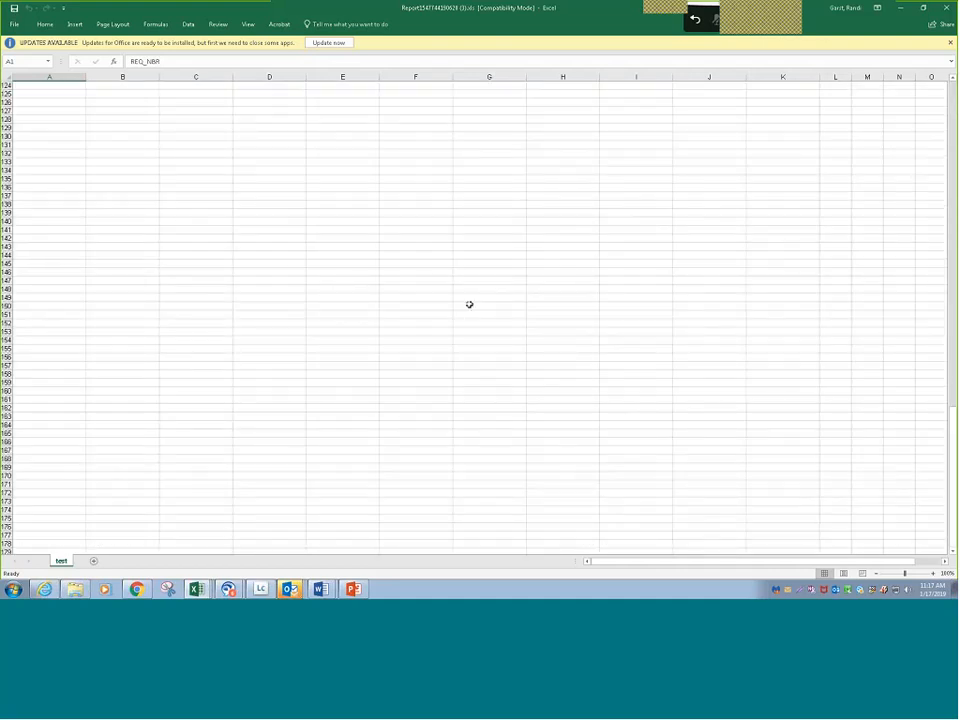
scroll(488, 313, up, 13)
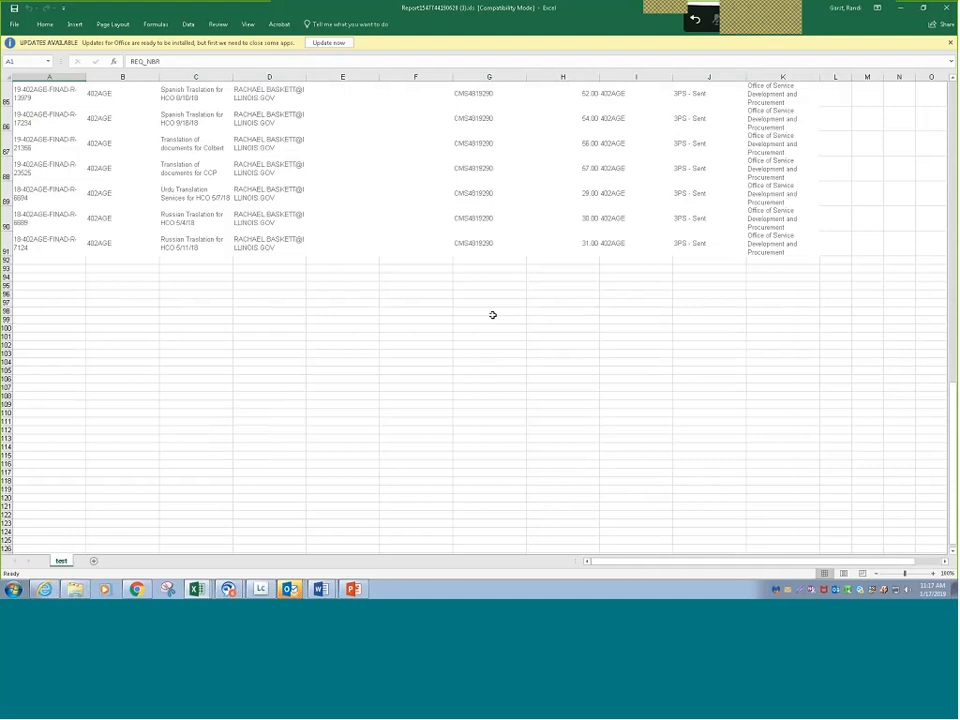
scroll(493, 315, up, 2)
drag(783, 393, 49, 343)
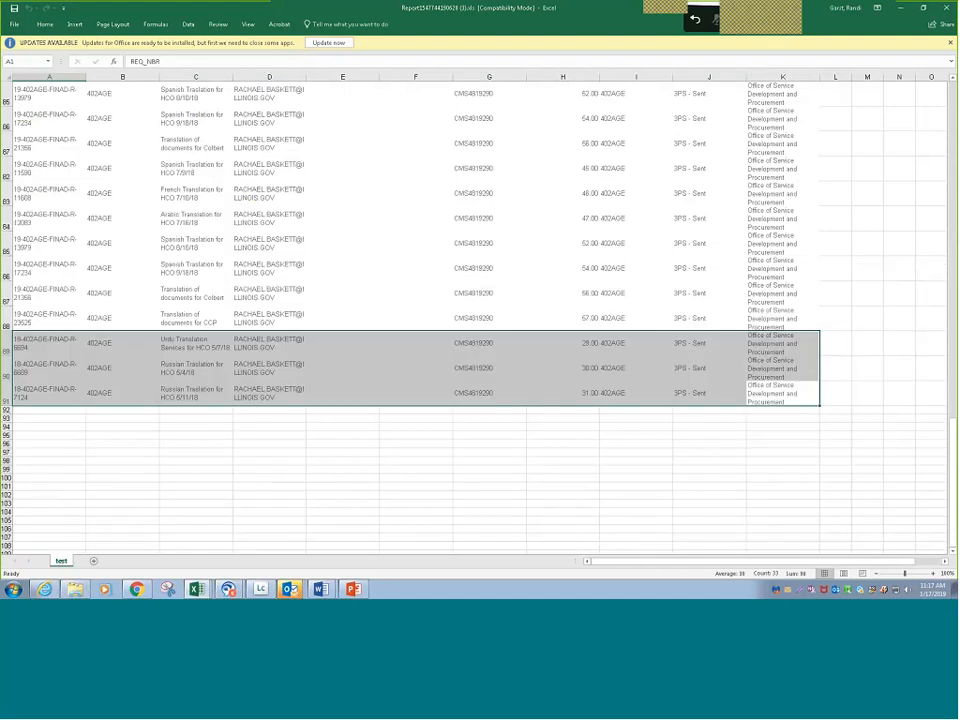
key(ctrl+shift+Home)
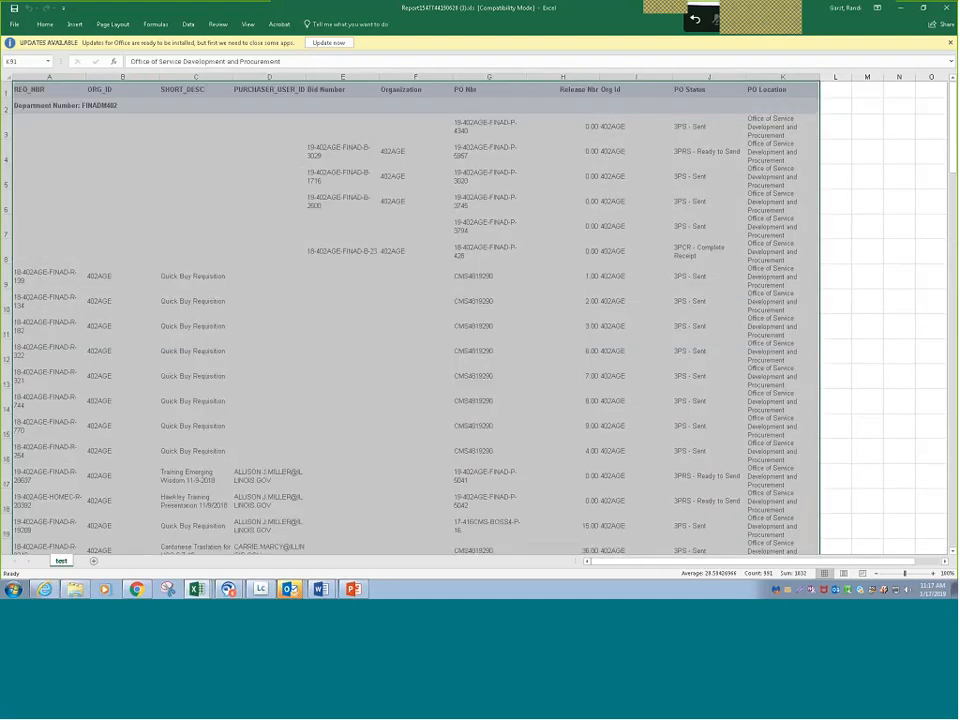
click(45, 23)
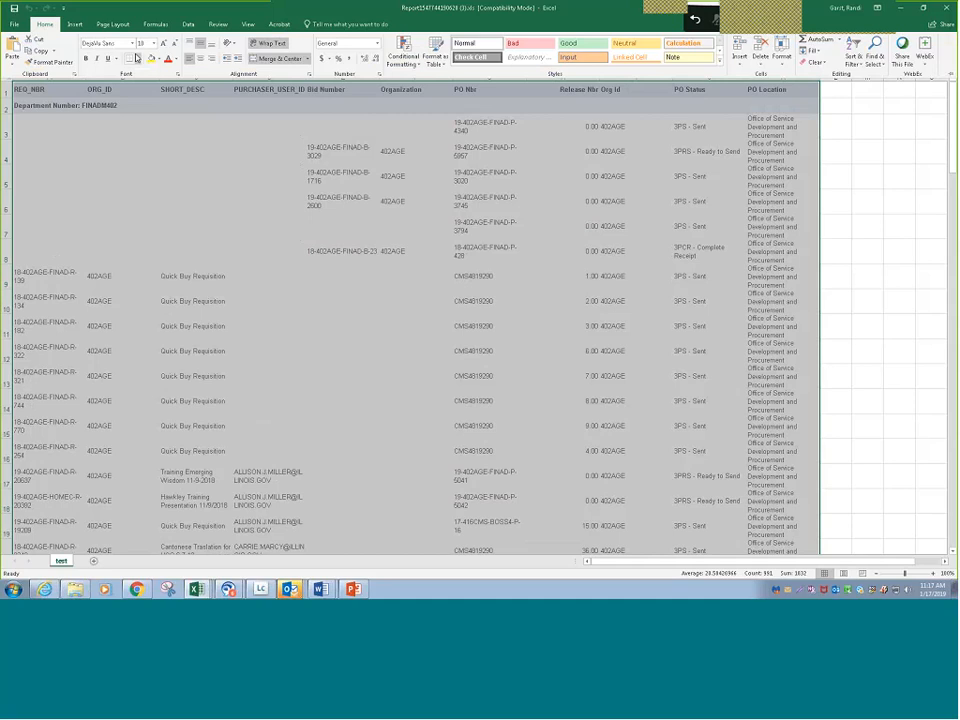
scroll(178, 163, down, 20)
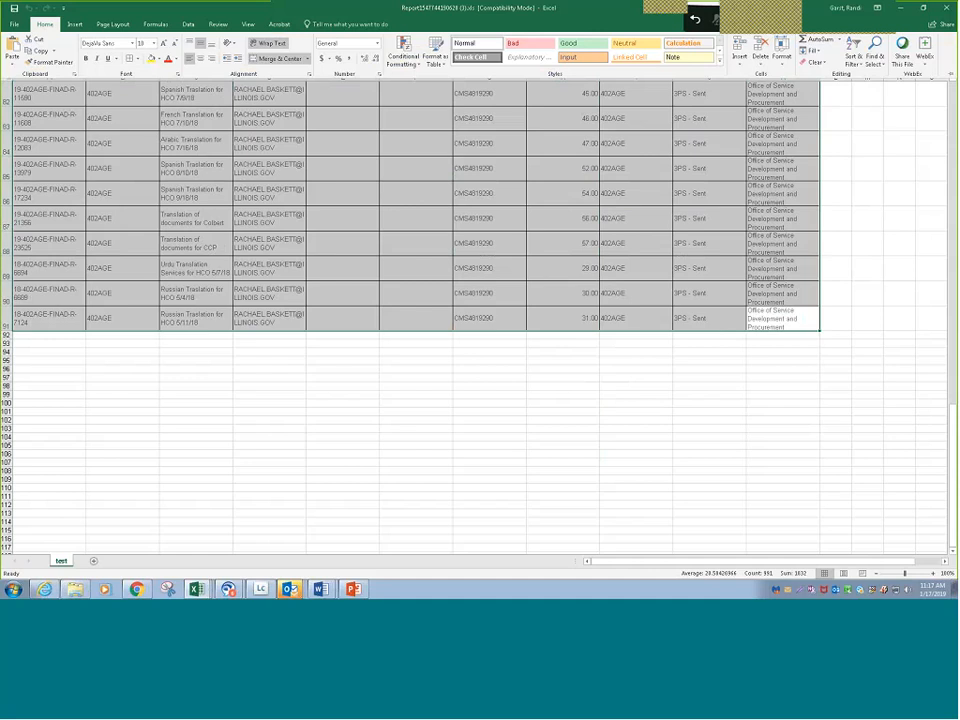
scroll(439, 213, up, 20)
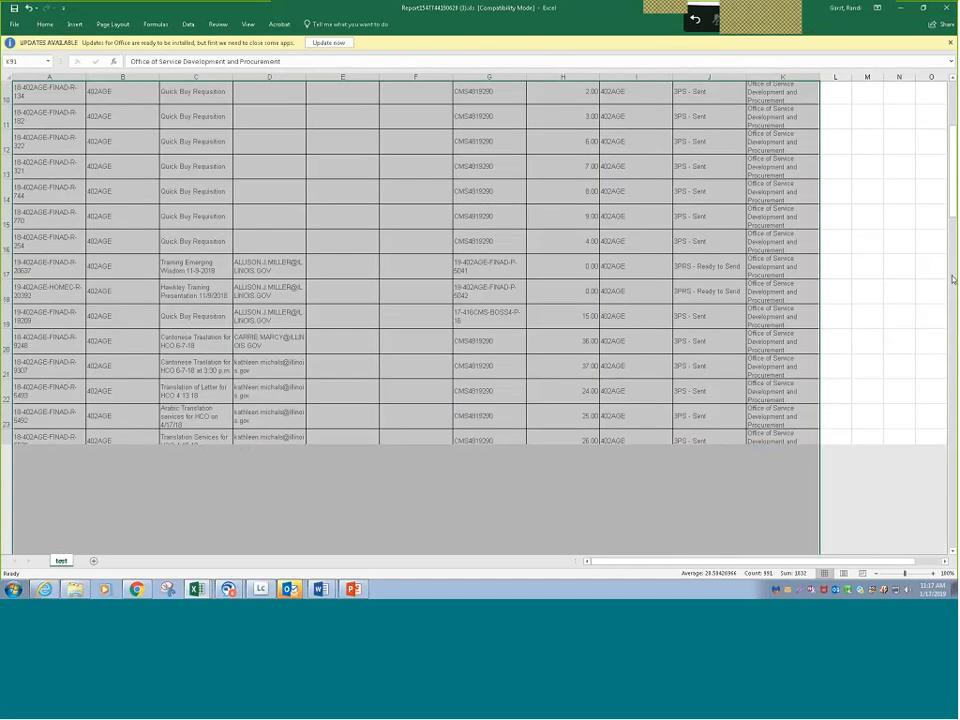
- Freeze the header row in row 1 of the worksheet and check it against the rows further down
key(ctrl+Home)
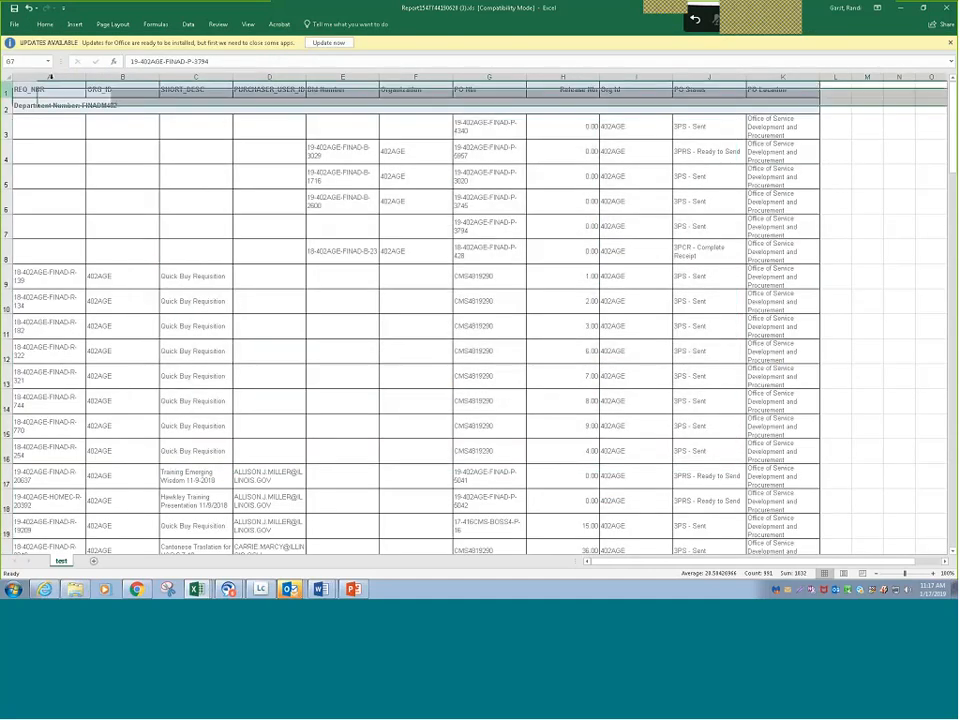
click(247, 24)
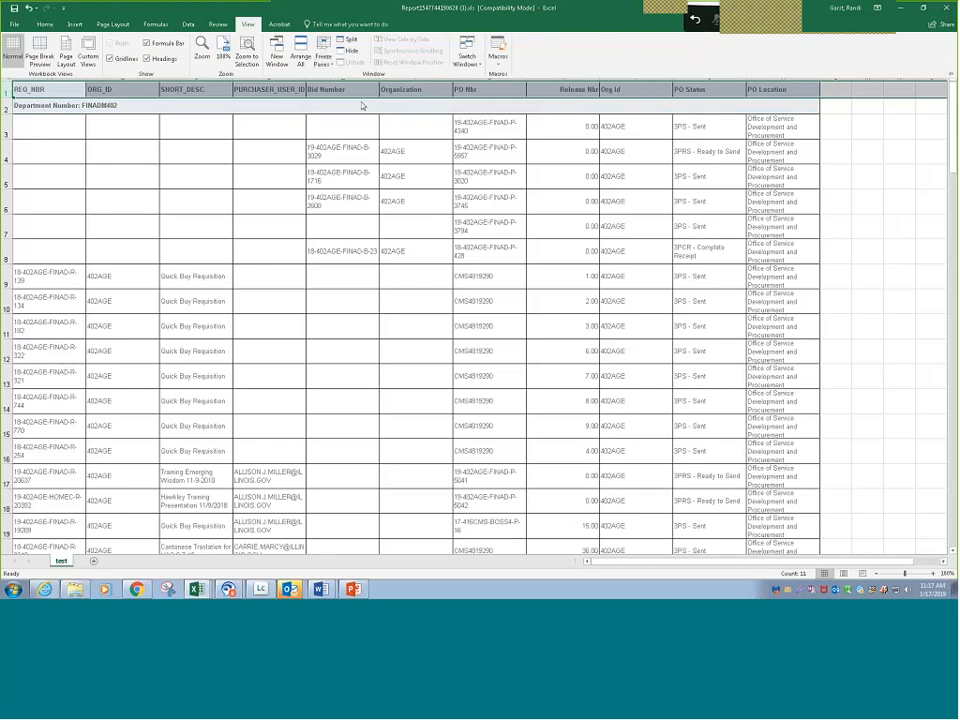
scroll(363, 105, down, 4)
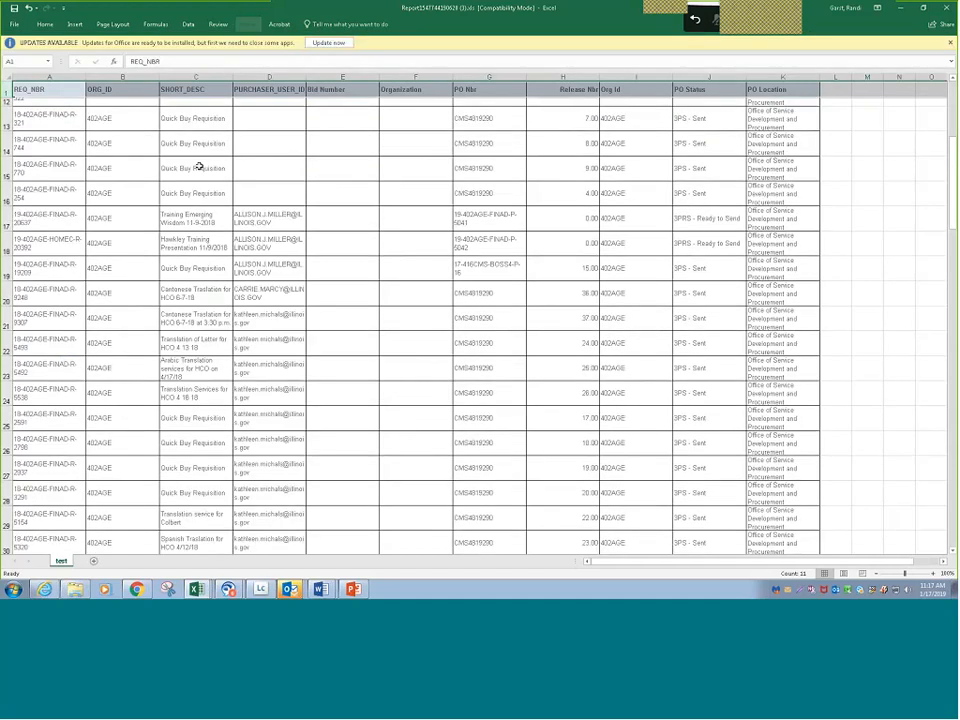
scroll(199, 167, down, 11)
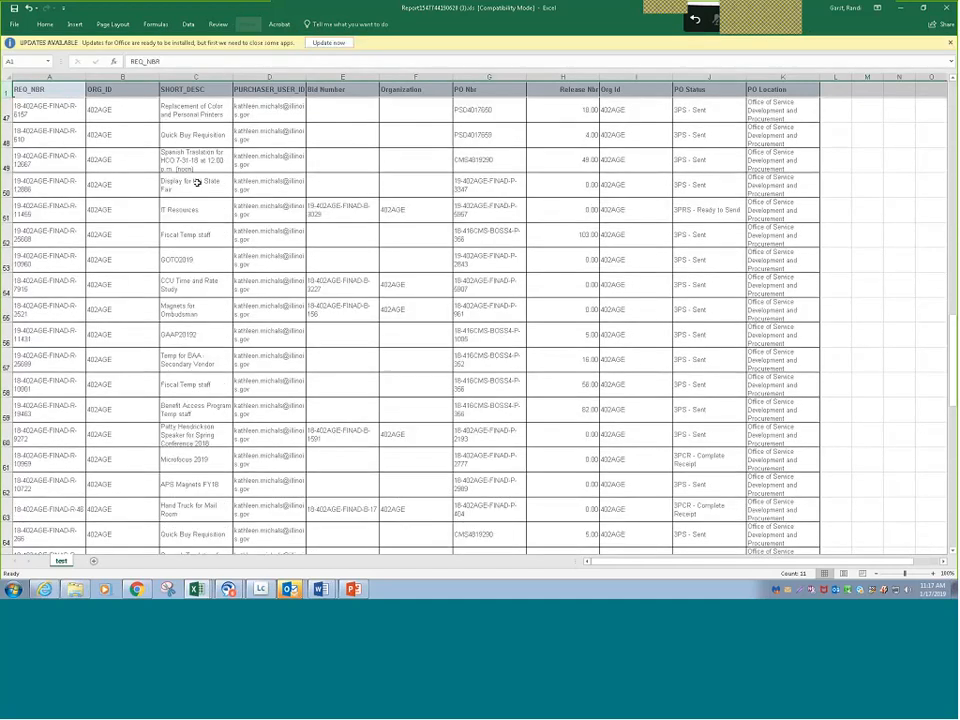
scroll(197, 183, down, 1)
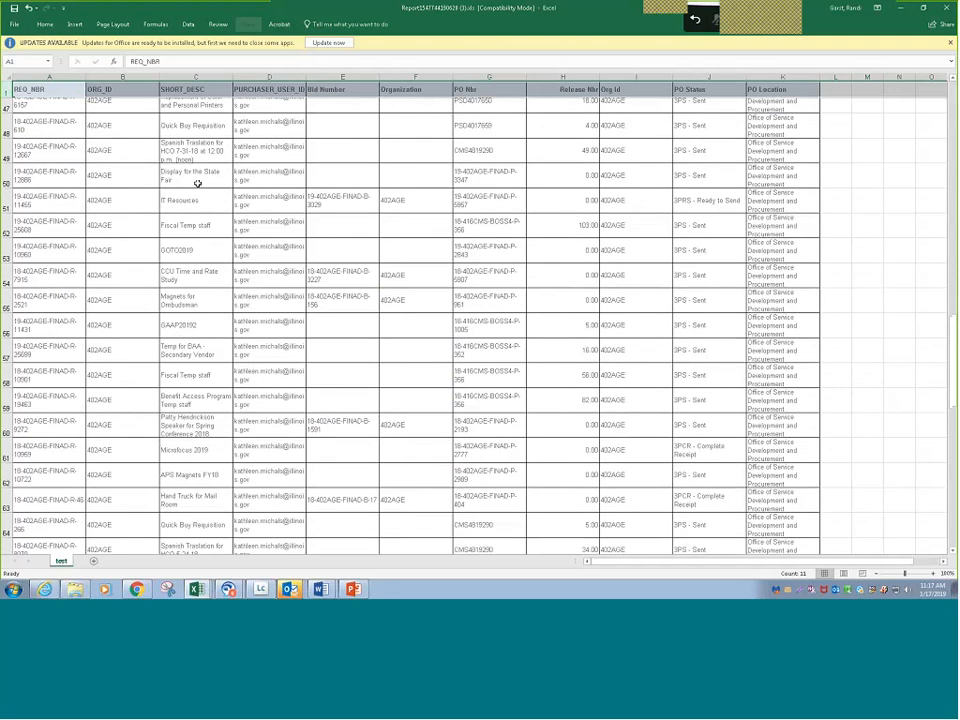
scroll(198, 185, down, 10)
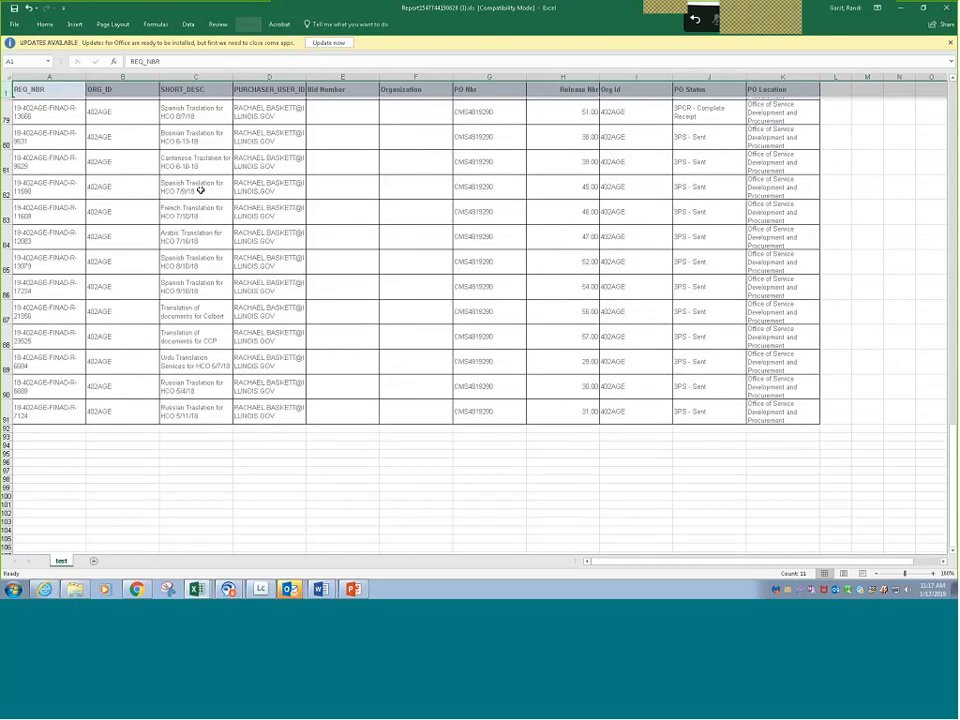
scroll(200, 190, down, 4)
scroll(200, 190, up, 9)
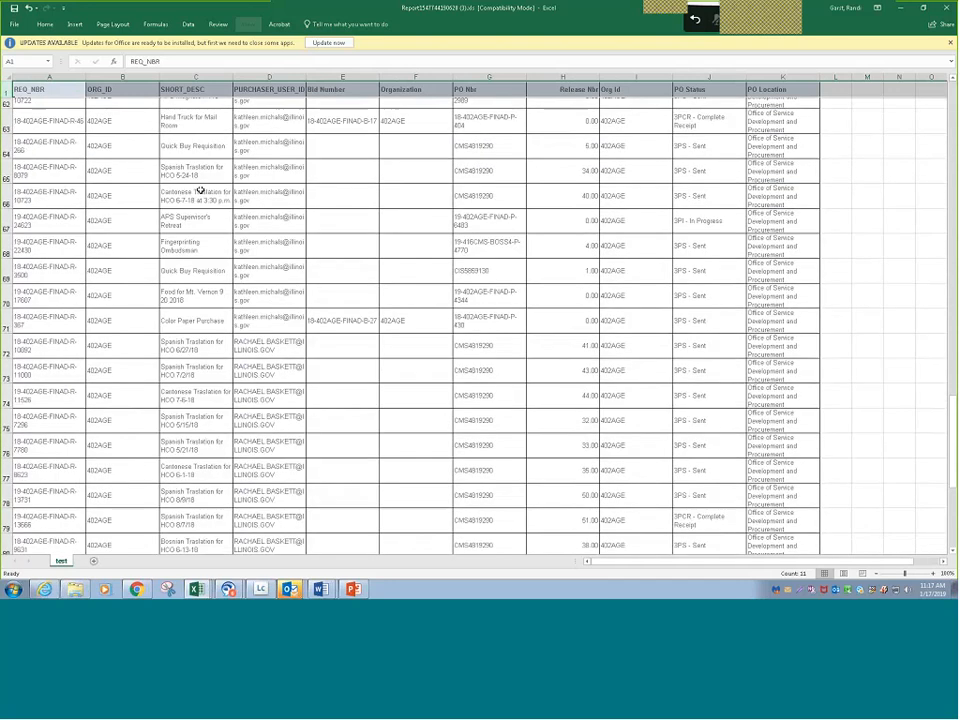
scroll(200, 190, up, 20)
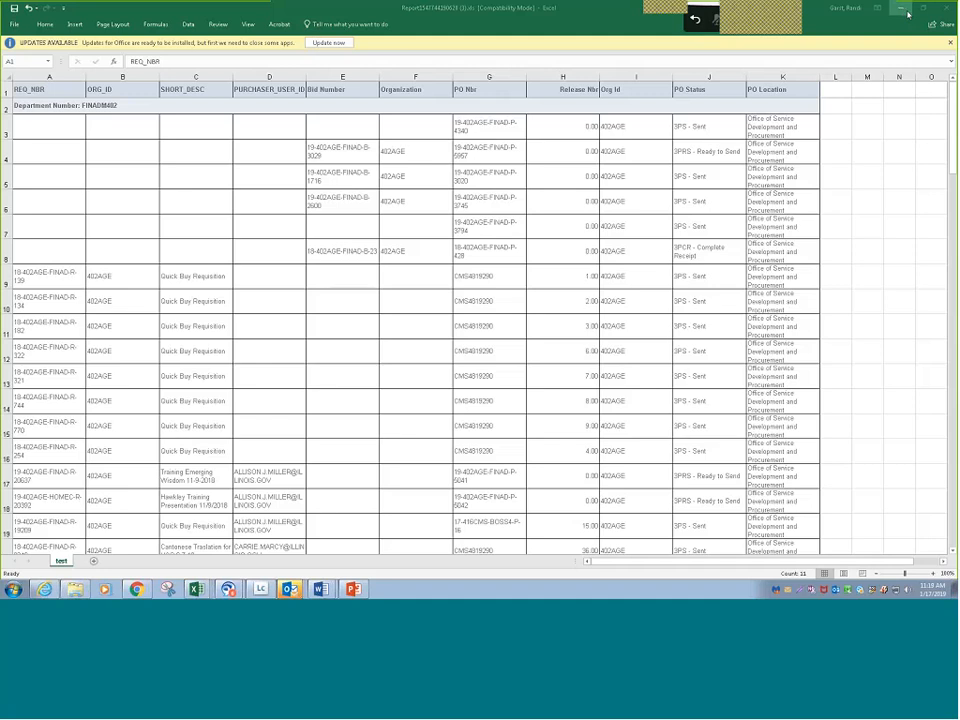
- Return from Excel to the ad hoc report in the browser and examine its sample rows and the available PO Header Custom Columns fields
click(905, 12)
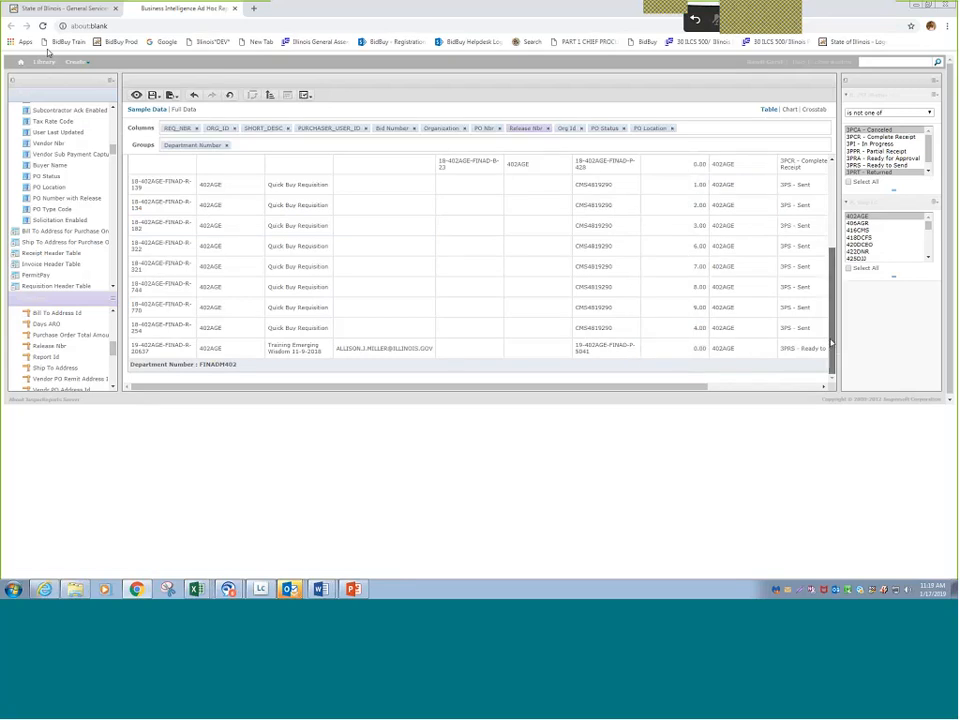
drag(832, 343, 831, 256)
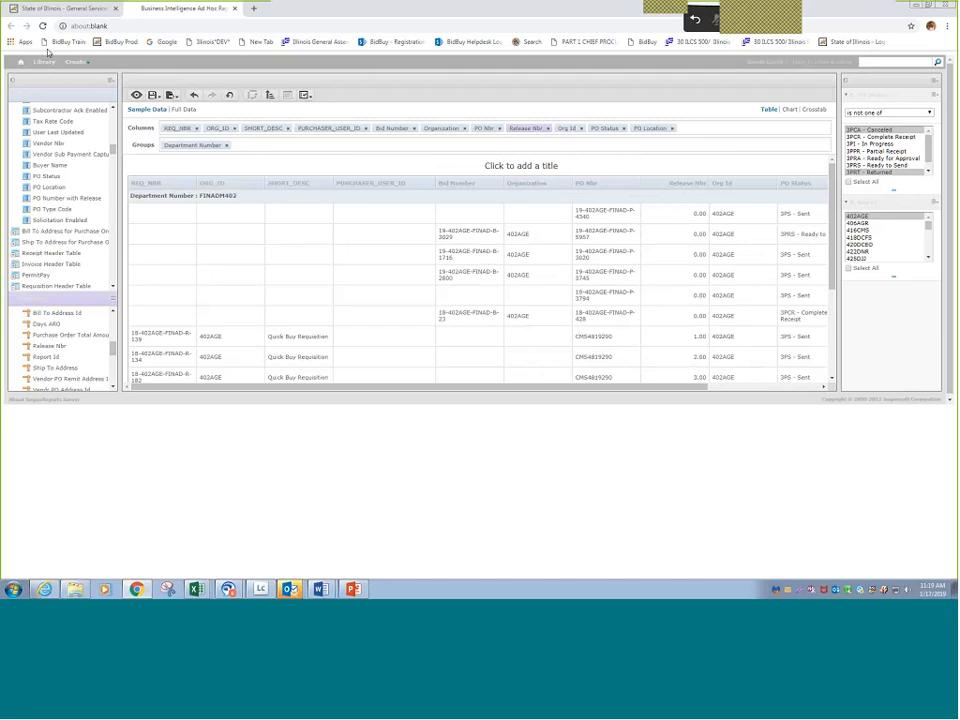
click(113, 287)
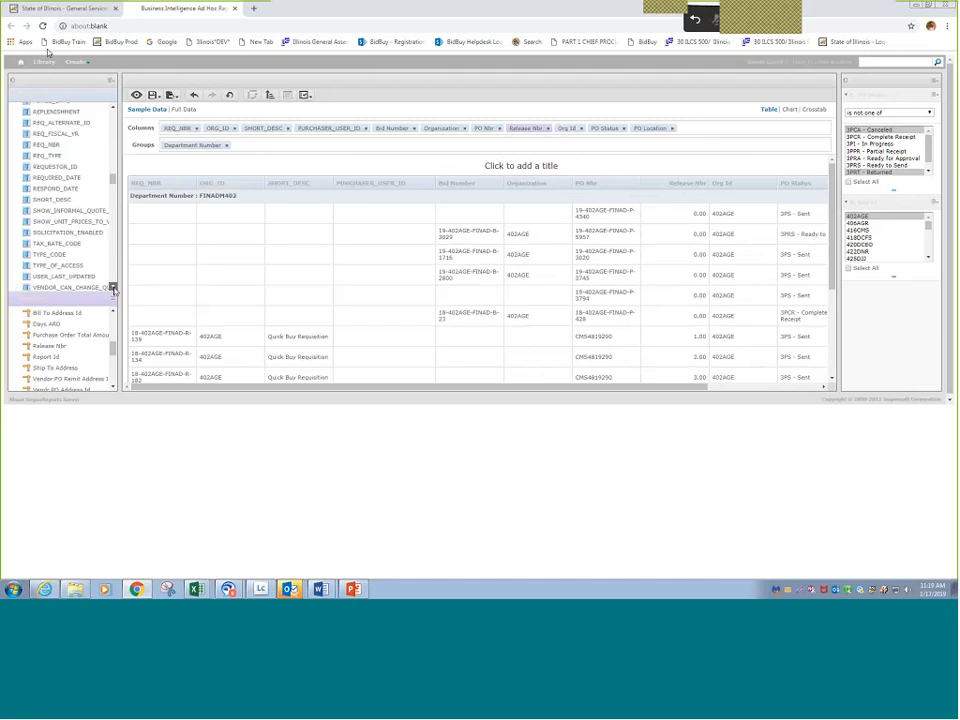
scroll(73, 237, down, 5)
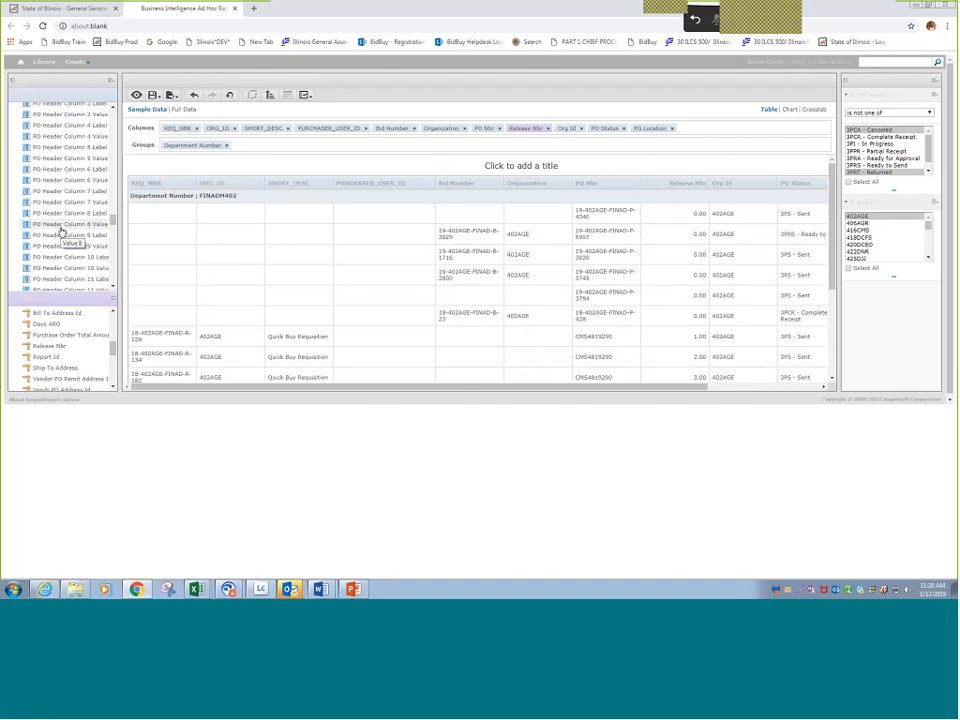
scroll(79, 144, up, 2)
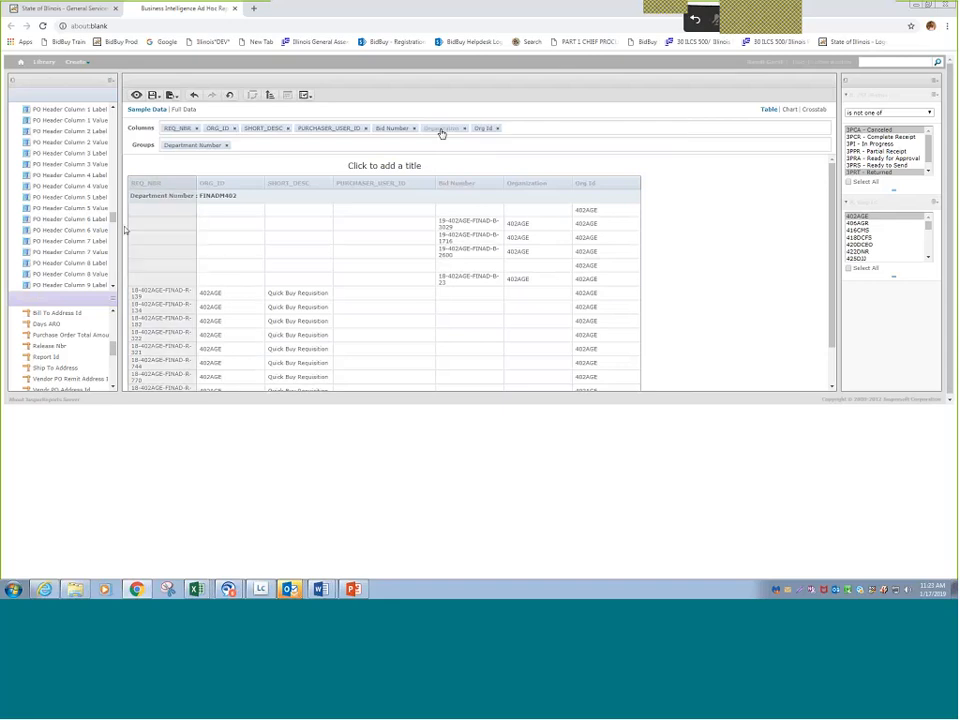
- Look through the available report fields, from the Bid Header Table to the PO and Req Header Custom Columns, and the measures
drag(113, 216, 113, 194)
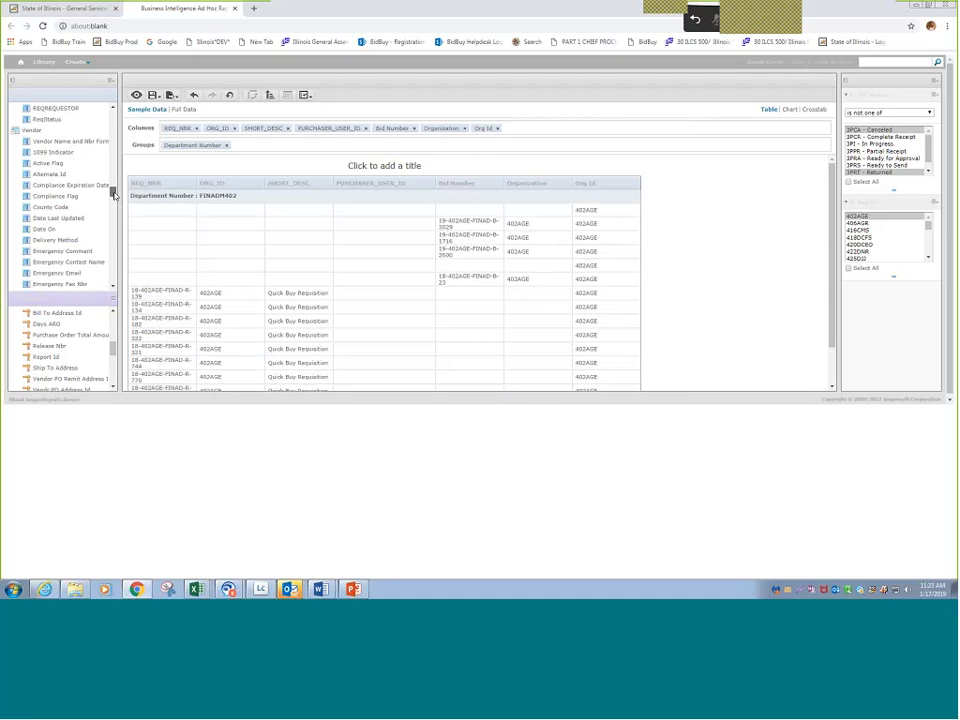
scroll(113, 195, up, 1)
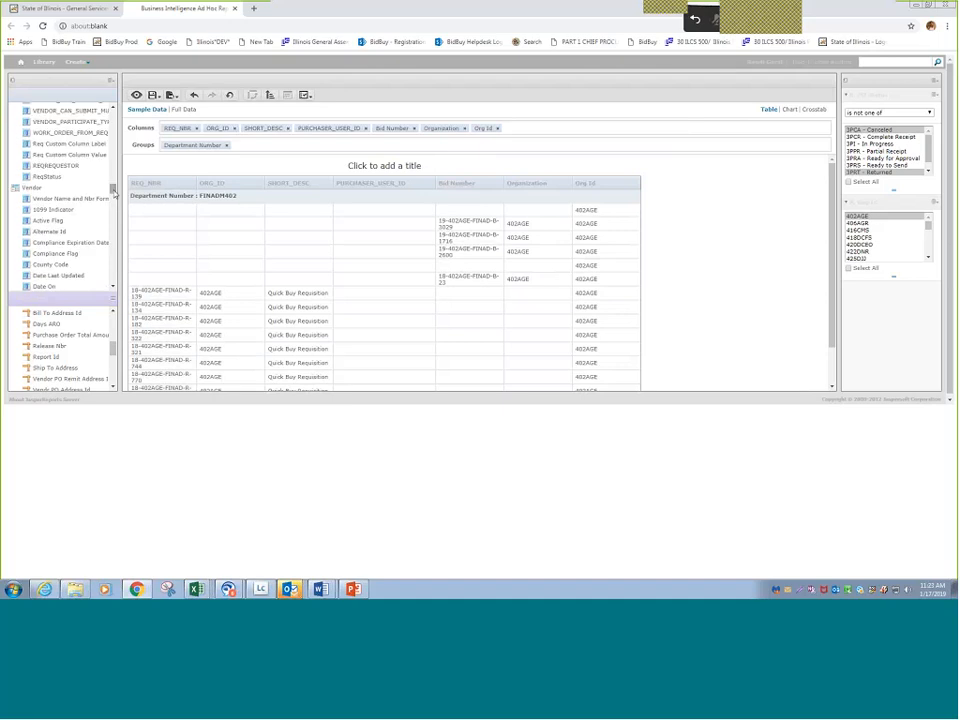
scroll(115, 200, up, 3)
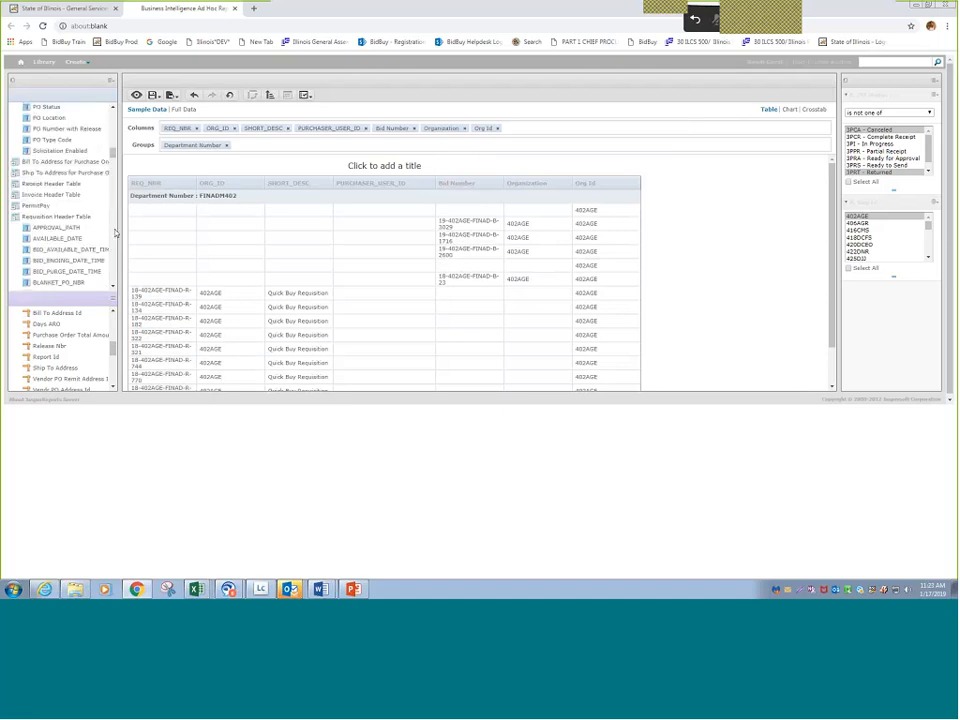
scroll(72, 185, up, 3)
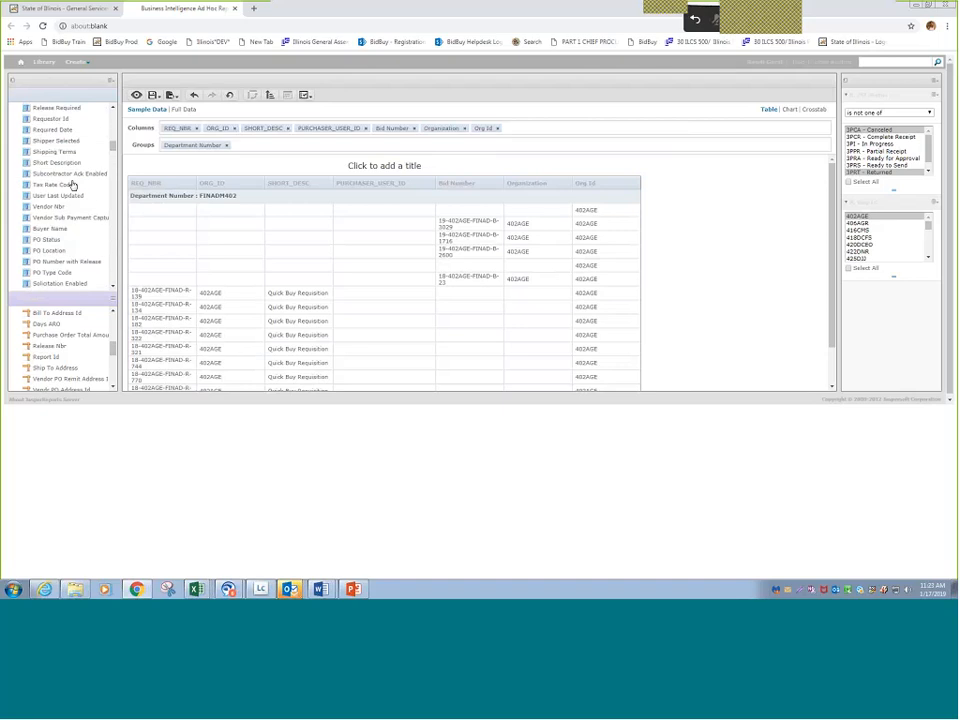
scroll(72, 185, up, 3)
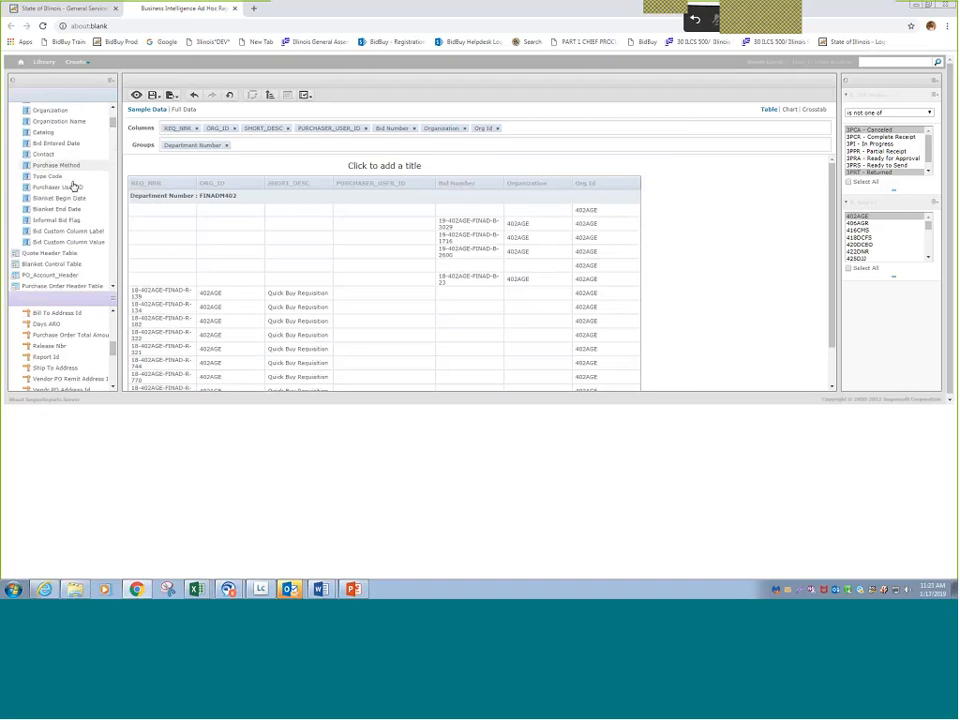
scroll(62, 212, down, 1)
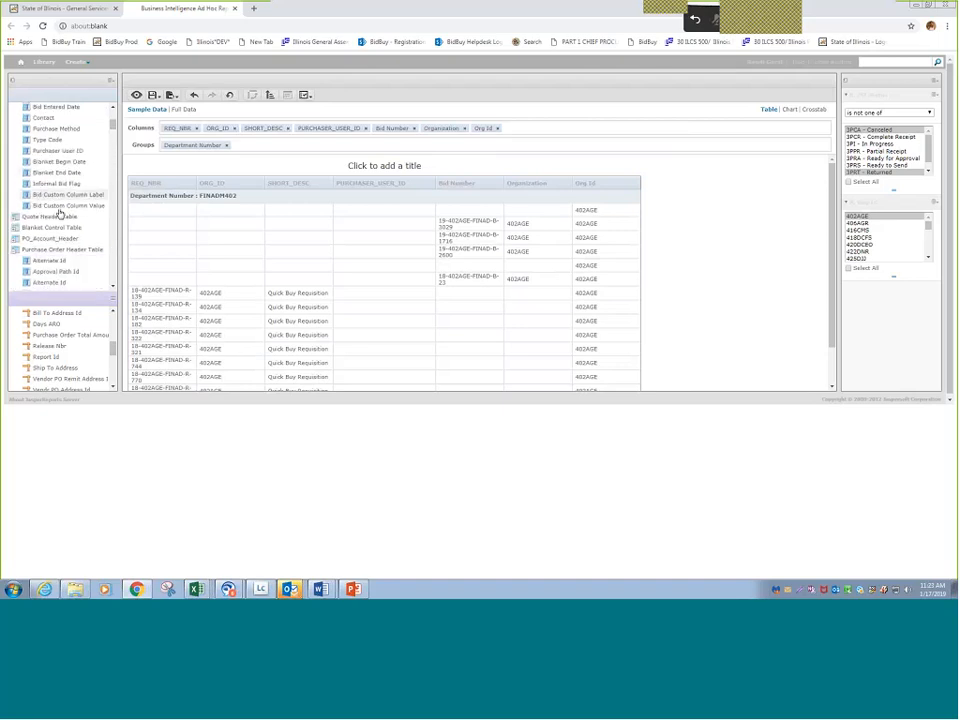
scroll(59, 213, up, 3)
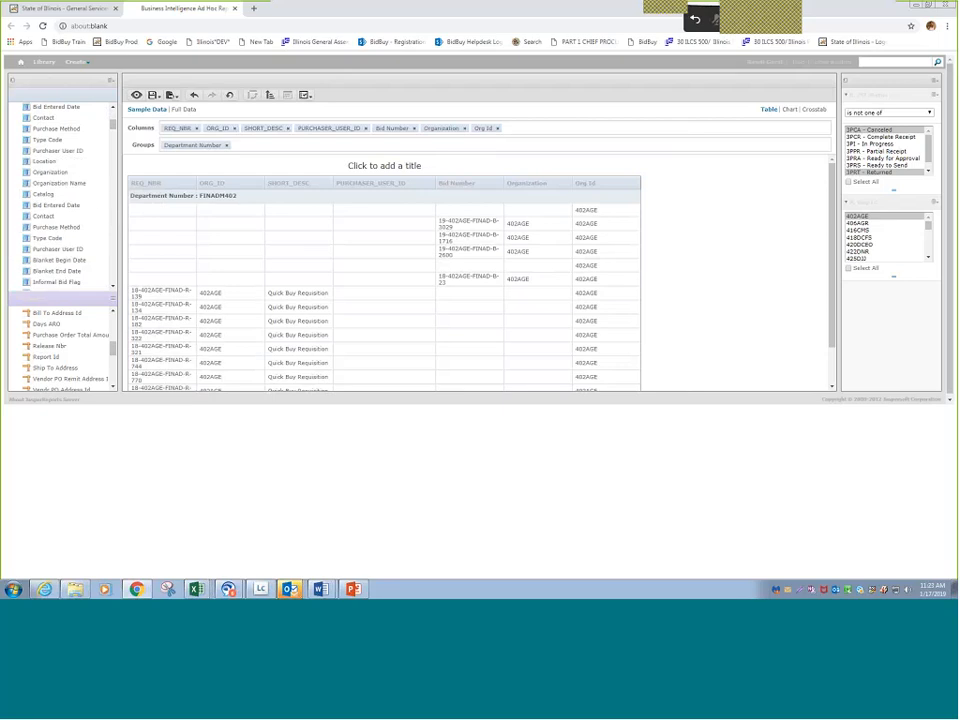
drag(113, 126, 113, 118)
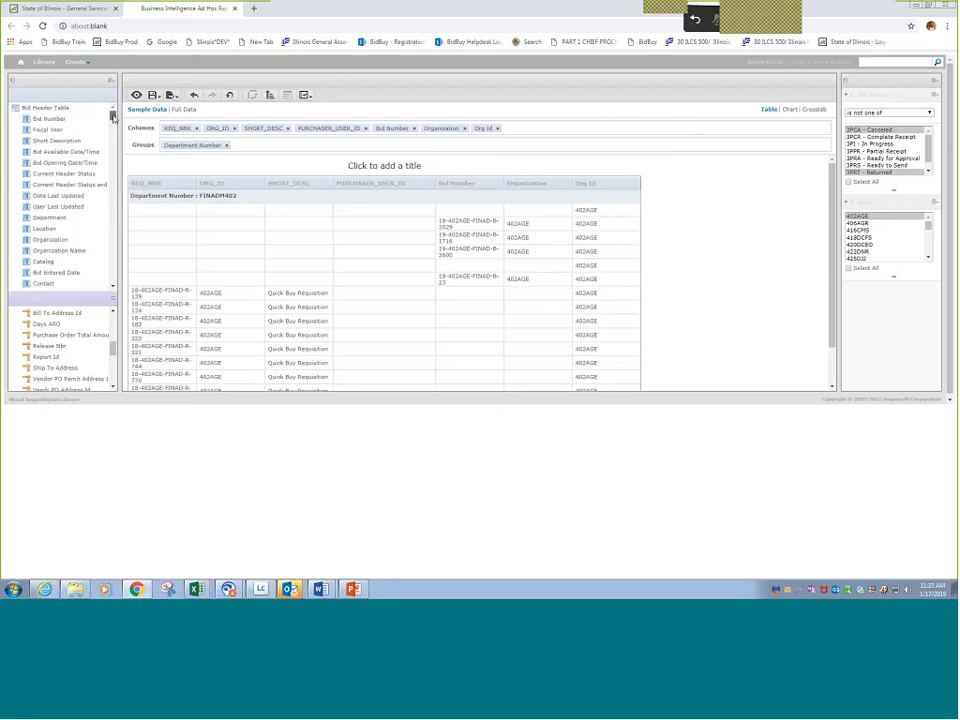
scroll(77, 224, down, 5)
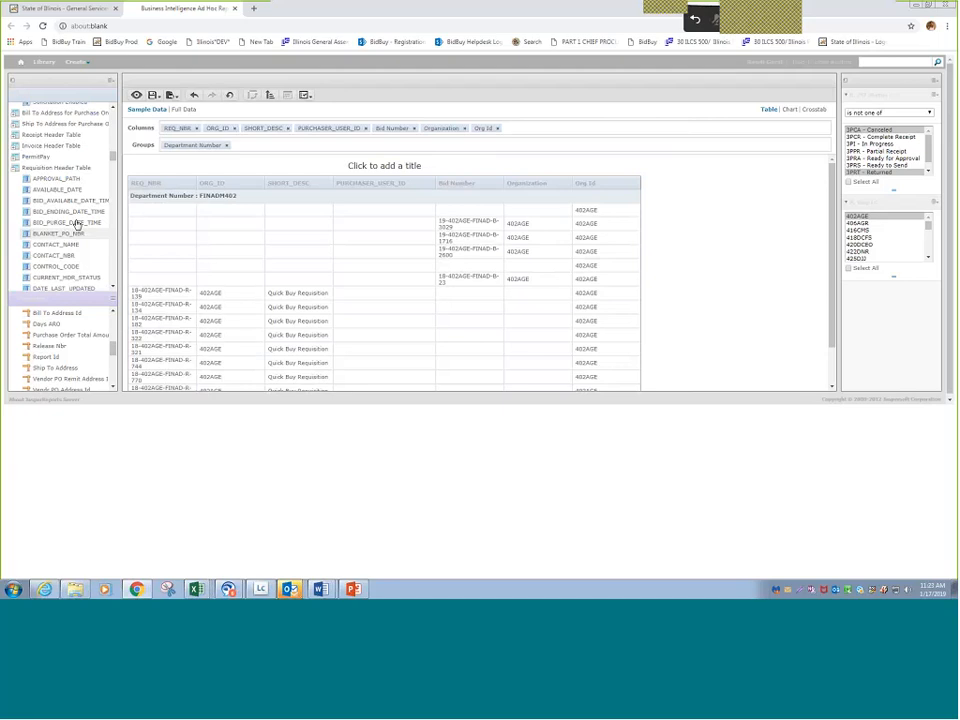
scroll(77, 224, up, 2)
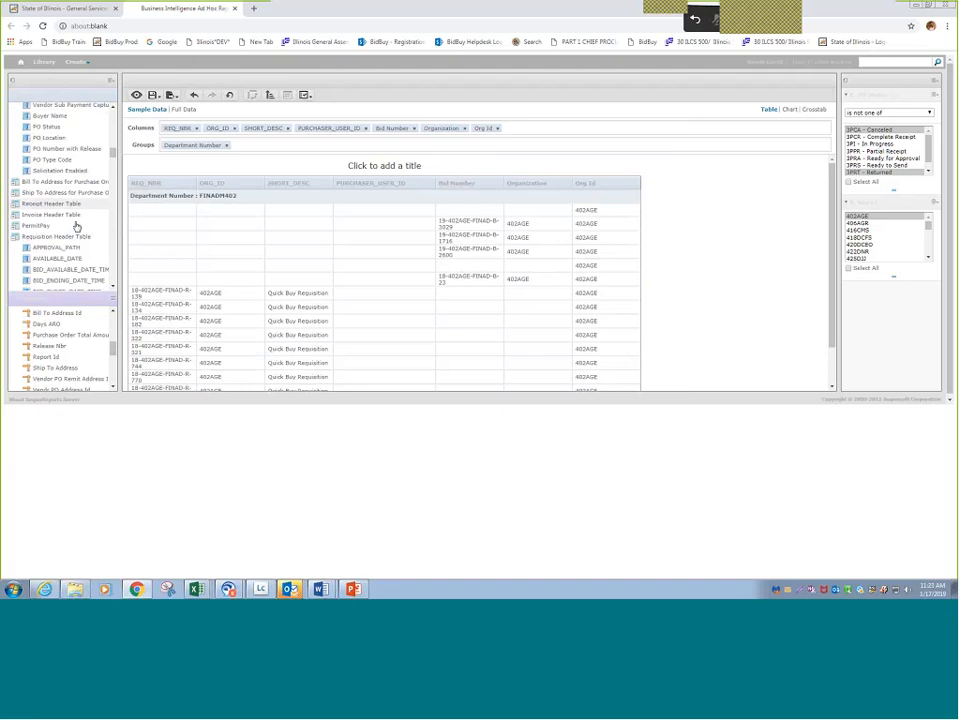
scroll(77, 226, down, 5)
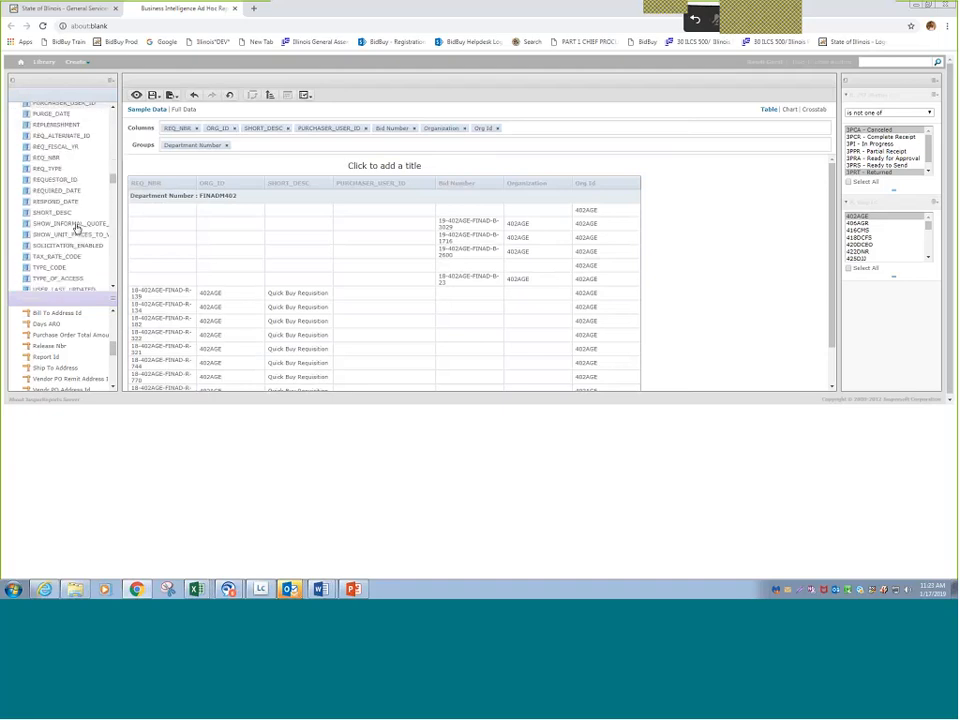
scroll(77, 228, down, 3)
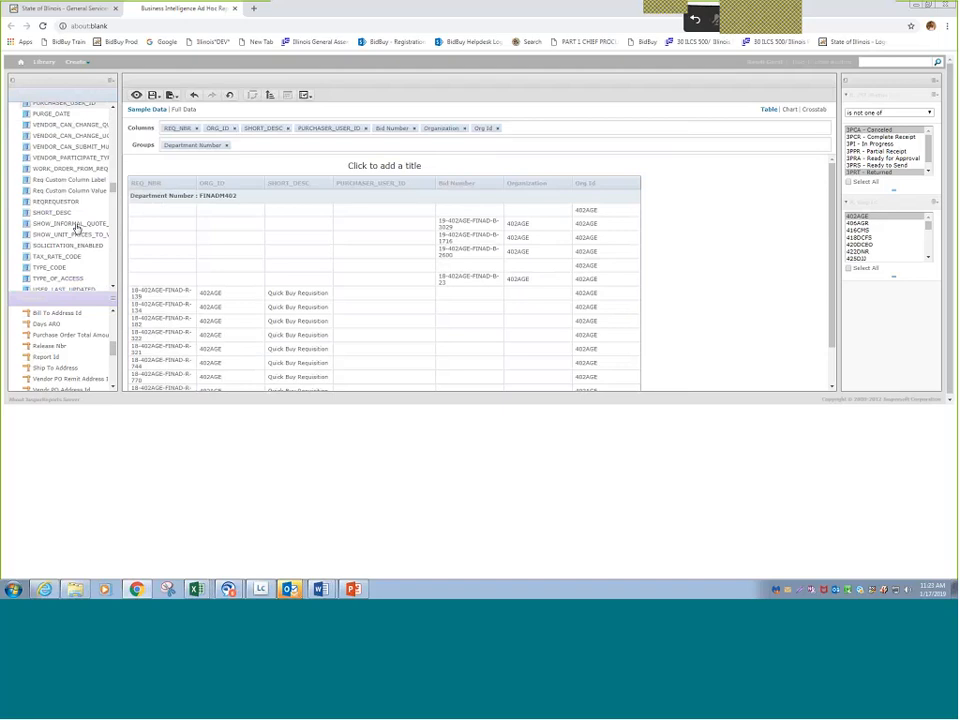
scroll(77, 228, down, 5)
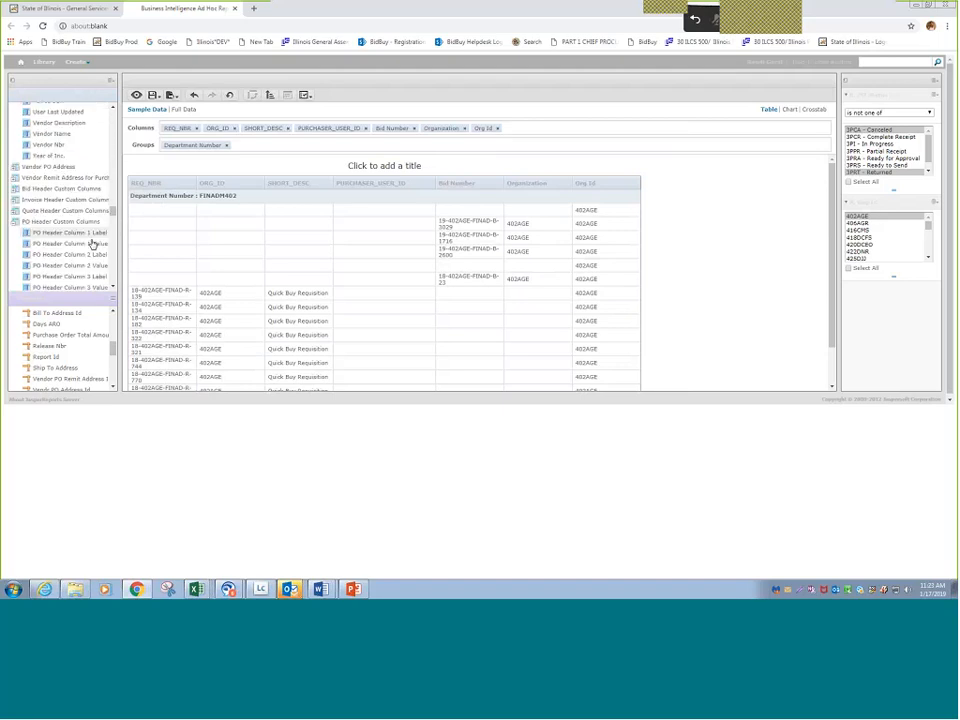
scroll(92, 243, down, 2)
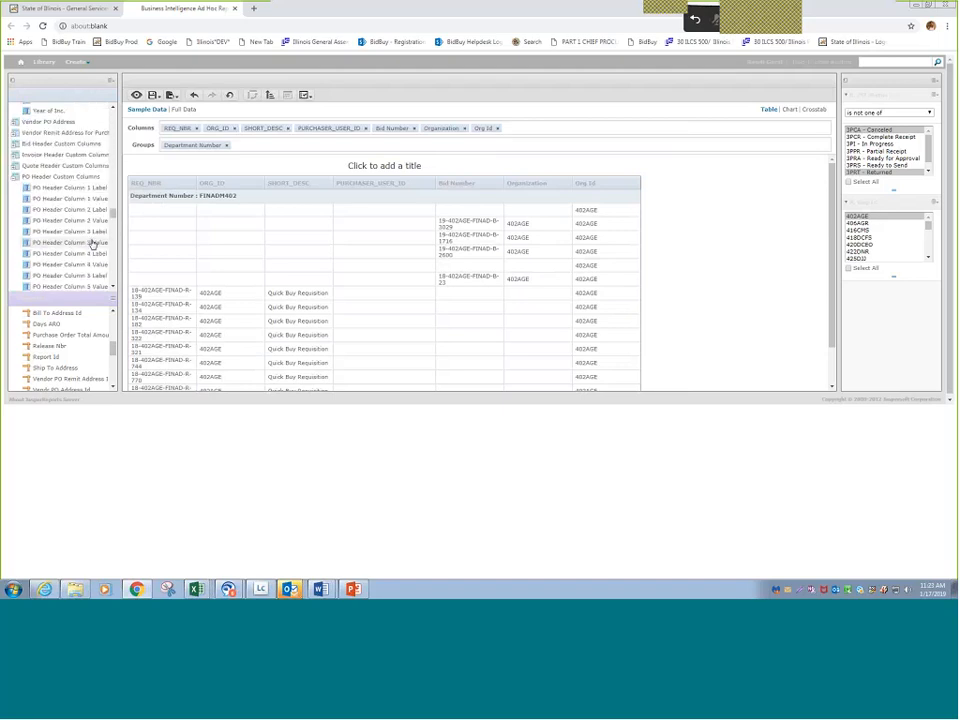
scroll(92, 243, down, 15)
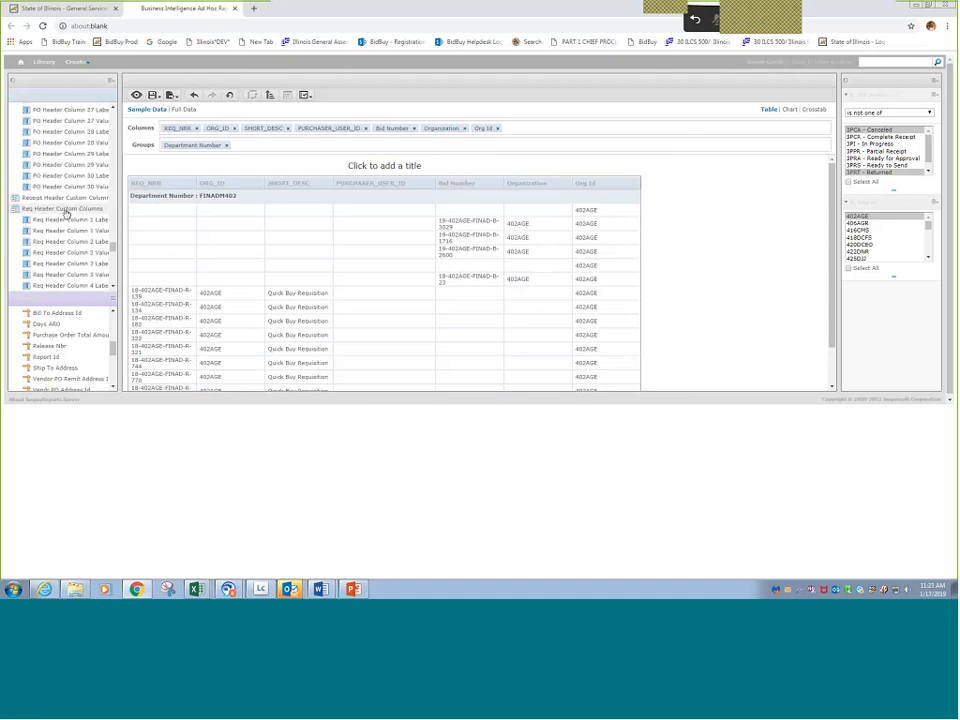
scroll(66, 214, down, 15)
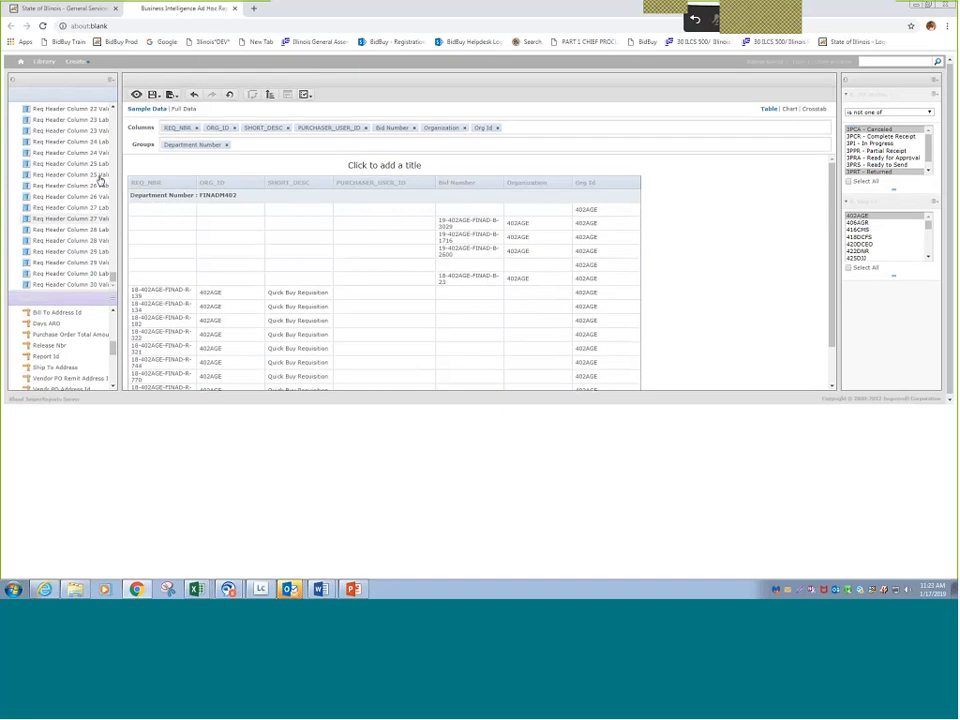
scroll(100, 180, down, 1)
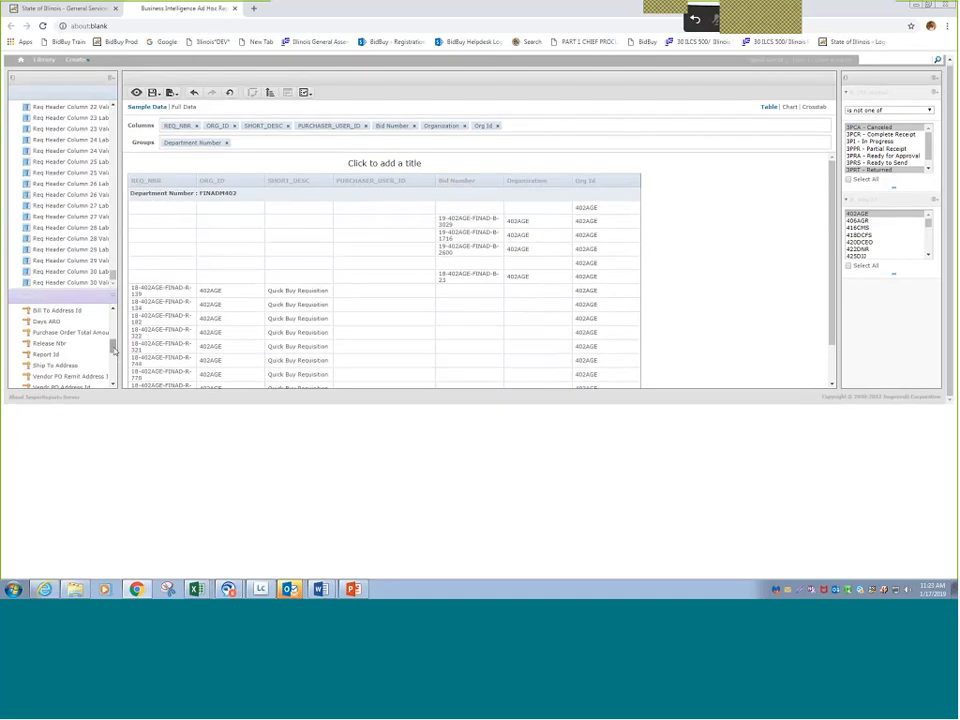
scroll(113, 346, up, 5)
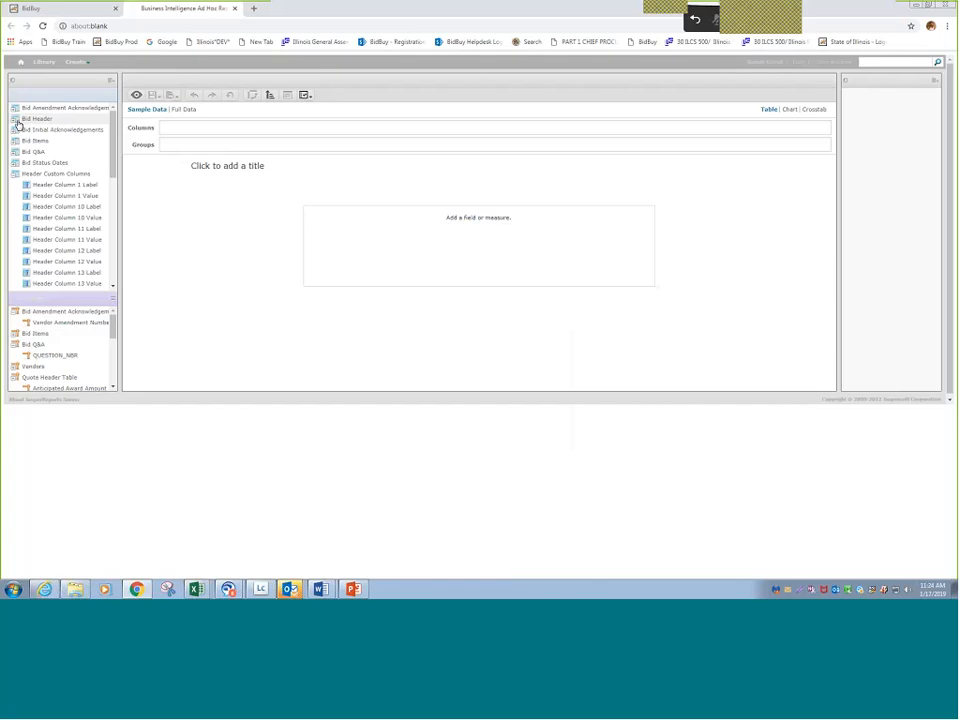
- Add the Bid Header fields Bid Number, Buyer ID and Buyer Name as columns of the empty report, and take Buyer ID out again
click(17, 121)
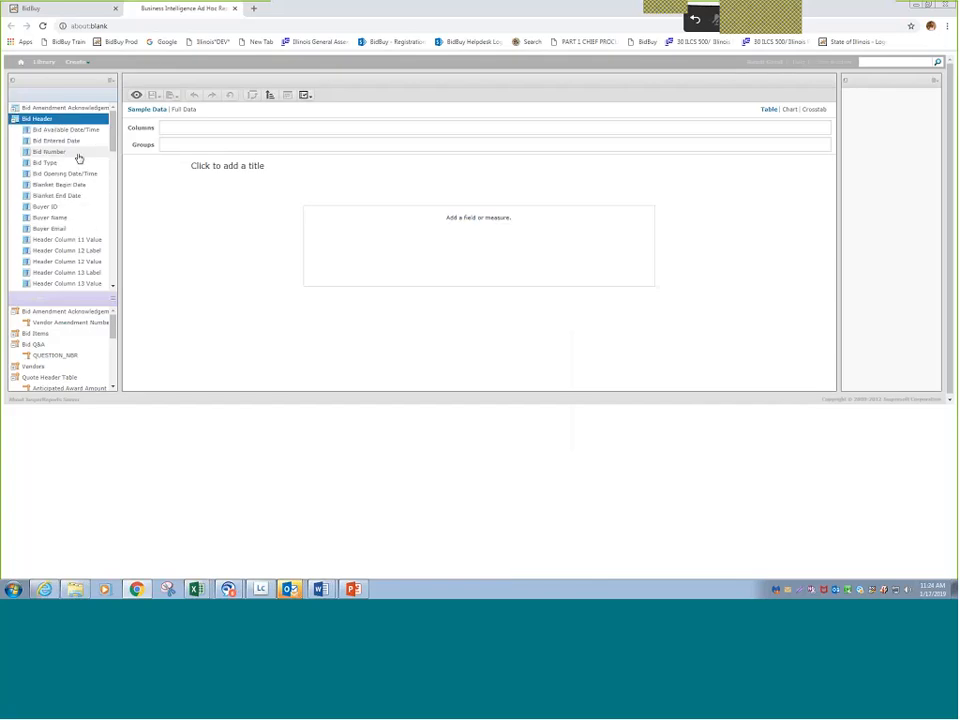
double_click(78, 153)
double_click(72, 205)
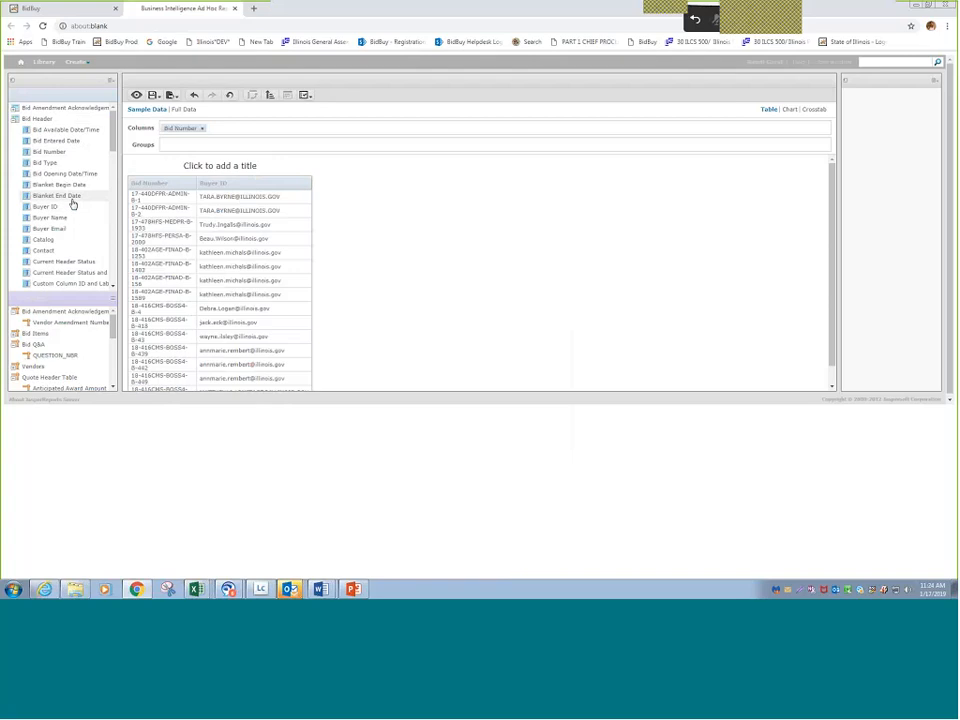
double_click(49, 217)
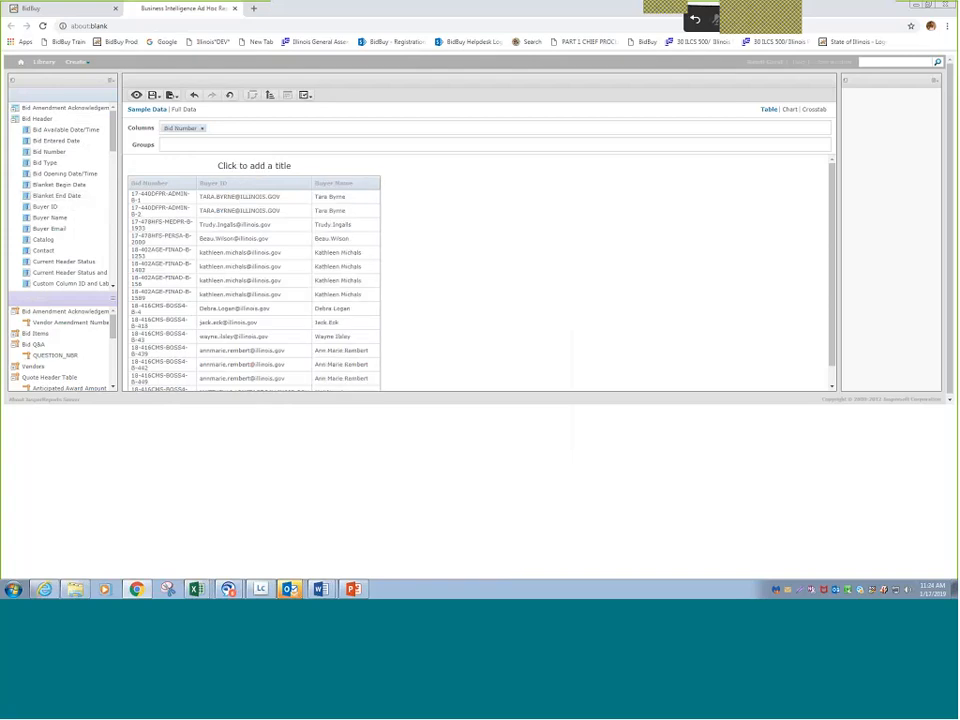
- Add Department Name, Location Name and Organization from Bid Header as further report columns
drag(114, 147, 115, 157)
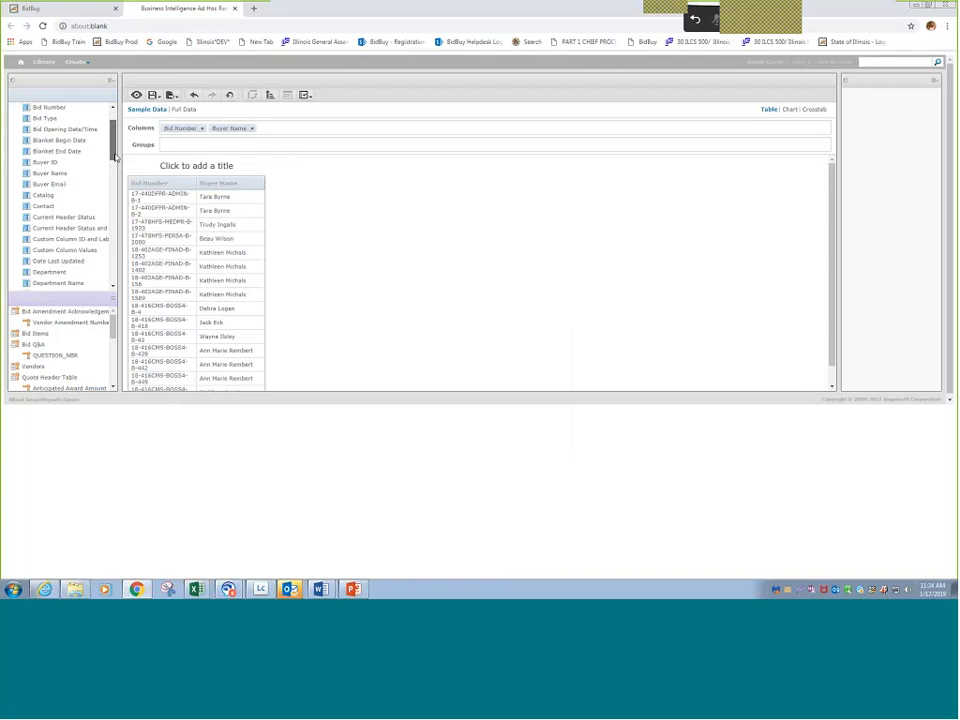
drag(115, 157, 115, 173)
double_click(68, 208)
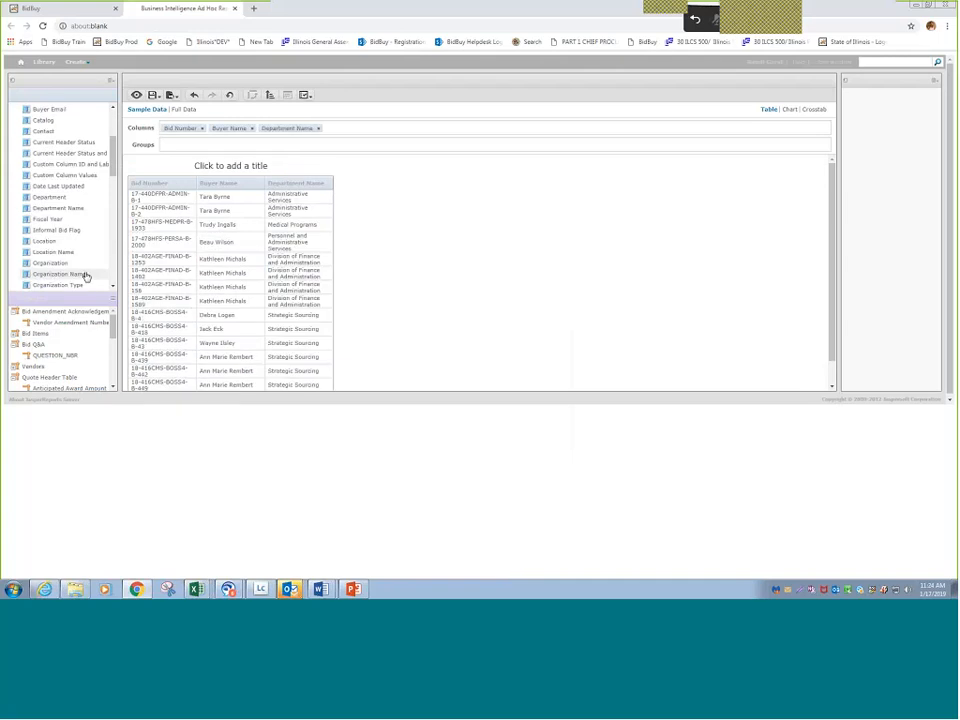
double_click(60, 252)
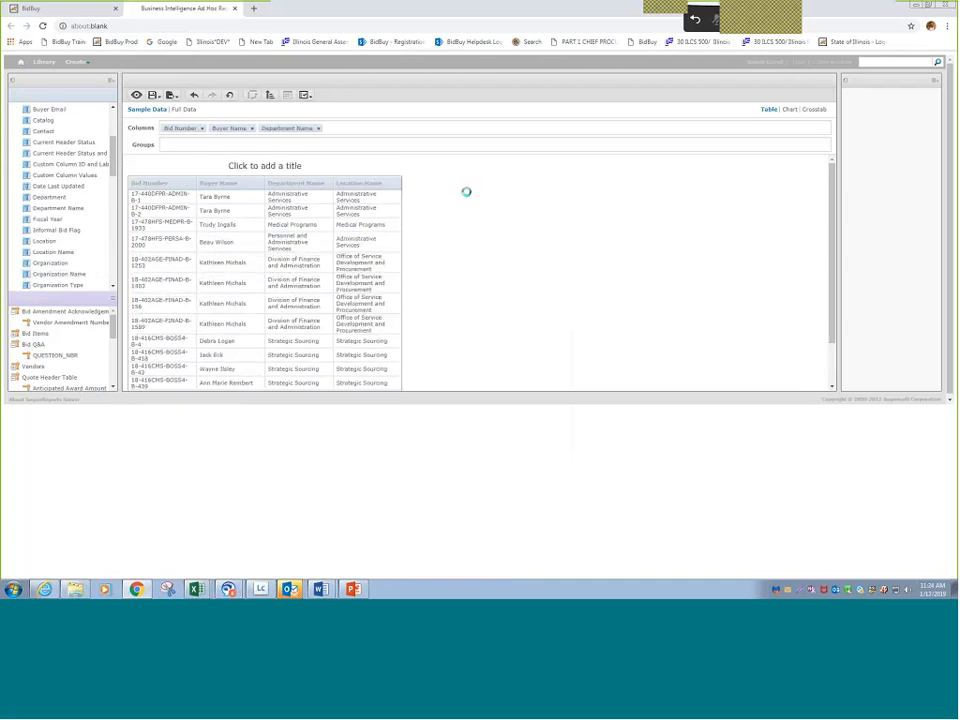
double_click(50, 263)
- Create a filter on the Organization column and limit it to 402AGE
click(425, 128)
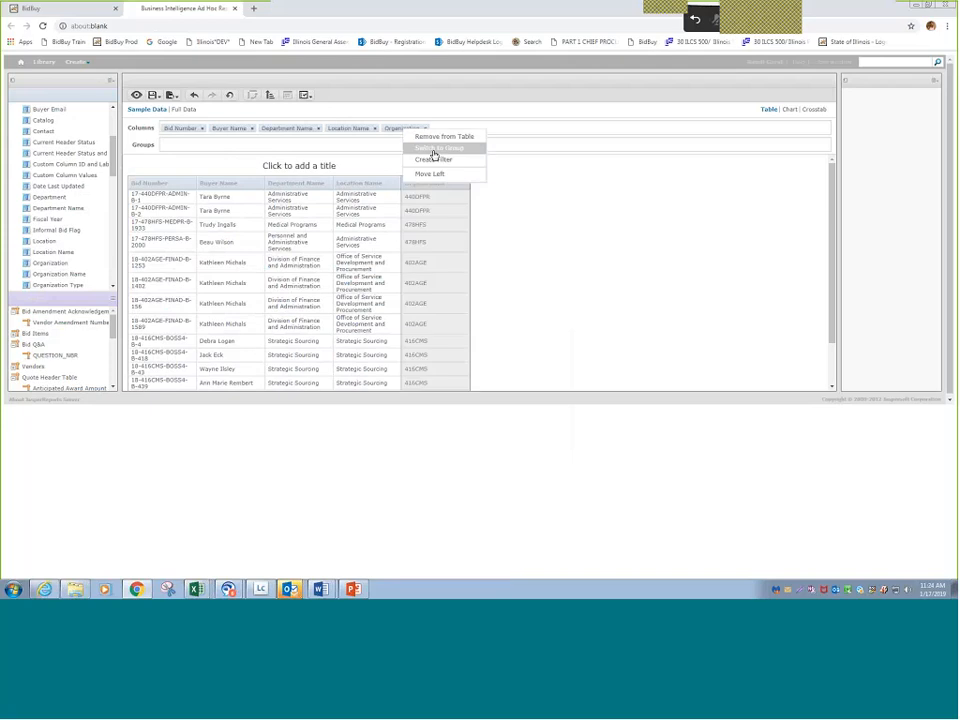
click(433, 159)
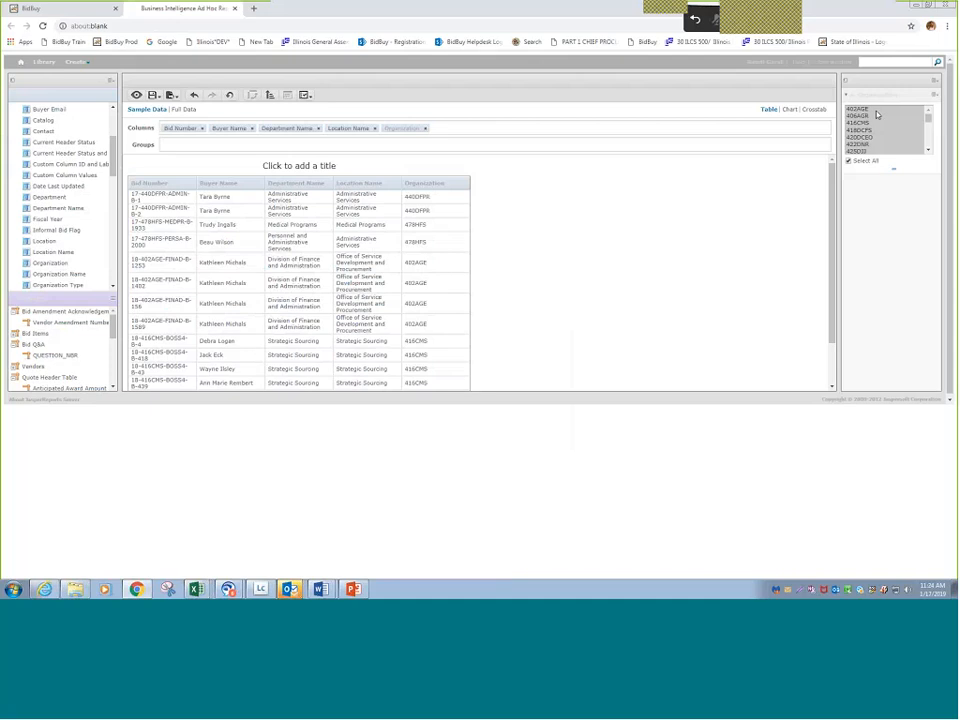
click(866, 110)
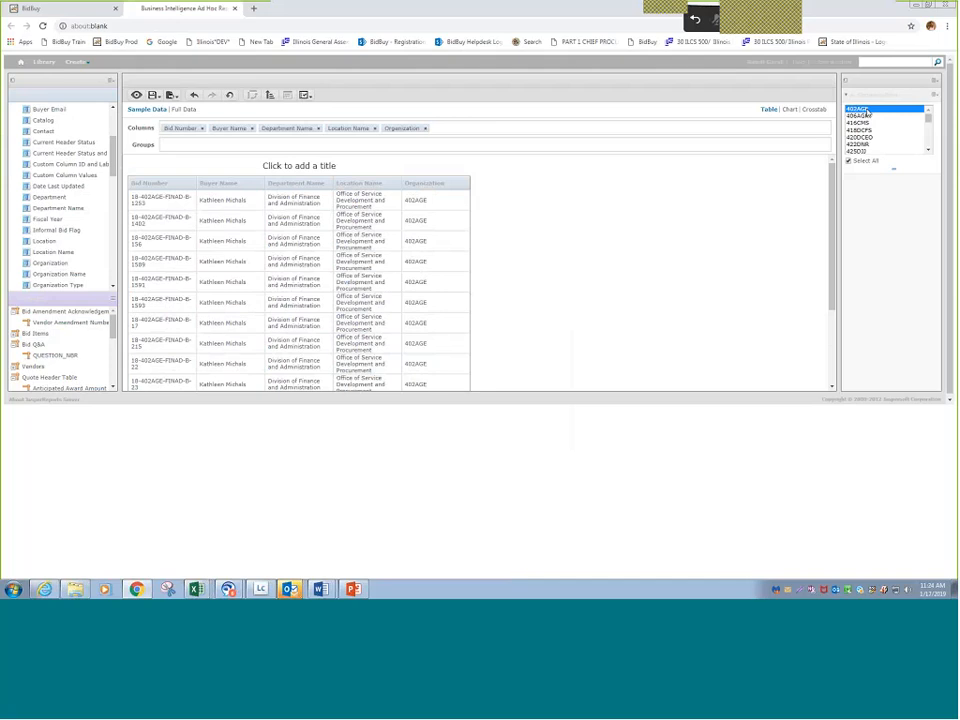
- Look through the available bid report fields, from Bid Header to the purchase order tables, and the measures
scroll(112, 184, down, 3)
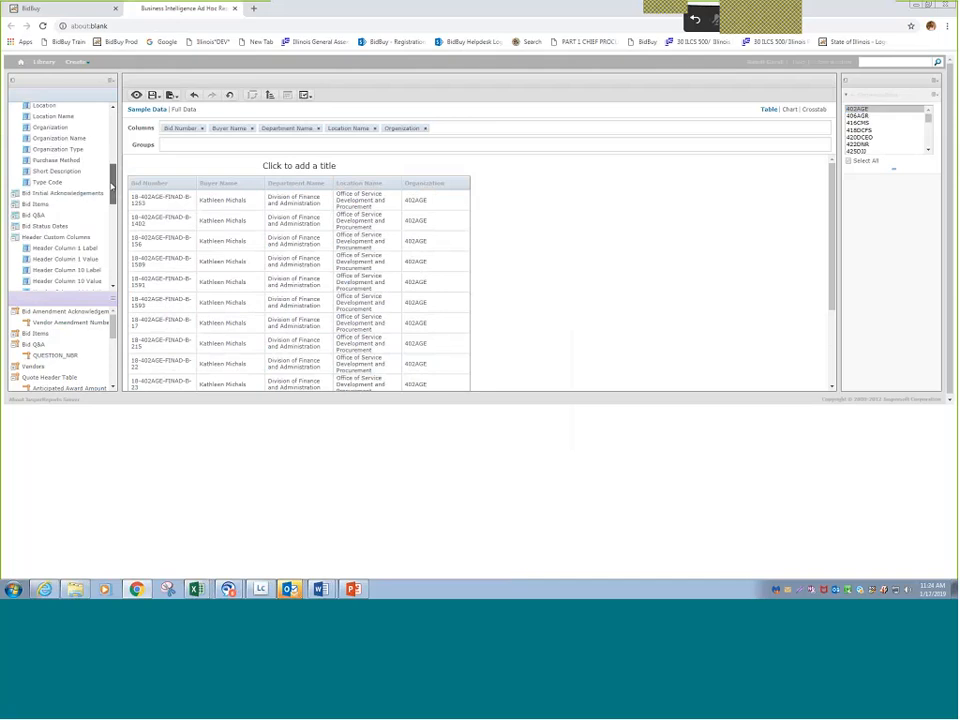
scroll(112, 184, down, 1)
scroll(112, 185, down, 1)
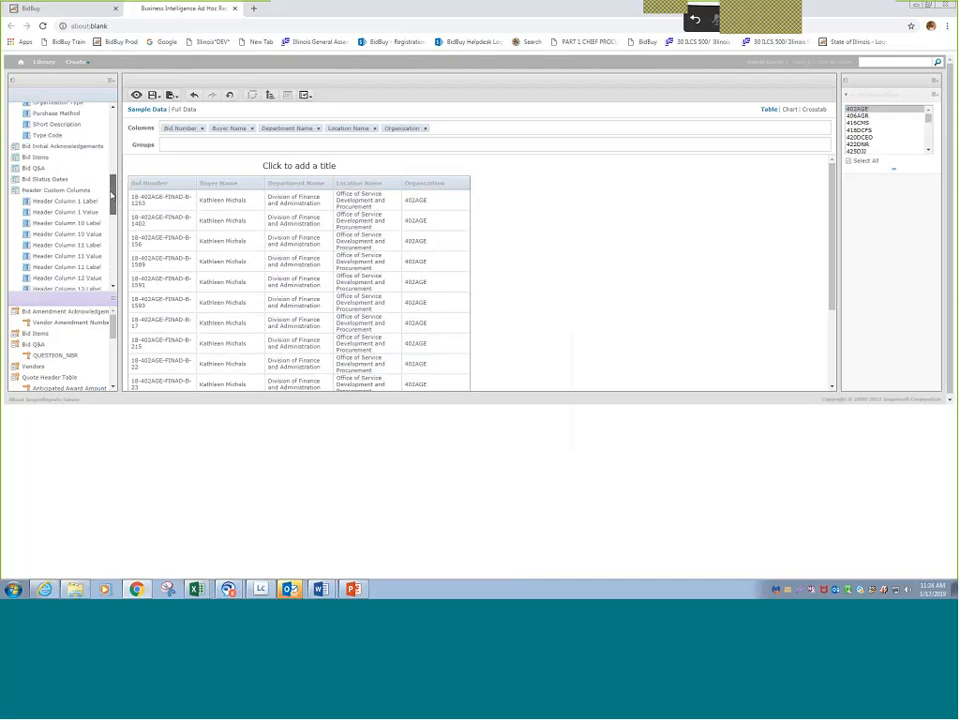
drag(113, 196, 122, 274)
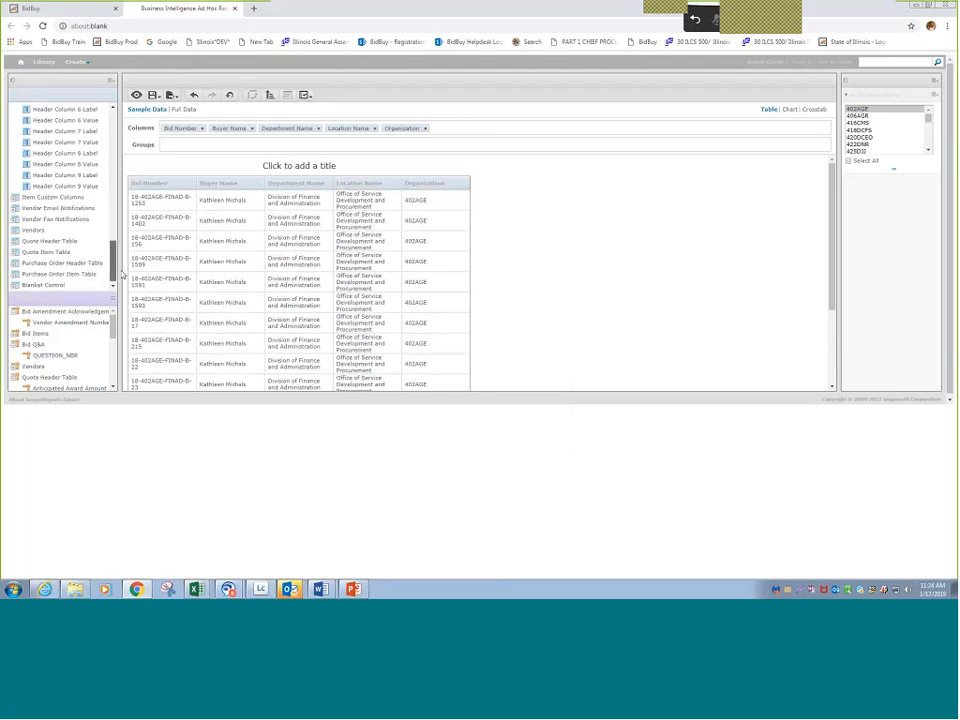
drag(122, 274, 4, 100)
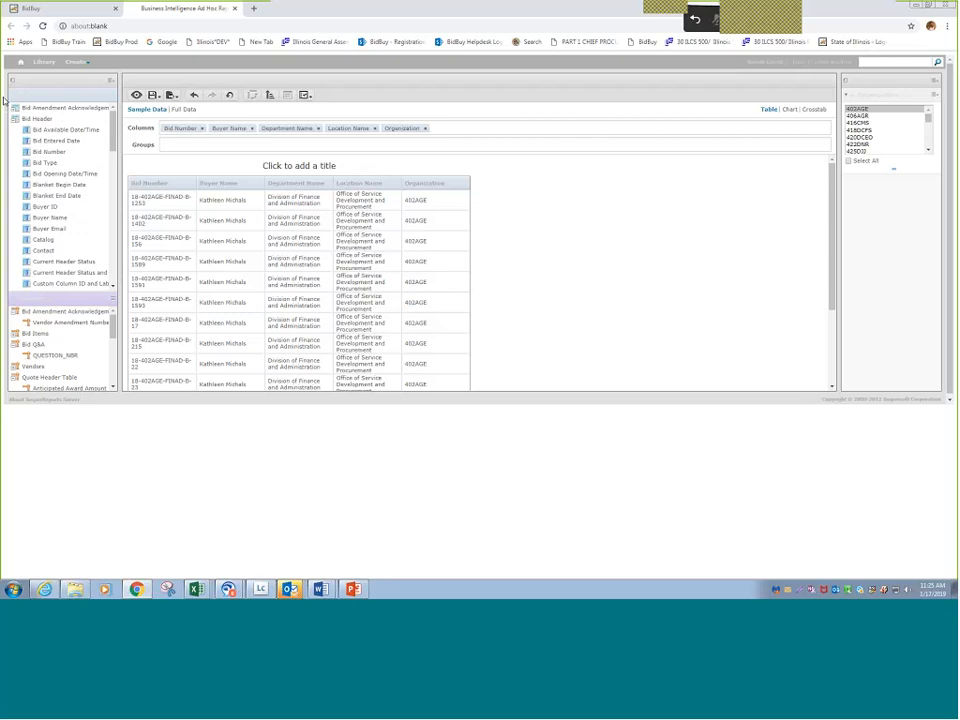
drag(4, 100, 110, 148)
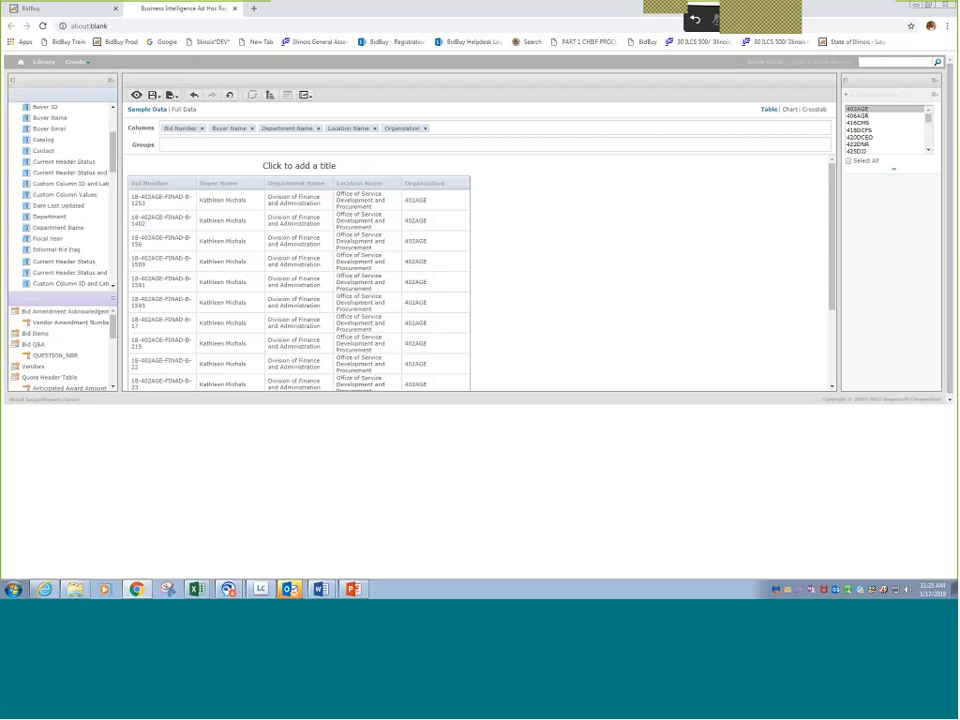
drag(113, 319, 117, 329)
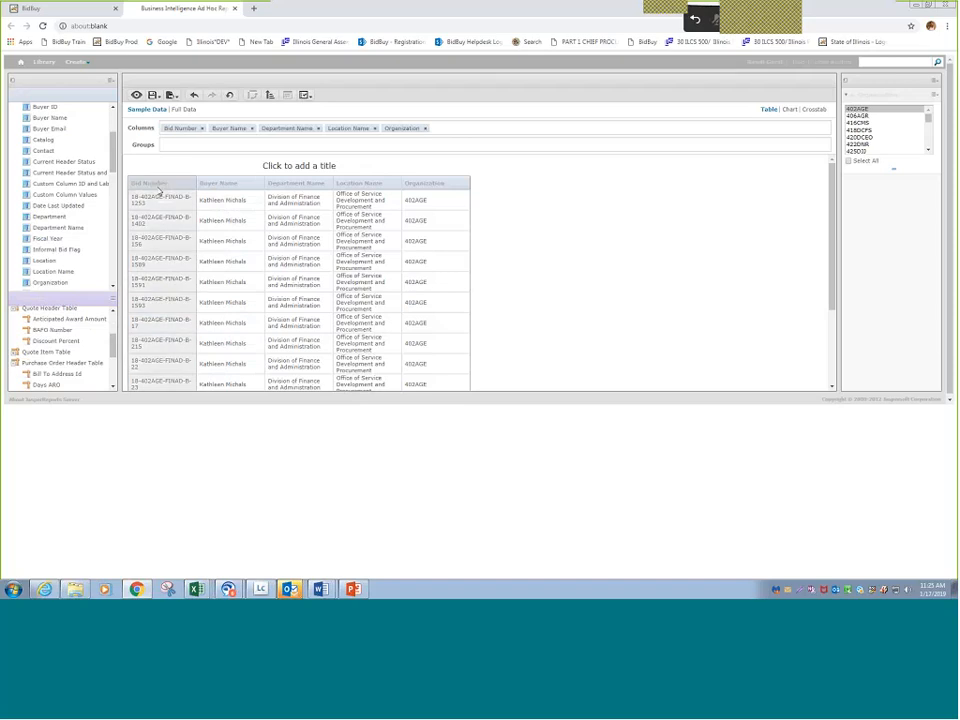
- Add the Type Code field from Bid Header as the last column of the report and look over its rows
scroll(36, 246, down, 3)
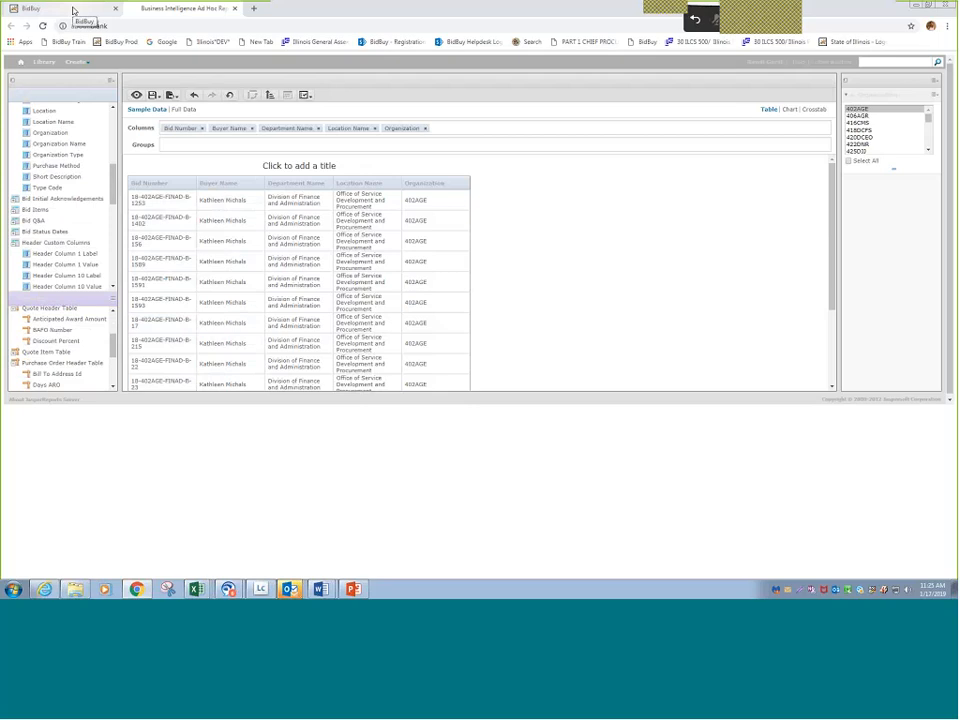
click(58, 189)
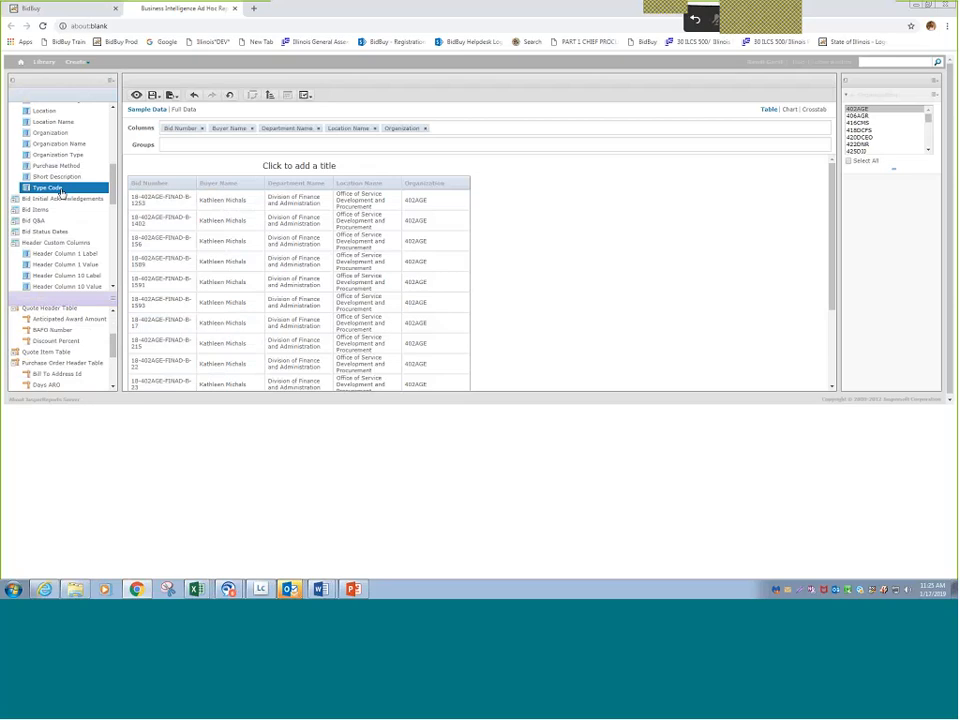
drag(60, 192, 492, 211)
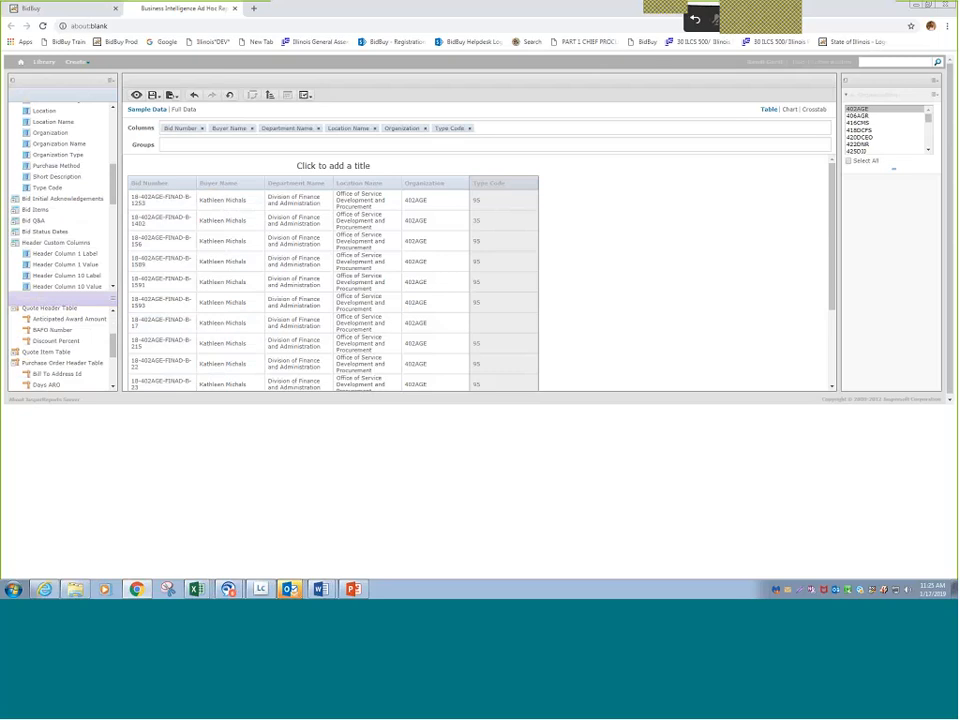
scroll(498, 306, down, 3)
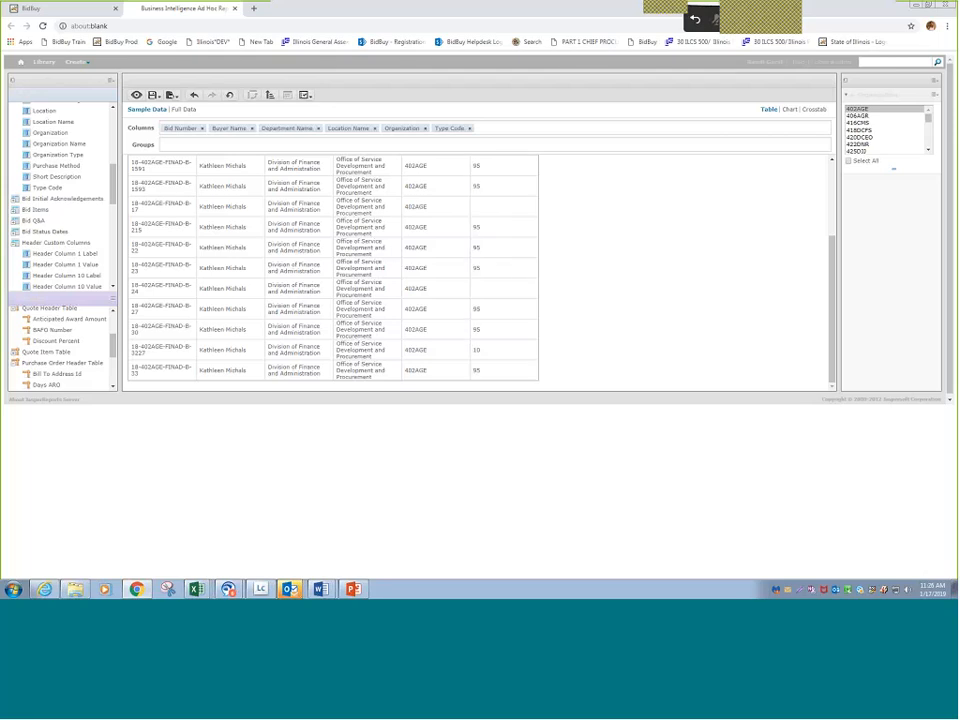
- Return to the BidBuy home page and switch the current organization to 426DOC, DOC - Corrections
click(77, 10)
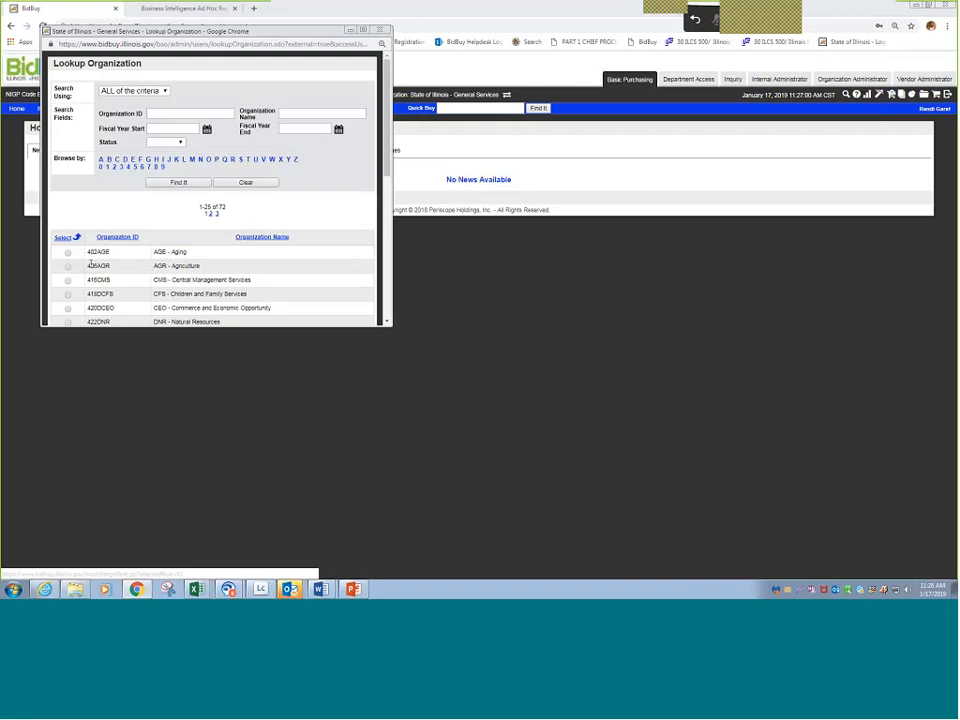
scroll(90, 262, down, 1)
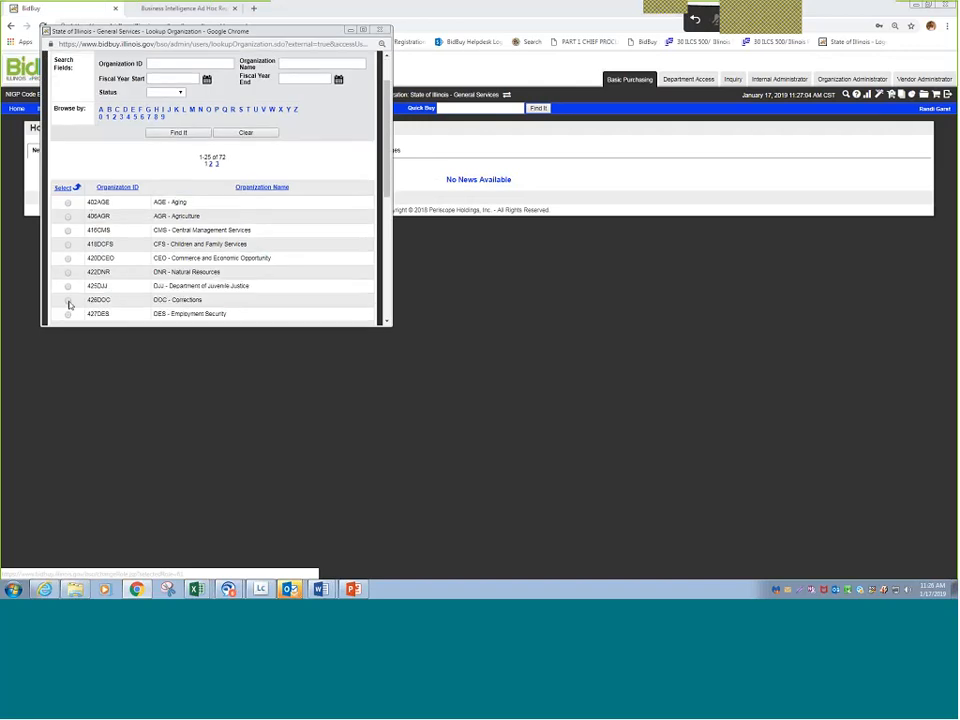
click(68, 302)
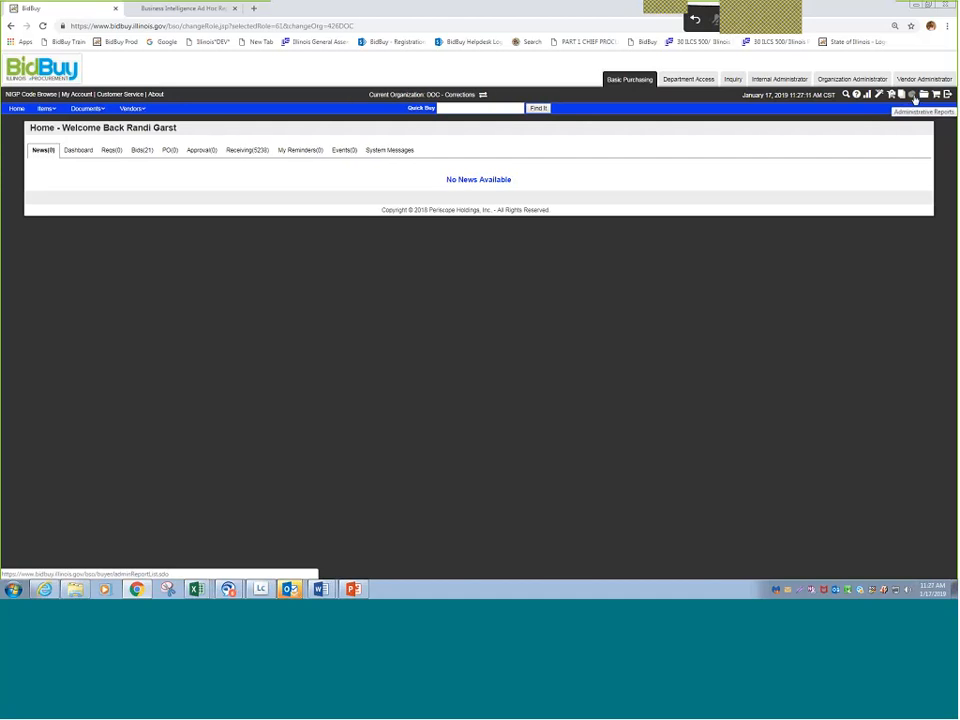
- Run the Approval Paths report from the Administrative Reports for the DOC - Corrections organization
click(913, 96)
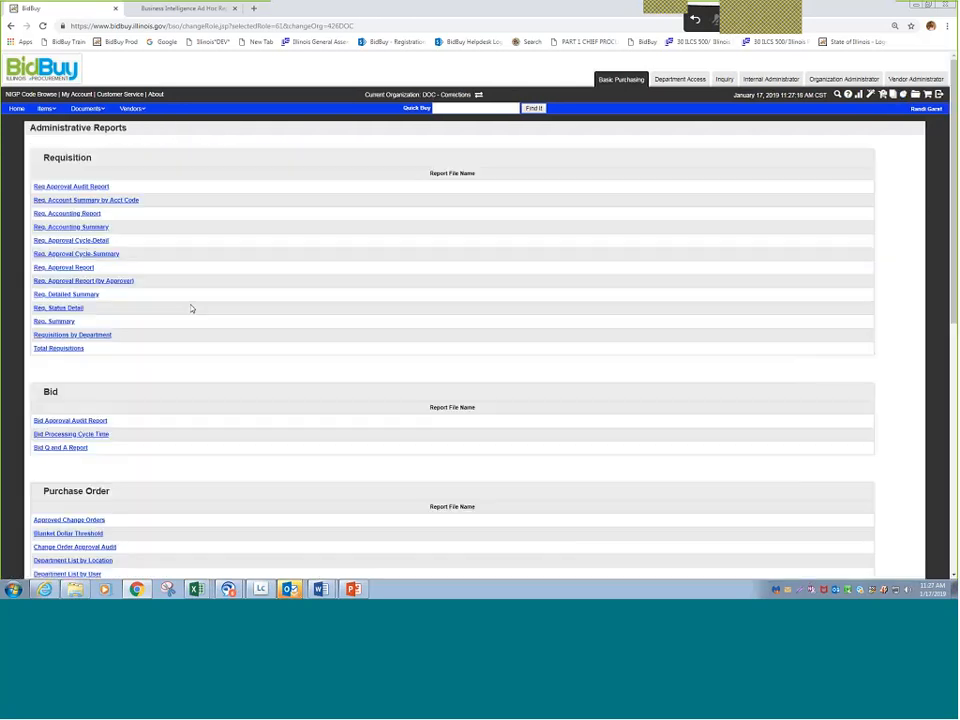
scroll(70, 439, down, 5)
click(70, 439)
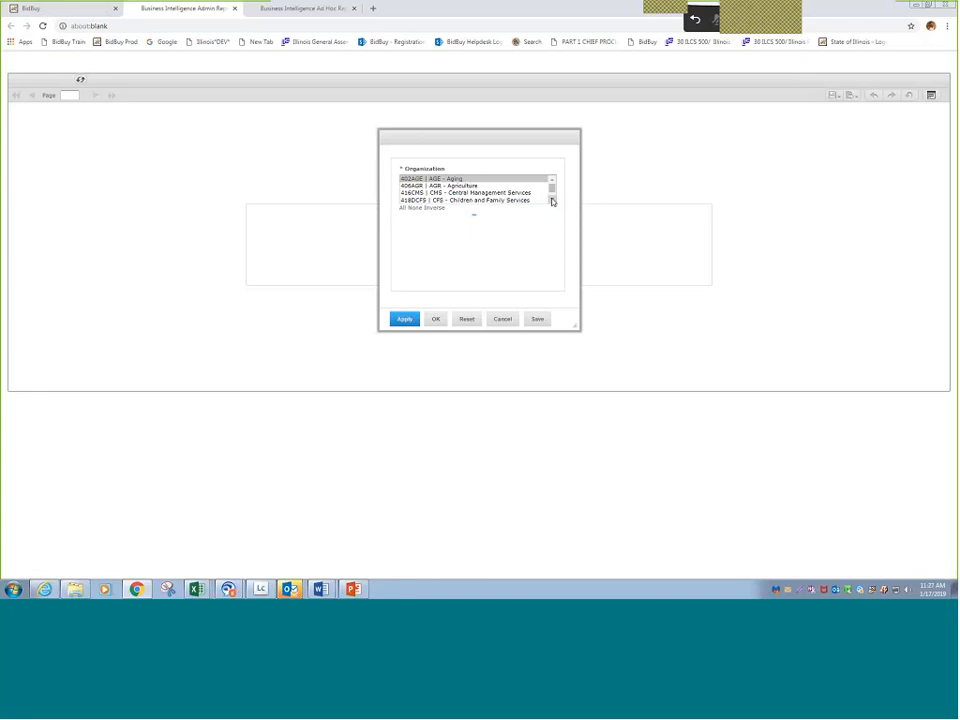
scroll(552, 201, down, 2)
click(477, 189)
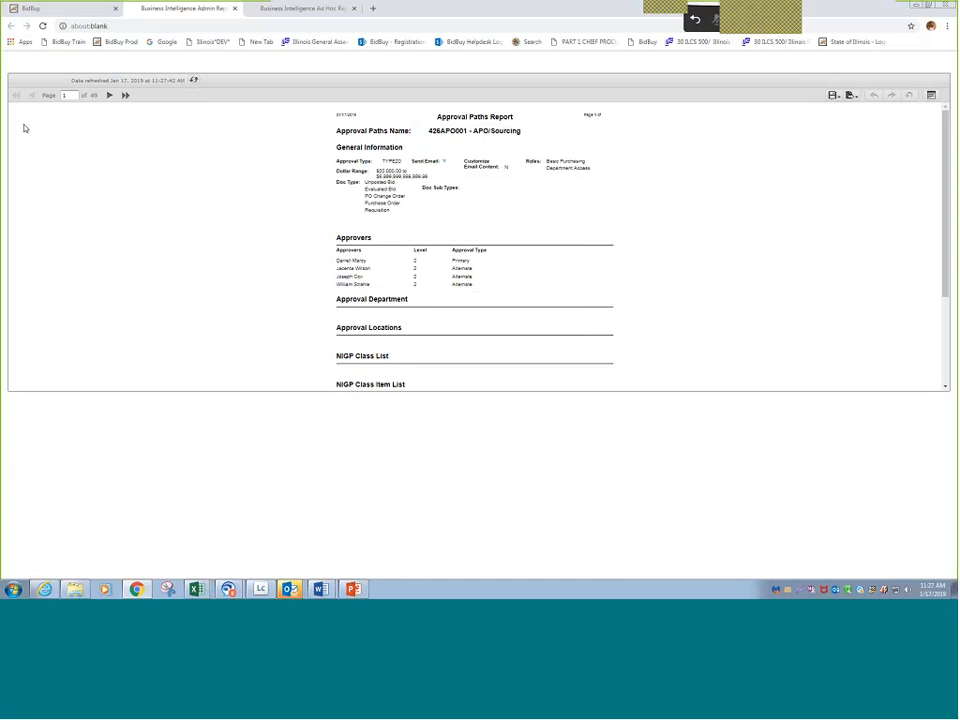
- Read the first page of the Approval Paths report and page forward to page 4
scroll(383, 225, down, 1)
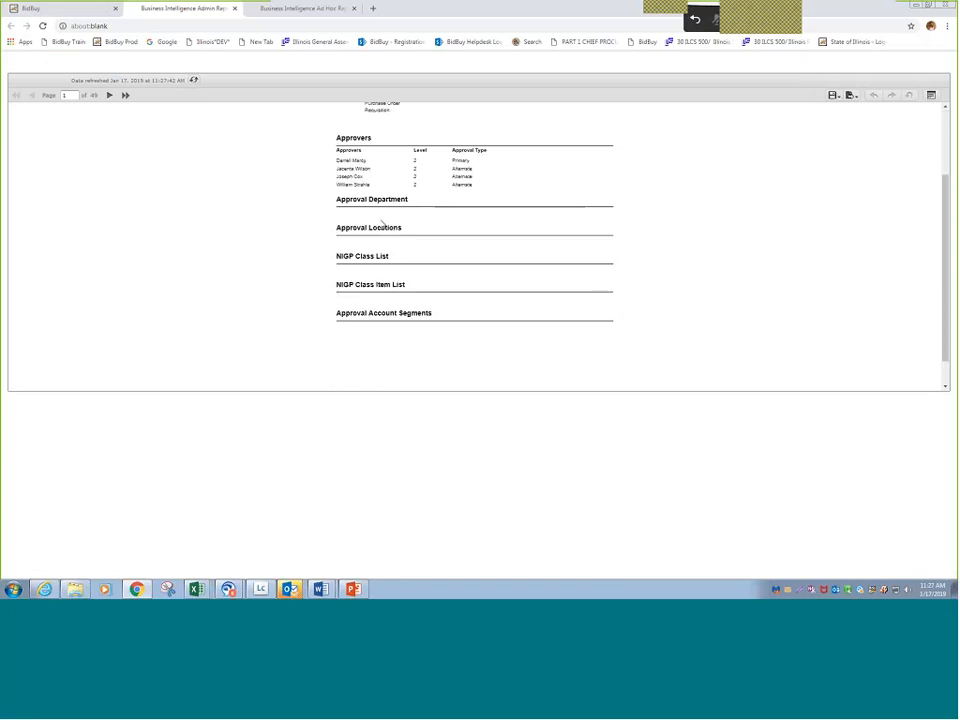
scroll(382, 240, up, 1)
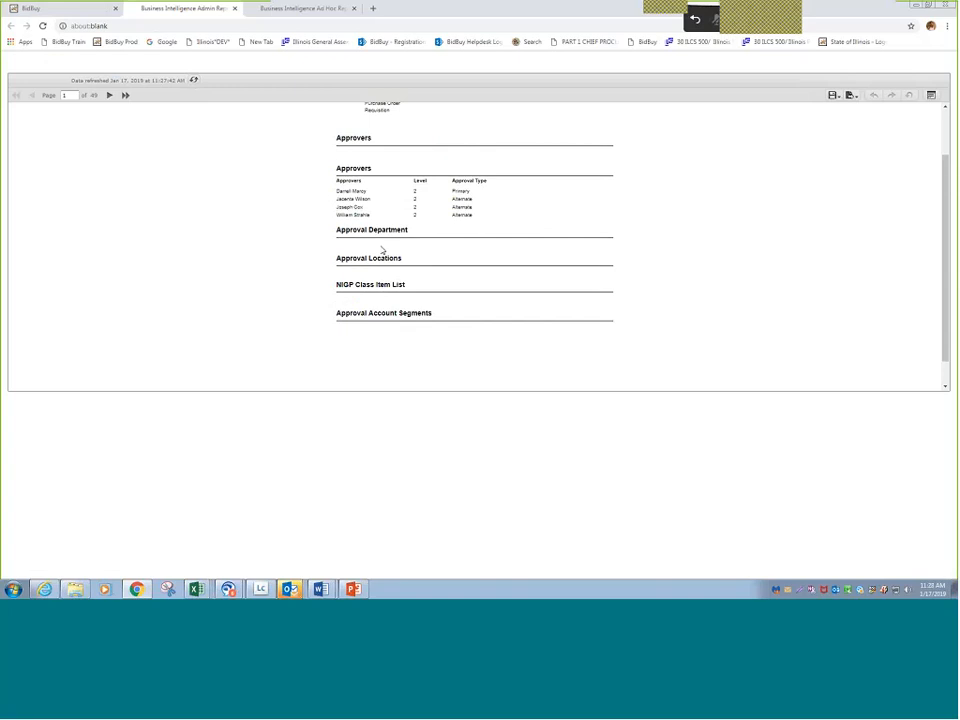
scroll(382, 250, up, 1)
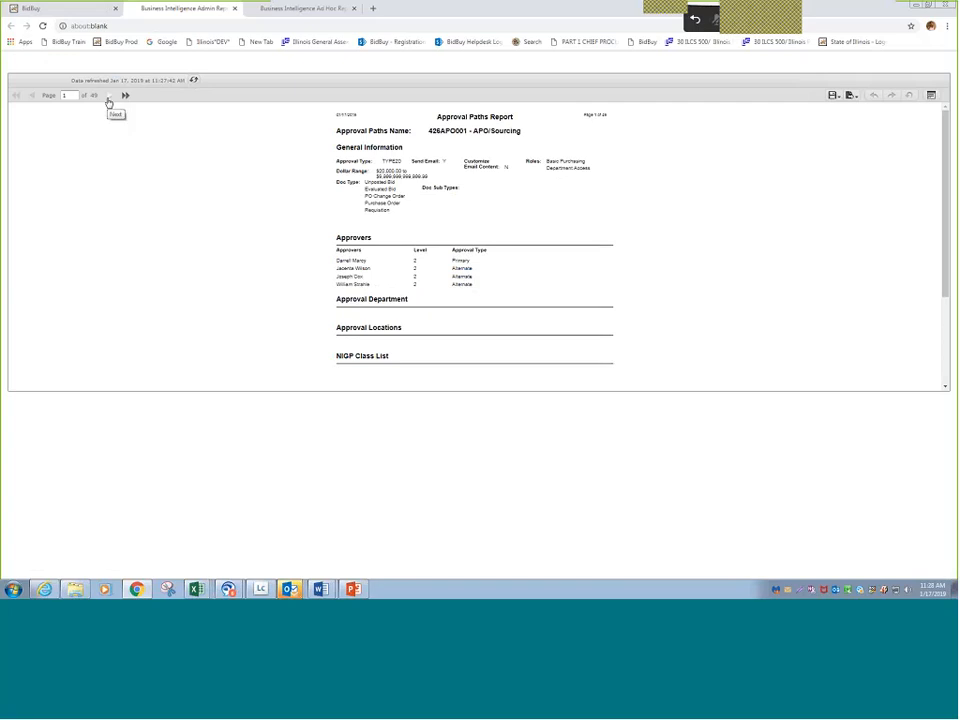
click(109, 99)
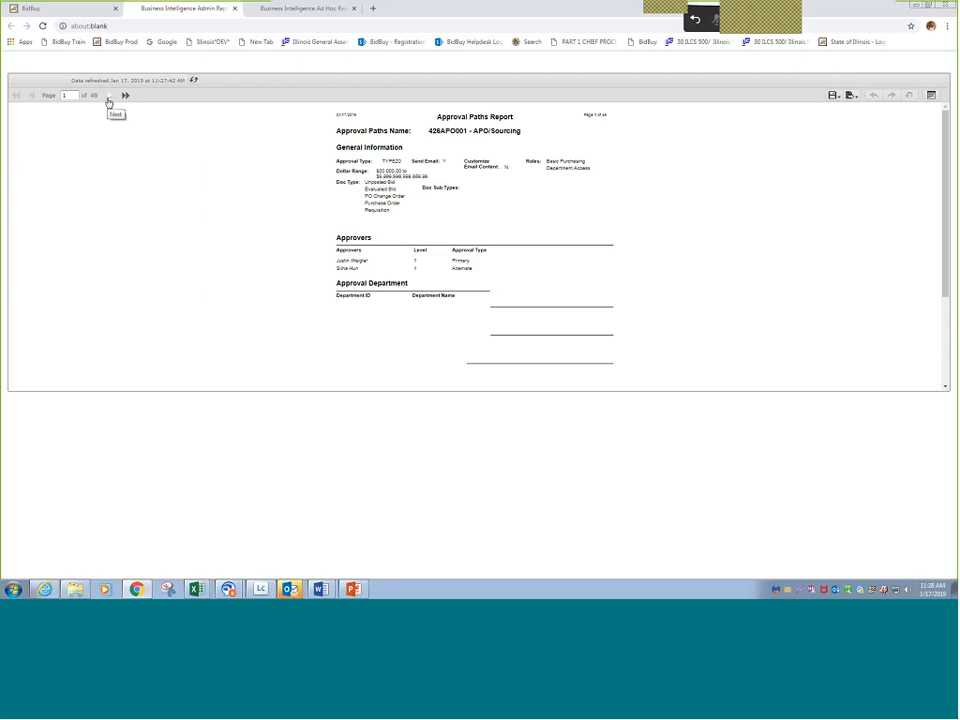
click(109, 97)
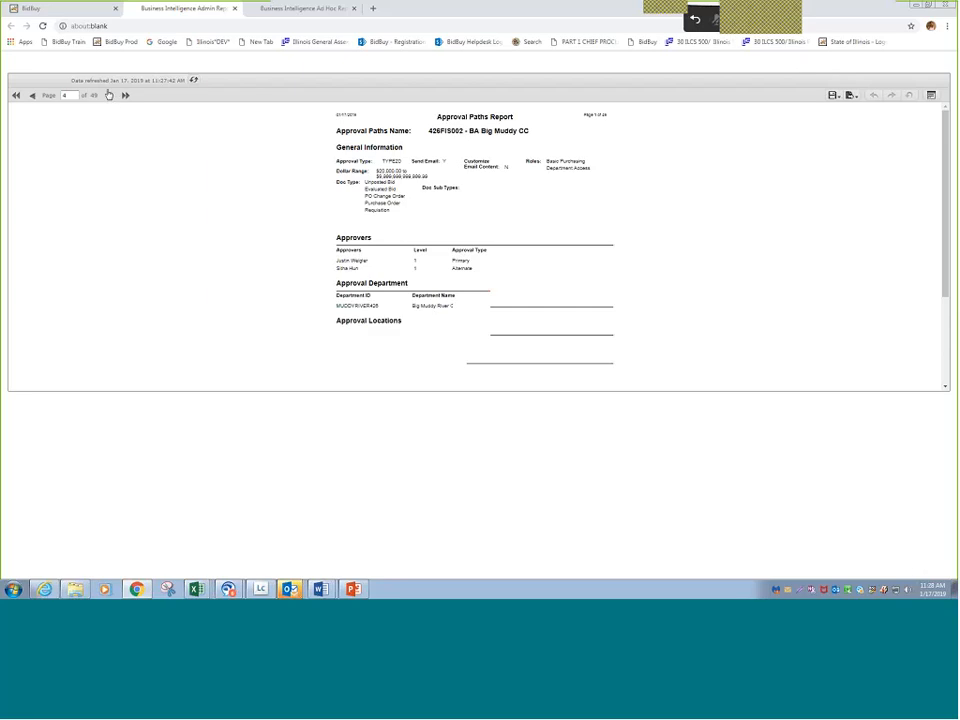
- Export the Approval Paths report as DOCX, open it in Word and enlarge the document window over the report
click(850, 95)
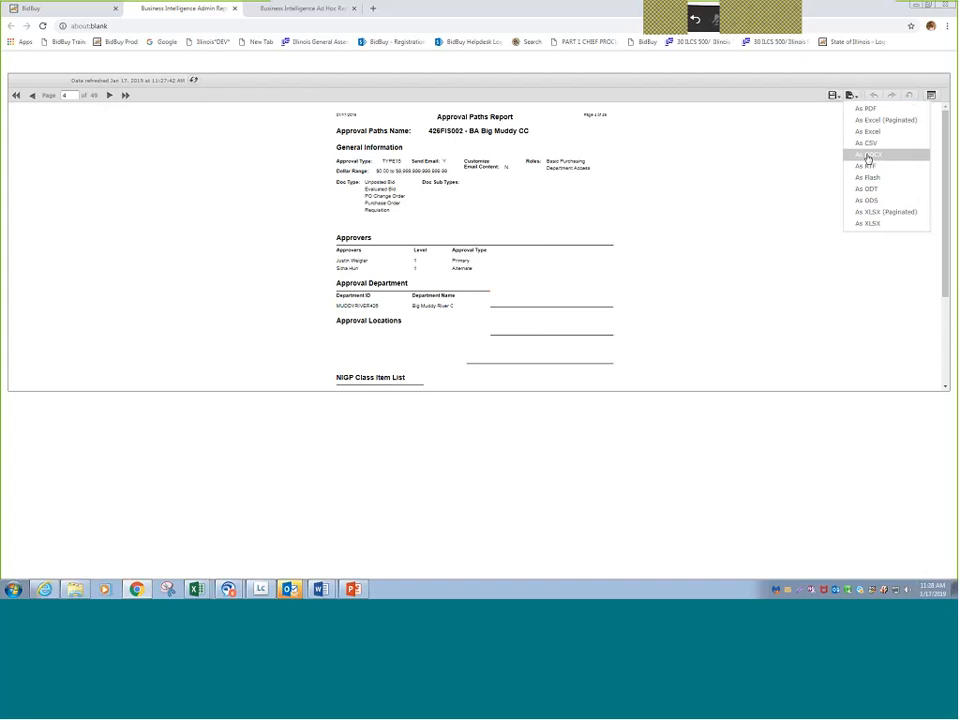
click(868, 157)
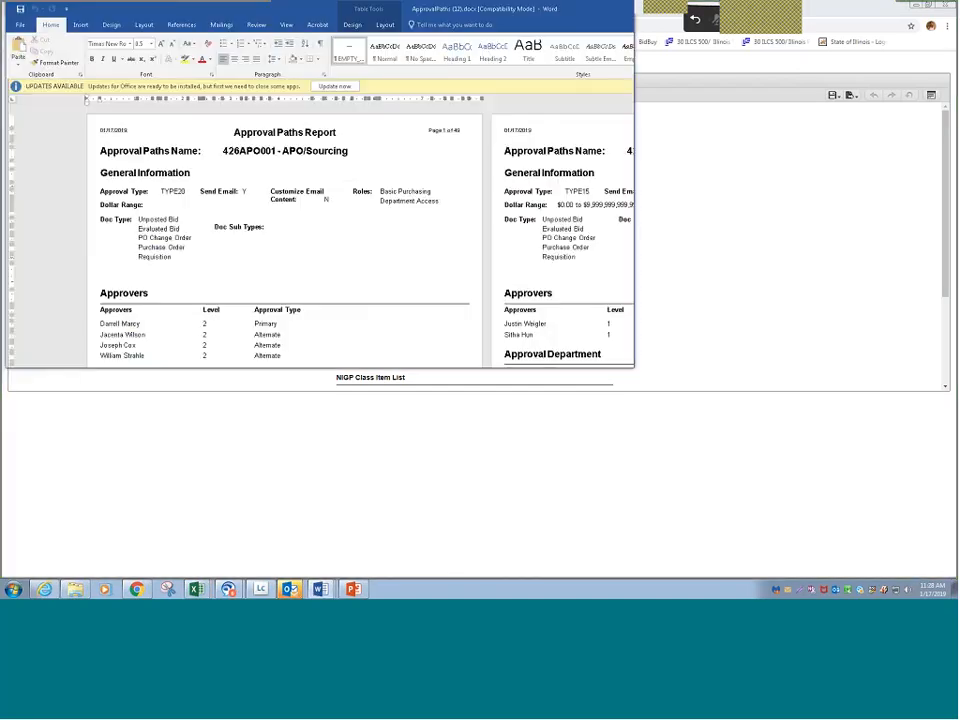
key(super+Right)
drag(610, 14, 512, 14)
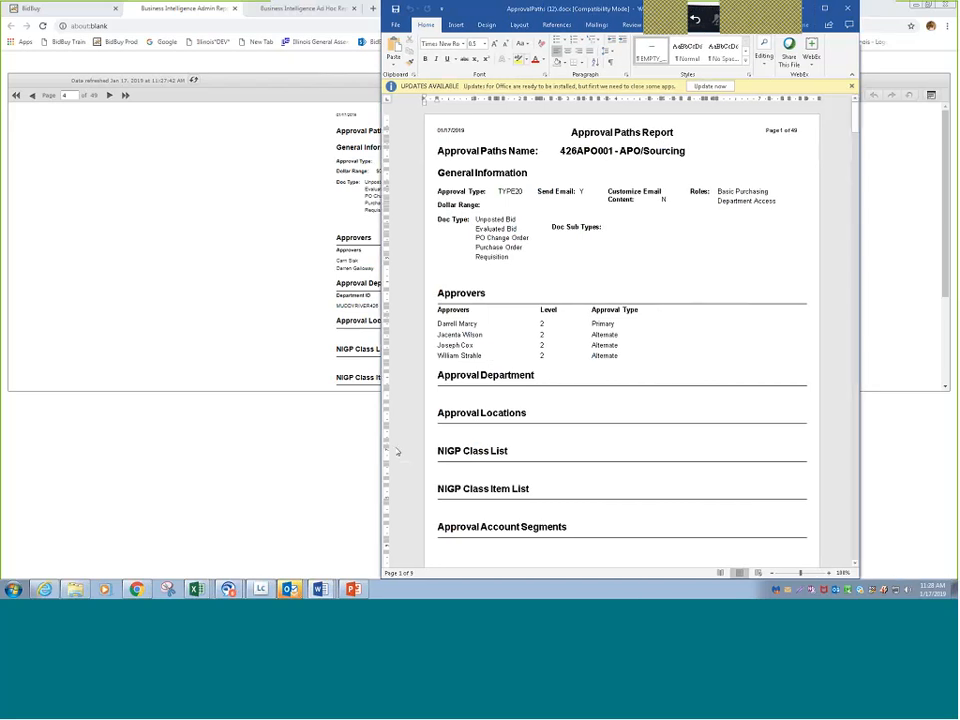
drag(381, 452, 172, 454)
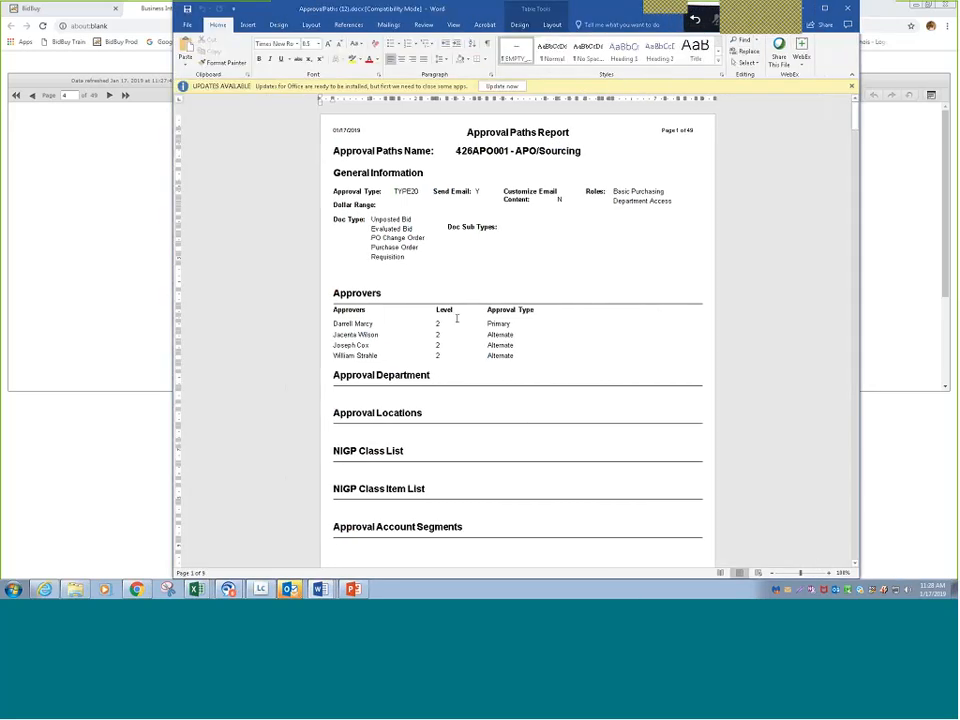
- Look through the approvers and approval departments in the exported Word document and return to its beginning
scroll(465, 320, down, 10)
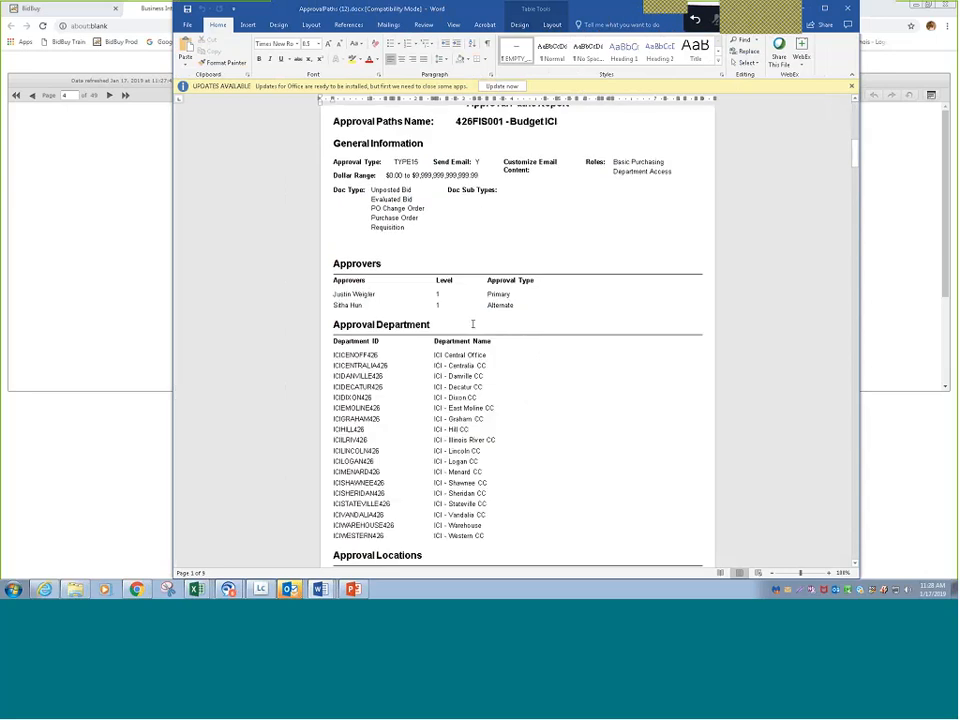
scroll(473, 324, down, 5)
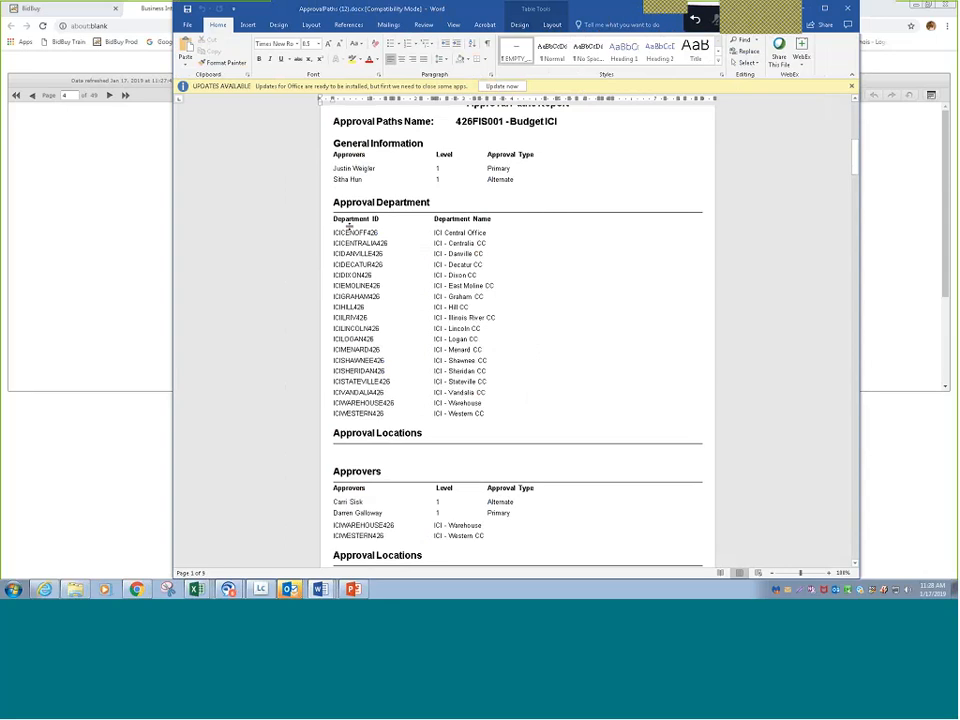
scroll(349, 227, down, 1)
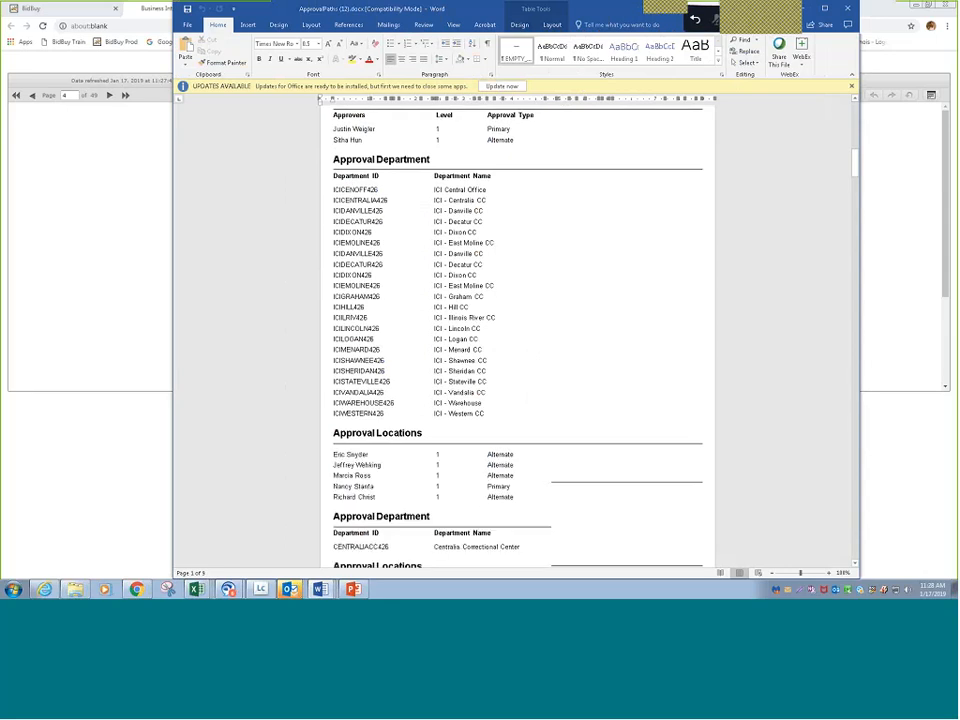
scroll(429, 417, down, 5)
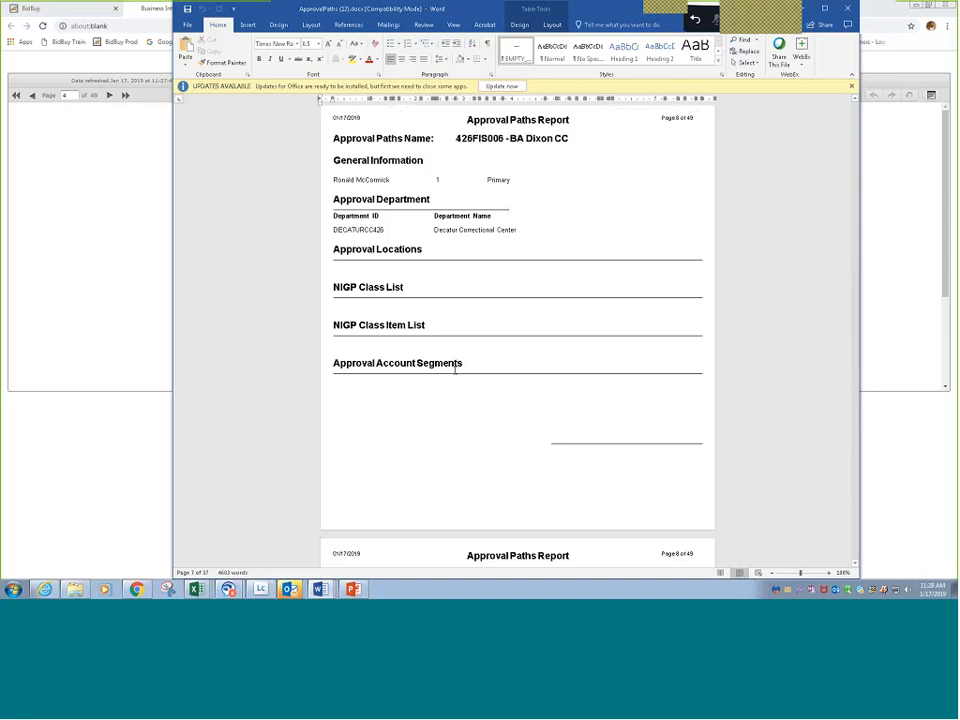
key(ctrl+Home)
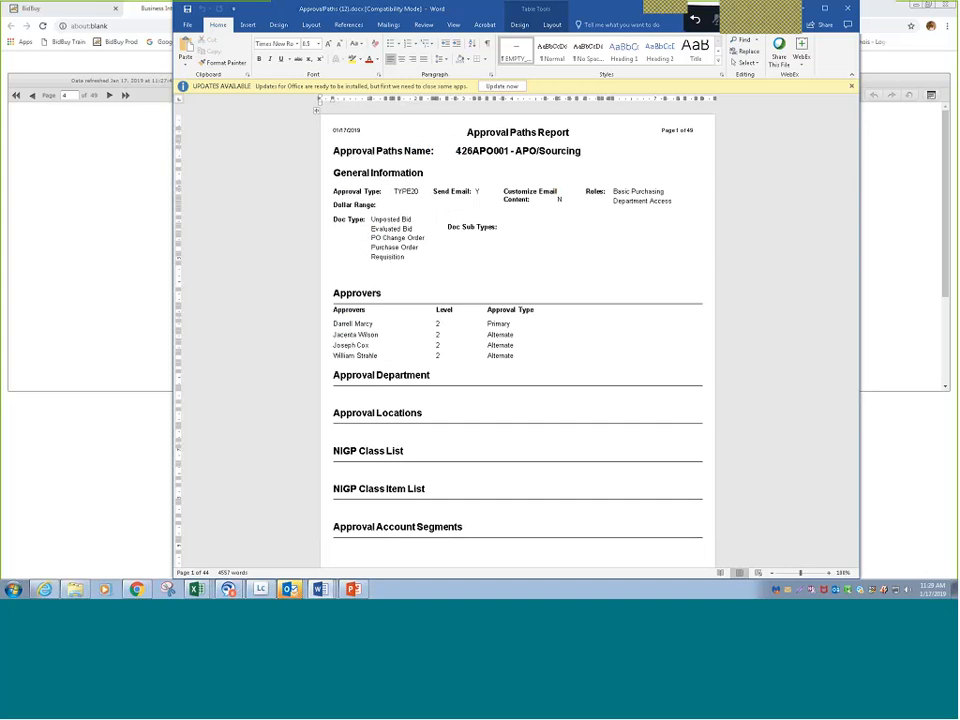
- Move and resize the Word window with the exported report, and maximize it
drag(480, 9, 460, 77)
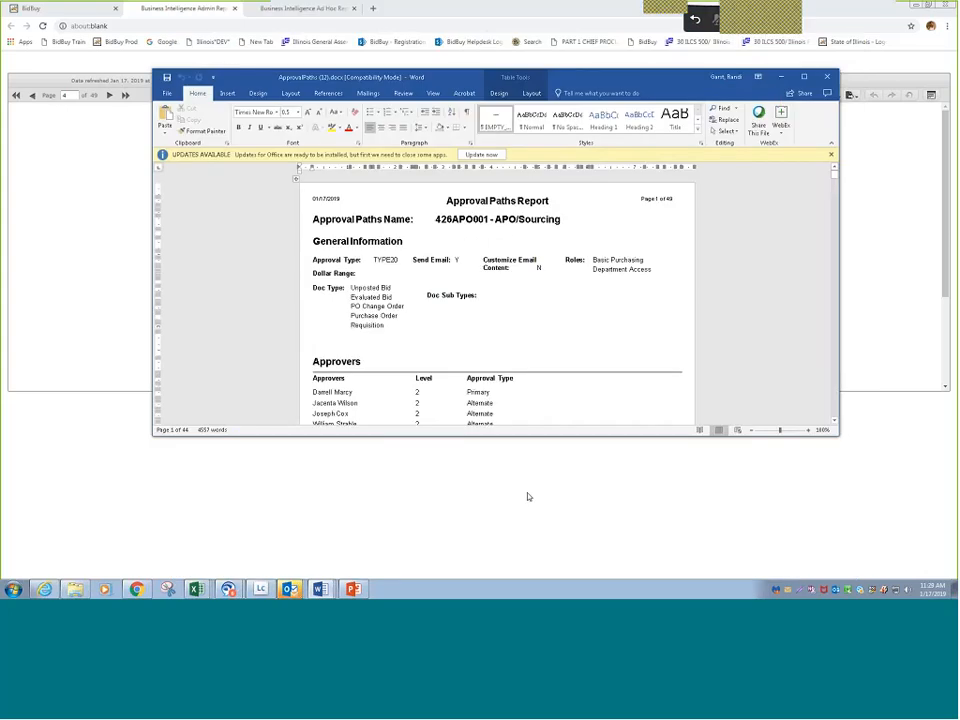
drag(526, 436, 521, 594)
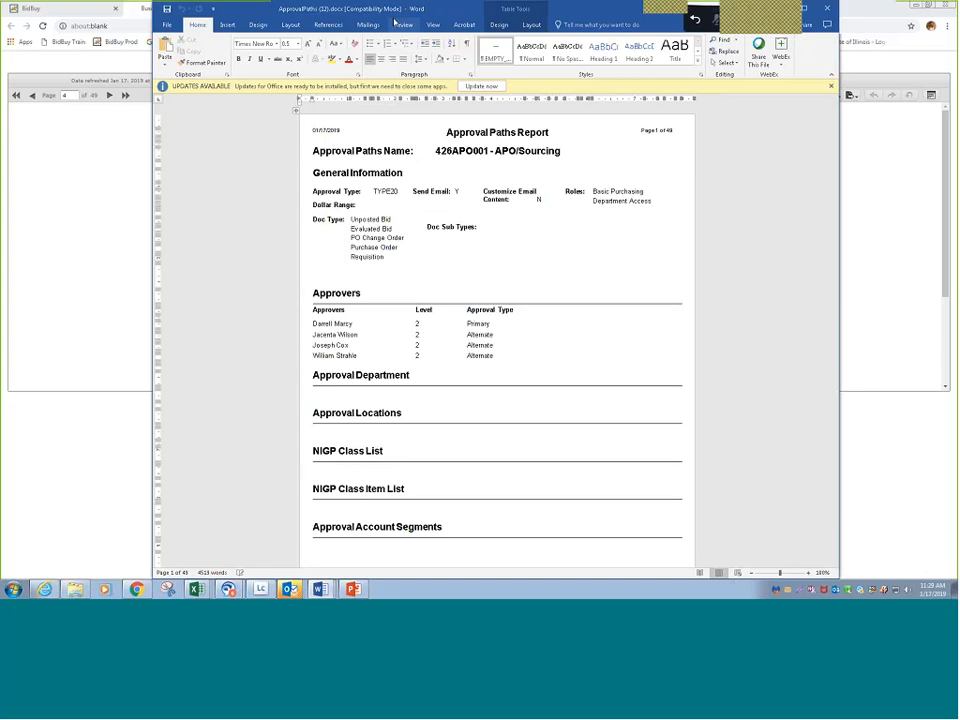
drag(393, 11, 416, 196)
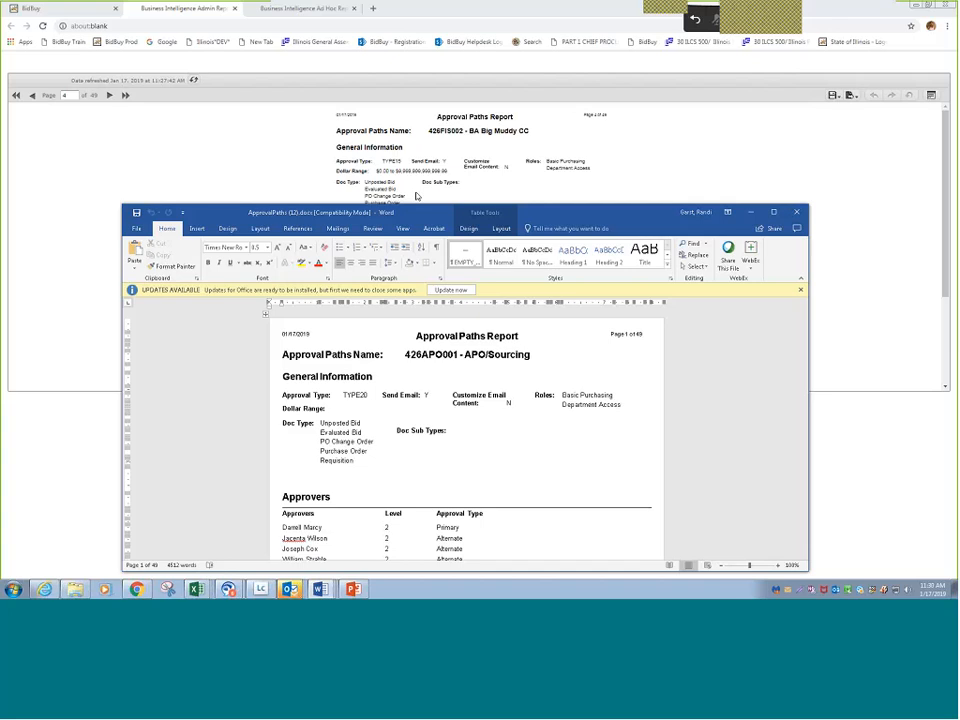
click(773, 212)
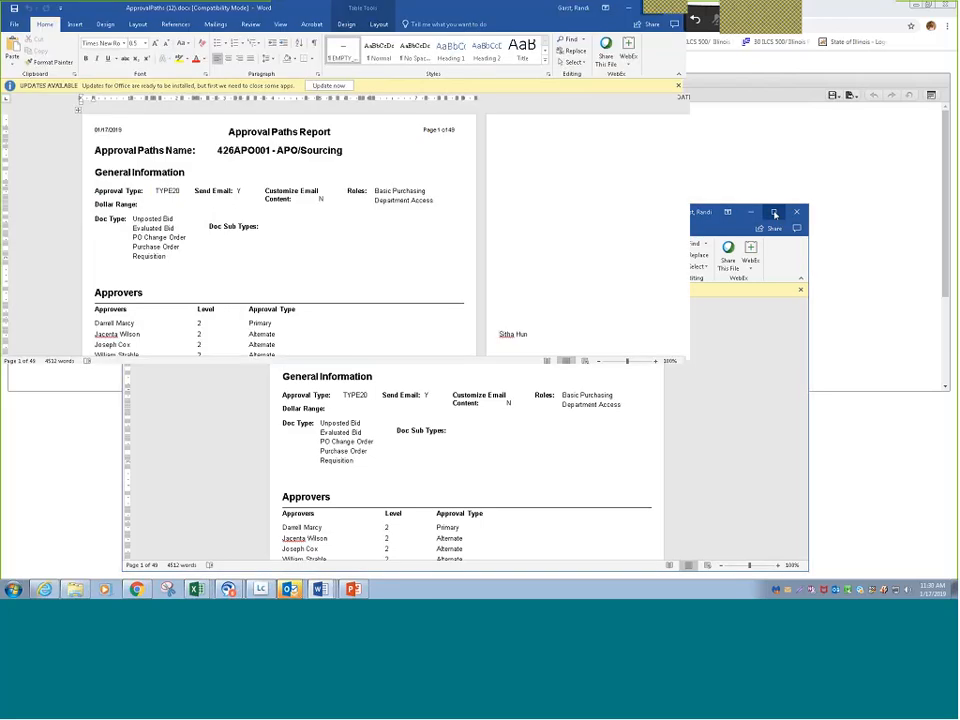